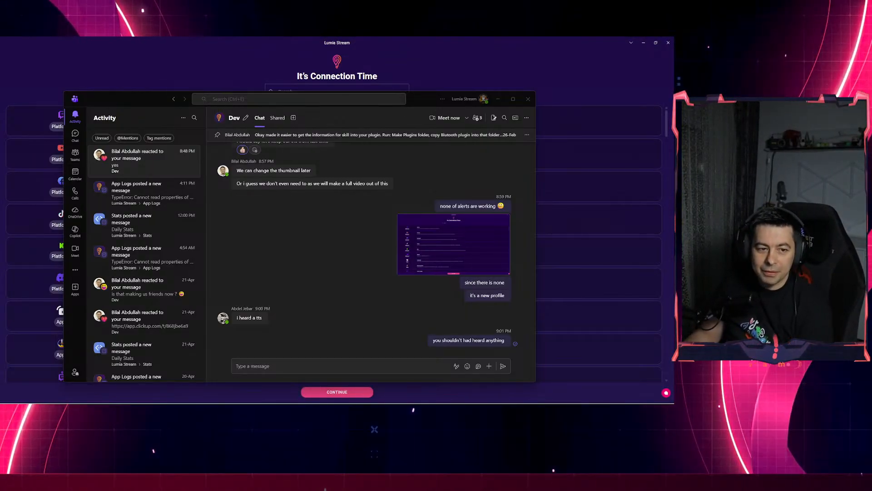
- Minimise the Teams chat window and return to Lumia Stream's connection screen
{"action": "left_click", "coordinate": [643, 42]}
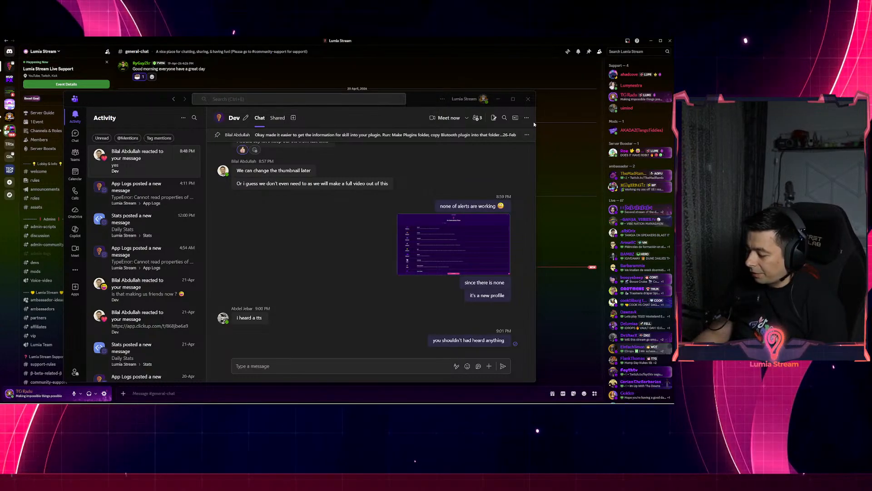
{"action": "left_click", "coordinate": [498, 98]}
{"action": "key", "text": "alt+Tab"}
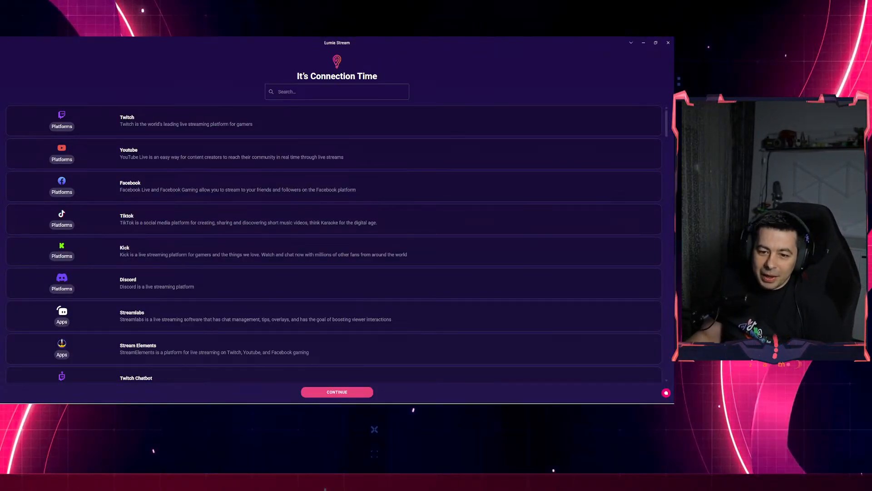
{"action": "left_click", "coordinate": [335, 99]}
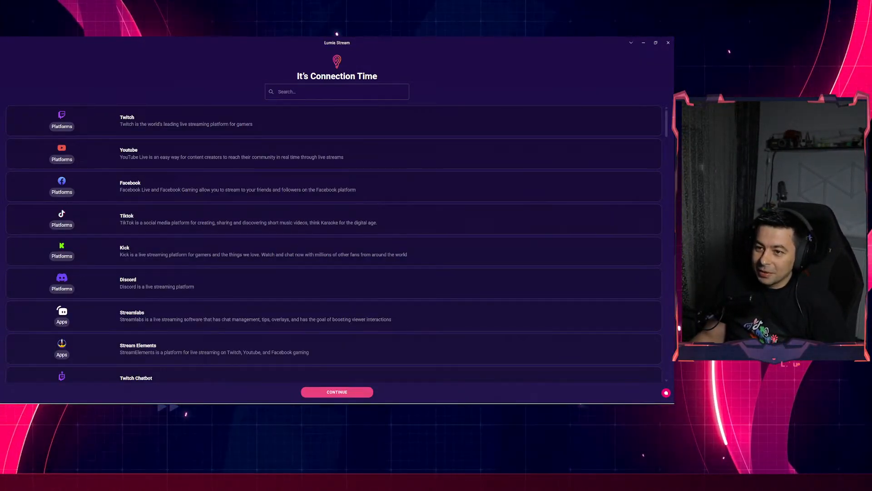
- Bring the Twitch and YouTube chat pop-outs onto this display to check them, and move both back off it
{"action": "left_click_drag", "start_coordinate": [0, 79], "coordinate": [257, 55]}
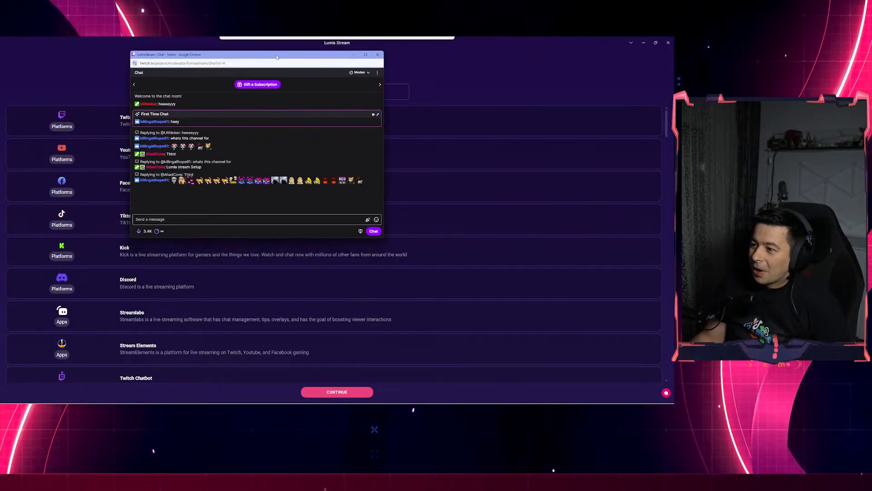
{"action": "left_click_drag", "start_coordinate": [0, 184], "coordinate": [488, 71]}
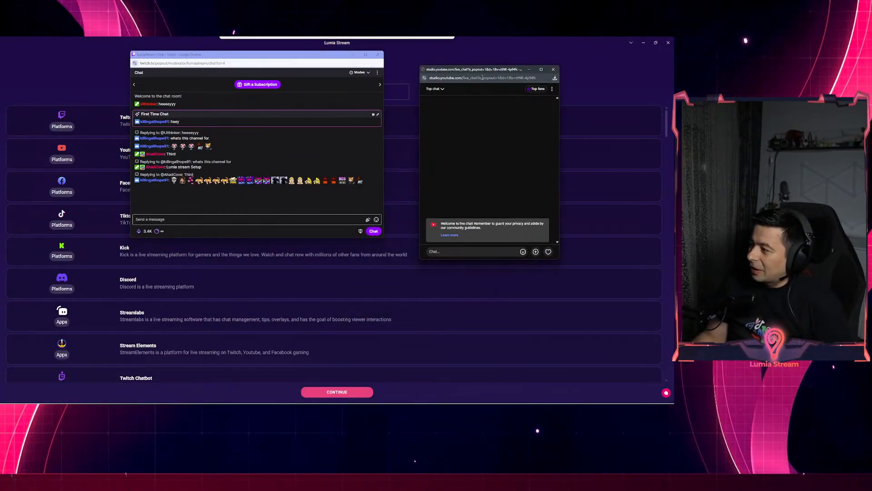
{"action": "left_click_drag", "start_coordinate": [0, 206], "coordinate": [0, 186]}
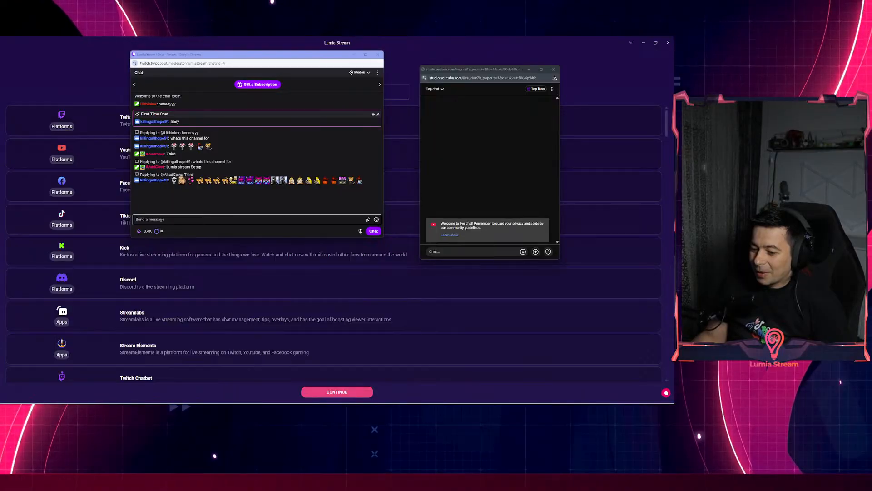
{"action": "left_click_drag", "start_coordinate": [498, 69], "coordinate": [0, 156]}
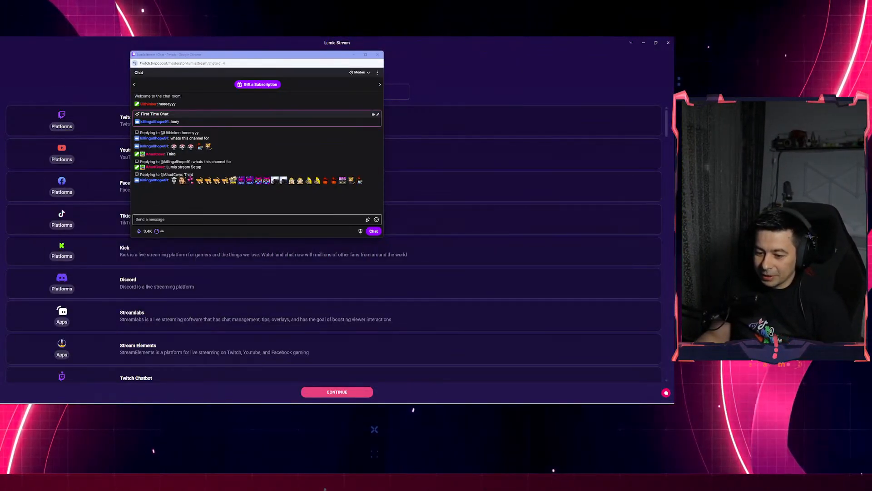
{"action": "left_click_drag", "start_coordinate": [282, 54], "coordinate": [0, 57]}
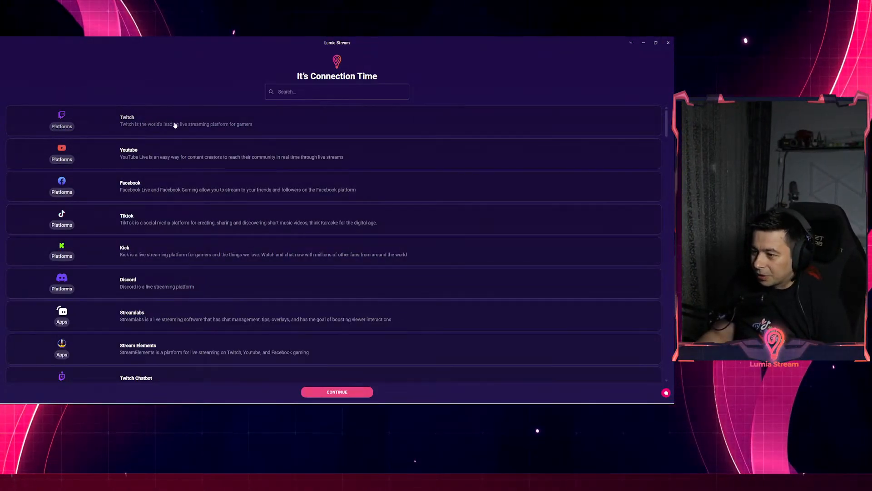
- Open the OBS connection setup and choose the version Websockets 5 OBS 28+ (Recommended)
{"action": "scroll", "coordinate": [146, 258], "scroll_direction": "down", "scroll_amount": 4}
{"action": "scroll", "coordinate": [147, 258], "scroll_direction": "down", "scroll_amount": 3}
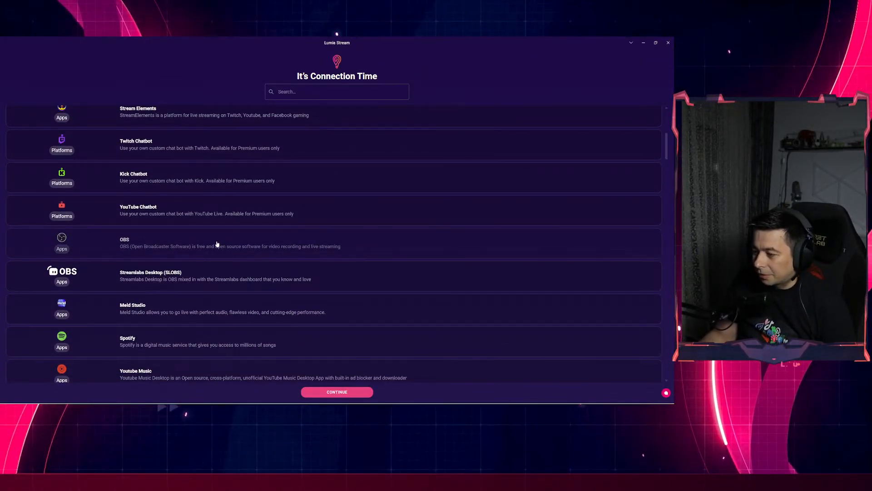
{"action": "left_click", "coordinate": [183, 247]}
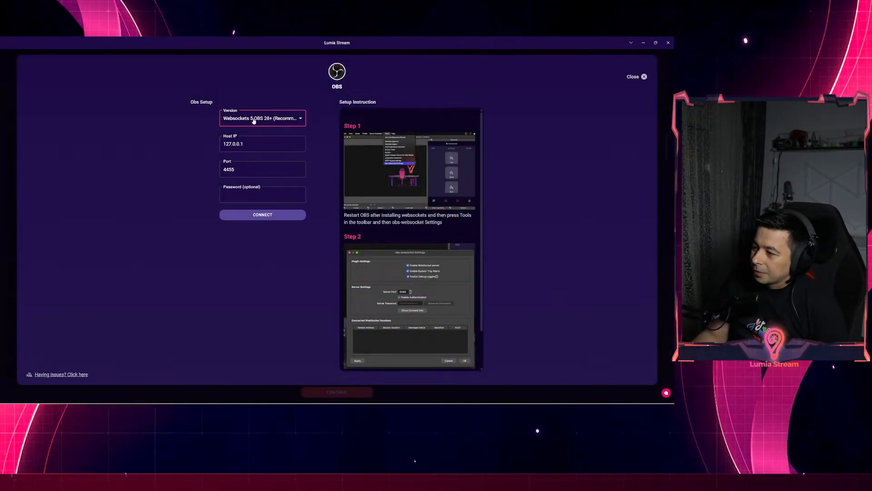
{"action": "left_click", "coordinate": [250, 117]}
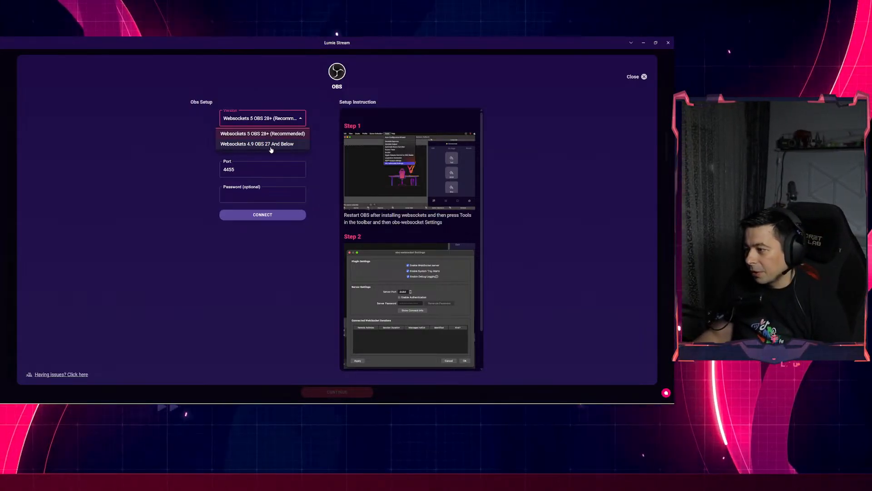
{"action": "left_click", "coordinate": [234, 135]}
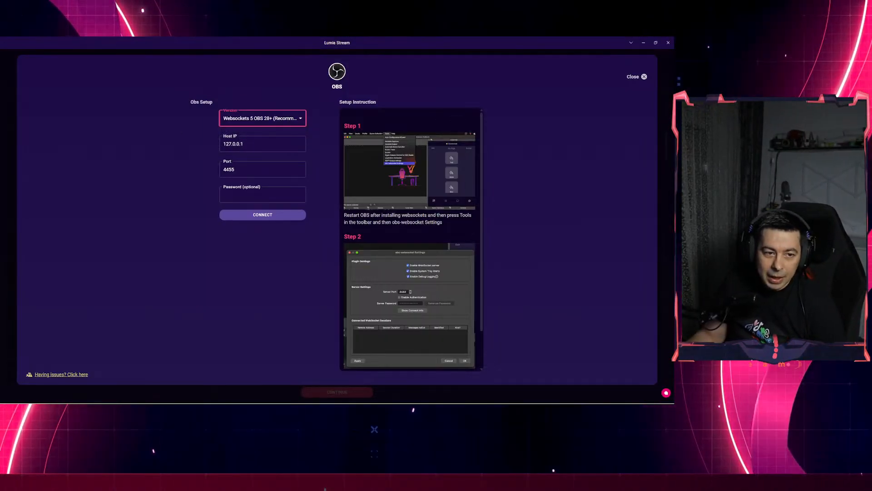
- Bring OBS onto this display, open its WebSocket Server Settings, and switch authentication on and off again
{"action": "left_click_drag", "start_coordinate": [0, 108], "coordinate": [581, 86]}
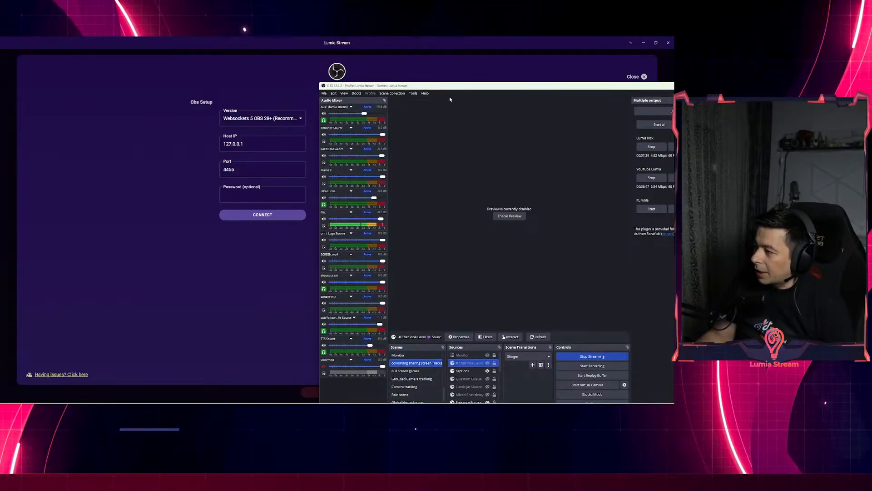
{"action": "left_click", "coordinate": [413, 93]}
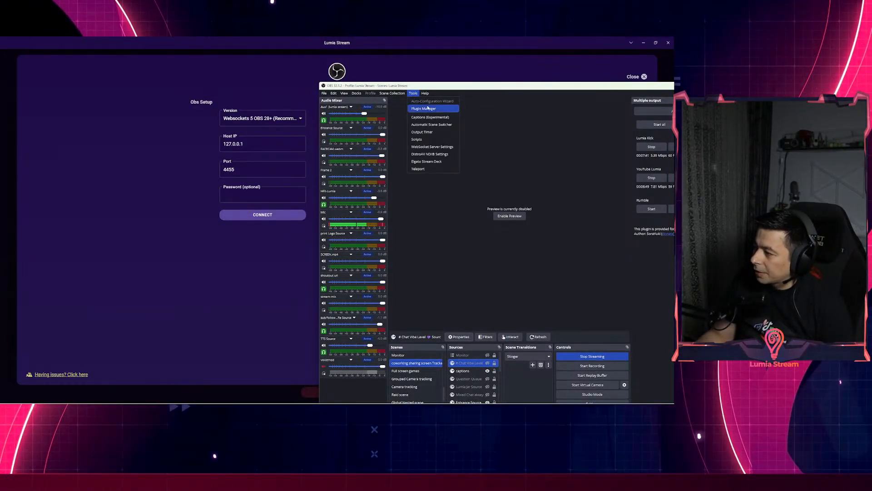
{"action": "left_click", "coordinate": [420, 148]}
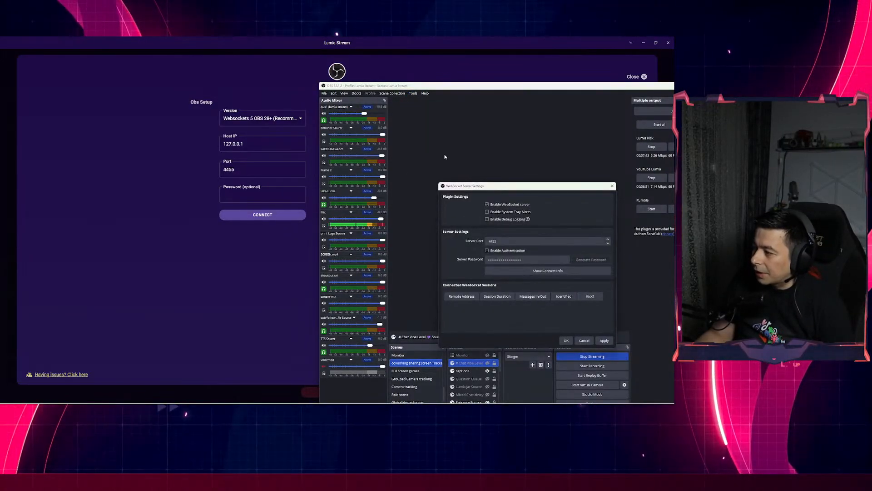
{"action": "left_click_drag", "start_coordinate": [497, 184], "coordinate": [469, 109]}
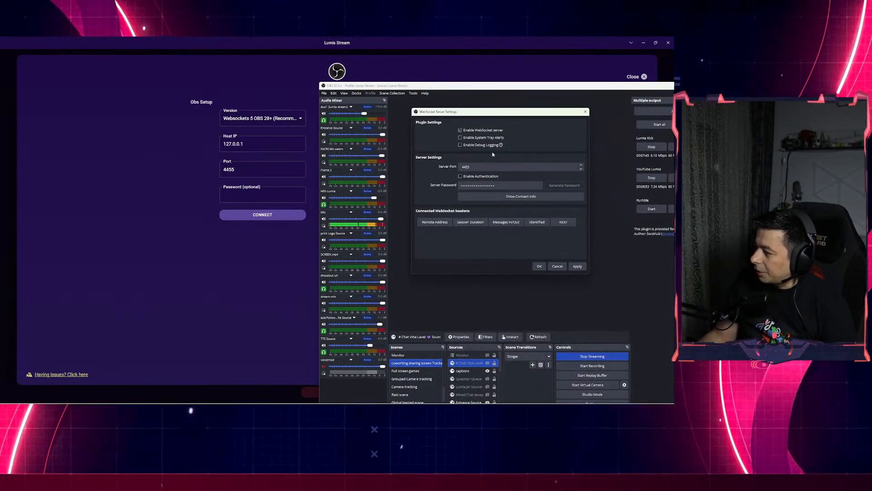
{"action": "left_click", "coordinate": [460, 176]}
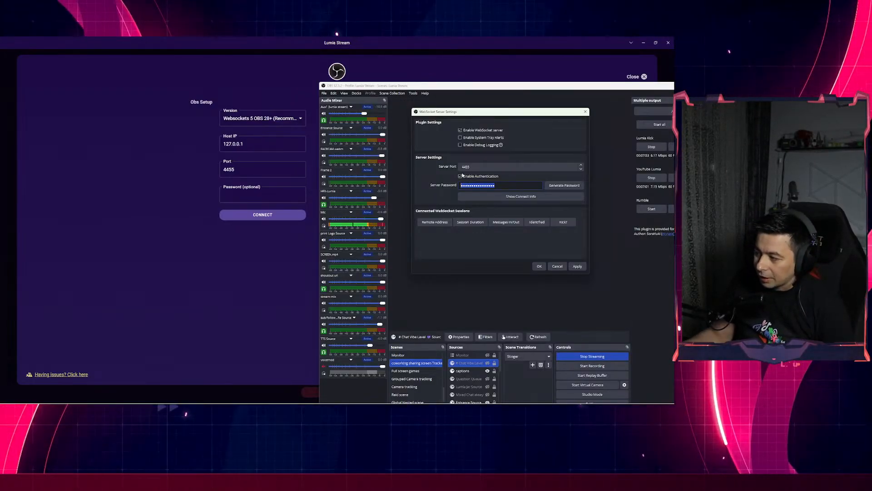
{"action": "left_click", "coordinate": [464, 176]}
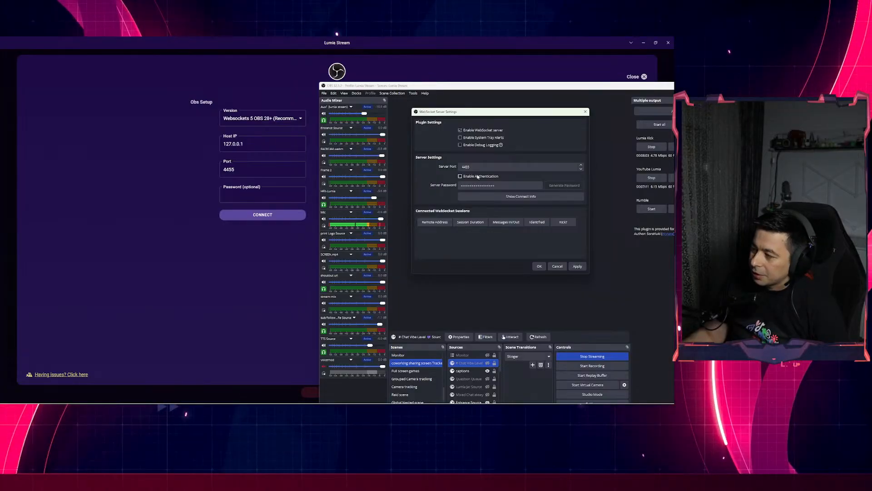
- Open the Windows network connections to look up the address for the OBS host IP
{"action": "left_click", "coordinate": [248, 143]}
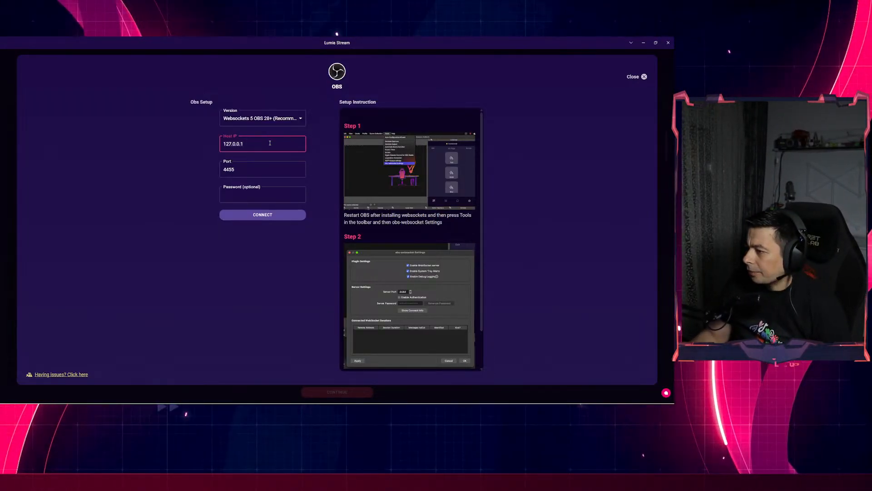
{"action": "key", "text": "super"}
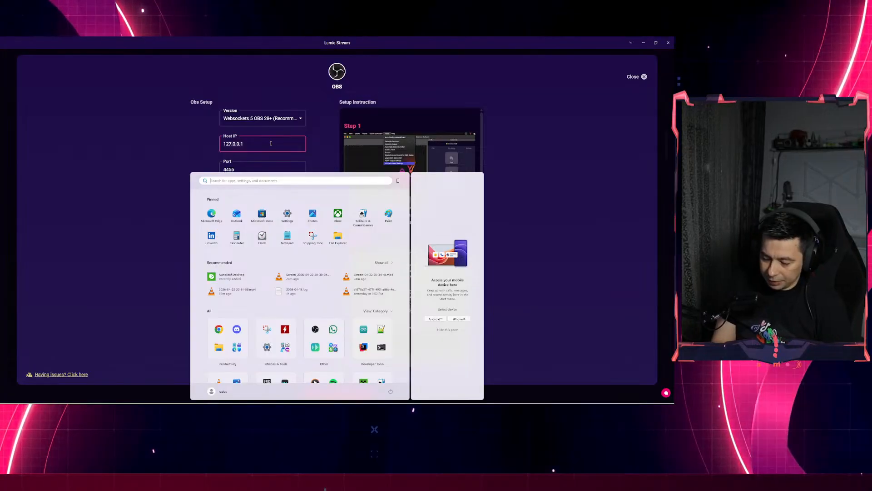
{"action": "type", "text": "netwo"}
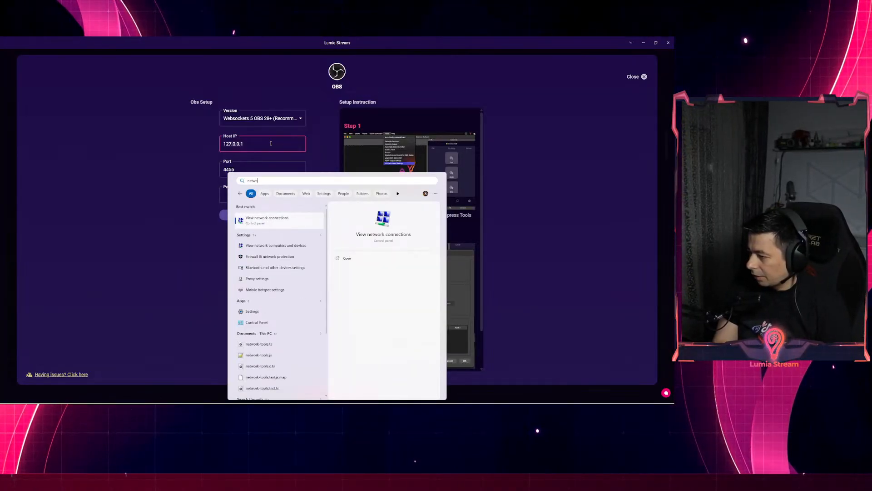
{"action": "key", "text": "Return"}
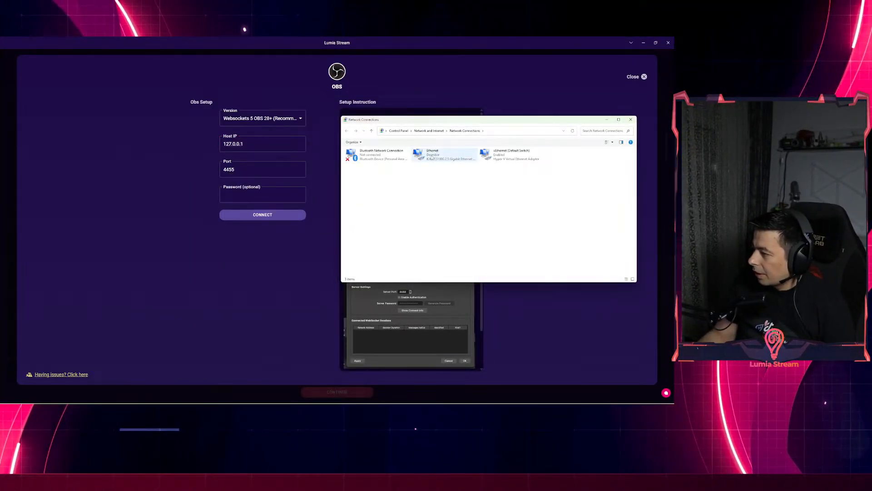
- Open the Ethernet connection's status details and examine its IPv4 address
{"action": "right_click", "coordinate": [433, 154]}
{"action": "left_click", "coordinate": [420, 176]}
{"action": "right_click", "coordinate": [434, 156]}
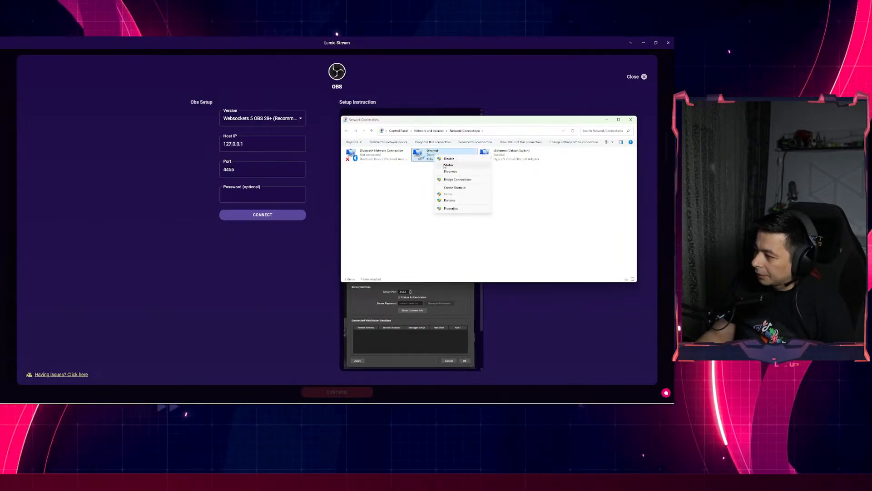
{"action": "left_click", "coordinate": [442, 165]}
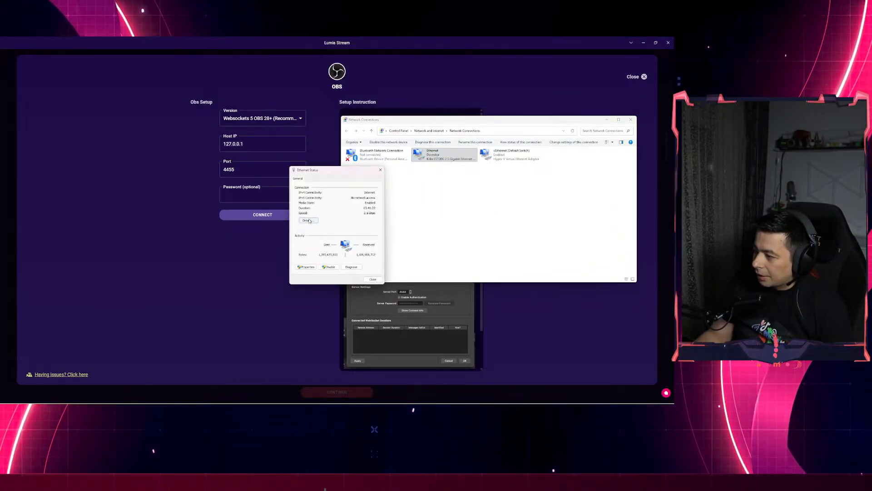
{"action": "left_click", "coordinate": [308, 220]}
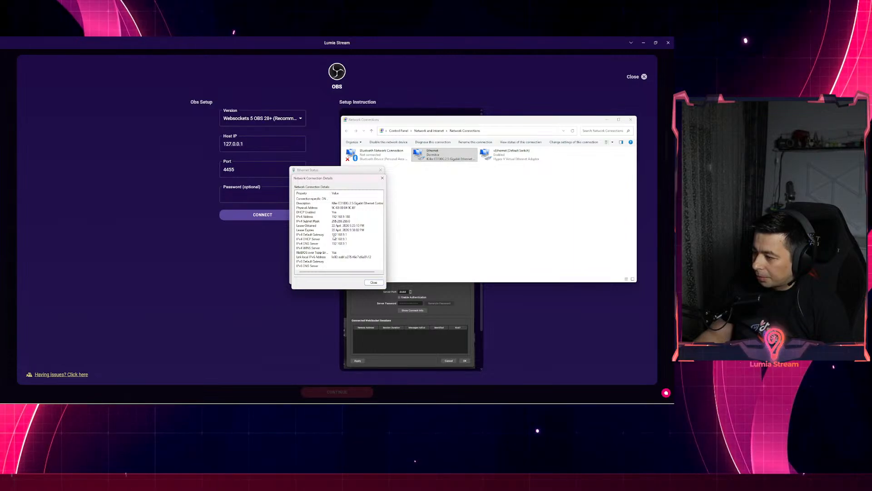
{"action": "scroll", "coordinate": [337, 244], "scroll_direction": "right", "scroll_amount": 1}
{"action": "scroll", "coordinate": [349, 242], "scroll_direction": "left", "scroll_amount": 1}
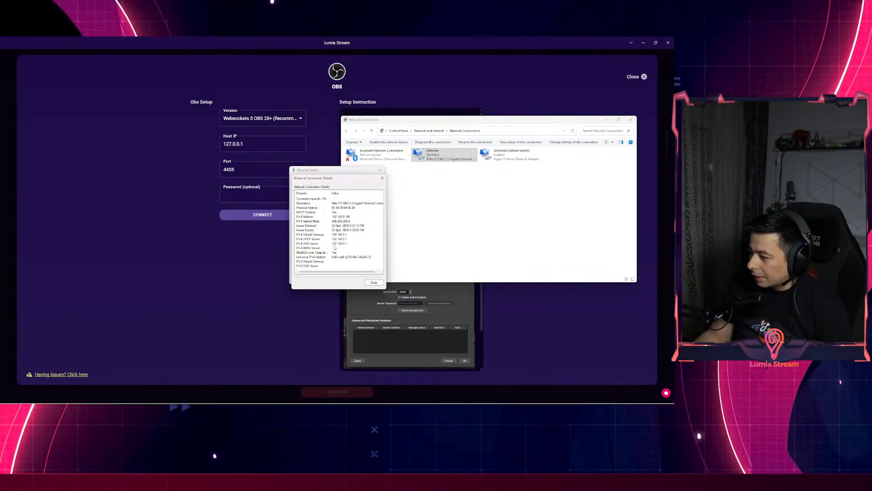
{"action": "left_click", "coordinate": [334, 217]}
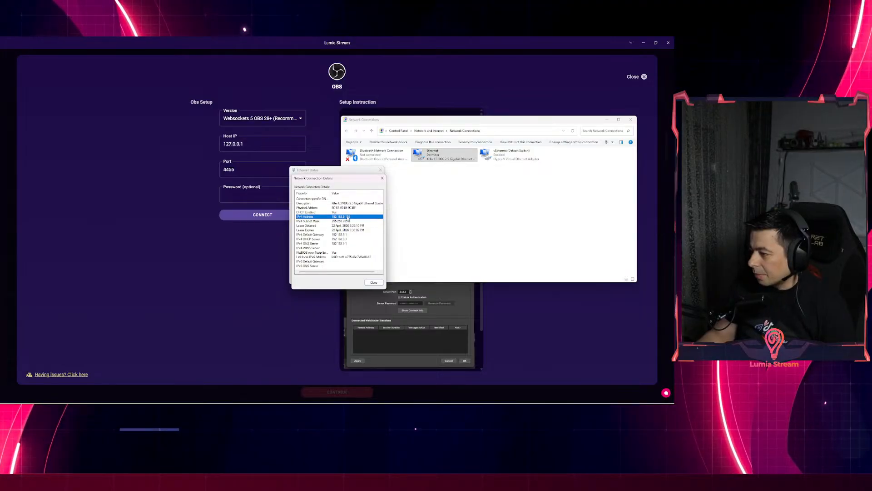
- Close the Ethernet details, the Ethernet status and the Network Connections window
{"action": "left_click", "coordinate": [372, 283]}
{"action": "left_click", "coordinate": [233, 143]}
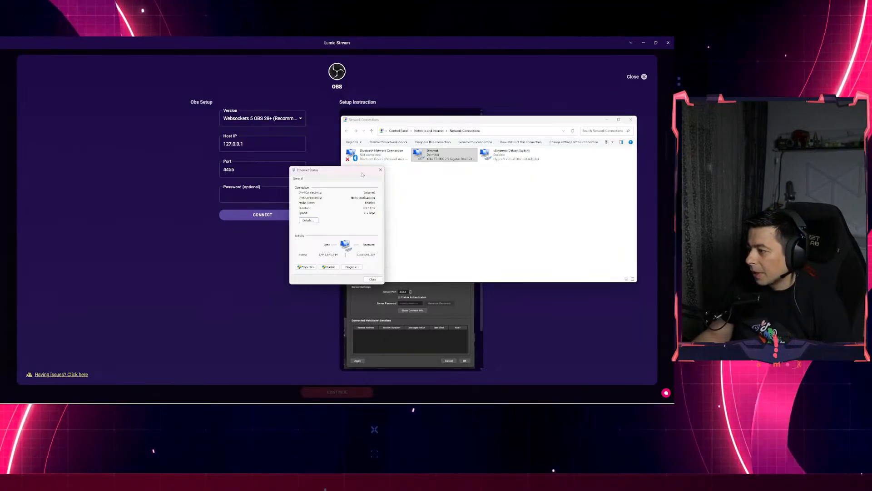
{"action": "left_click", "coordinate": [380, 170]}
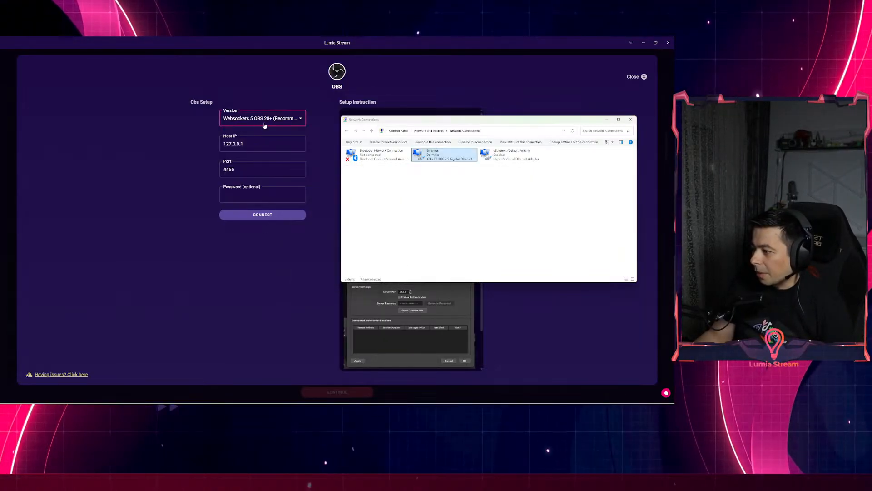
{"action": "left_click", "coordinate": [630, 119]}
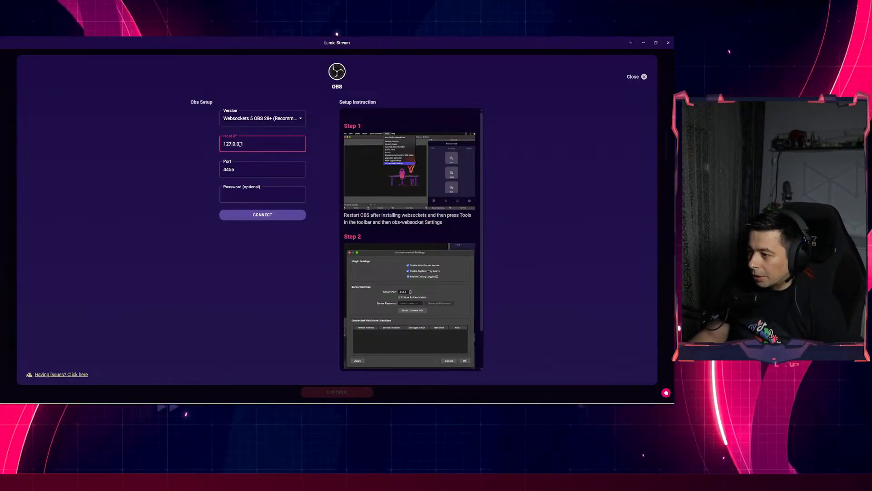
- Connect Lumia Stream to OBS with host IP 127.0.0.1, port 4455 and no password
{"action": "left_click", "coordinate": [391, 410]}
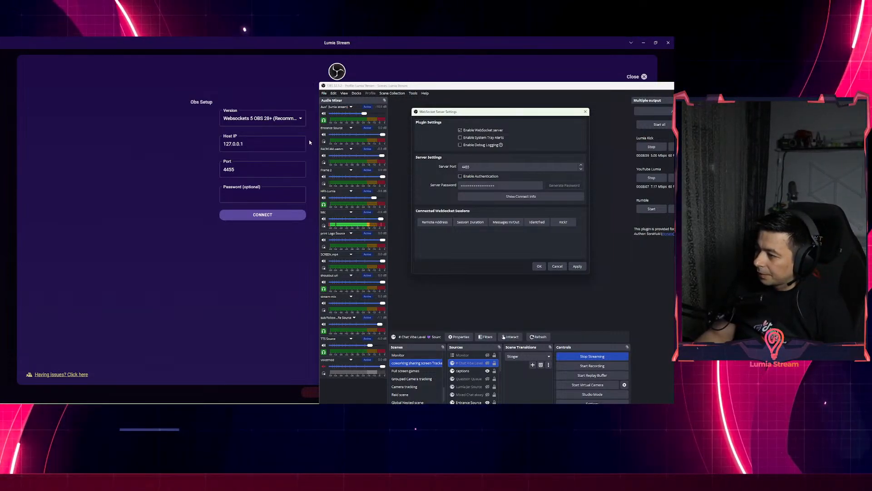
{"action": "left_click", "coordinate": [263, 215]}
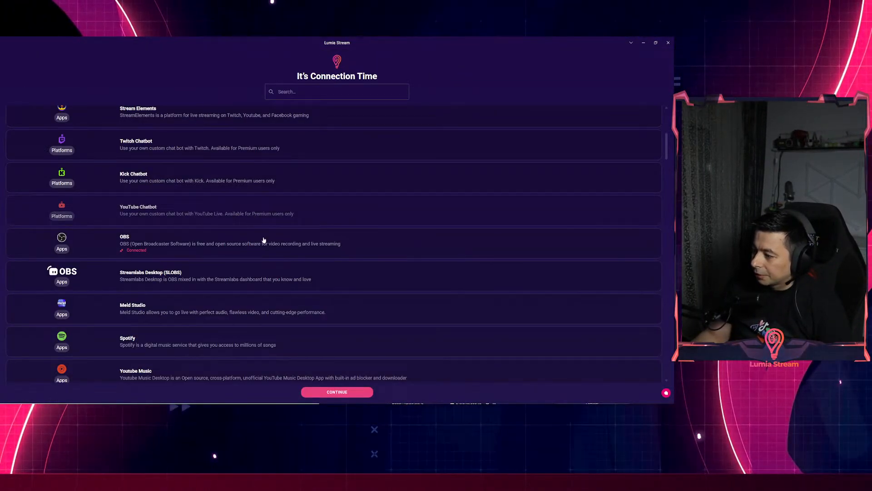
- Switch to OBS to check the connected WebSocket sessions, cancel the server settings, and move OBS off this display
{"action": "key", "text": "alt+Tab"}
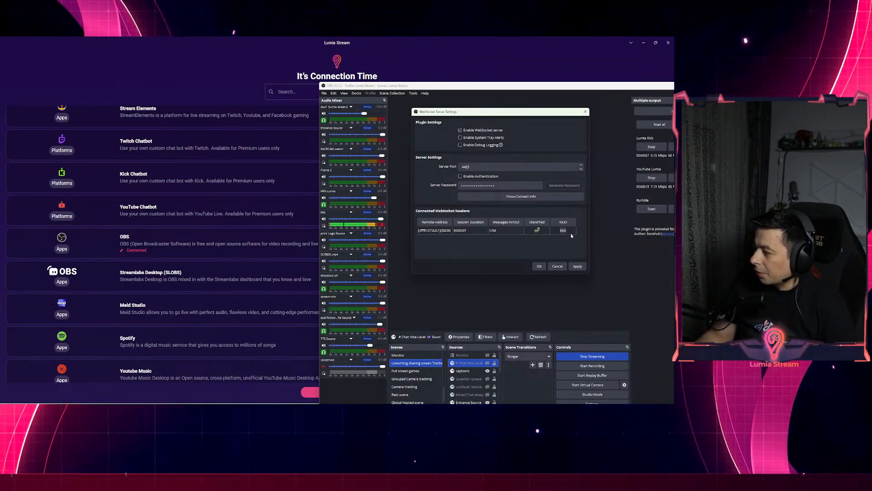
{"action": "left_click", "coordinate": [557, 266]}
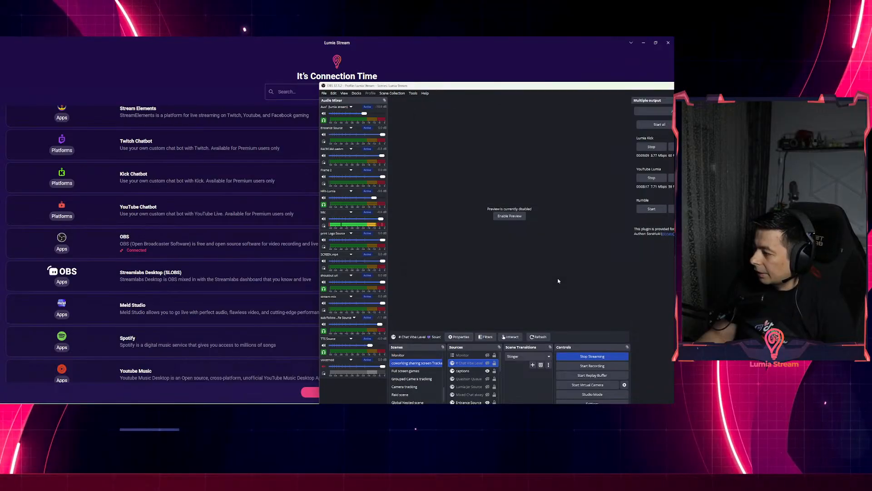
{"action": "left_click_drag", "start_coordinate": [579, 89], "coordinate": [0, 104]}
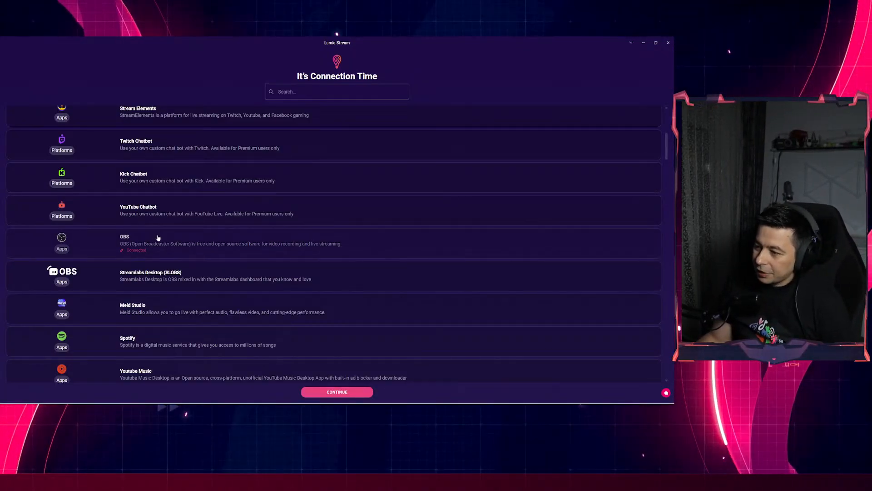
- Open the Twitch connection and look through the permissions it requests
{"action": "scroll", "coordinate": [136, 232], "scroll_direction": "up", "scroll_amount": 4}
{"action": "scroll", "coordinate": [127, 249], "scroll_direction": "down", "scroll_amount": 1}
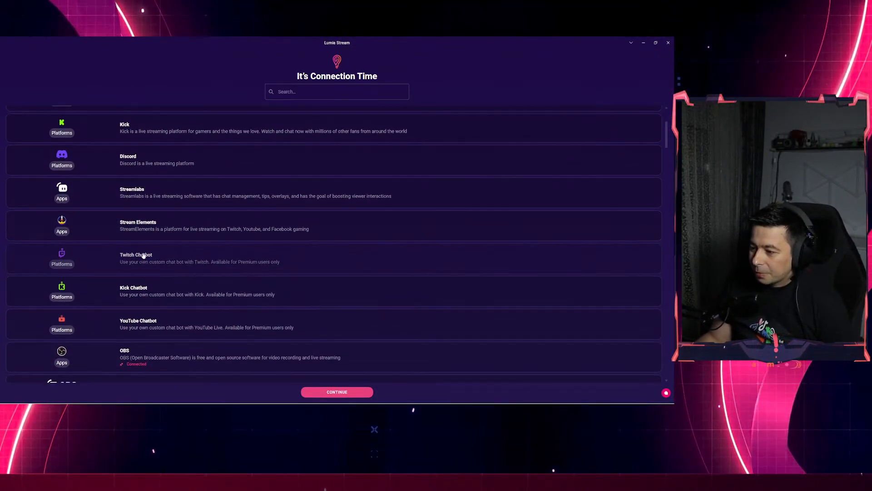
{"action": "scroll", "coordinate": [136, 241], "scroll_direction": "up", "scroll_amount": 3}
{"action": "left_click", "coordinate": [128, 118]}
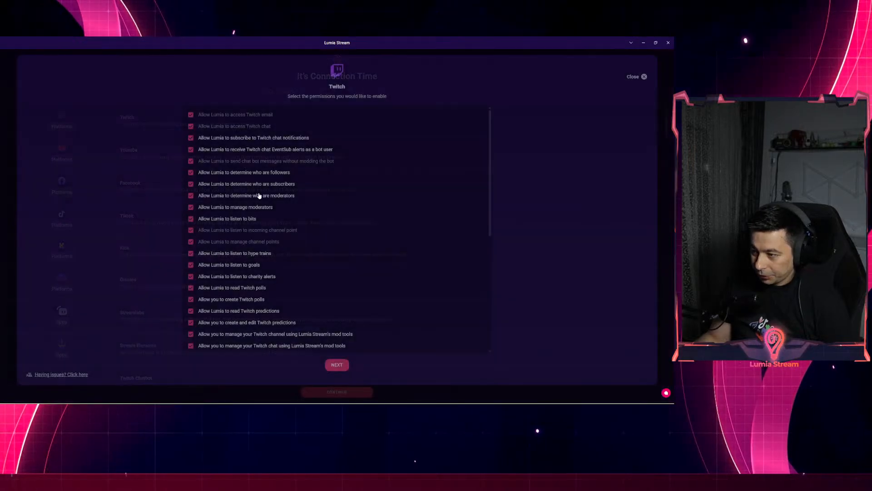
{"action": "scroll", "coordinate": [252, 228], "scroll_direction": "down", "scroll_amount": 5}
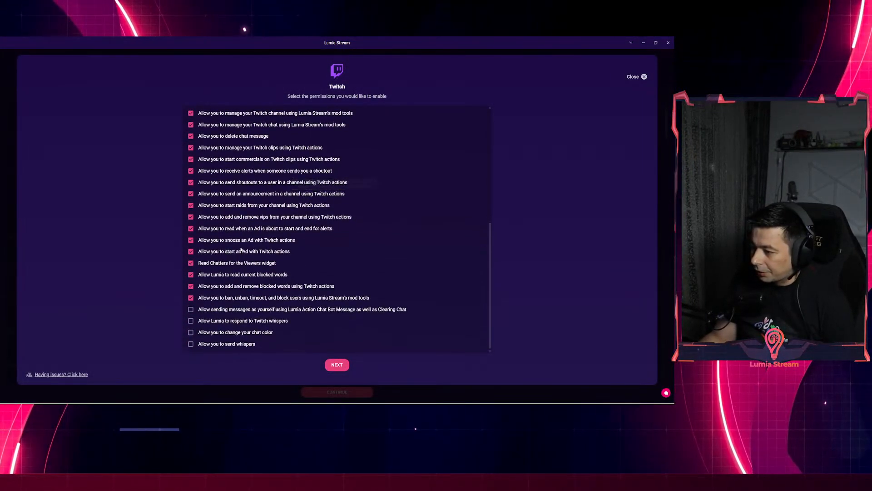
{"action": "scroll", "coordinate": [251, 241], "scroll_direction": "up", "scroll_amount": 5}
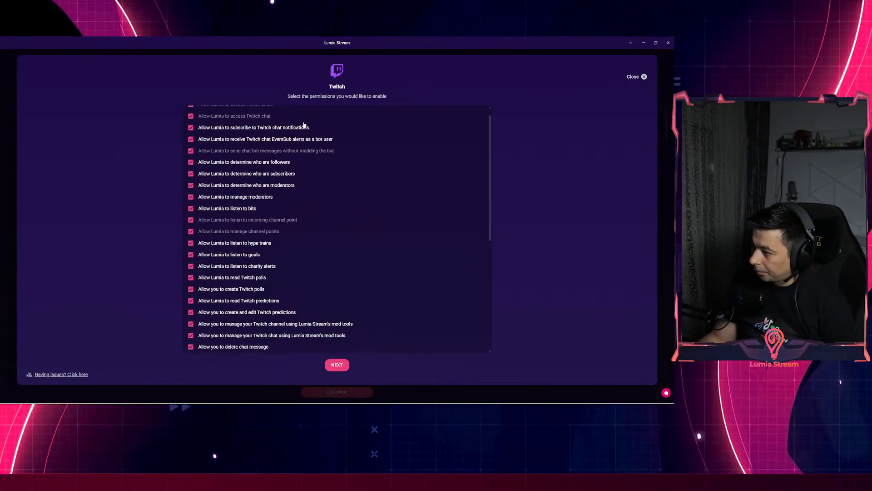
{"action": "scroll", "coordinate": [242, 211], "scroll_direction": "down", "scroll_amount": 2}
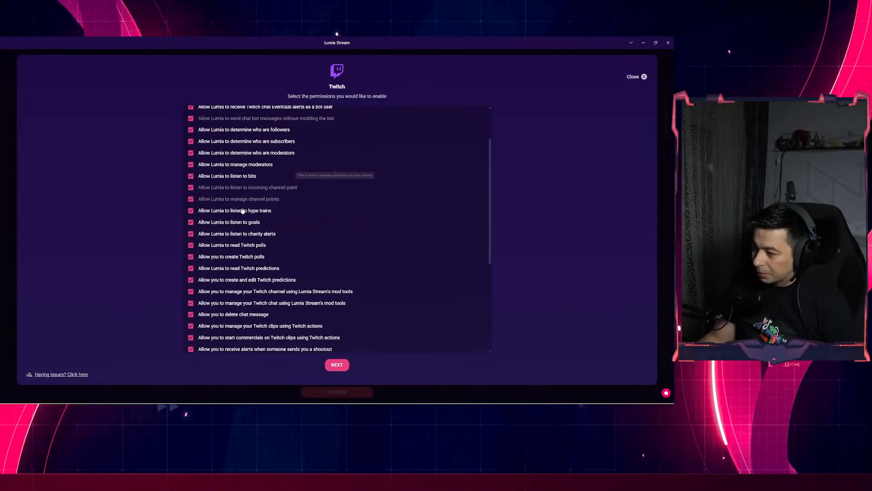
{"action": "scroll", "coordinate": [241, 209], "scroll_direction": "down", "scroll_amount": 2}
{"action": "scroll", "coordinate": [237, 205], "scroll_direction": "down", "scroll_amount": 6}
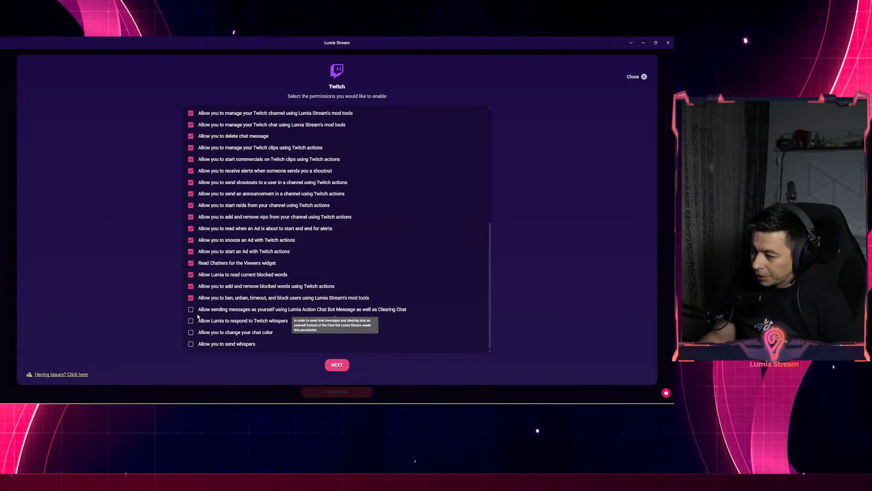
- Enable the Twitch permissions for sending messages as yourself, responding to whispers, changing the chat color and sending whispers
{"action": "left_click", "coordinate": [191, 309]}
{"action": "left_click", "coordinate": [190, 320]}
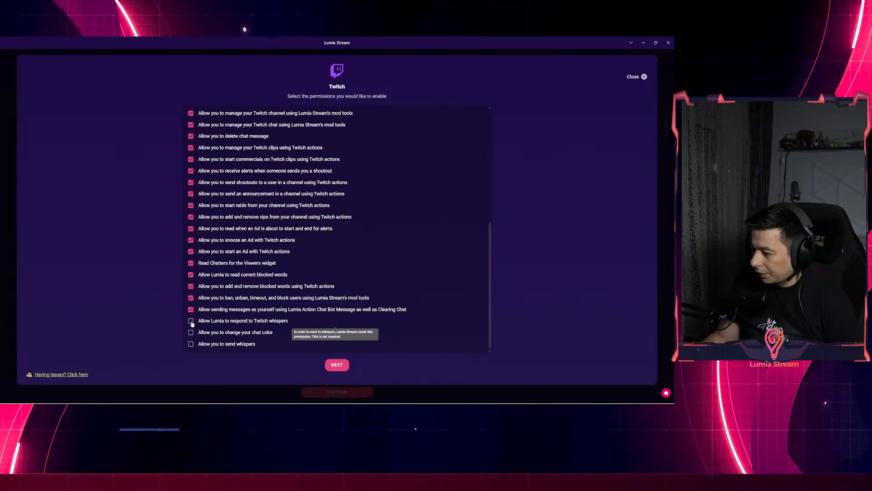
{"action": "left_click", "coordinate": [191, 332]}
{"action": "scroll", "coordinate": [218, 254], "scroll_direction": "up", "scroll_amount": 4}
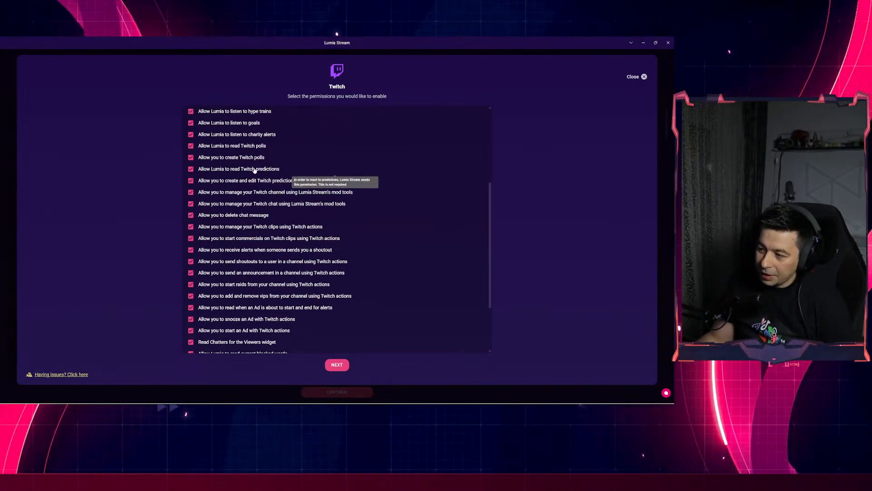
{"action": "scroll", "coordinate": [267, 182], "scroll_direction": "up", "scroll_amount": 3}
{"action": "scroll", "coordinate": [266, 182], "scroll_direction": "up", "scroll_amount": 4}
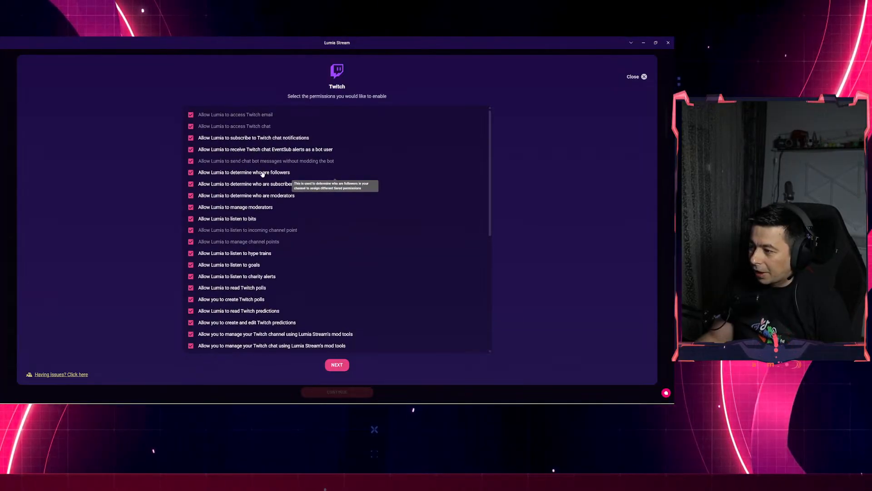
{"action": "scroll", "coordinate": [284, 191], "scroll_direction": "down", "scroll_amount": 5}
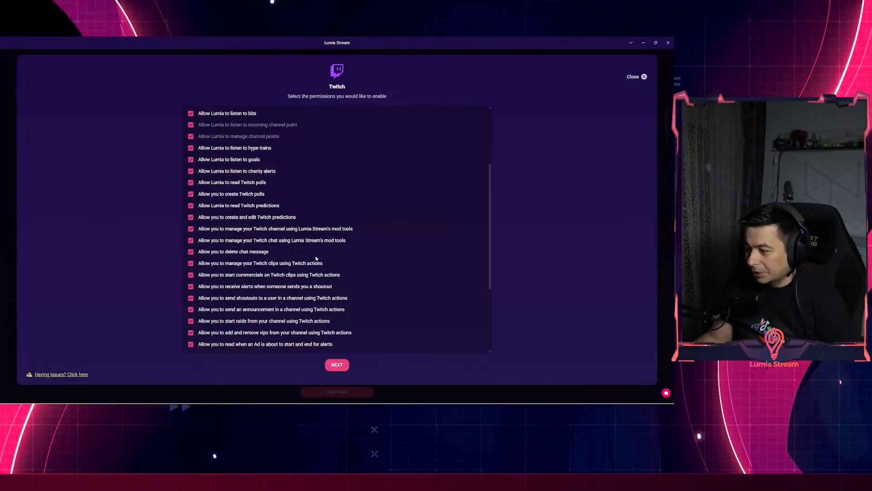
{"action": "scroll", "coordinate": [309, 254], "scroll_direction": "down", "scroll_amount": 5}
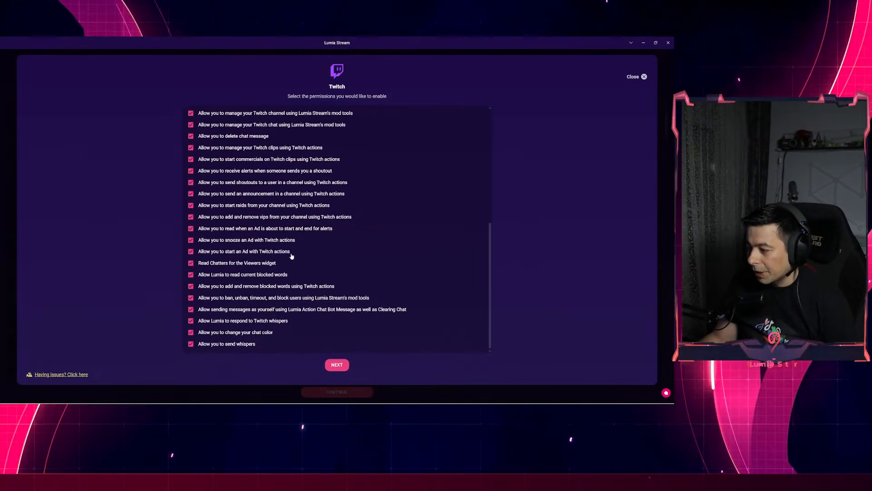
- Copy the Twitch auth link containing the access token and open it in a new tab of the Kick dashboard's browser window
{"action": "left_click", "coordinate": [337, 364]}
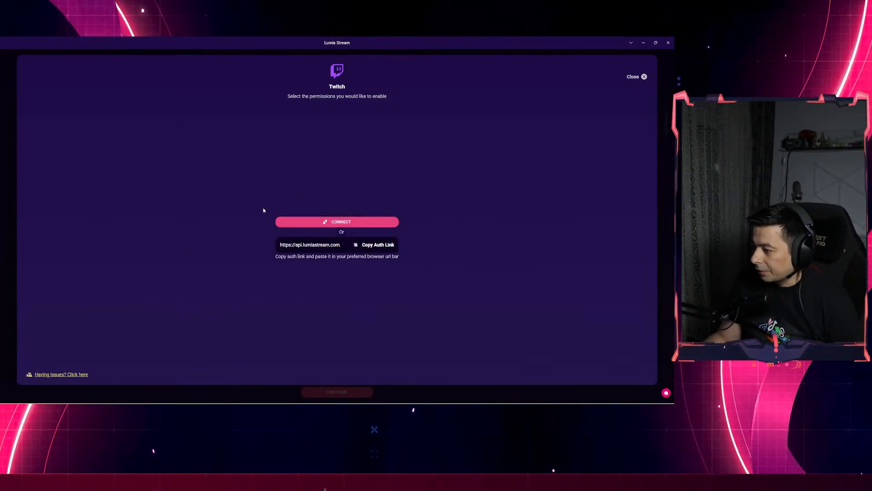
{"action": "left_click", "coordinate": [376, 246]}
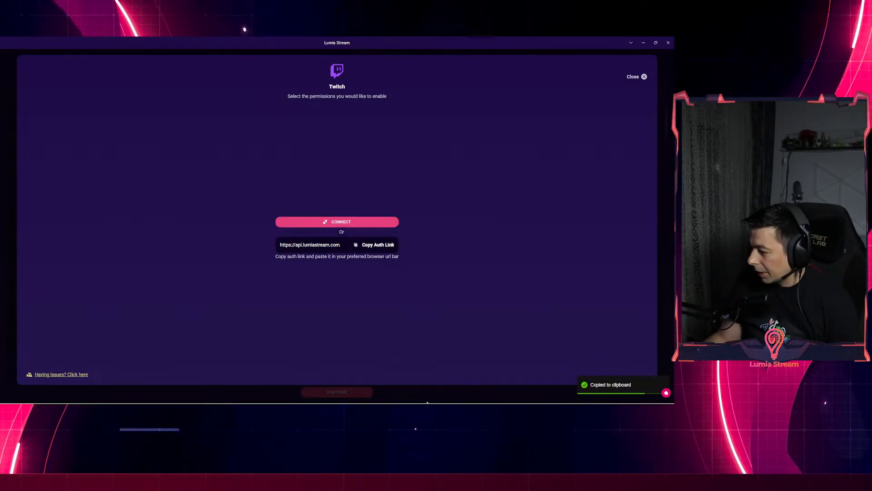
{"action": "mouse_move", "coordinate": [429, 407]}
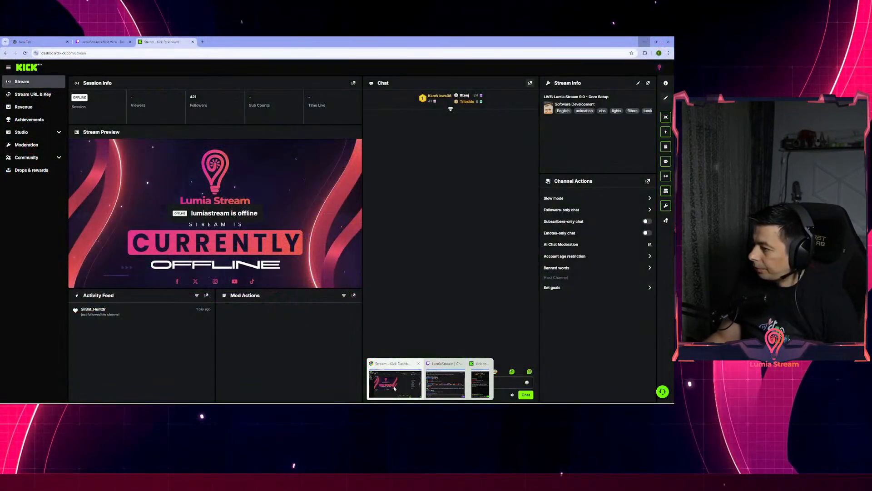
{"action": "left_click", "coordinate": [394, 383]}
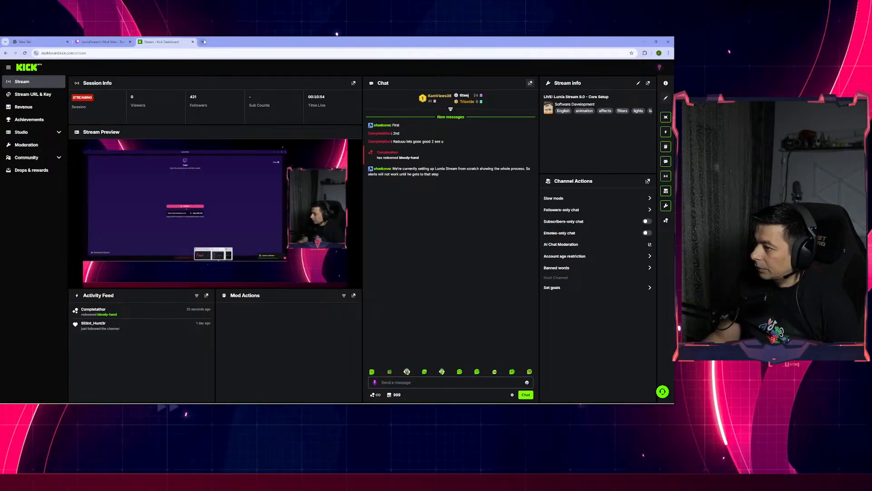
{"action": "left_click", "coordinate": [202, 41]}
{"action": "key", "text": "ctrl+v"}
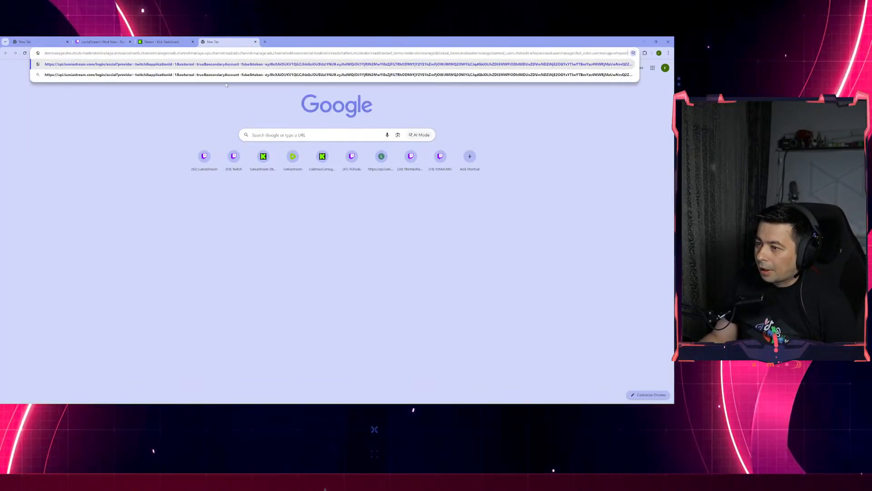
{"action": "key", "text": "Return"}
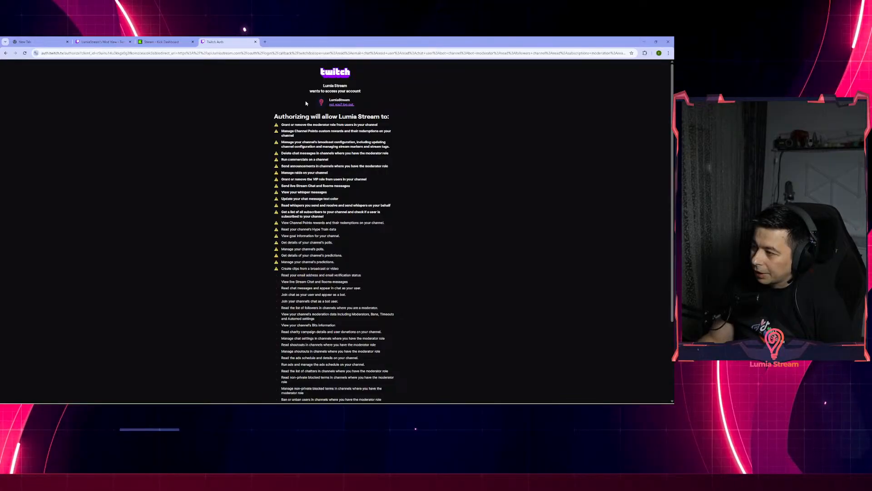
- Authorize Lumia Stream's access to the Twitch account and acknowledge the connection in Lumia Stream
{"action": "scroll", "coordinate": [336, 117], "scroll_direction": "down", "scroll_amount": 3}
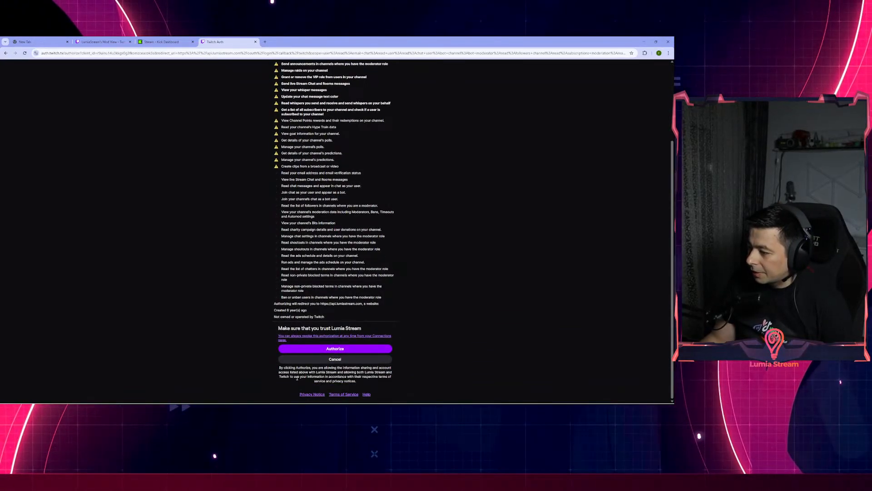
{"action": "left_click", "coordinate": [319, 348]}
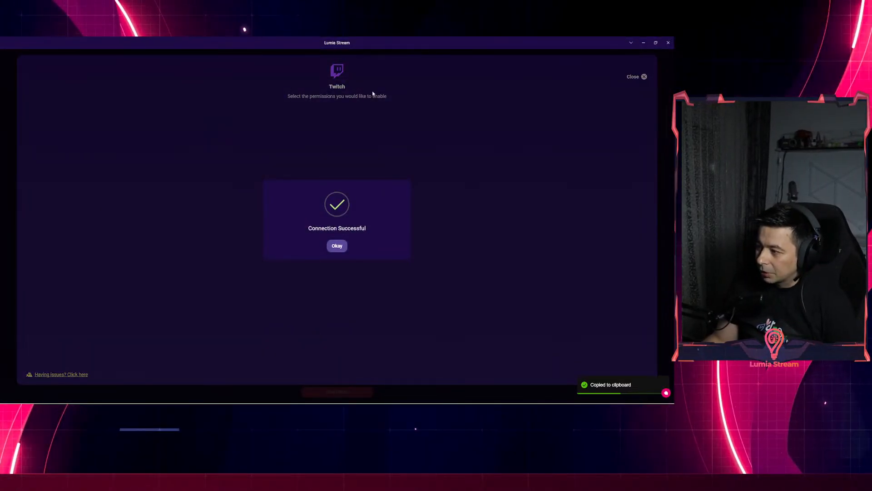
{"action": "left_click", "coordinate": [339, 246]}
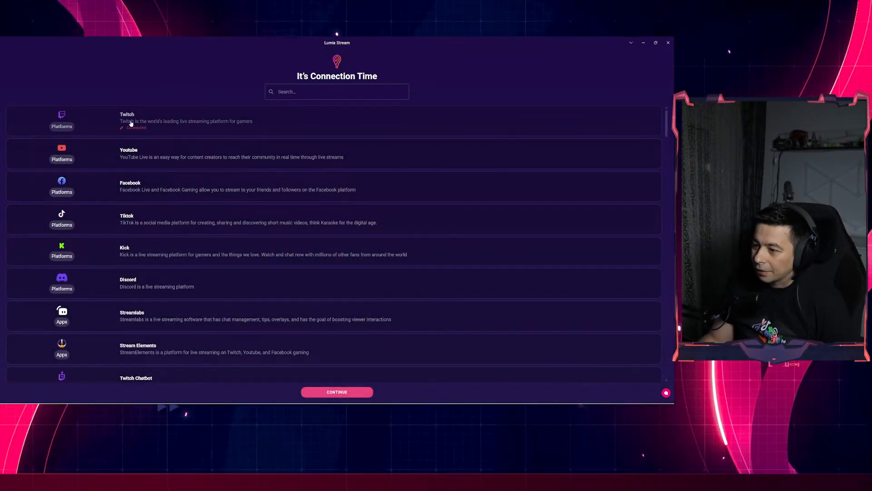
- Try to connect YouTube with the default permissions by opening its auth link containing the access token in the YouTube Studio browser window
{"action": "left_click", "coordinate": [127, 158]}
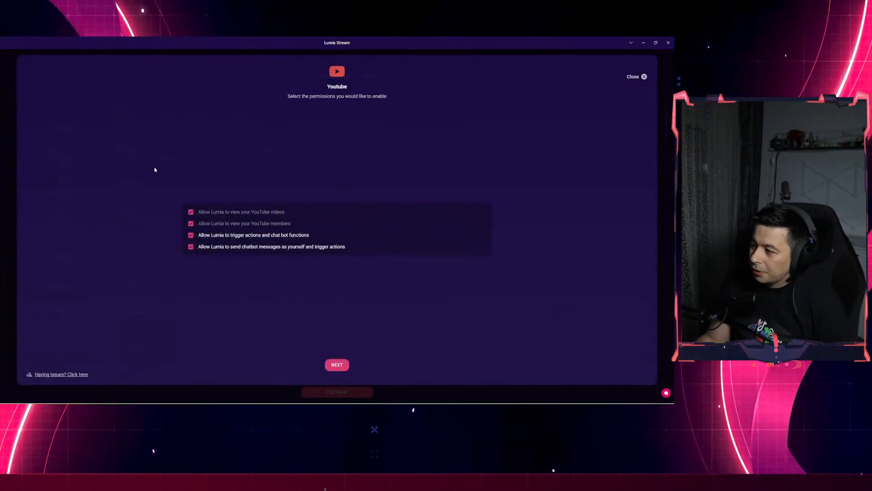
{"action": "left_click", "coordinate": [344, 366]}
{"action": "left_click", "coordinate": [381, 249]}
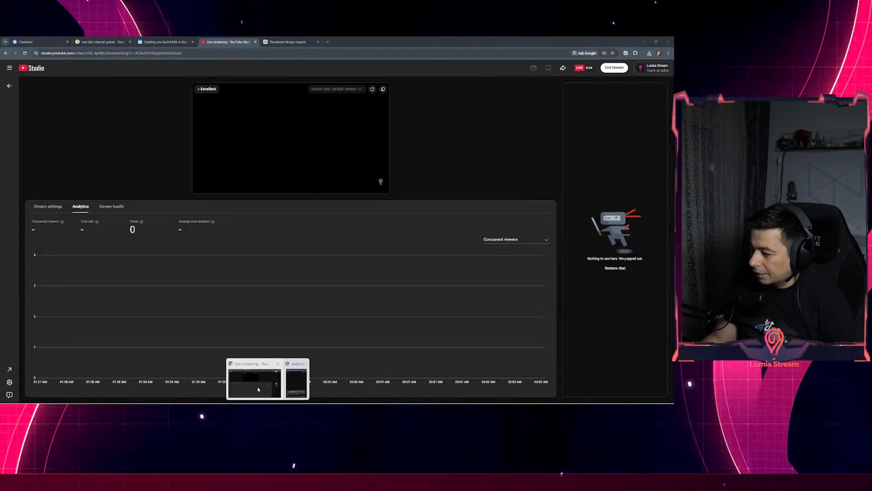
{"action": "left_click", "coordinate": [258, 389]}
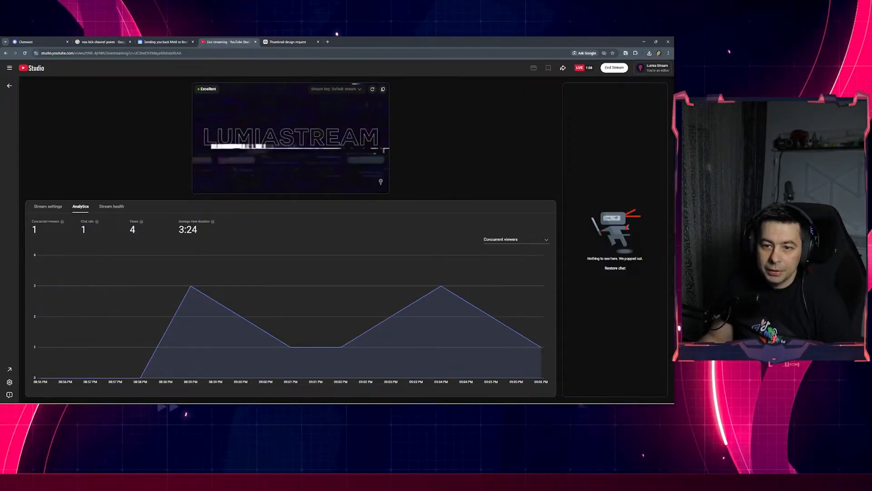
{"action": "left_click_drag", "start_coordinate": [380, 40], "coordinate": [1, 218]}
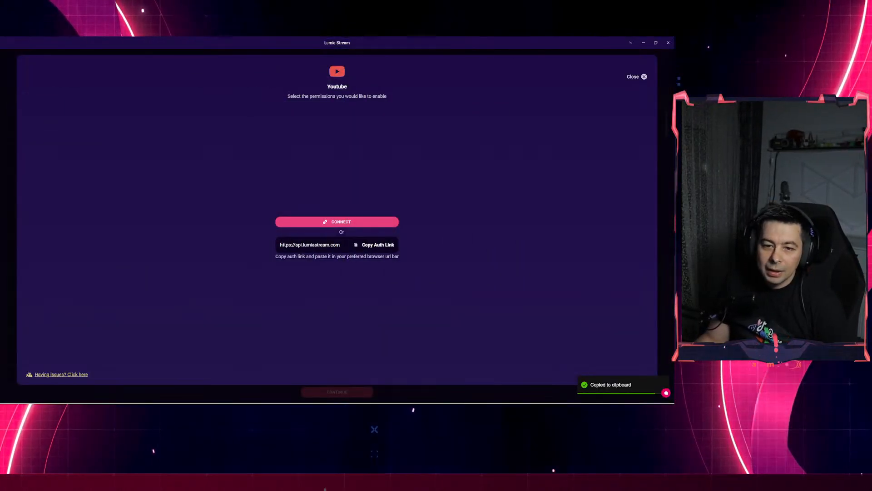
{"action": "left_click_drag", "start_coordinate": [1, 182], "coordinate": [390, 39]}
{"action": "key", "text": "ctrl+v"}
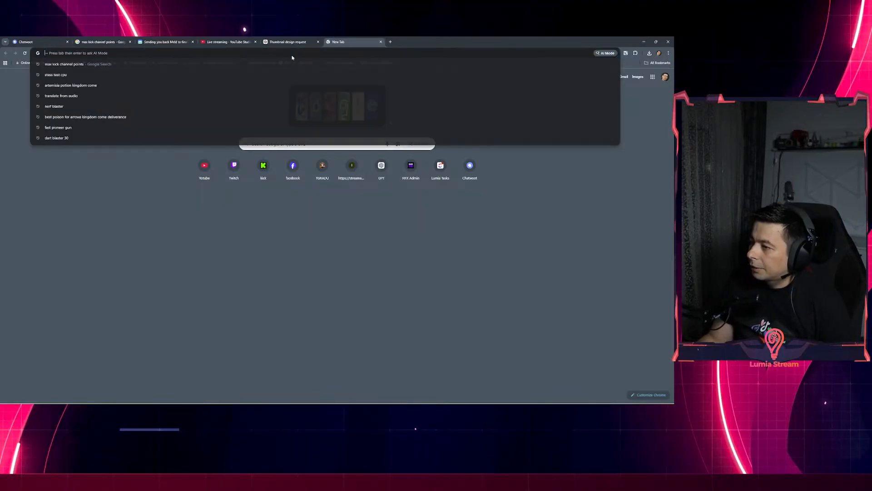
{"action": "key", "text": "Return"}
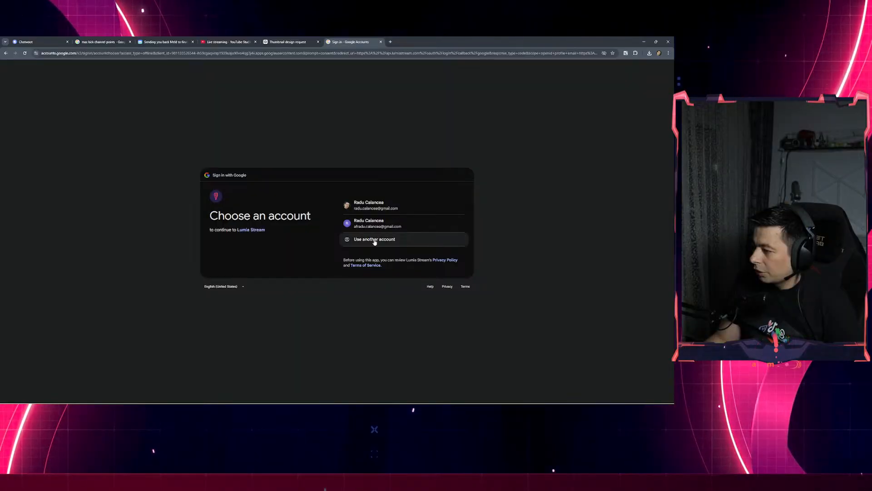
- Check the brand accounts under the first Google account, then abandon the sign-in and close the YouTube connection
{"action": "left_click", "coordinate": [372, 207]}
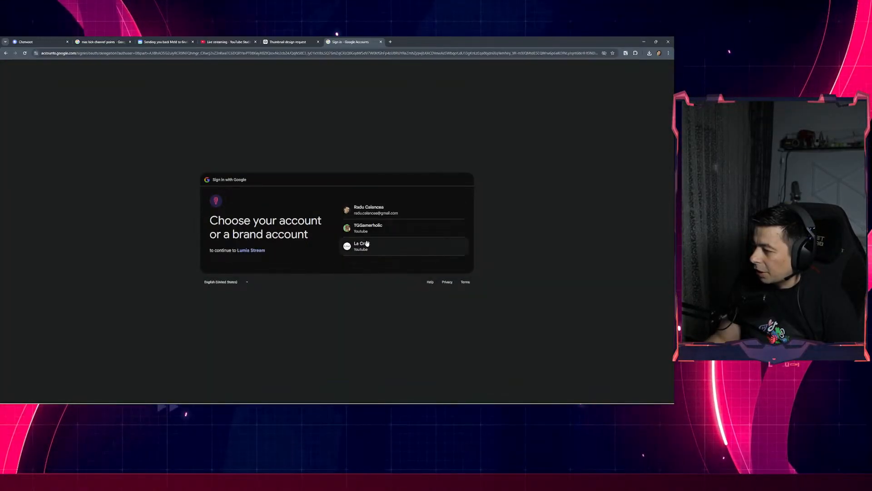
{"action": "key", "text": "alt+Left"}
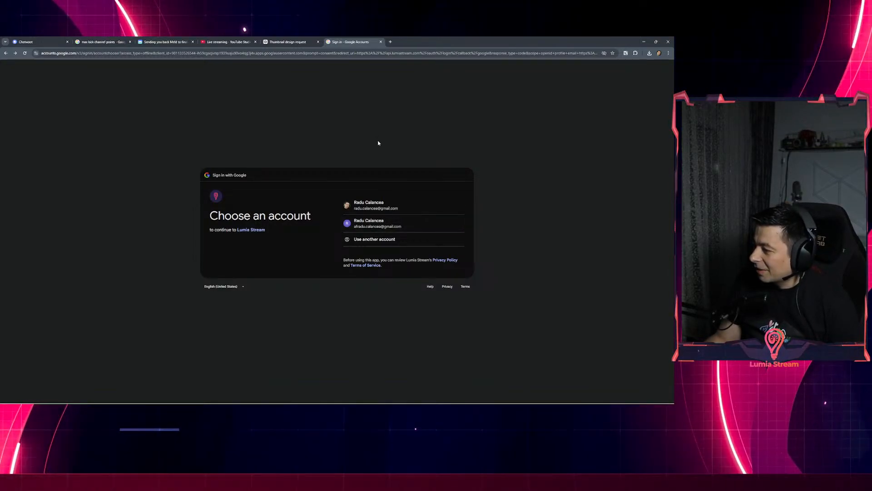
{"action": "left_click", "coordinate": [380, 42]}
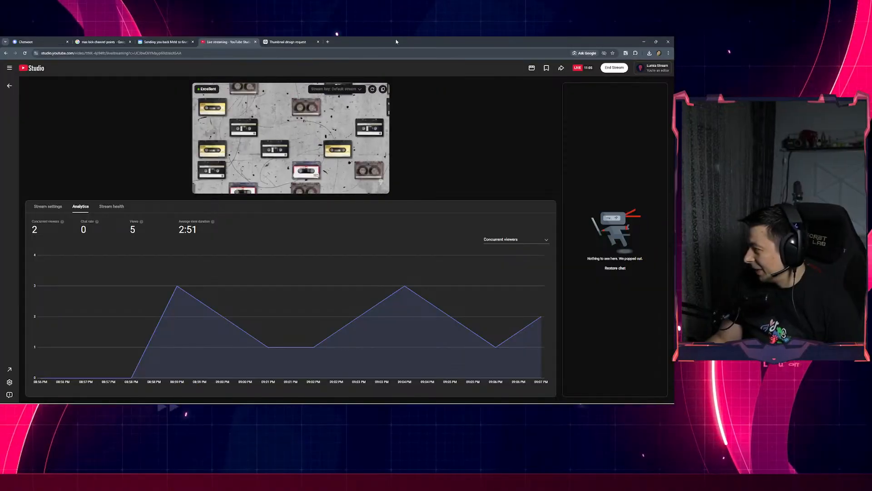
{"action": "left_click_drag", "start_coordinate": [374, 39], "coordinate": [0, 136]}
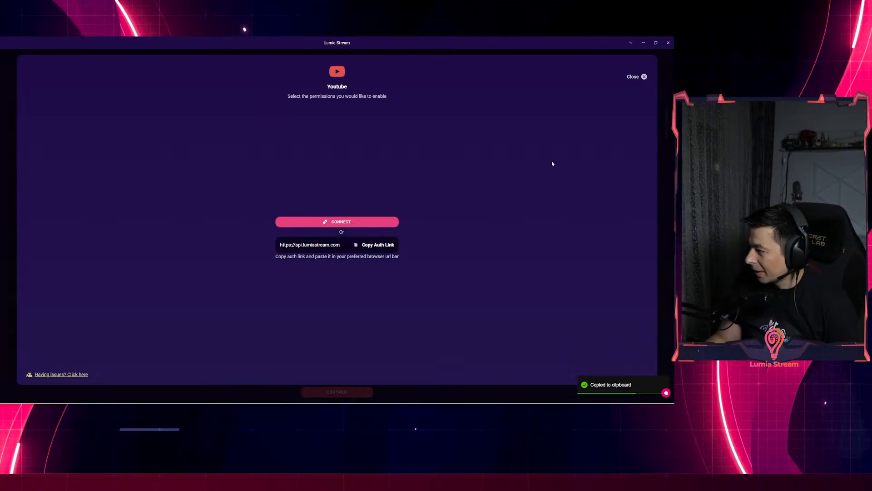
{"action": "left_click", "coordinate": [644, 78]}
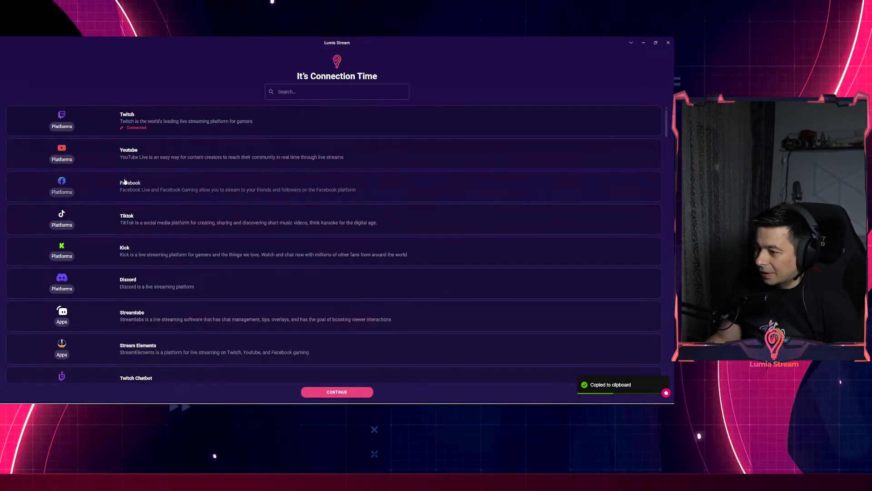
- Open the Kick connection and enable the permission to read the user's stream URL and stream key
{"action": "left_click", "coordinate": [135, 250]}
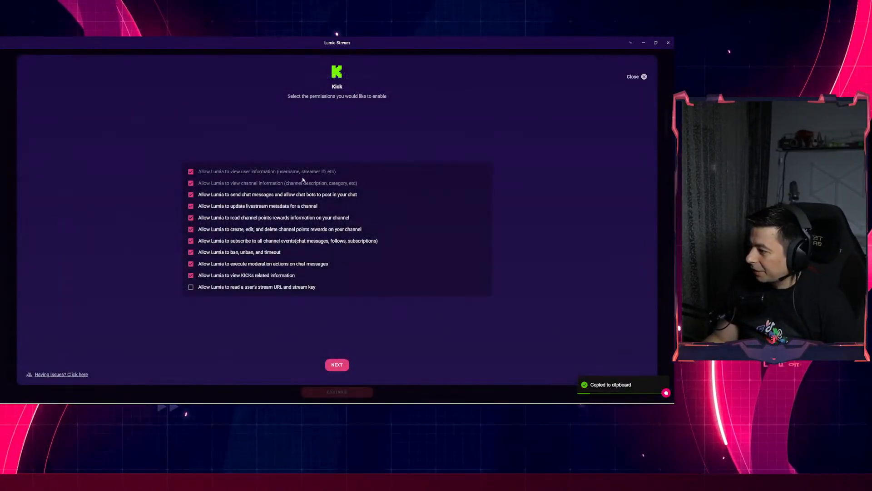
{"action": "left_click", "coordinate": [189, 288]}
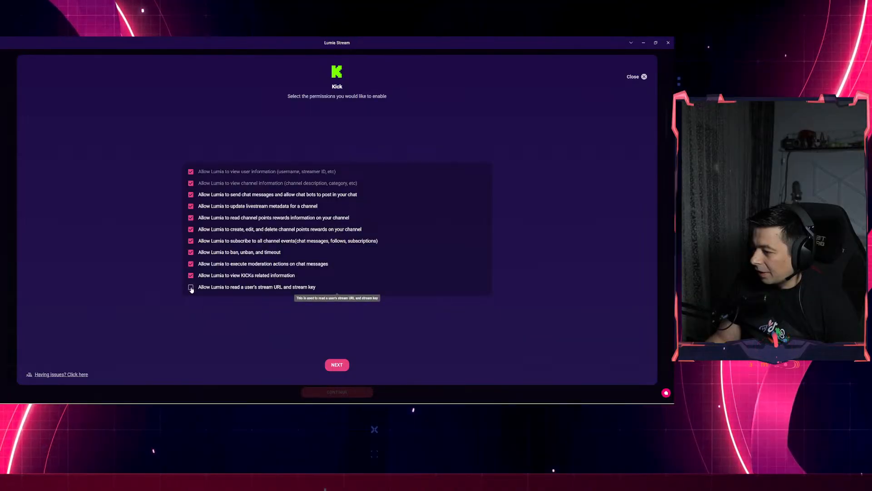
{"action": "left_click", "coordinate": [336, 365]}
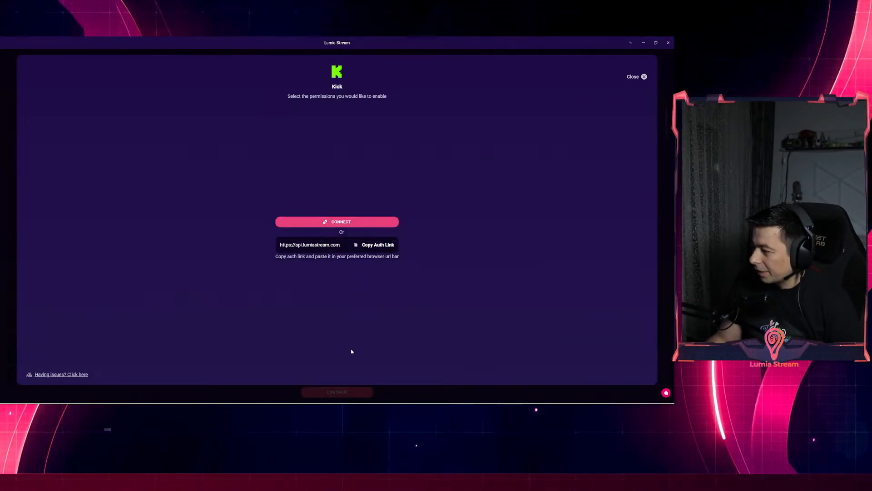
- Connect Kick by opening its auth link containing the access token in a new browser tab, then allow LumiaStream the listed account permissions
{"action": "left_click", "coordinate": [375, 247]}
{"action": "key", "text": "alt+Tab"}
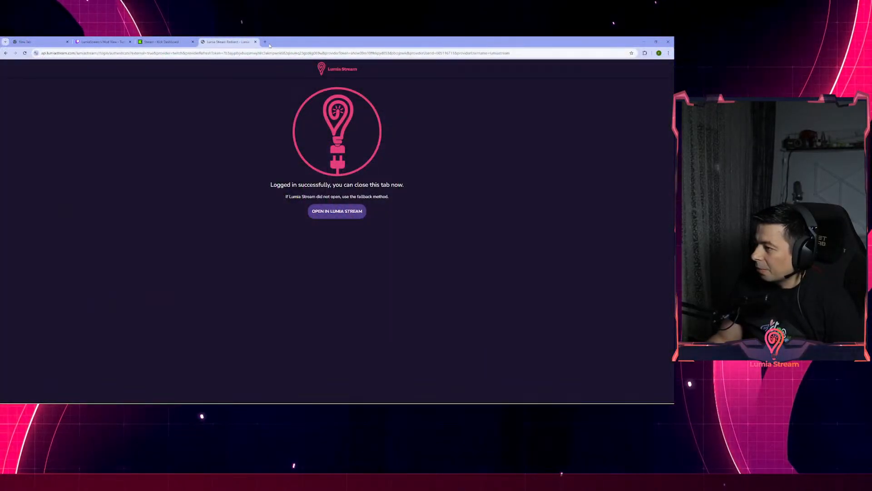
{"action": "left_click", "coordinate": [269, 44]}
{"action": "key", "text": "ctrl+v"}
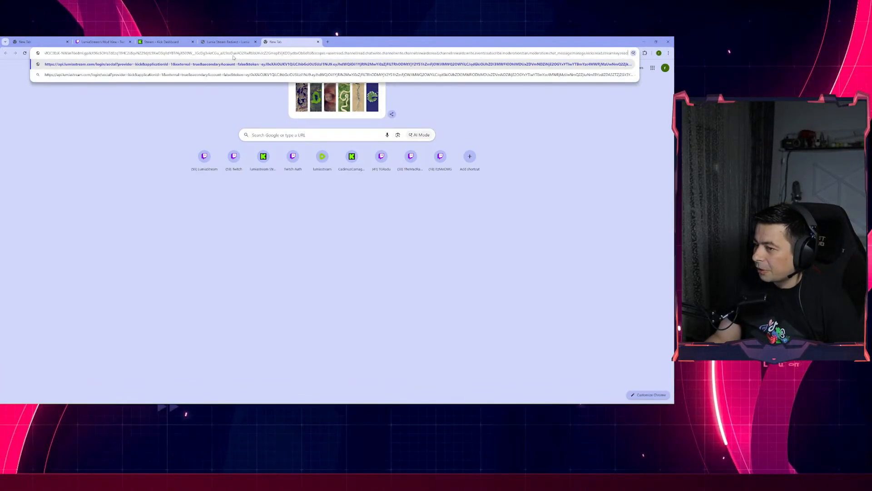
{"action": "key", "text": "Return"}
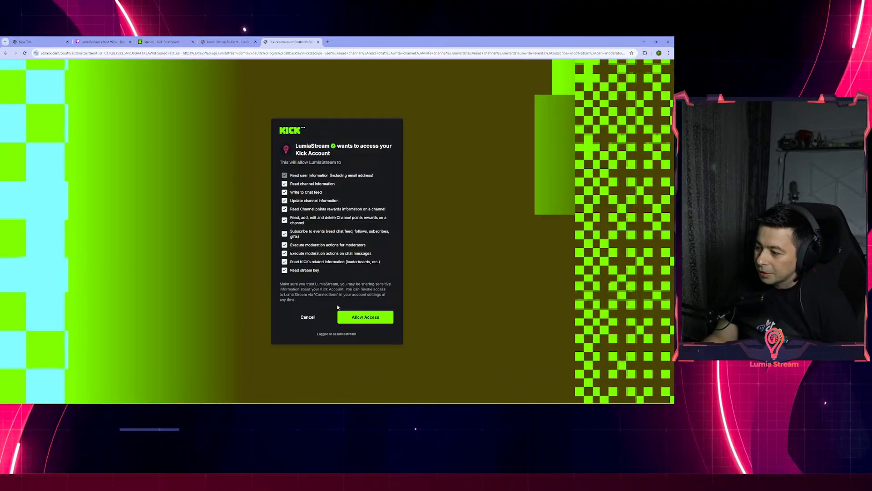
{"action": "left_click", "coordinate": [362, 317]}
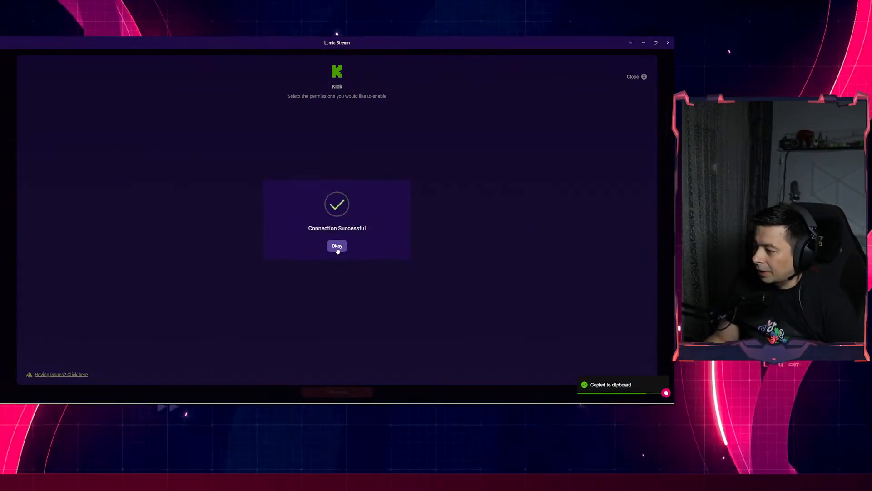
{"action": "left_click", "coordinate": [337, 246]}
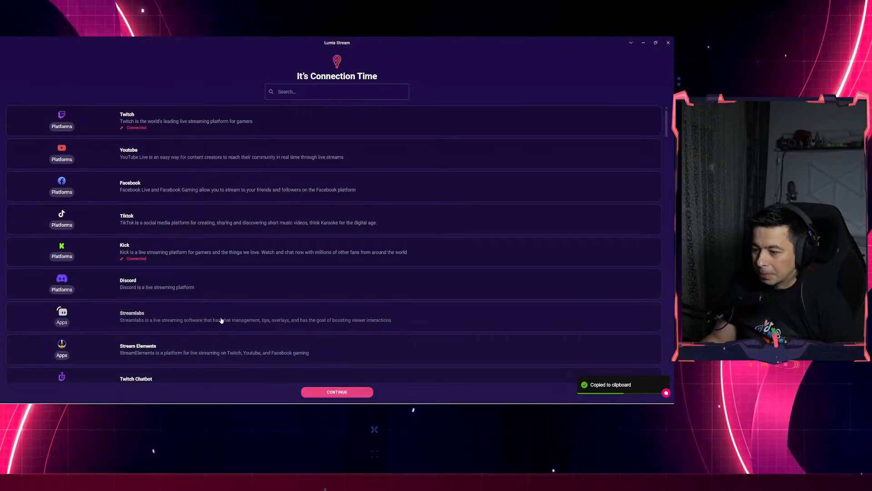
- Check the list of platforms and apps for the connected ones and finish the connection setup
{"action": "scroll", "coordinate": [173, 223], "scroll_direction": "down", "scroll_amount": 1}
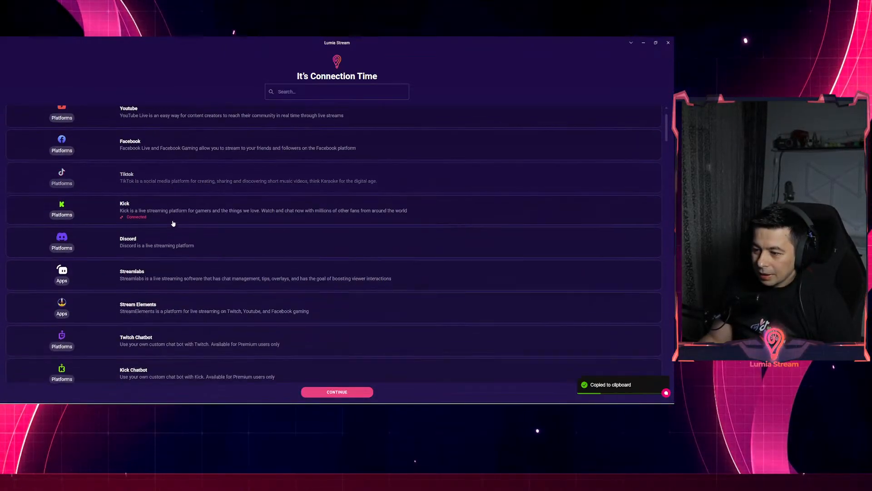
{"action": "scroll", "coordinate": [173, 223], "scroll_direction": "down", "scroll_amount": 3}
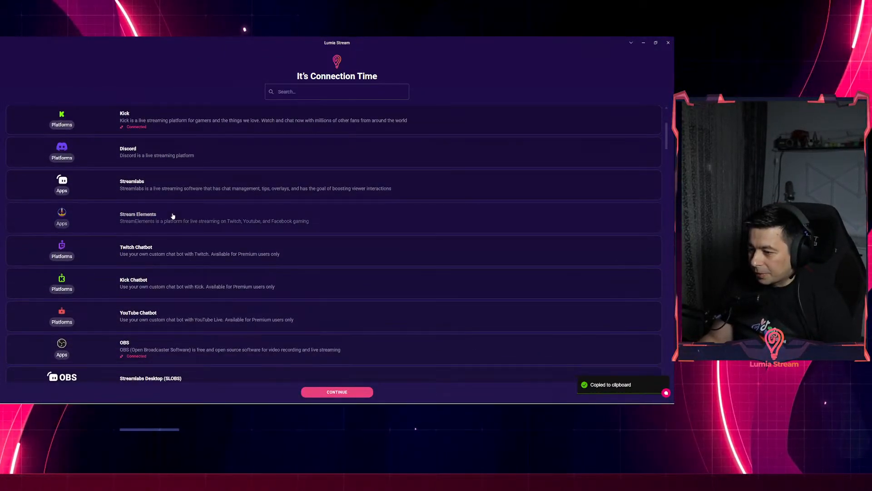
{"action": "left_click", "coordinate": [323, 391]}
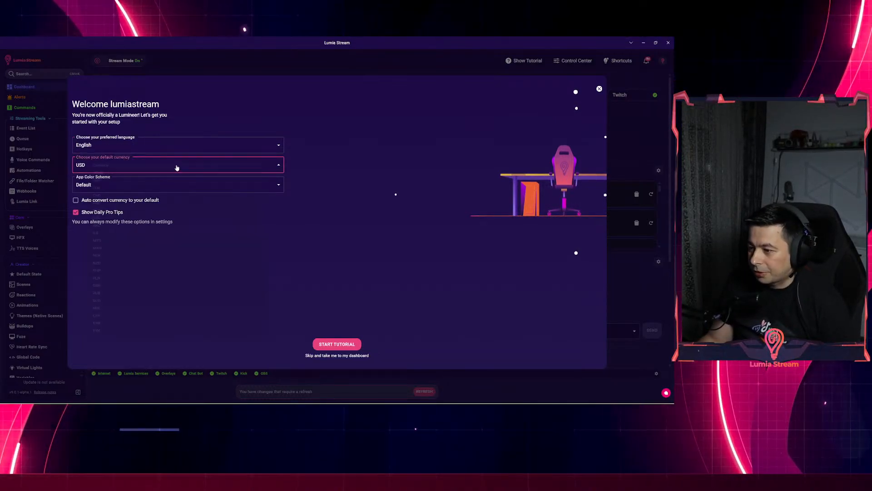
- Set the app color scheme to Grey and close the welcome dialog without starting the tutorial
{"action": "left_click", "coordinate": [157, 184]}
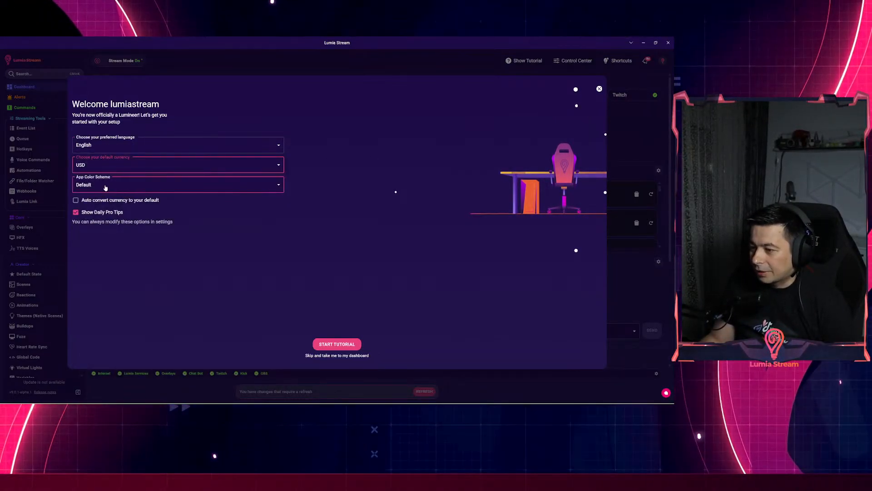
{"action": "left_click", "coordinate": [176, 190]}
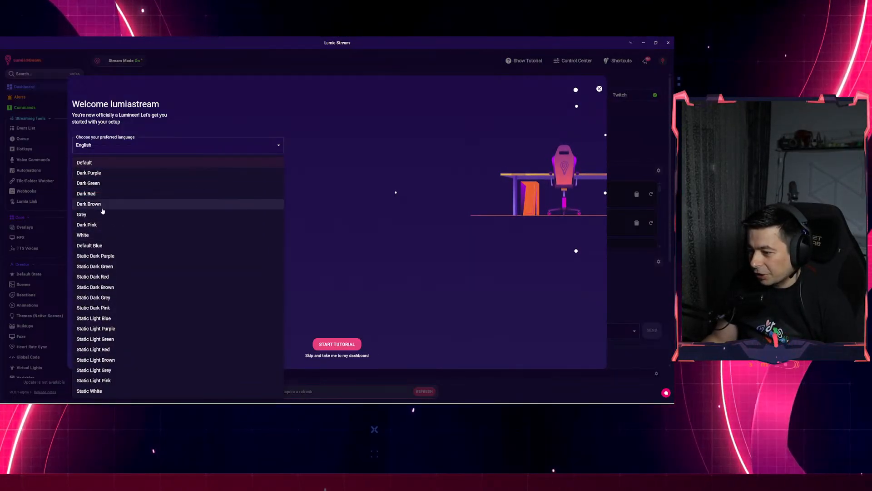
{"action": "left_click", "coordinate": [103, 204]}
{"action": "left_click", "coordinate": [226, 188]}
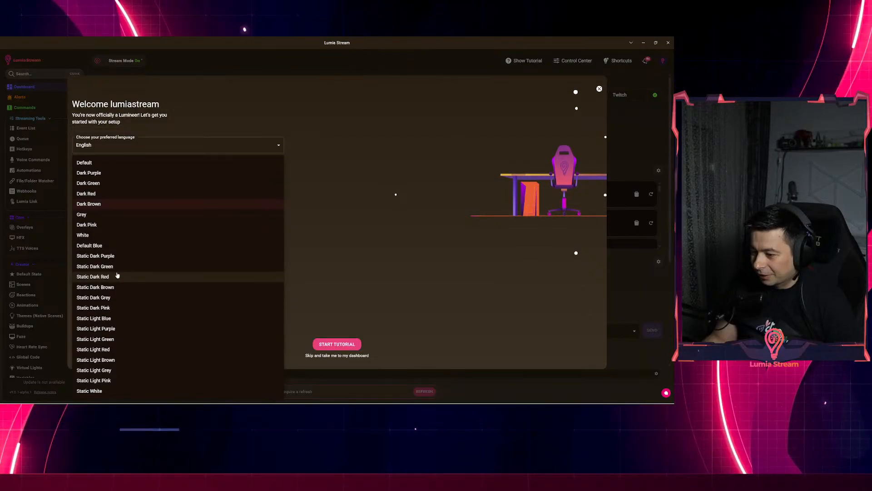
{"action": "left_click", "coordinate": [105, 214]}
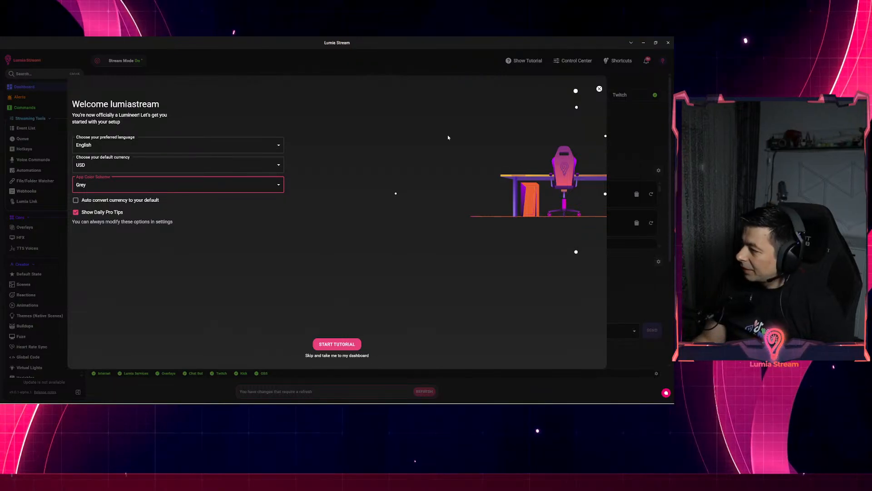
{"action": "left_click", "coordinate": [599, 89]}
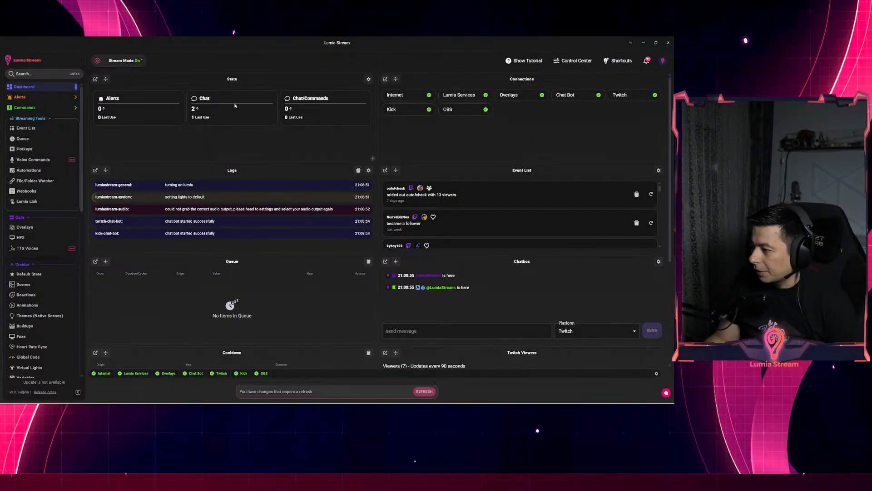
- Review the dashboard's widgets and move the OBS window into view over the Lumia Stream window
{"action": "scroll", "coordinate": [343, 149], "scroll_direction": "down", "scroll_amount": 2}
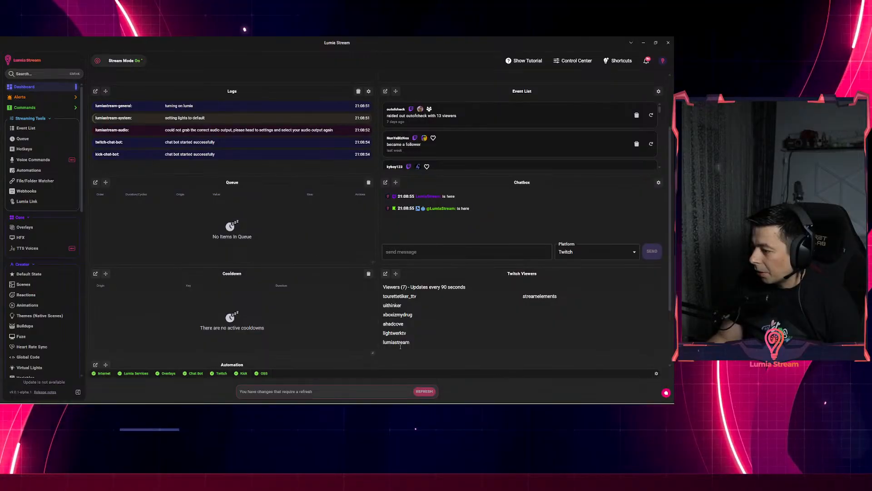
{"action": "scroll", "coordinate": [272, 254], "scroll_direction": "up", "scroll_amount": 2}
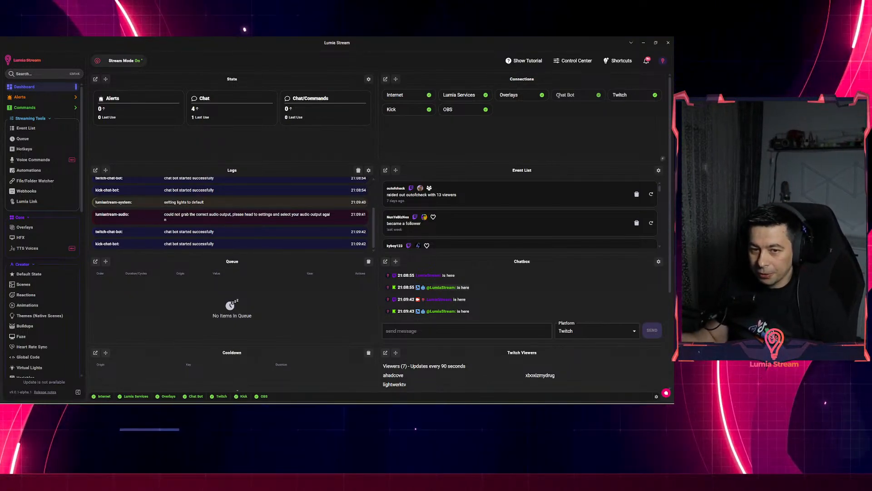
{"action": "left_click_drag", "start_coordinate": [0, 63], "coordinate": [350, 50]}
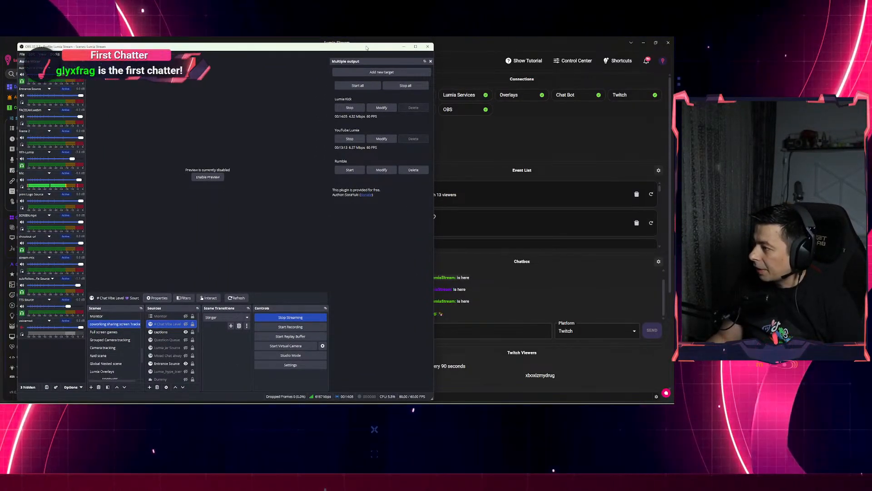
{"action": "left_click", "coordinate": [507, 47]}
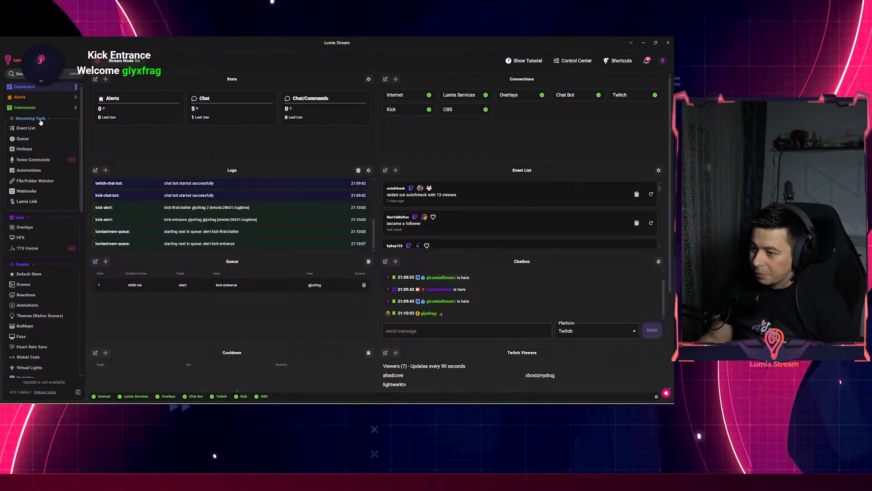
- Copy the Dock Chat link from Lumia Link and open the custom browser docks list in OBS
{"action": "left_click", "coordinate": [27, 201]}
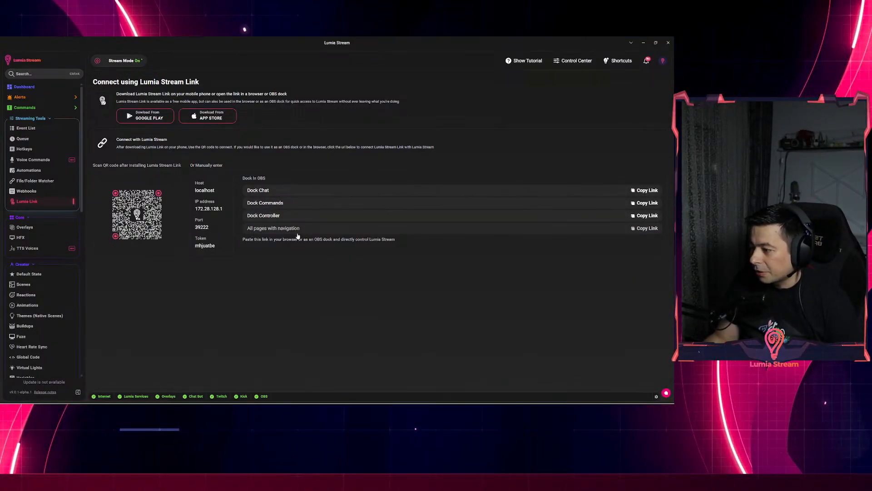
{"action": "left_click", "coordinate": [295, 192]}
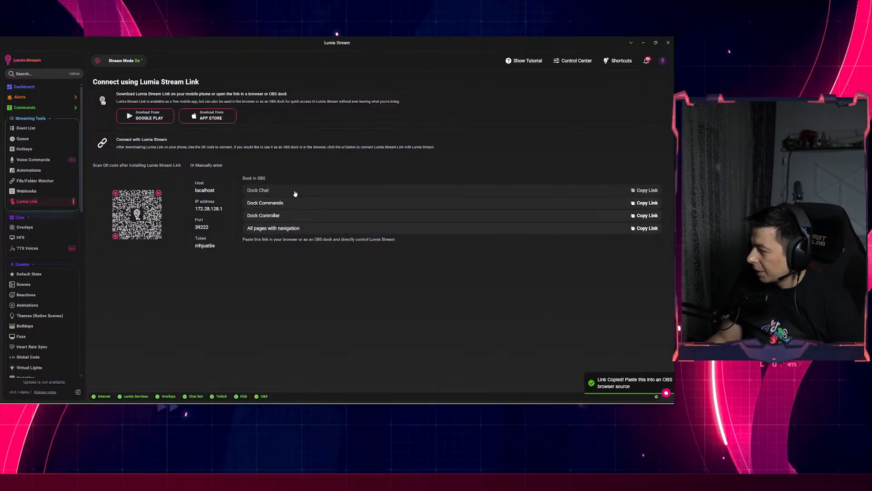
{"action": "key", "text": "alt+Tab"}
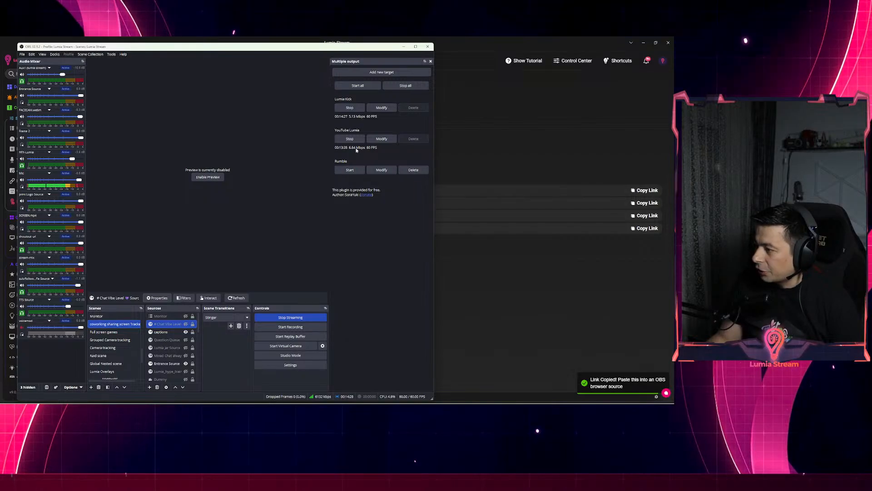
{"action": "left_click", "coordinate": [55, 54]}
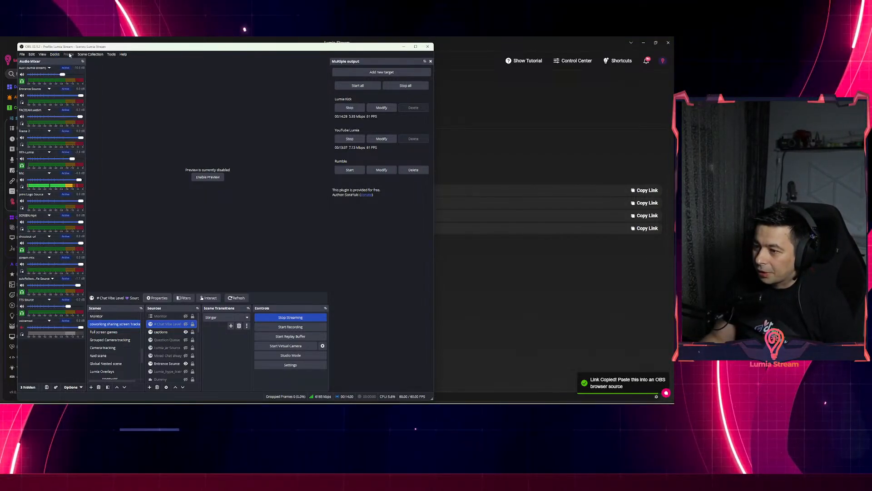
{"action": "mouse_move", "coordinate": [54, 55]}
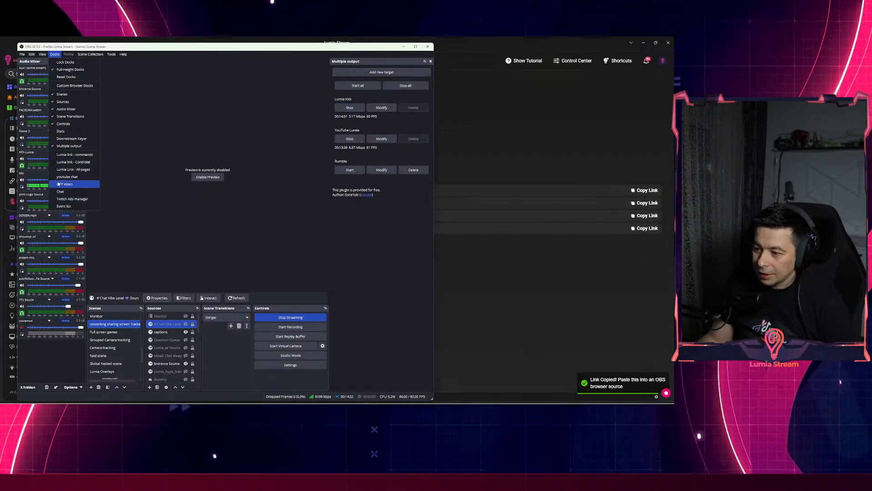
{"action": "left_click", "coordinate": [54, 54]}
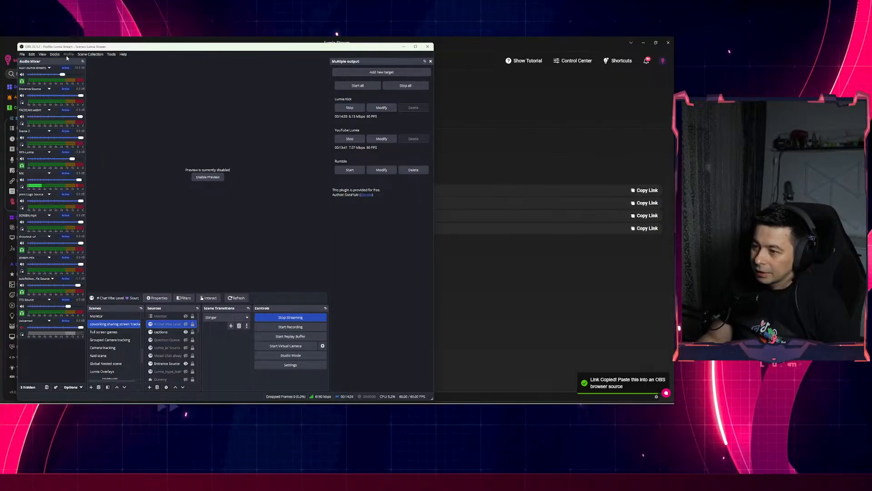
{"action": "left_click", "coordinate": [55, 54]}
{"action": "left_click", "coordinate": [61, 84]}
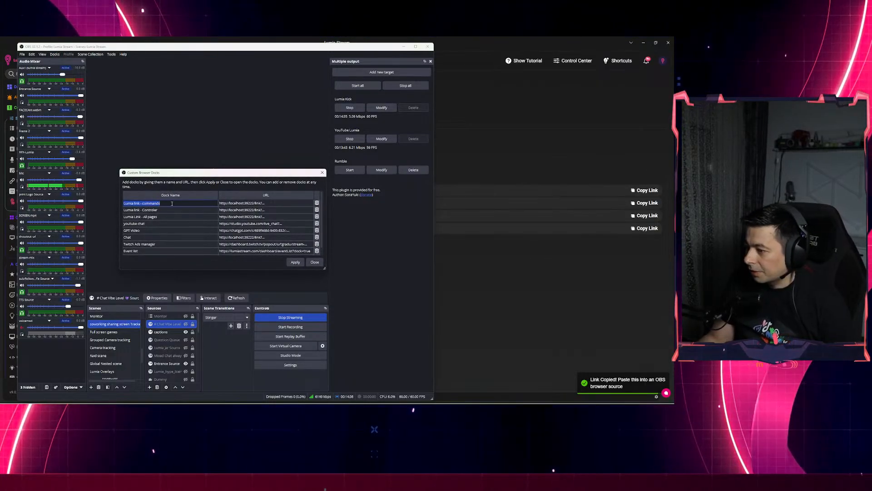
- Add a custom browser dock named Lumia-chat using the copied chat link containing the connection token, and apply it
{"action": "left_click", "coordinate": [146, 253]}
{"action": "type", "text": "Lumia-c"}
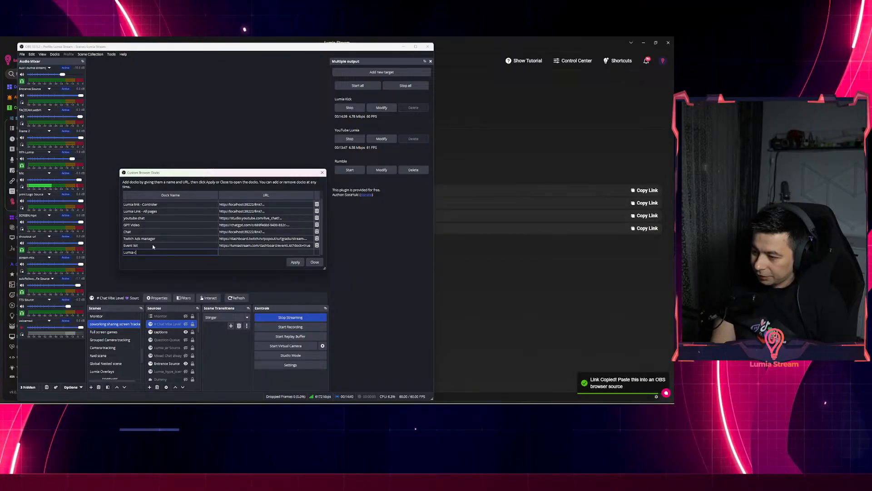
{"action": "key", "text": "Tab"}
{"action": "key", "text": "ctrl+v"}
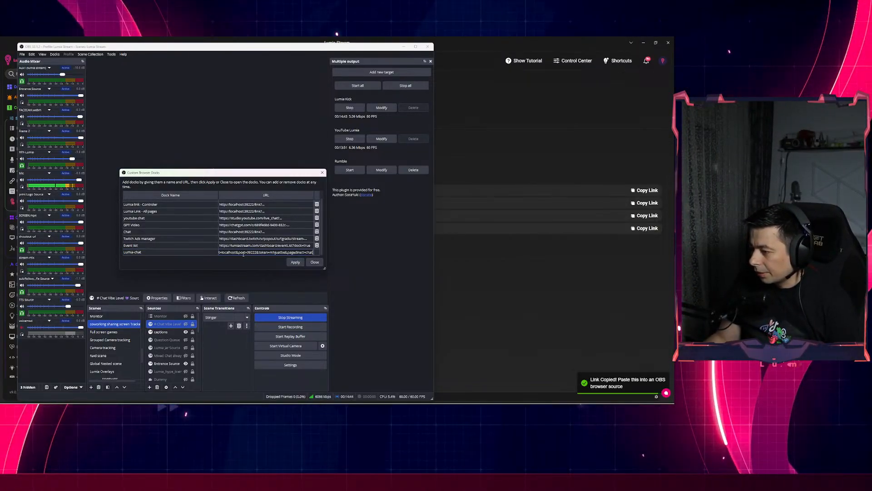
{"action": "left_click", "coordinate": [295, 262]}
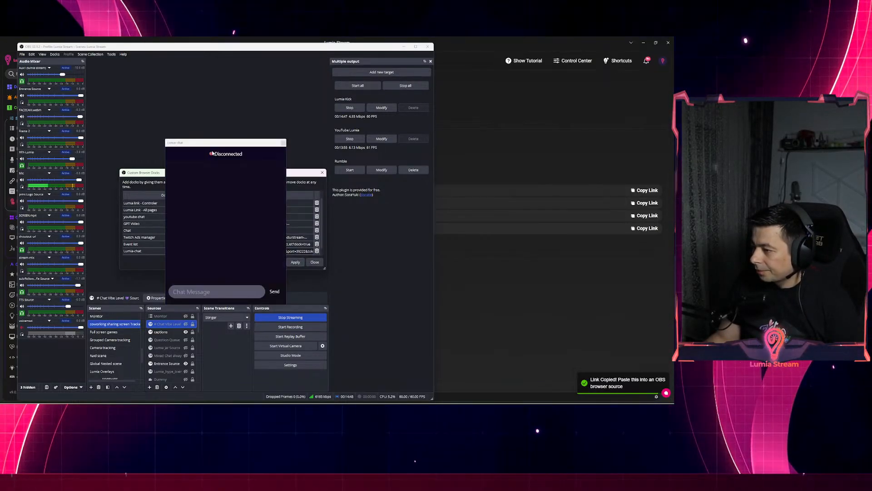
- Dock the Lumia-chat window above the Multiple output dock, and enlarge both the chat dock and the OBS window
{"action": "left_click_drag", "start_coordinate": [222, 147], "coordinate": [386, 73]}
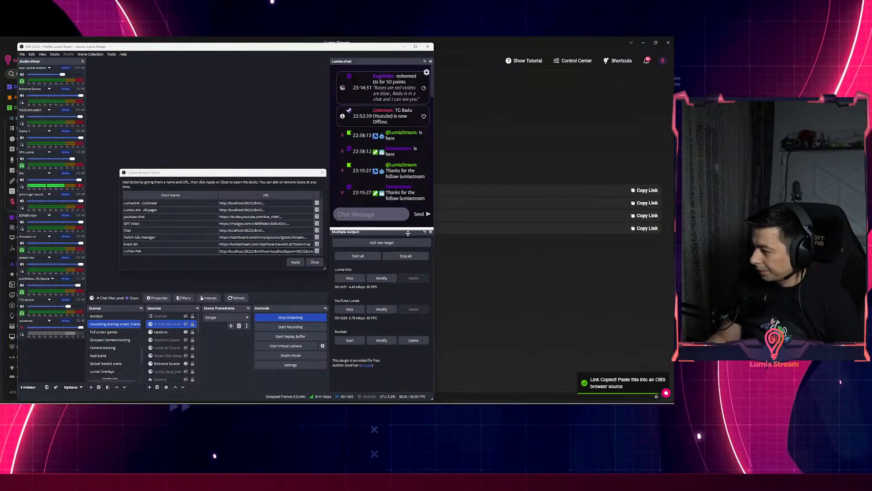
{"action": "left_click_drag", "start_coordinate": [410, 226], "coordinate": [411, 291]}
{"action": "left_click_drag", "start_coordinate": [435, 220], "coordinate": [534, 218]}
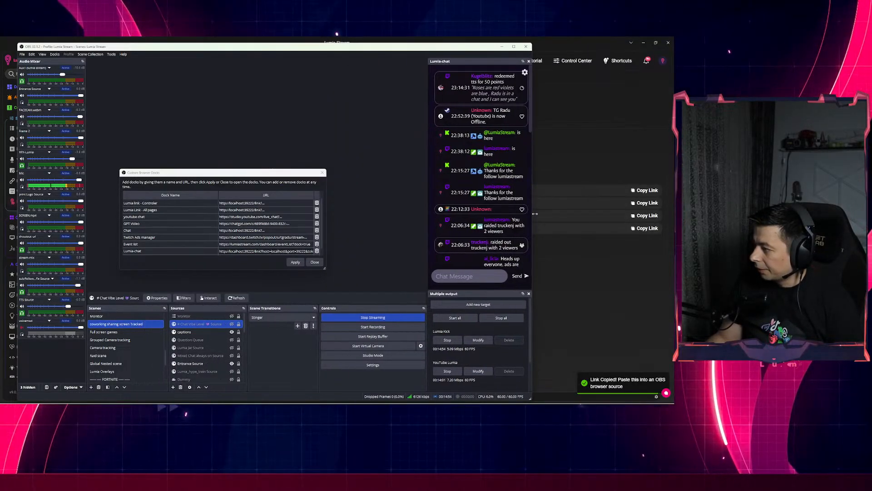
{"action": "left_click_drag", "start_coordinate": [432, 164], "coordinate": [353, 166]}
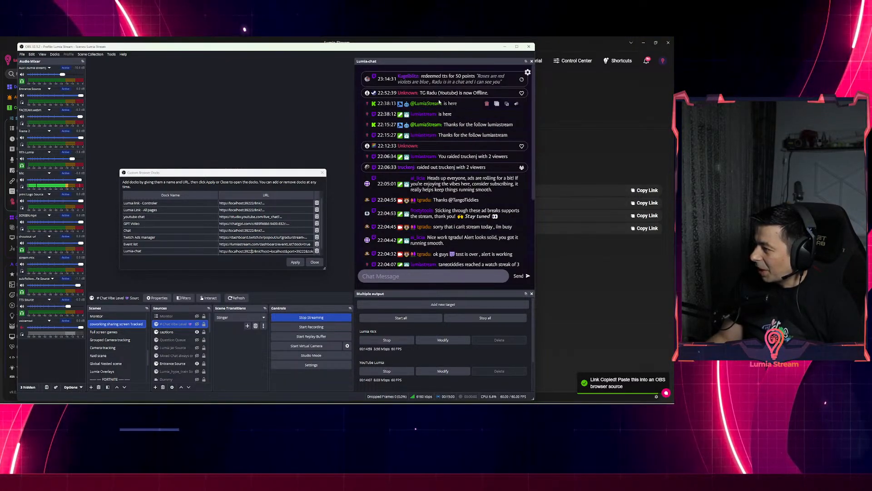
- Clear the chat from the Lumia-chat dock's settings and close the custom browser docks dialog
{"action": "left_click", "coordinate": [527, 73]}
{"action": "left_click", "coordinate": [460, 251]}
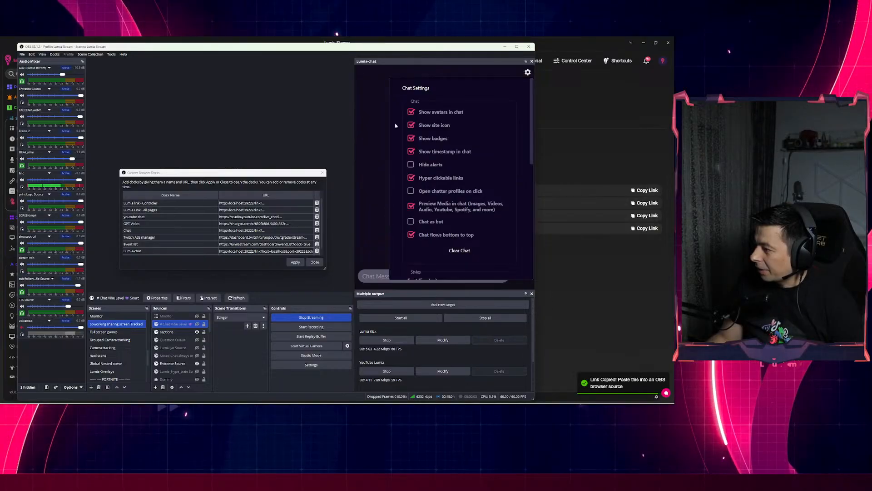
{"action": "left_click", "coordinate": [529, 73]}
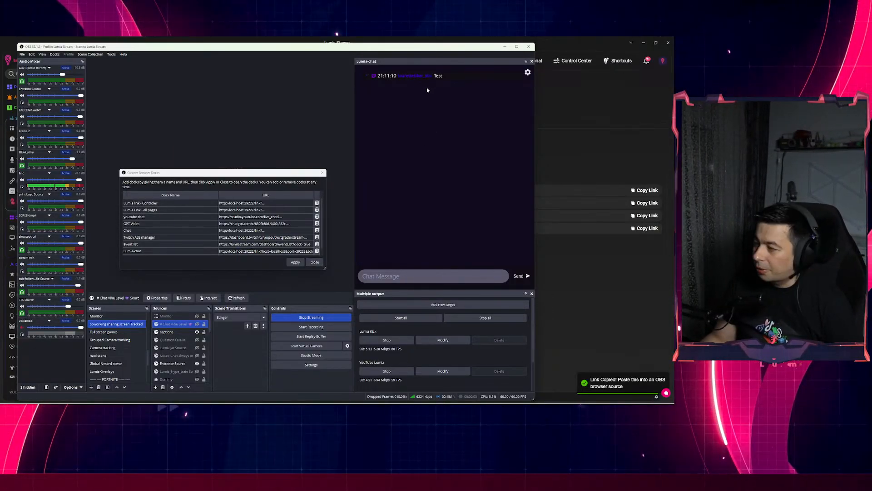
{"action": "left_click", "coordinate": [315, 263]}
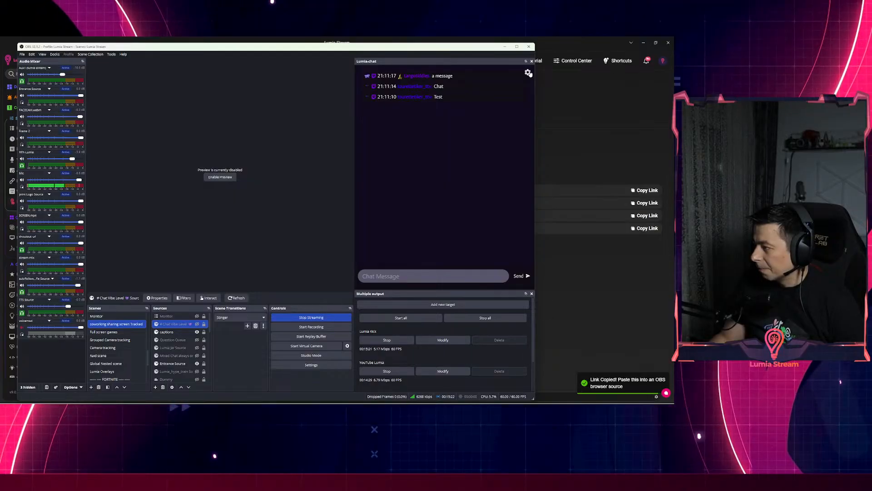
- Disable the "Chat flows bottom to top" option in the Lumia-chat dock's chat settings
{"action": "left_click", "coordinate": [528, 73]}
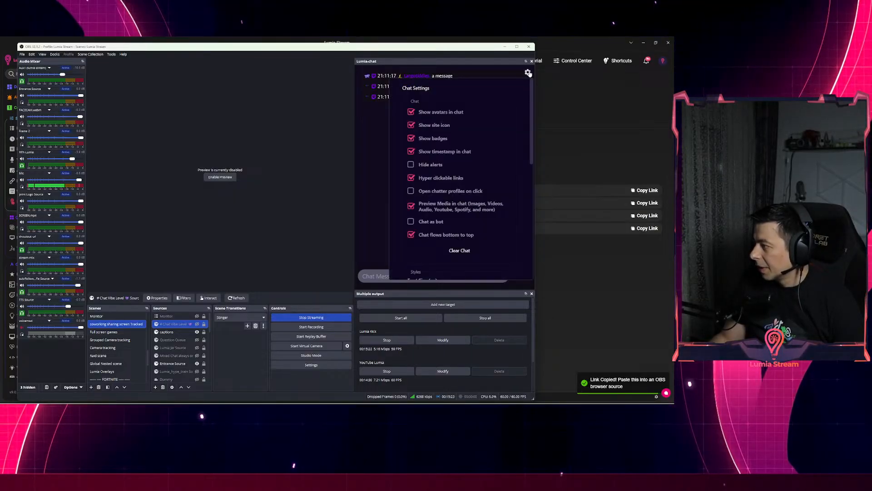
{"action": "left_click", "coordinate": [411, 236]}
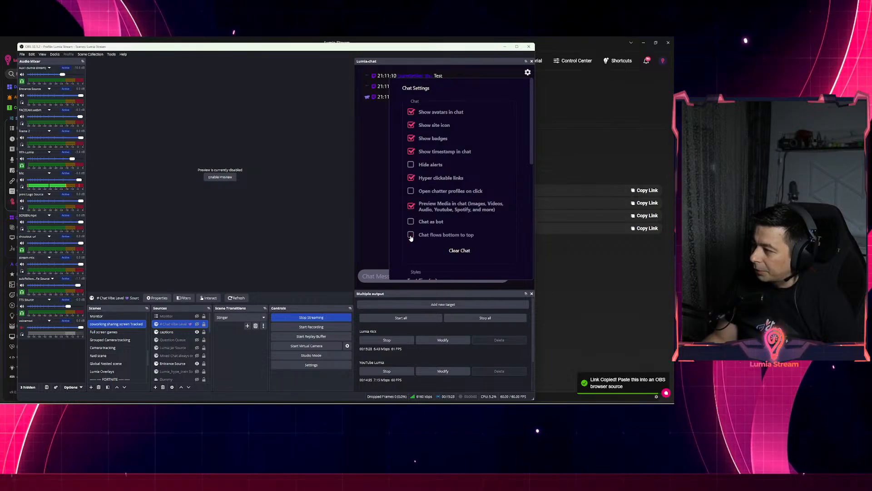
- Set the Lumia-chat dock's background color to #111111 in its chat settings, and close the settings
{"action": "left_click", "coordinate": [528, 73]}
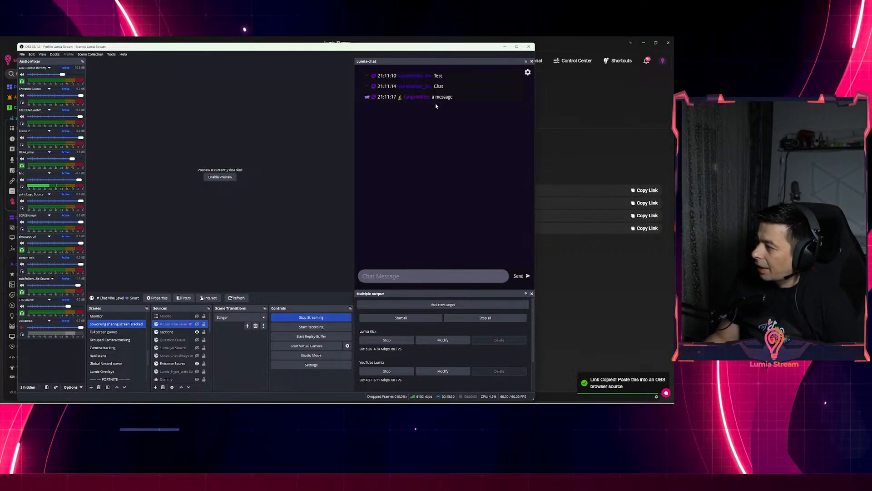
{"action": "left_click", "coordinate": [528, 73]}
{"action": "scroll", "coordinate": [473, 196], "scroll_direction": "down", "scroll_amount": 3}
{"action": "scroll", "coordinate": [483, 207], "scroll_direction": "down", "scroll_amount": 1}
{"action": "mouse_move", "coordinate": [436, 174]}
{"action": "left_mouse_down"}
{"action": "mouse_move", "coordinate": [416, 173]}
{"action": "mouse_move", "coordinate": [426, 175]}
{"action": "left_mouse_up"}
{"action": "type", "text": "1010101"}
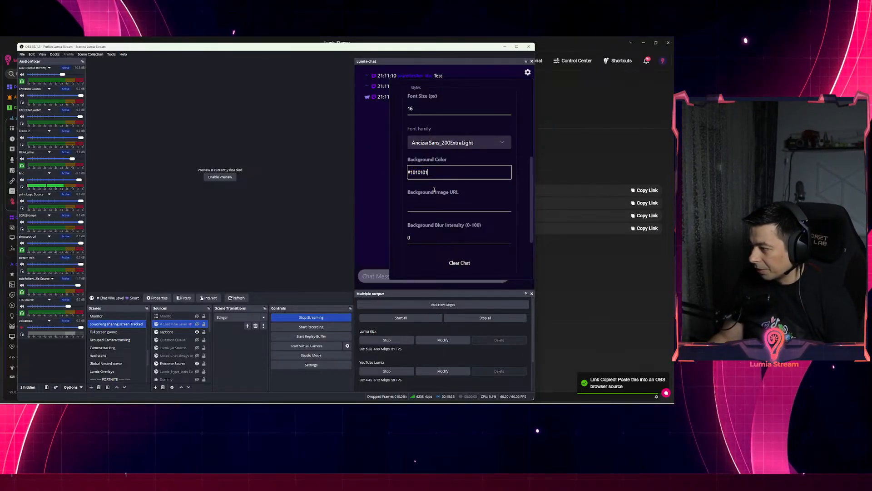
{"action": "type", "text": "0"}
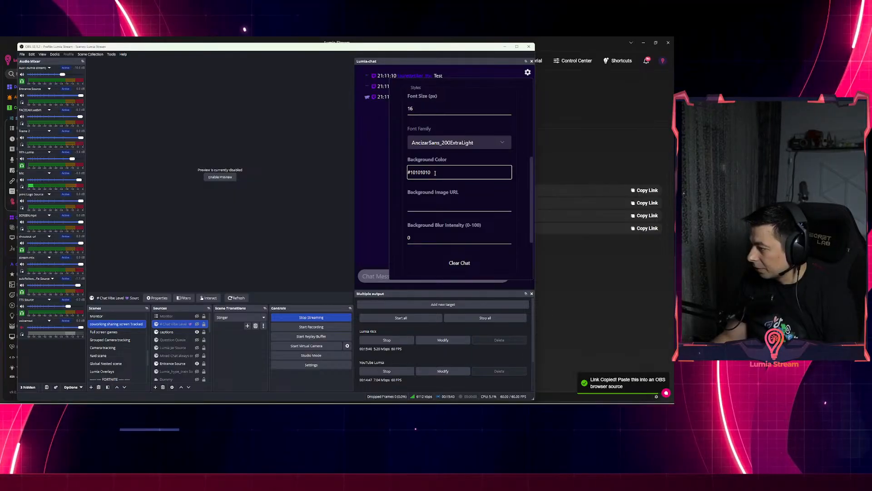
{"action": "double_click", "coordinate": [417, 175]}
{"action": "type", "text": "111111"}
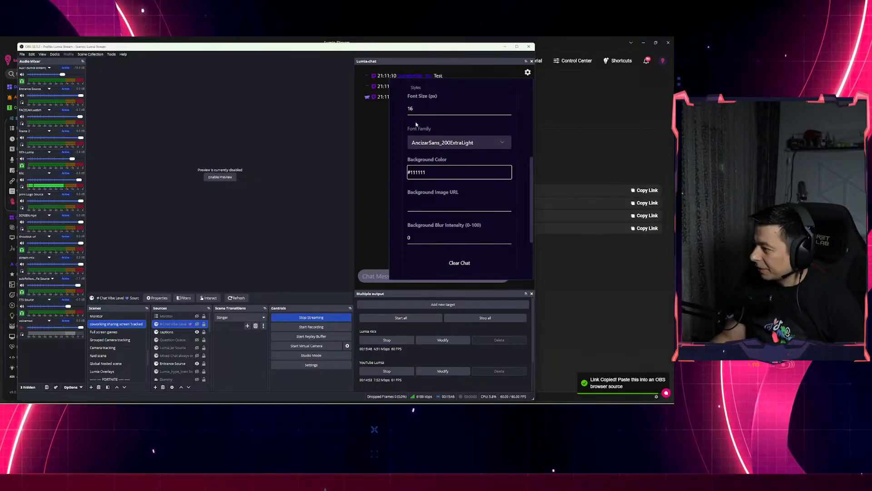
{"action": "left_click", "coordinate": [528, 73]}
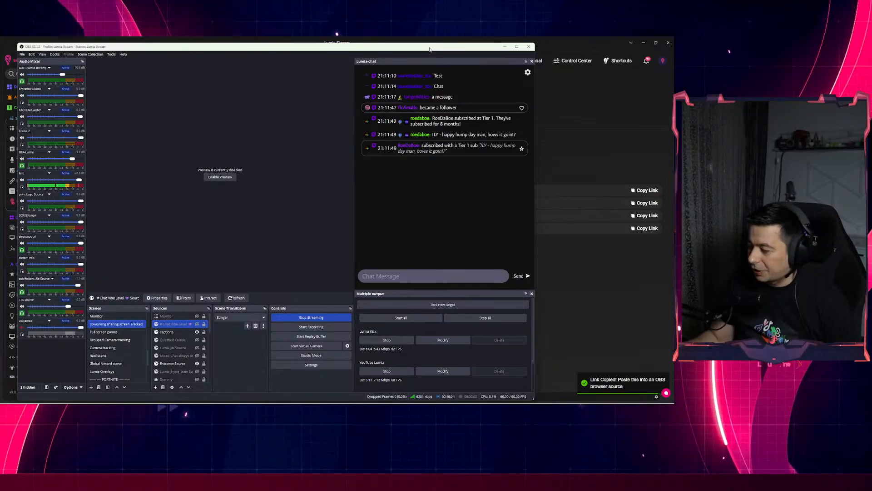
- Move the OBS window out of the way, switch to Lumia Stream, and start adding a new connection from its Connections settings
{"action": "left_click", "coordinate": [582, 118]}
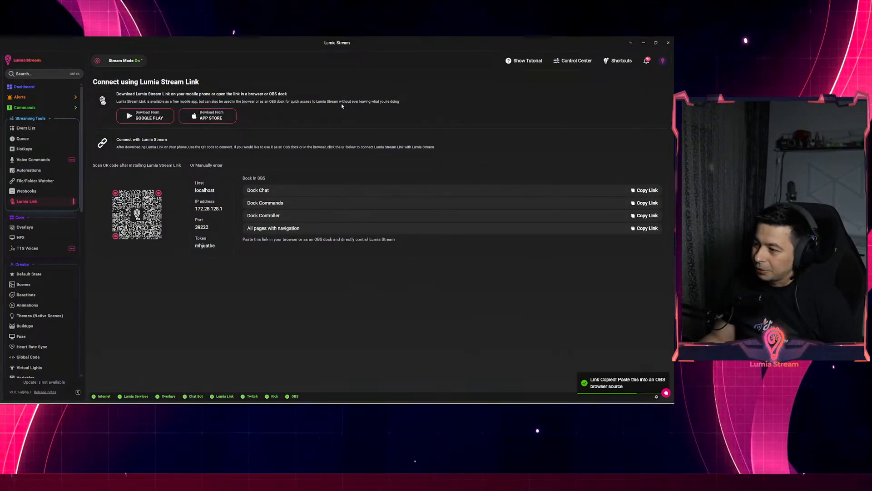
{"action": "key", "text": "alt+Tab"}
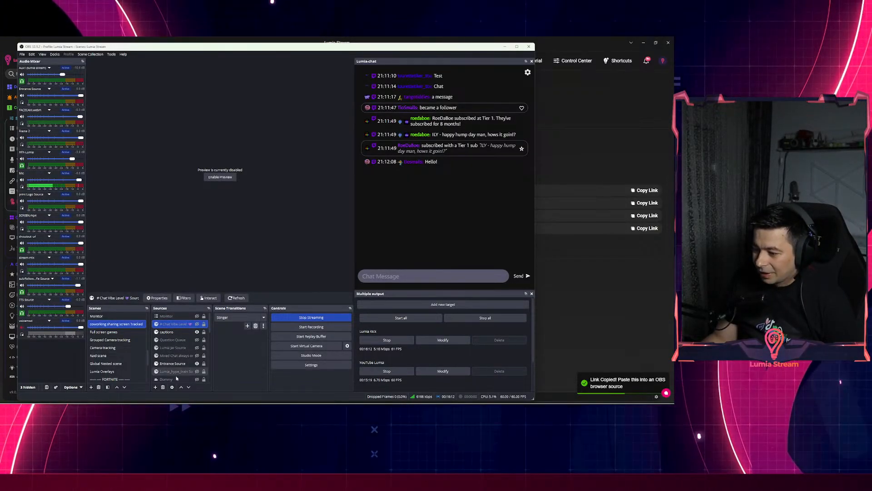
{"action": "left_click_drag", "start_coordinate": [248, 49], "coordinate": [0, 87]}
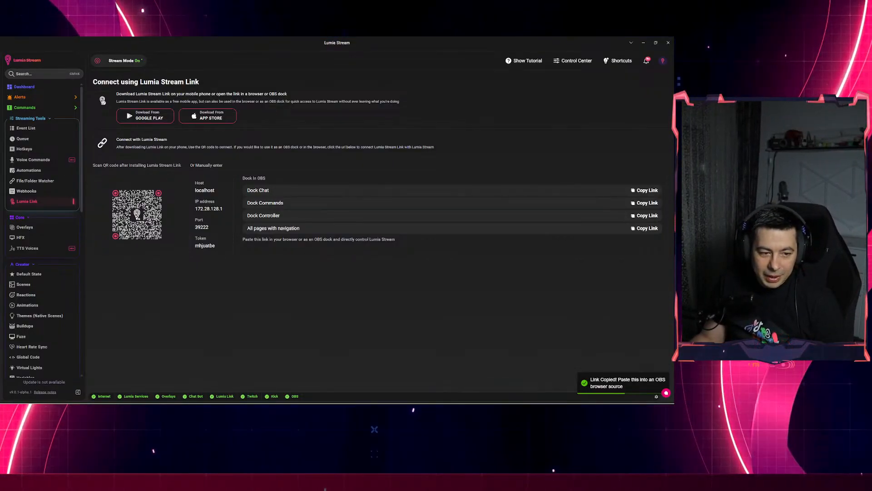
{"action": "scroll", "coordinate": [46, 298], "scroll_direction": "down", "scroll_amount": 1}
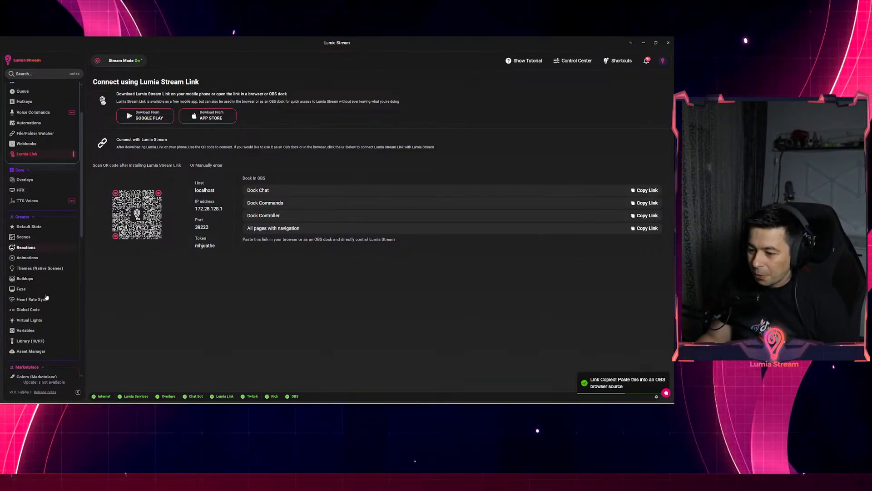
{"action": "scroll", "coordinate": [46, 297], "scroll_direction": "down", "scroll_amount": 8}
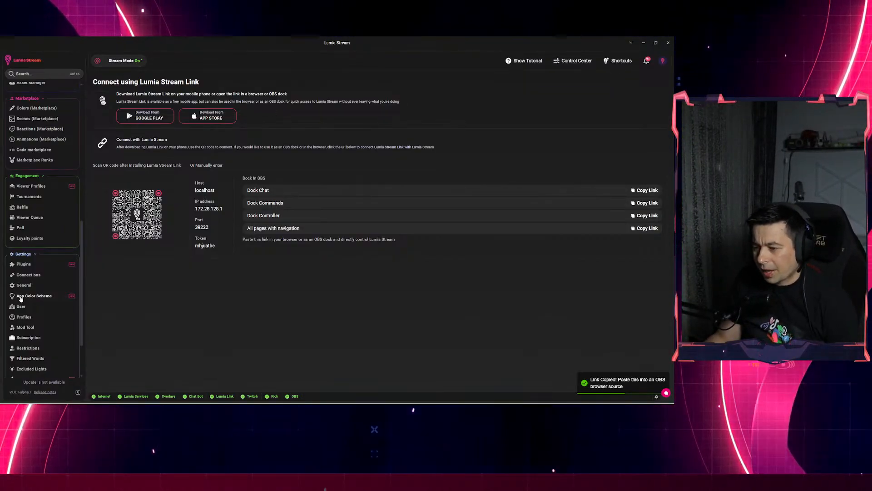
{"action": "left_click", "coordinate": [28, 274]}
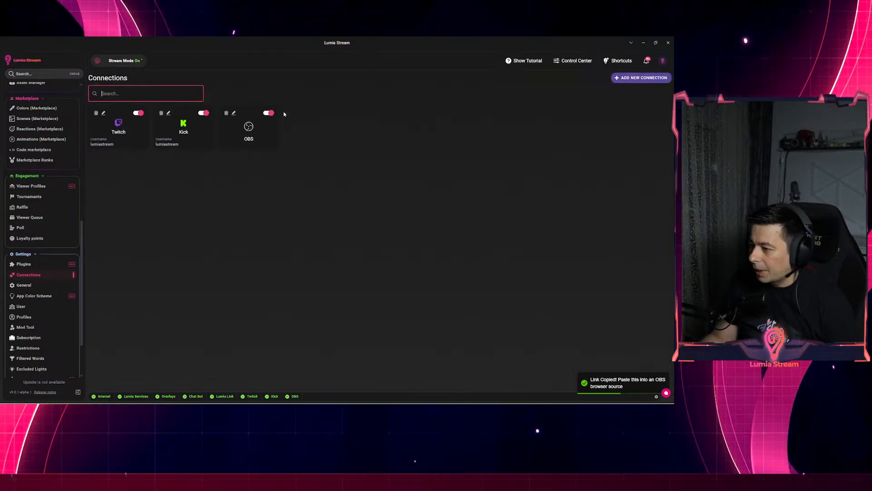
{"action": "left_click", "coordinate": [641, 78]}
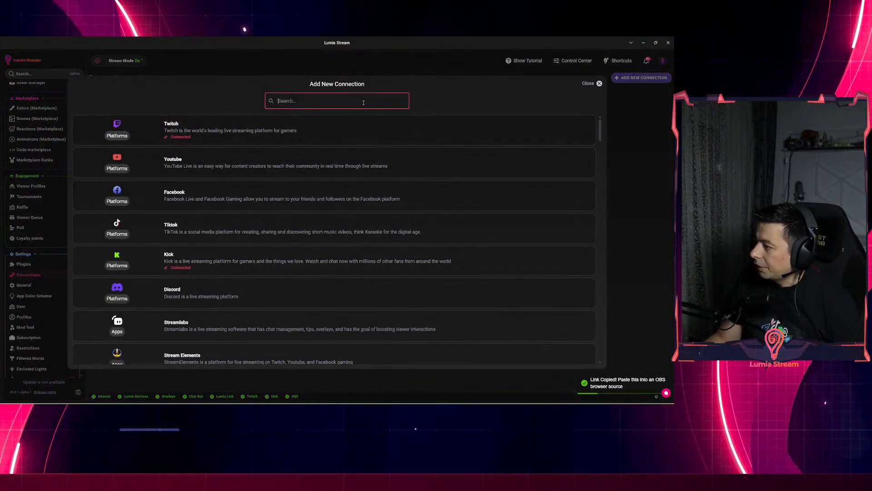
{"action": "type", "text": "xs"}
{"action": "key", "text": "BackSpace"}
{"action": "type", "text": "sp"}
{"action": "key", "text": "BackSpace"}
{"action": "key", "text": "BackSpace"}
{"action": "key", "text": "BackSpace"}
{"action": "key", "text": "BackSpace"}
{"action": "type", "text": "spl"}
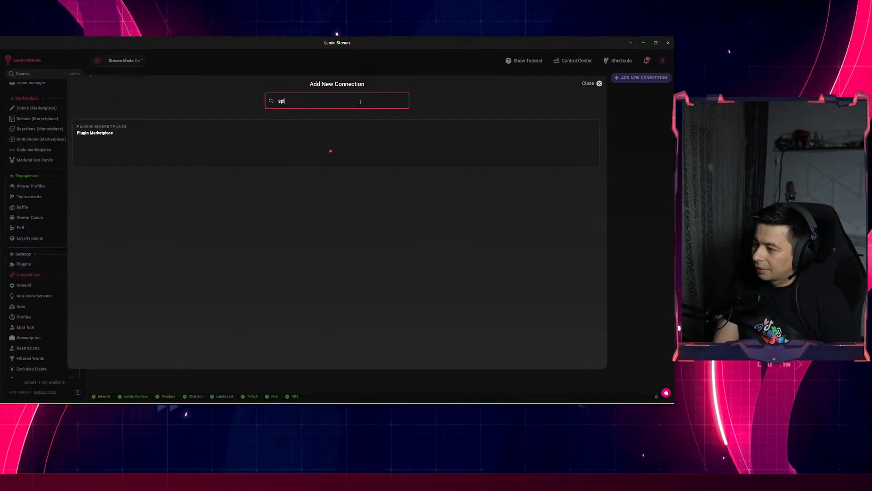
{"action": "key", "text": "BackSpace"}
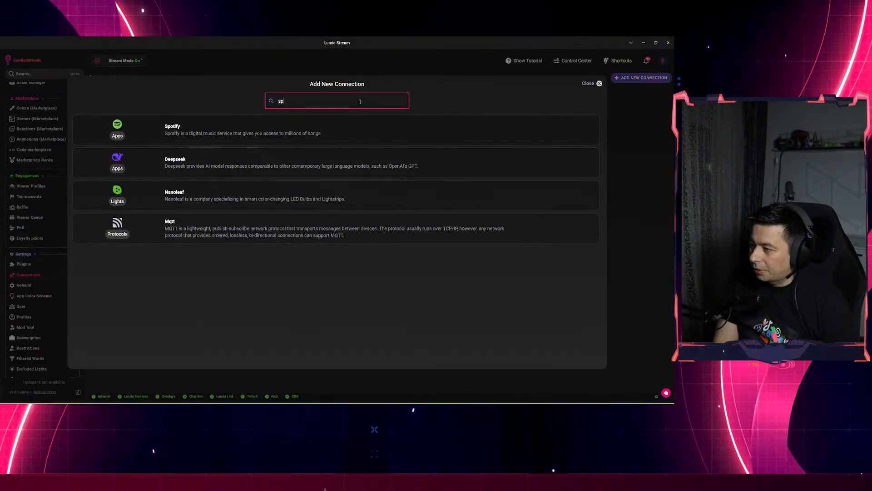
{"action": "key", "text": "BackSpace"}
{"action": "key", "text": "BackSpace"}
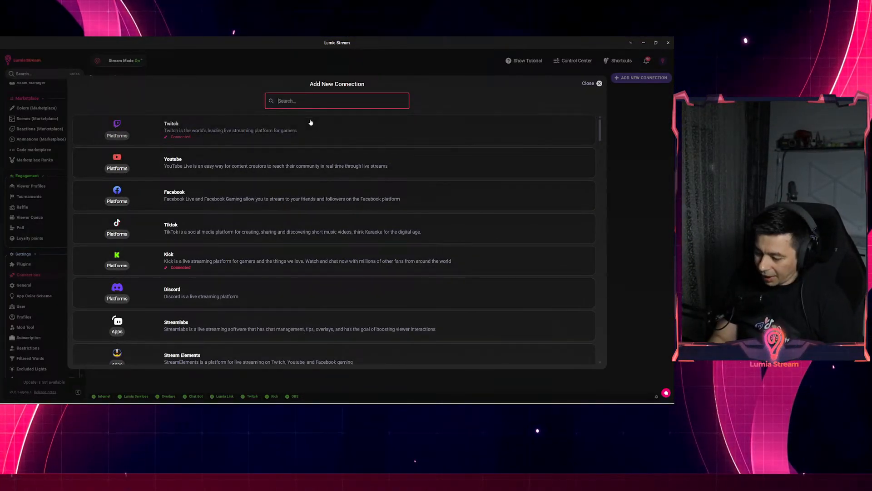
- Search for "meld", connect Meld Studio using the default IP address and port, and refresh Lumia Stream to apply the change
{"action": "type", "text": "meld"}
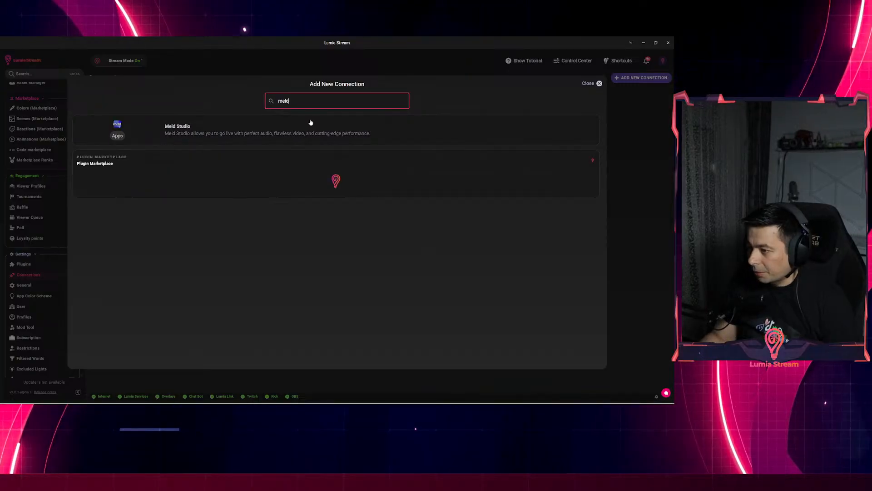
{"action": "left_click", "coordinate": [177, 135]}
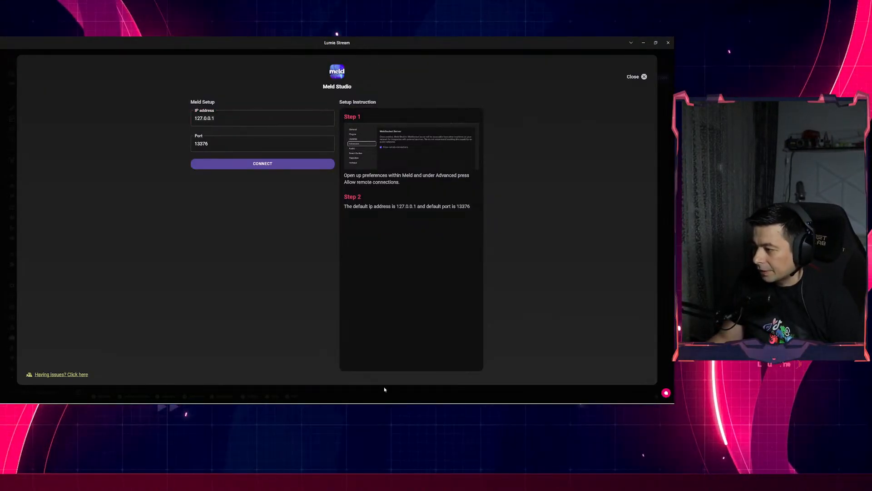
{"action": "left_click_drag", "start_coordinate": [0, 111], "coordinate": [318, 109]}
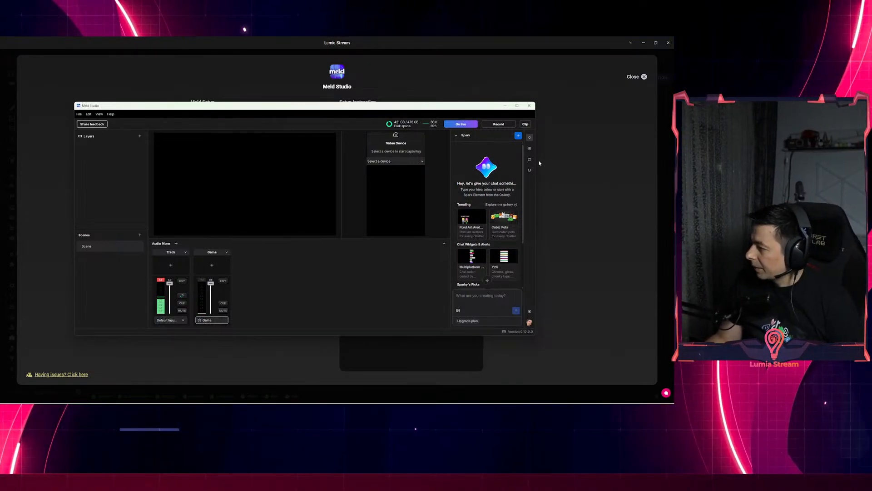
{"action": "left_click_drag", "start_coordinate": [538, 164], "coordinate": [386, 175]}
{"action": "left_click_drag", "start_coordinate": [308, 116], "coordinate": [563, 160]}
{"action": "left_click", "coordinate": [273, 165]}
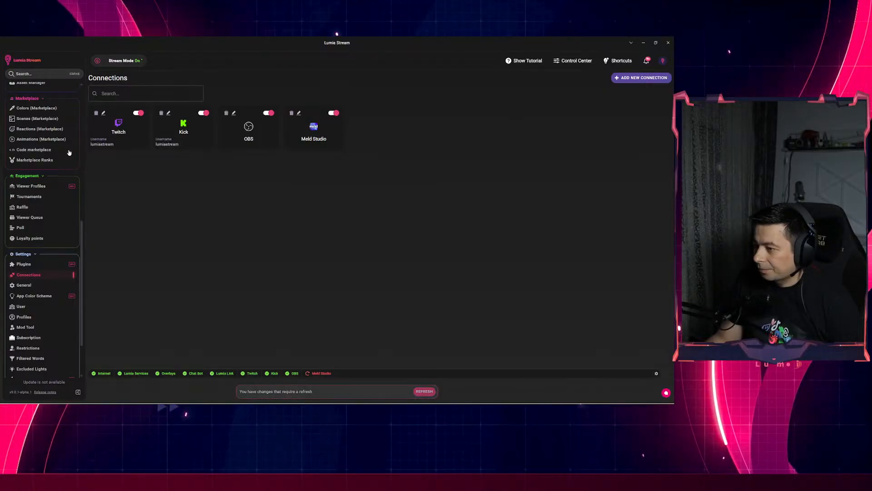
{"action": "left_click", "coordinate": [424, 391]}
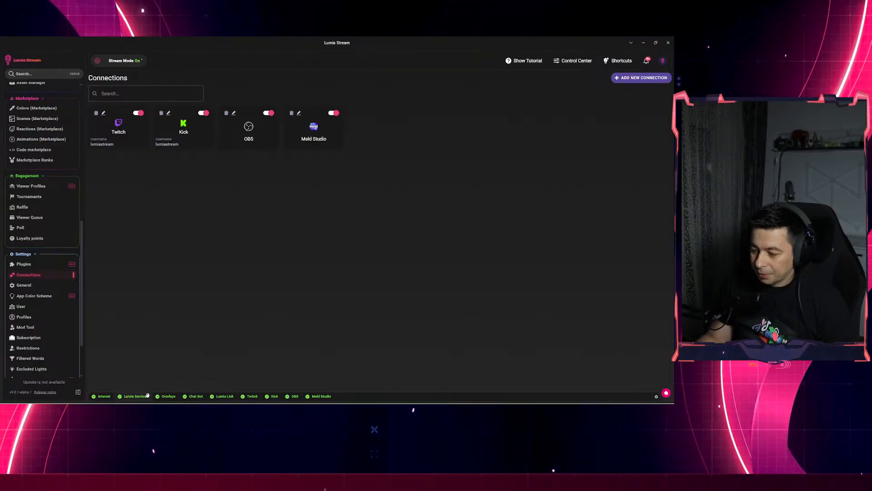
- Review the permissions offered in the Twitch connection setup, and close it without changes
{"action": "left_click", "coordinate": [255, 395]}
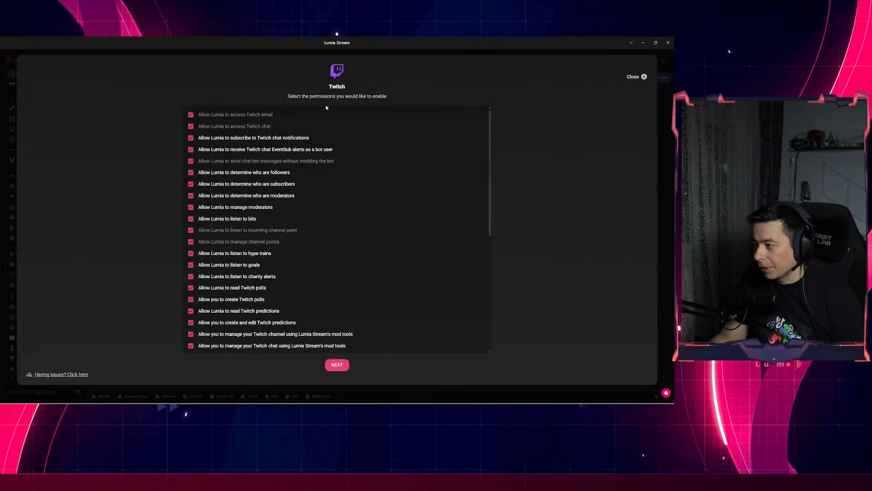
{"action": "scroll", "coordinate": [291, 254], "scroll_direction": "down", "scroll_amount": 5}
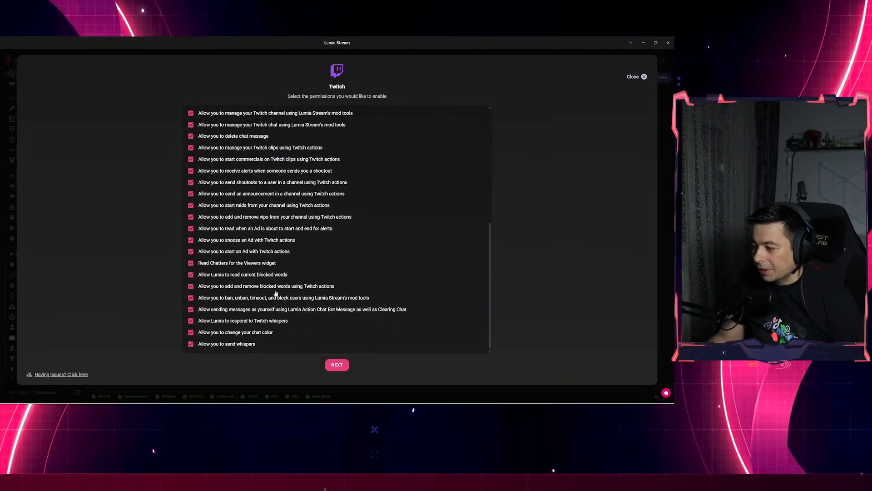
{"action": "left_click", "coordinate": [644, 77]}
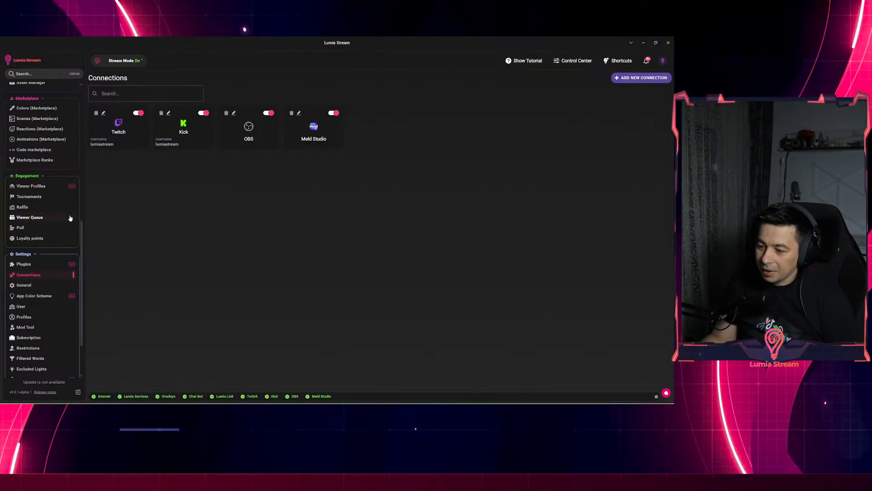
- Expand the Commands section and view the ungrouped chat commands list
{"action": "scroll", "coordinate": [58, 191], "scroll_direction": "up", "scroll_amount": 5}
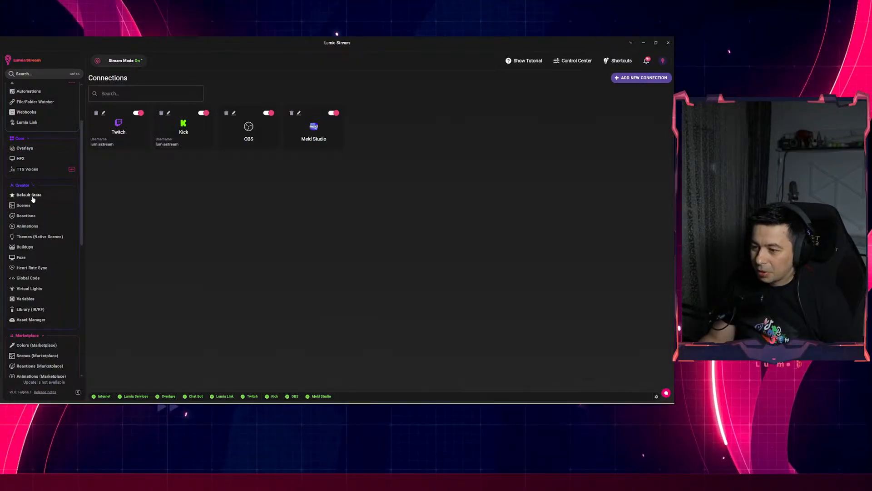
{"action": "scroll", "coordinate": [32, 191], "scroll_direction": "up", "scroll_amount": 2}
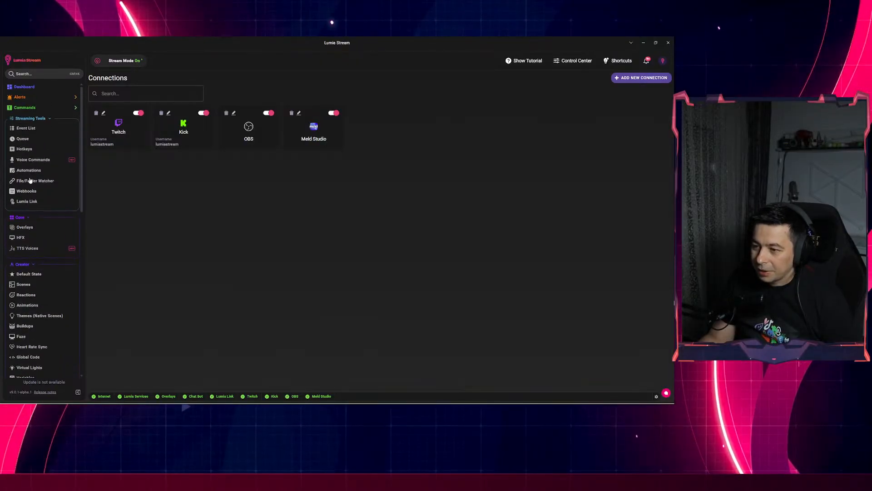
{"action": "left_click", "coordinate": [33, 108]}
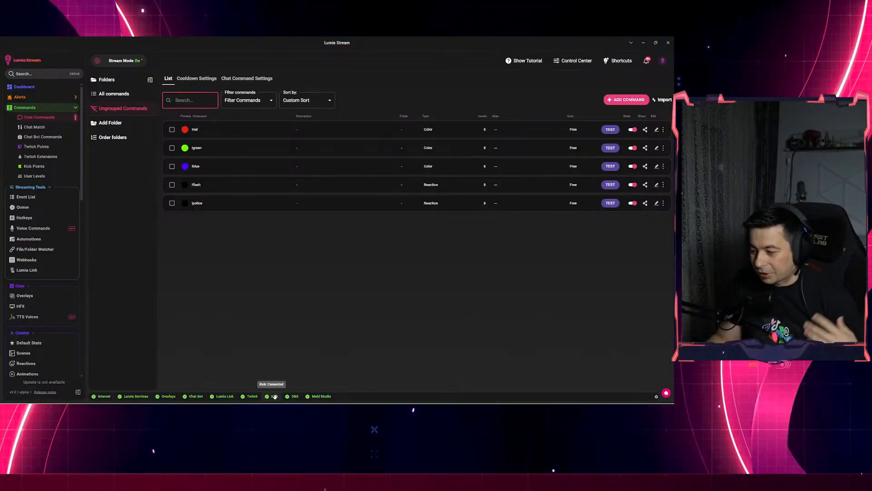
- Review the Kick connection's permissions and authorization page, and close the setup without reconnecting
{"action": "left_click", "coordinate": [274, 397]}
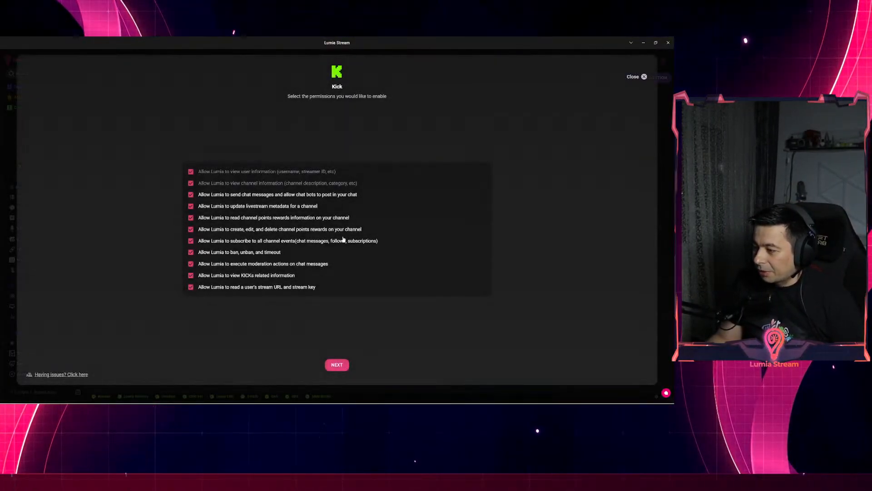
{"action": "left_click", "coordinate": [336, 367]}
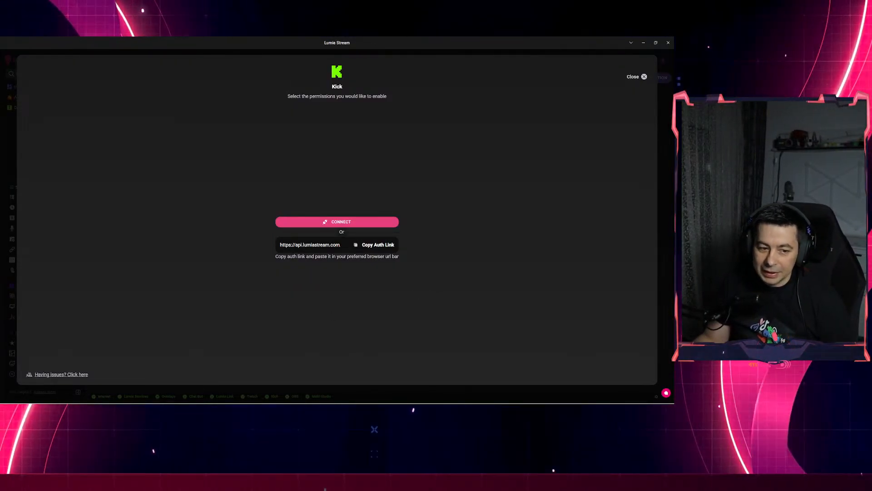
{"action": "left_click", "coordinate": [644, 76]}
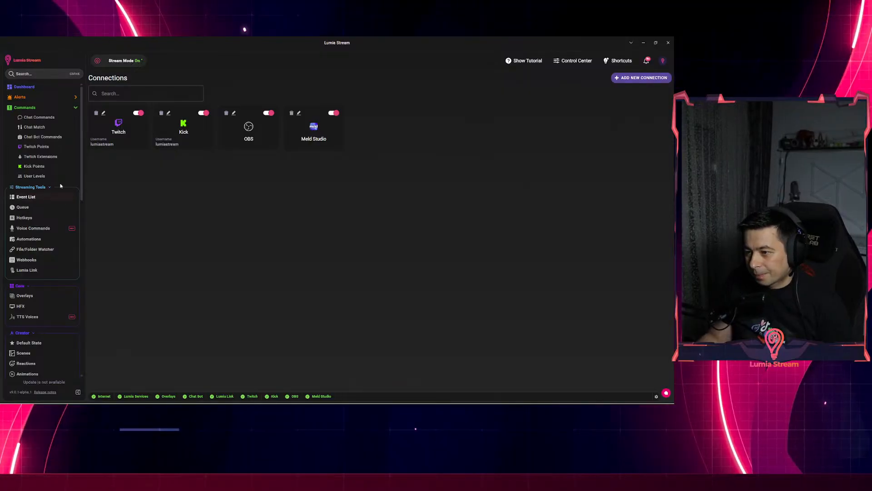
- Open the Bits alert among the Twitch alerts, and run a test of its base alert
{"action": "left_click", "coordinate": [28, 97]}
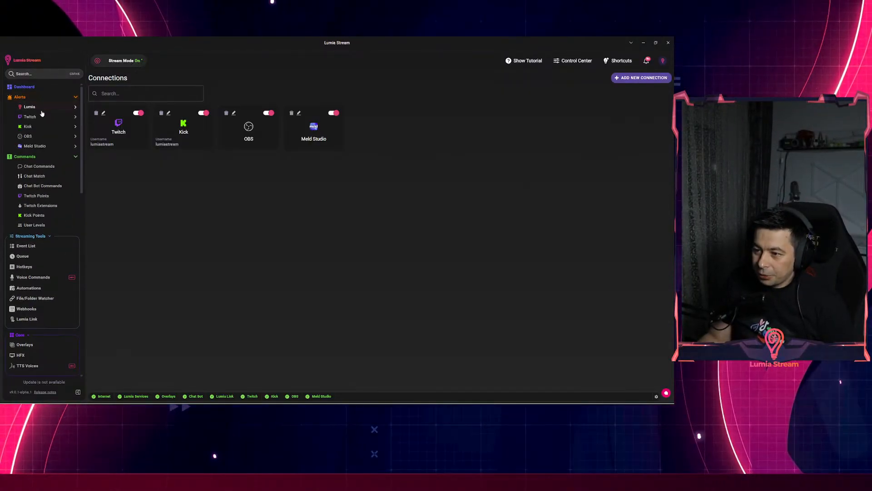
{"action": "left_click", "coordinate": [36, 117]}
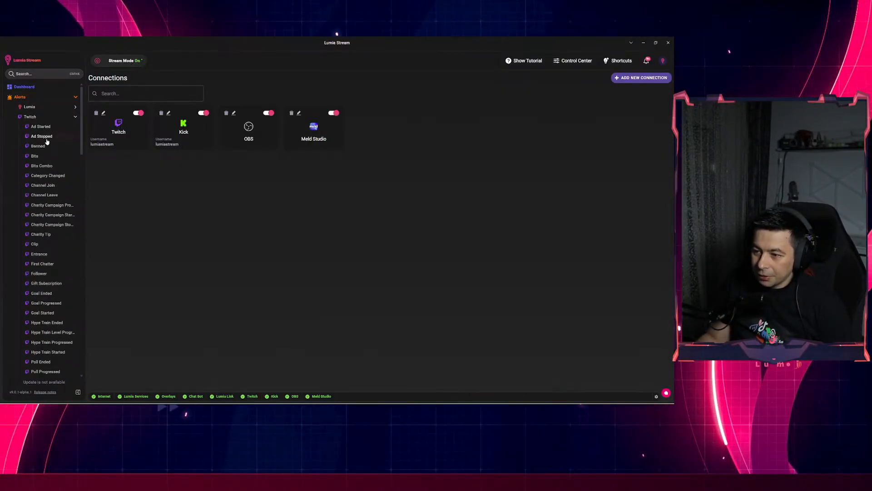
{"action": "scroll", "coordinate": [56, 151], "scroll_direction": "down", "scroll_amount": 1}
{"action": "left_click", "coordinate": [35, 131]}
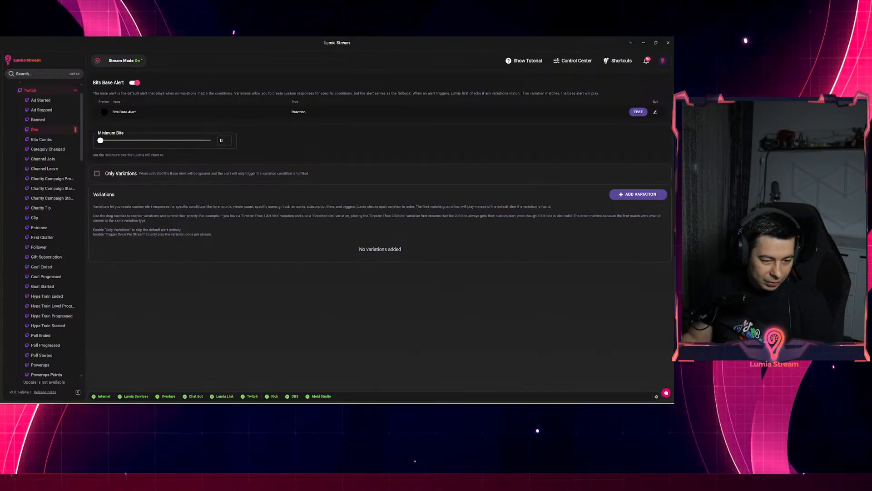
{"action": "left_click", "coordinate": [636, 113]}
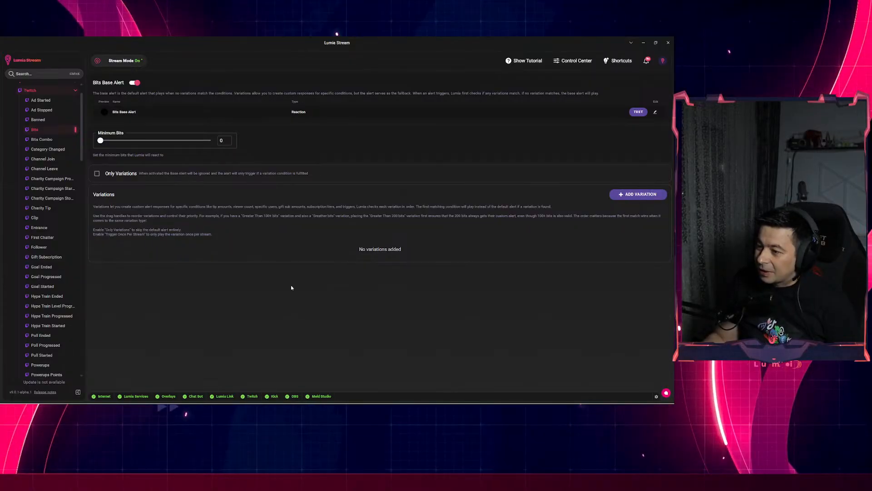
- Review the Lights action's type options in the Bits base alert, and close the alert editor without saving
{"action": "left_click", "coordinate": [656, 113]}
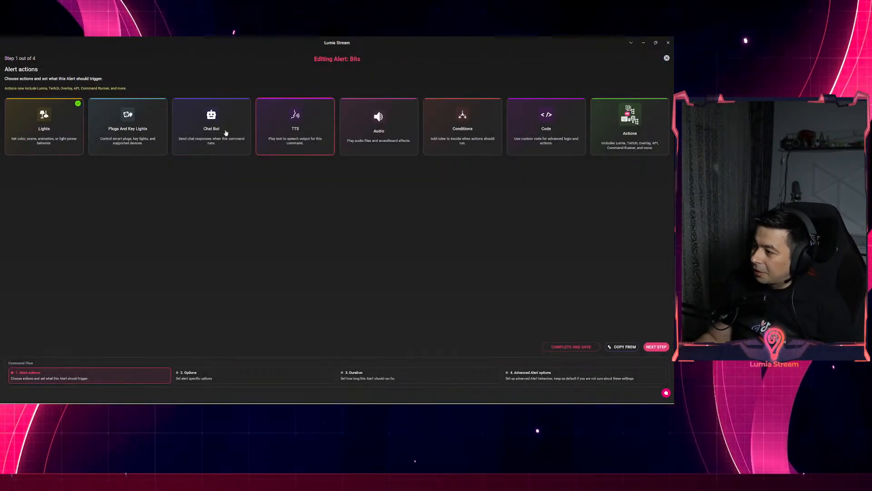
{"action": "left_click", "coordinate": [79, 139]}
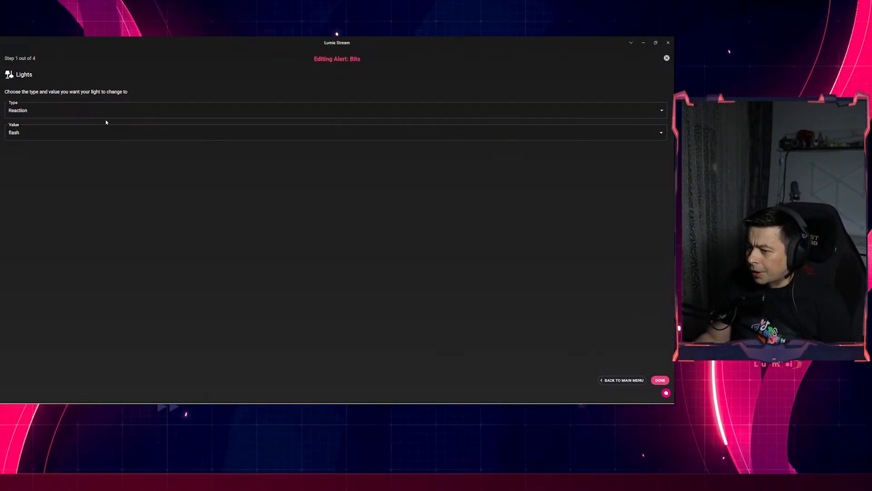
{"action": "left_click", "coordinate": [33, 113]}
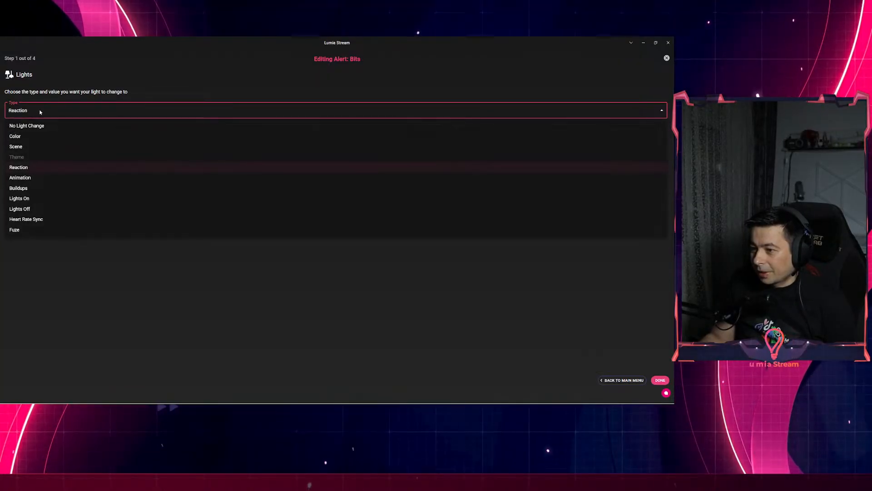
{"action": "left_click", "coordinate": [110, 85]}
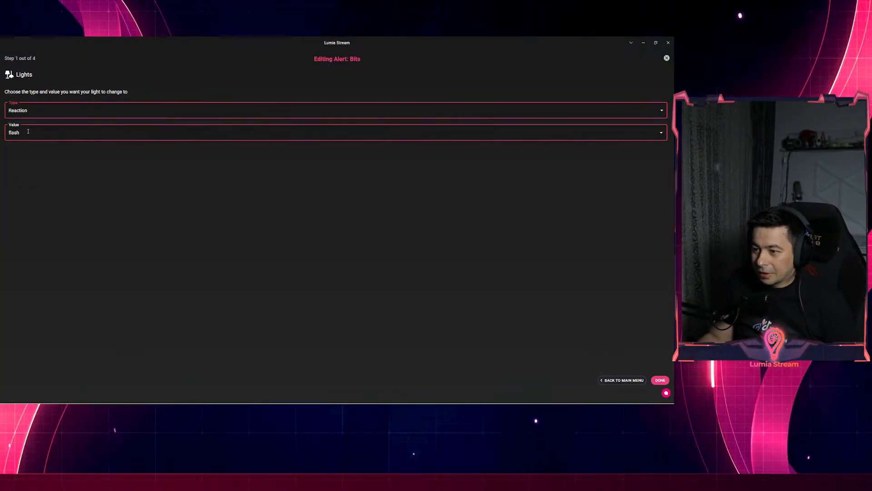
{"action": "left_click", "coordinate": [666, 58]}
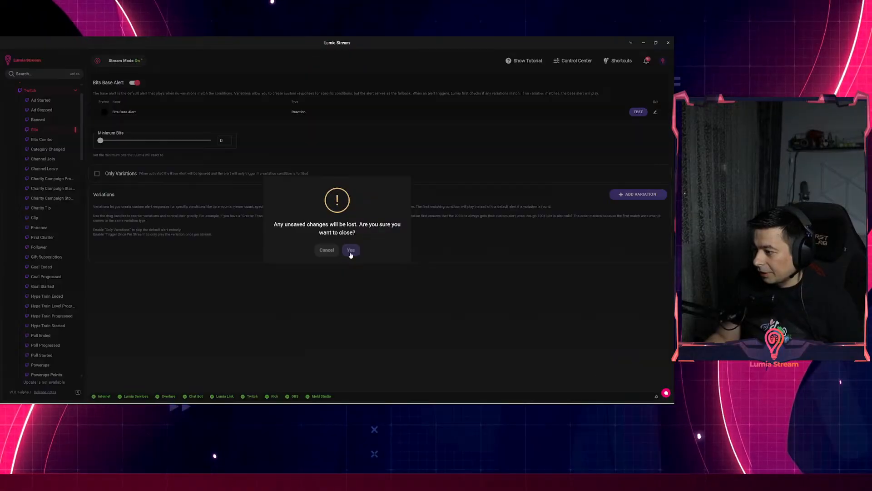
{"action": "left_click", "coordinate": [352, 250]}
- Reopen the Bits base alert for editing and enable its Chat Bot action with the default message
{"action": "left_click", "coordinate": [655, 112]}
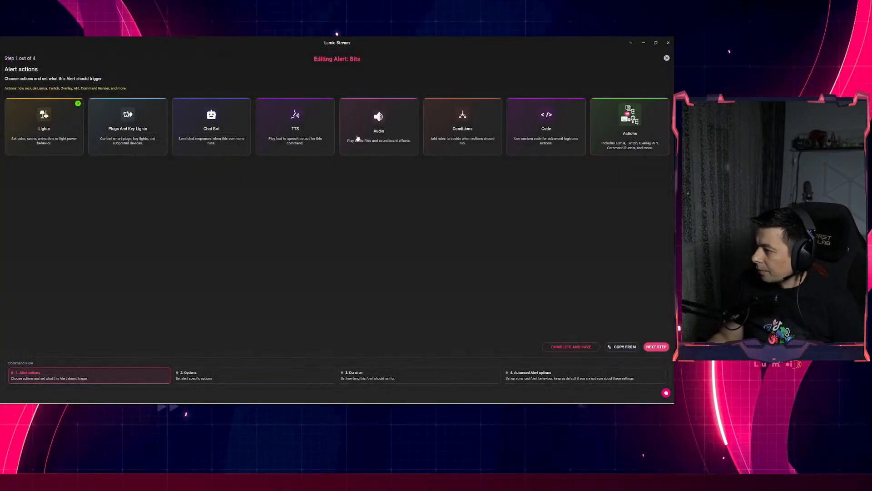
{"action": "left_click", "coordinate": [211, 127]}
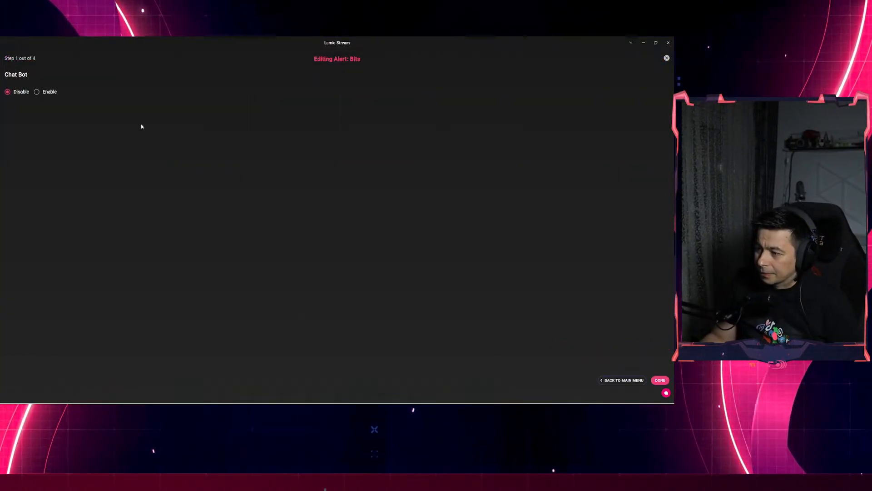
{"action": "left_click", "coordinate": [43, 91]}
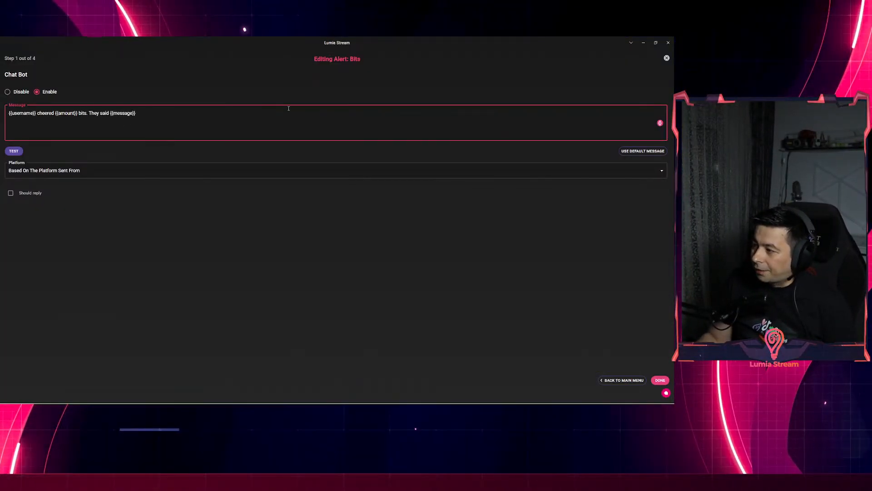
- Look through the variables available for the chat bot message, and return to the alert's list of actions
{"action": "left_click", "coordinate": [660, 123]}
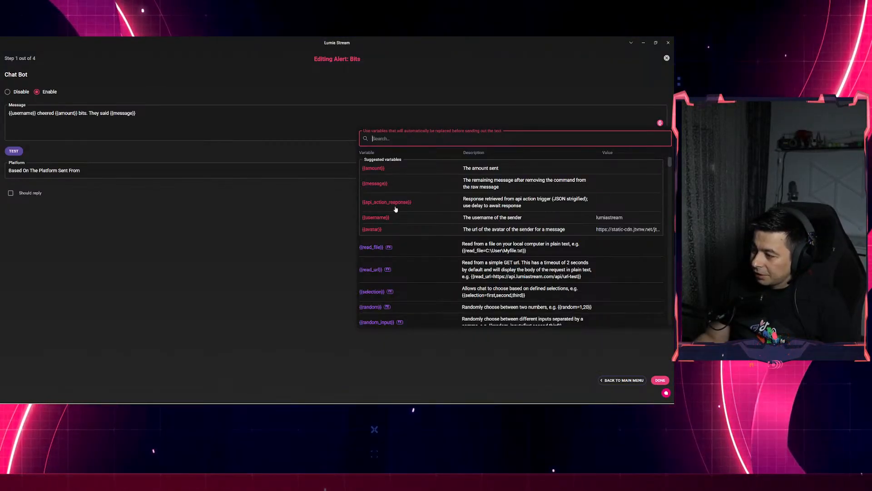
{"action": "scroll", "coordinate": [395, 203], "scroll_direction": "down", "scroll_amount": 12}
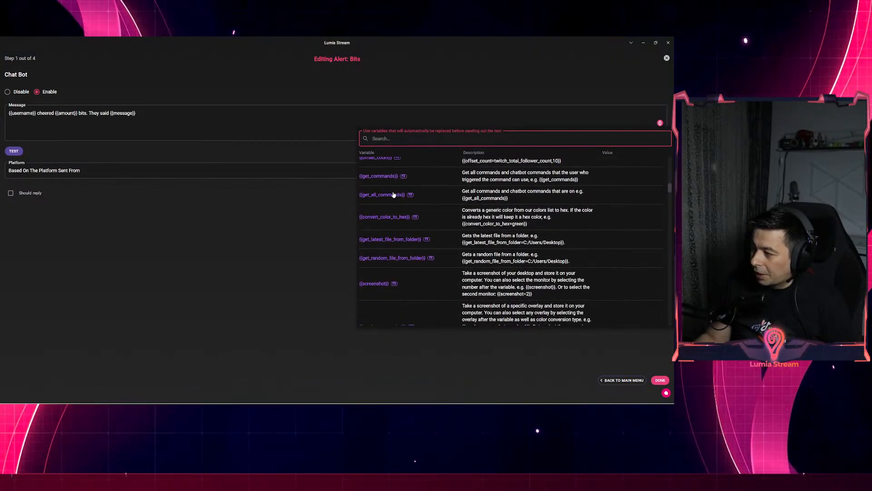
{"action": "scroll", "coordinate": [395, 200], "scroll_direction": "down", "scroll_amount": 12}
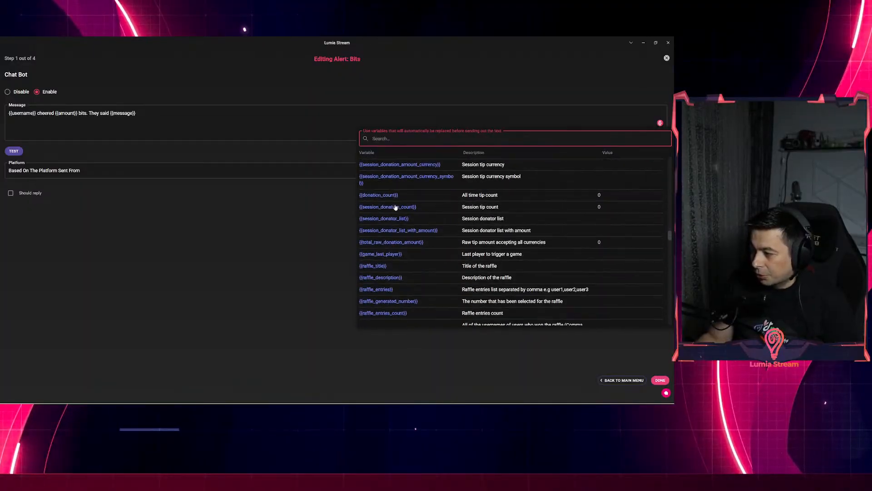
{"action": "scroll", "coordinate": [395, 207], "scroll_direction": "down", "scroll_amount": 12}
{"action": "scroll", "coordinate": [395, 207], "scroll_direction": "down", "scroll_amount": 9}
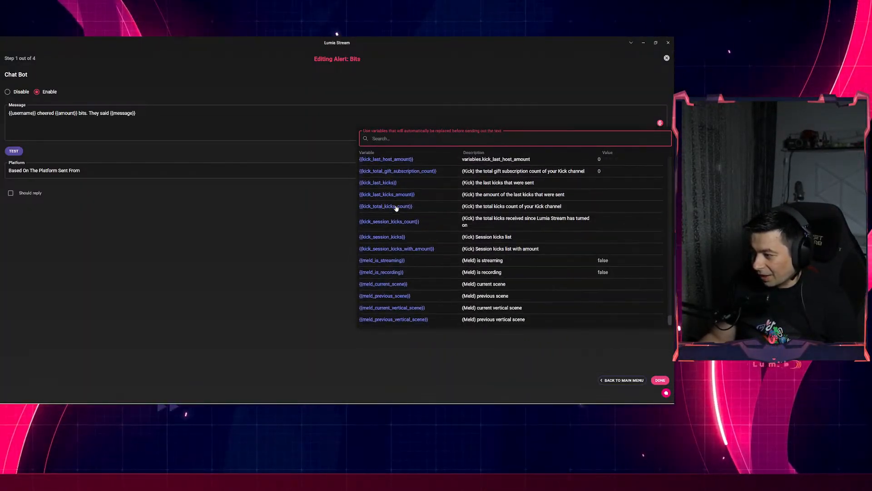
{"action": "scroll", "coordinate": [396, 228], "scroll_direction": "up", "scroll_amount": 10}
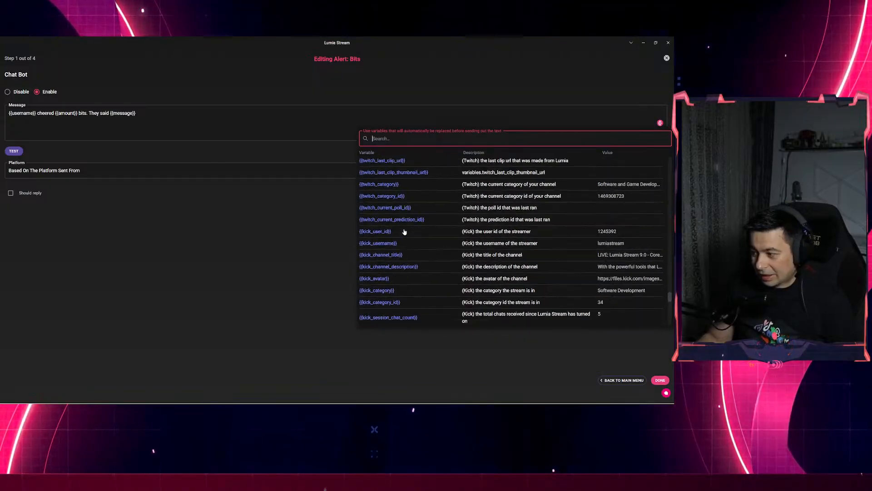
{"action": "scroll", "coordinate": [397, 240], "scroll_direction": "up", "scroll_amount": 12}
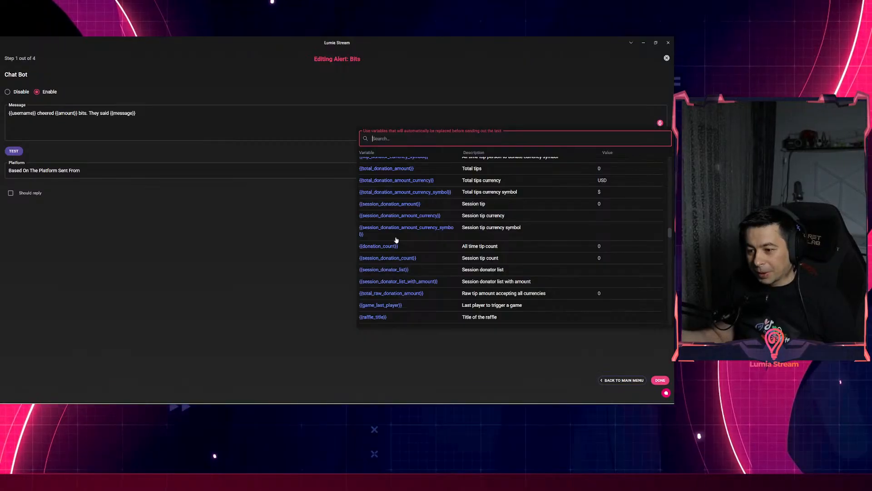
{"action": "scroll", "coordinate": [396, 240], "scroll_direction": "up", "scroll_amount": 10}
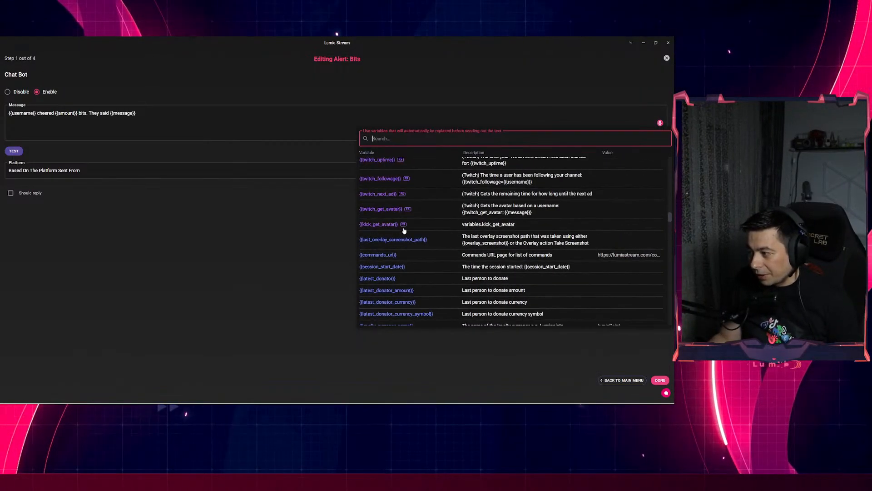
{"action": "scroll", "coordinate": [394, 221], "scroll_direction": "up", "scroll_amount": 15}
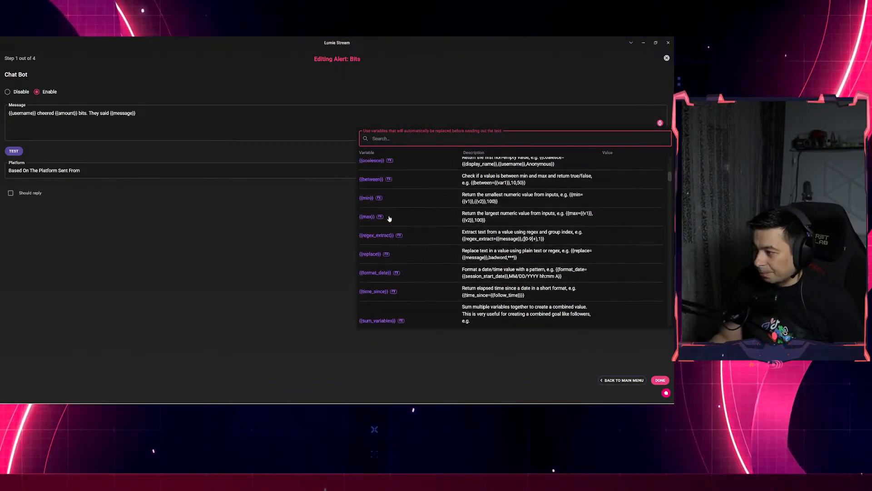
{"action": "left_click", "coordinate": [93, 180]}
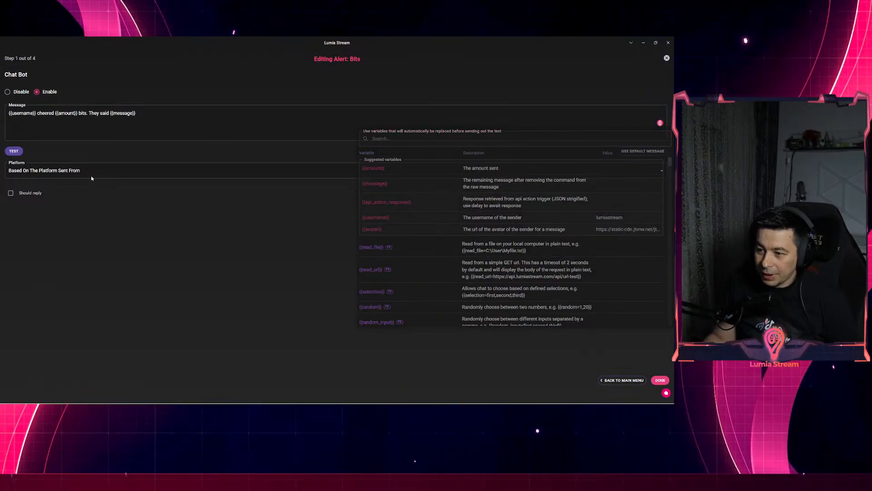
{"action": "left_click", "coordinate": [143, 110]}
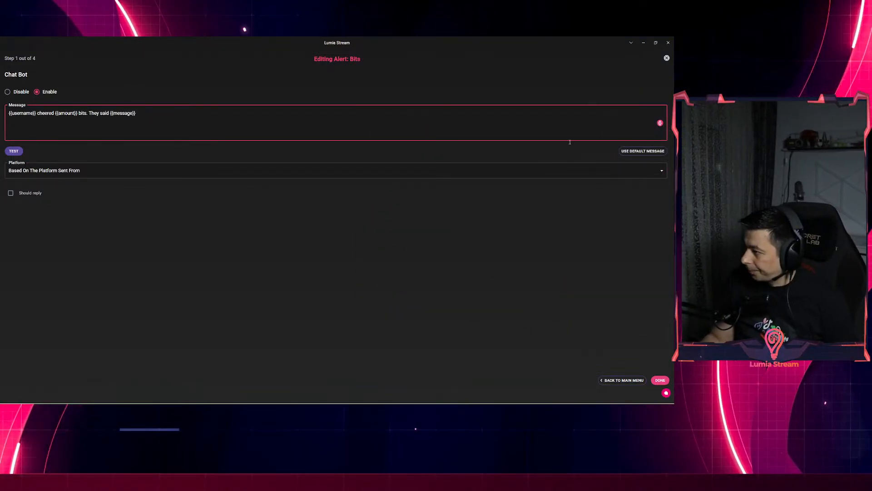
{"action": "left_click", "coordinate": [660, 380]}
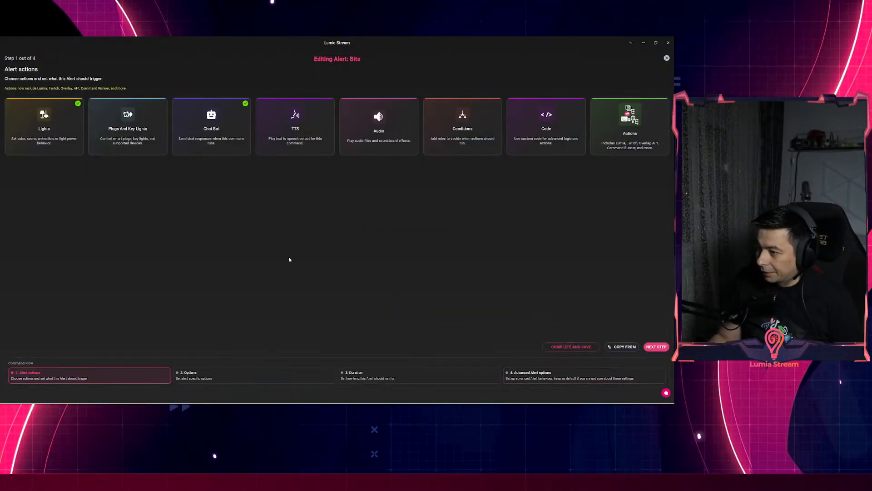
- Disable the Chat Bot action of the Bits alert and save the alert
{"action": "left_click", "coordinate": [227, 118]}
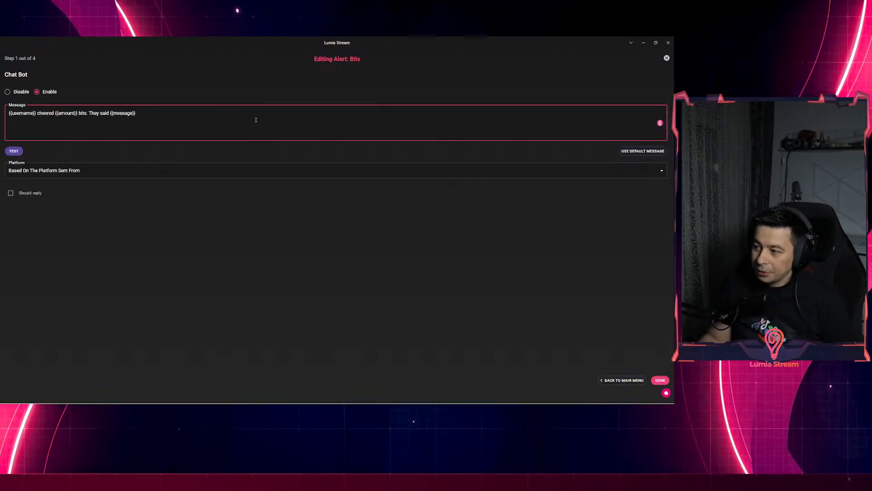
{"action": "left_click", "coordinate": [7, 91]}
{"action": "left_click", "coordinate": [660, 379]}
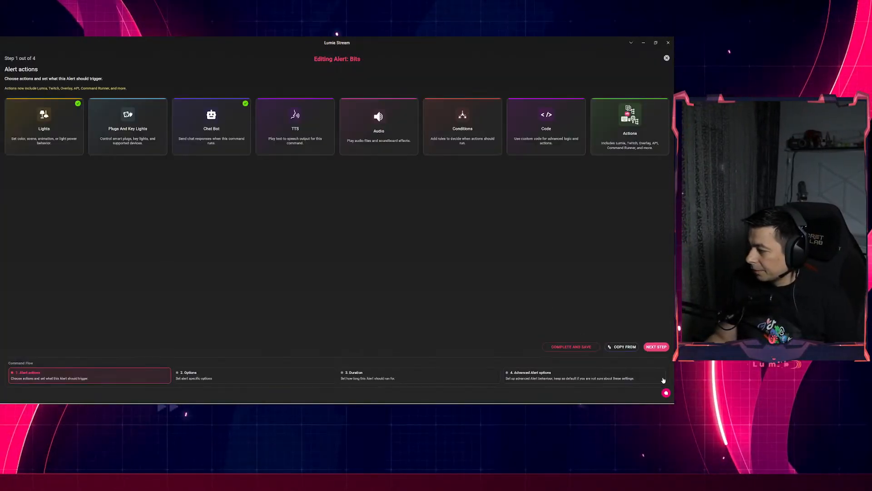
{"action": "left_click", "coordinate": [584, 347]}
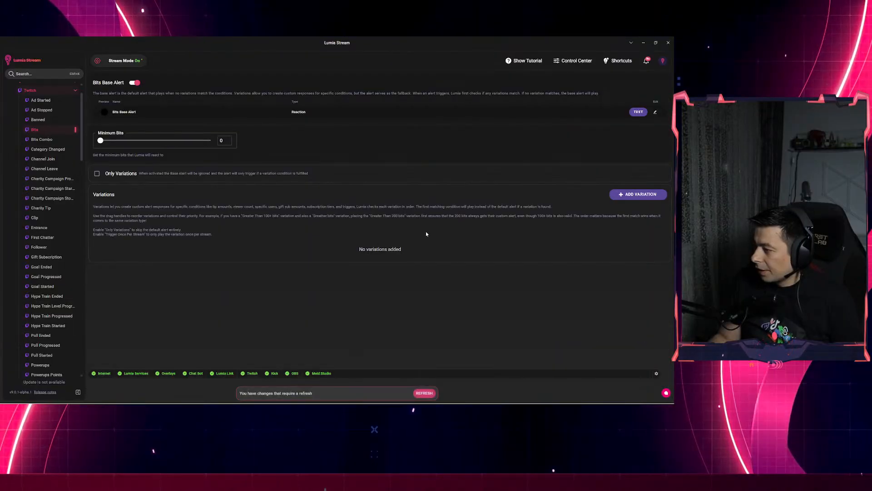
- Edit the Bits base alert again and enable its Chat Bot action, keeping the default message and platform
{"action": "left_click", "coordinate": [656, 113]}
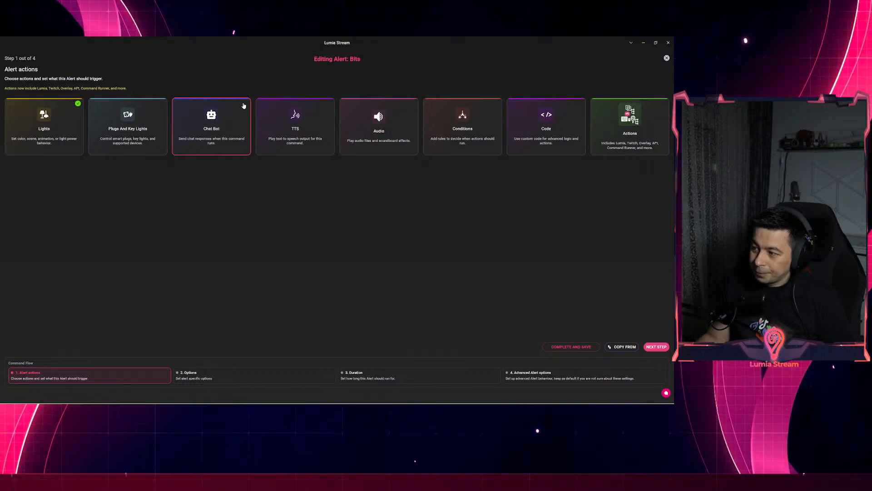
{"action": "left_click", "coordinate": [218, 123]}
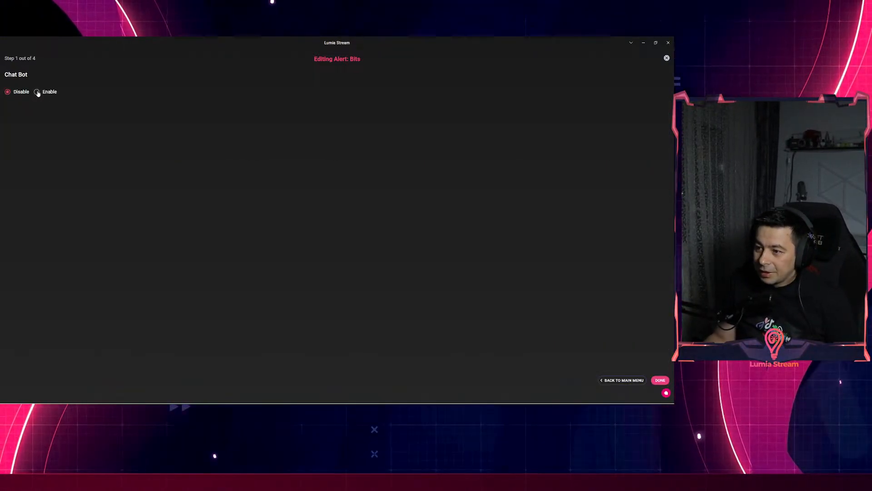
{"action": "left_click", "coordinate": [37, 91]}
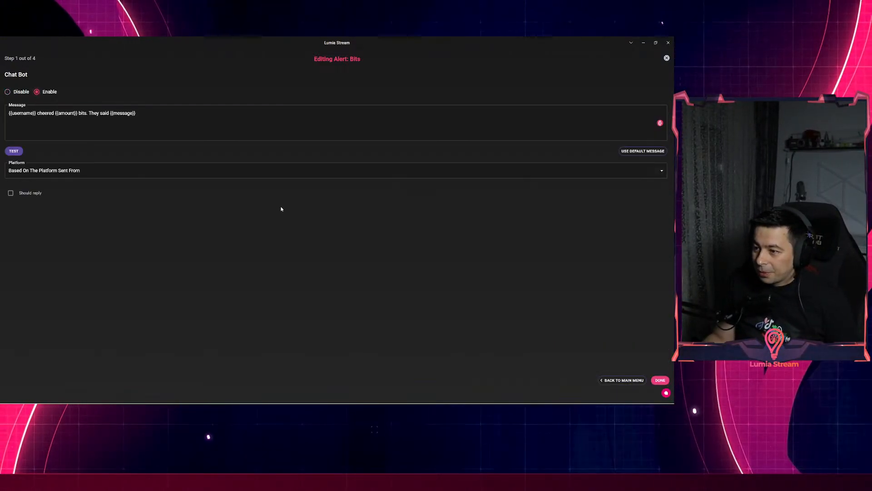
{"action": "left_click", "coordinate": [659, 381]}
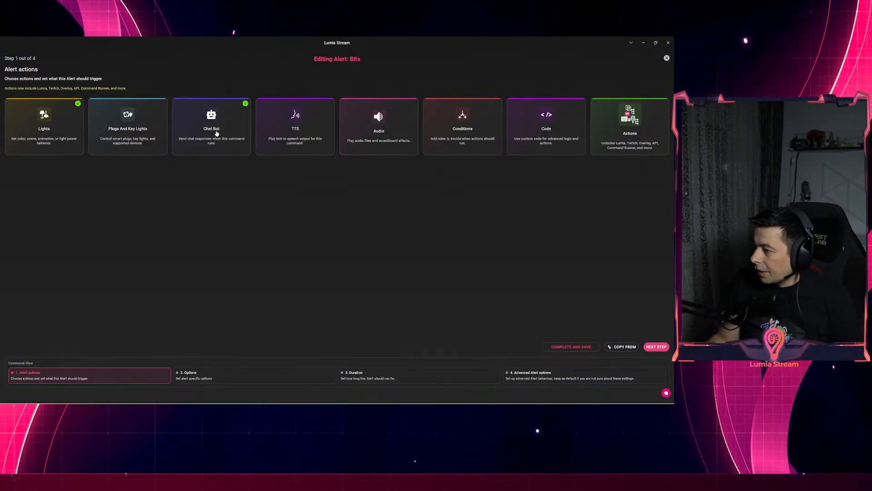
- Enable text-to-speech for the Bits alert and set its voice to Nicole (Cloud)
{"action": "left_click", "coordinate": [318, 140]}
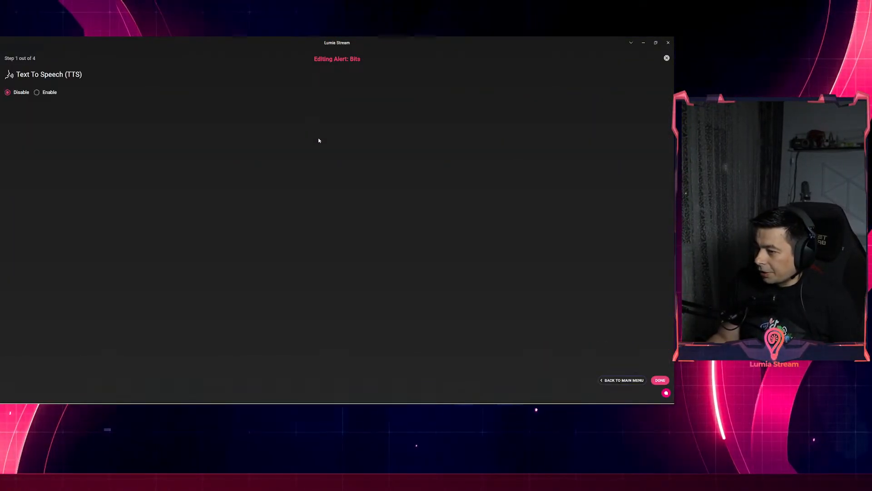
{"action": "left_click", "coordinate": [36, 93]}
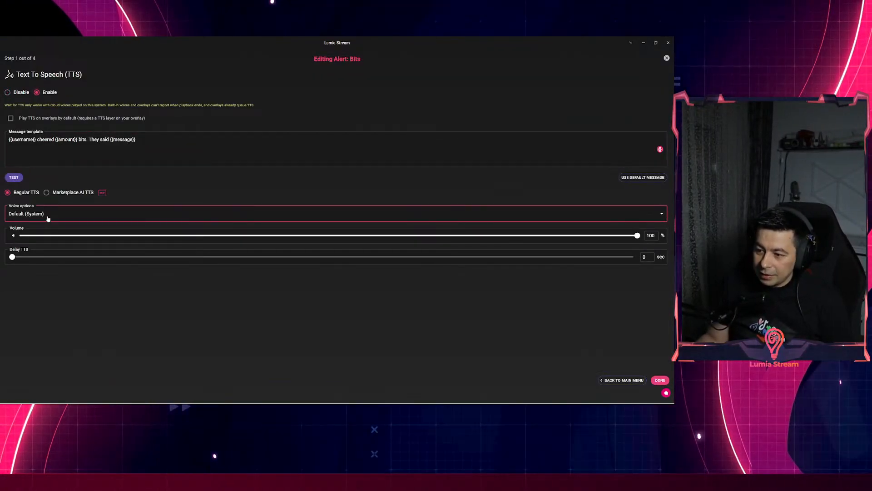
{"action": "left_click", "coordinate": [48, 217]}
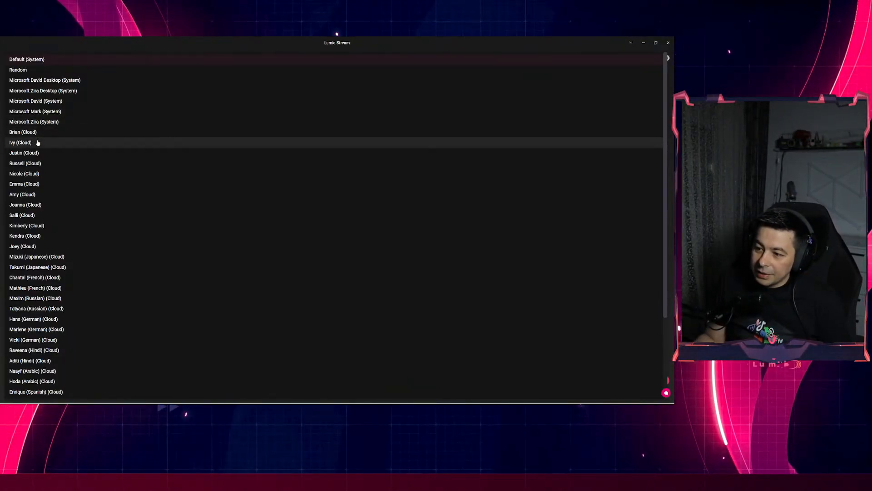
{"action": "scroll", "coordinate": [28, 225], "scroll_direction": "down", "scroll_amount": 3}
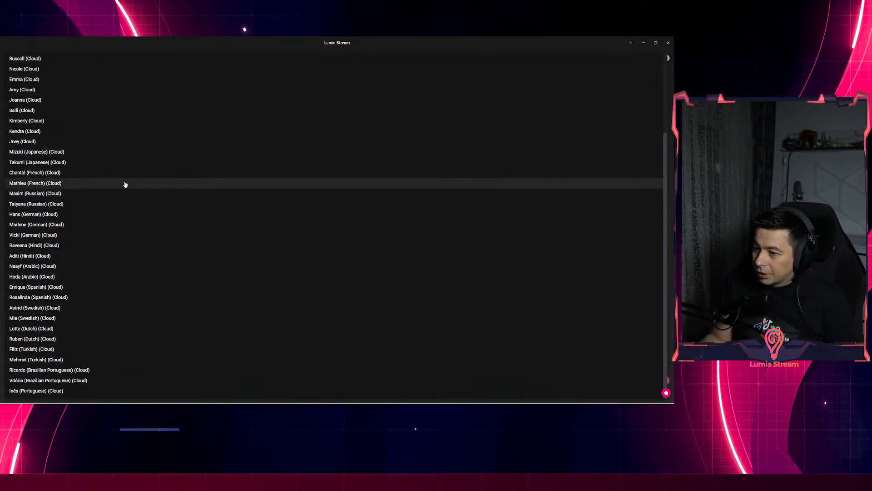
{"action": "scroll", "coordinate": [22, 150], "scroll_direction": "up", "scroll_amount": 2}
{"action": "left_click", "coordinate": [22, 149]}
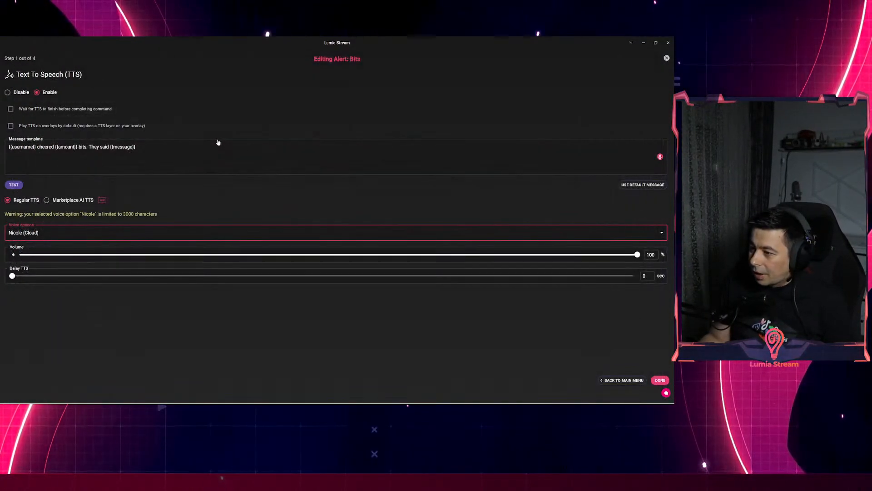
- Switch the Bits alert's text-to-speech to Marketplace AI TTS, preview and select the RAFT voice, and confirm with the default message
{"action": "left_click", "coordinate": [46, 201]}
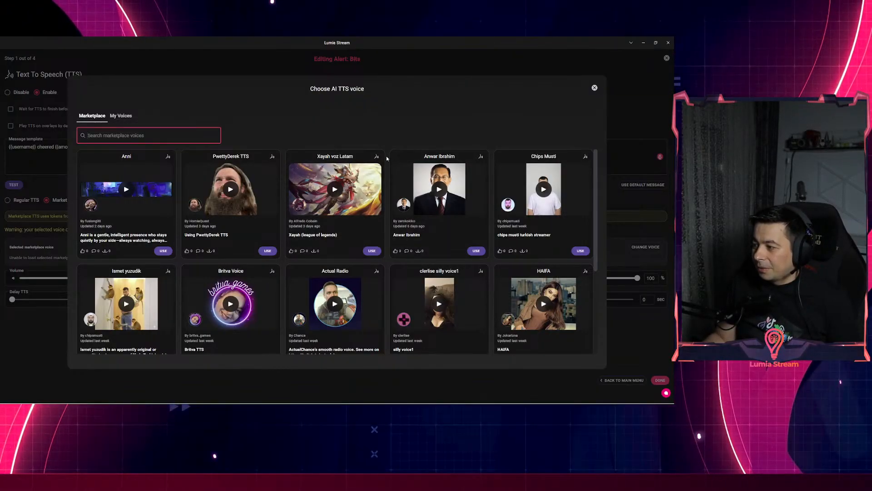
{"action": "scroll", "coordinate": [388, 158], "scroll_direction": "down", "scroll_amount": 2}
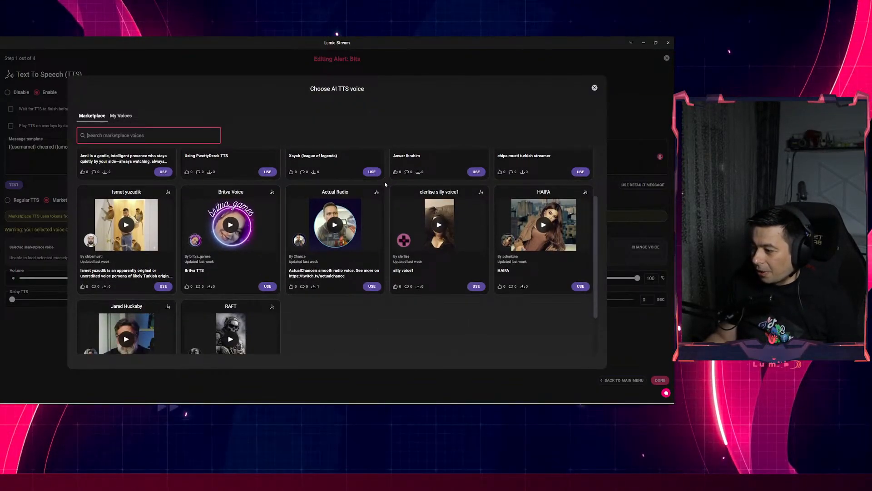
{"action": "scroll", "coordinate": [385, 182], "scroll_direction": "down", "scroll_amount": 2}
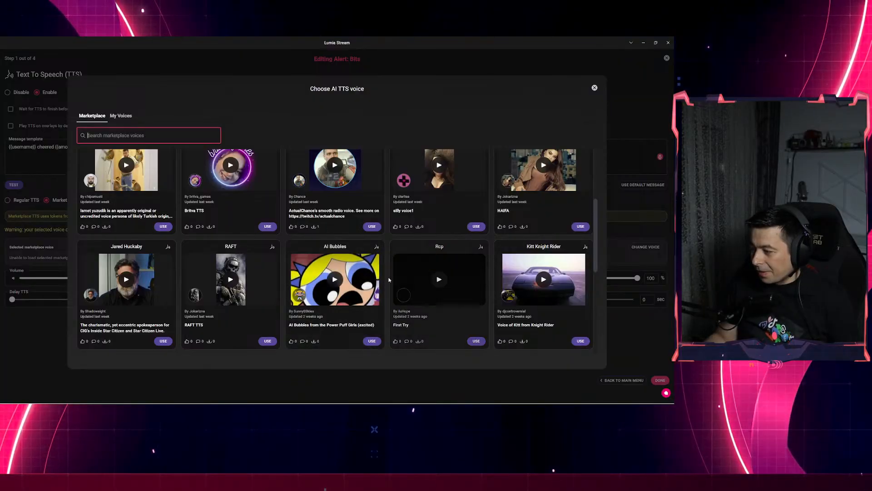
{"action": "scroll", "coordinate": [387, 278], "scroll_direction": "down", "scroll_amount": 4}
{"action": "scroll", "coordinate": [384, 255], "scroll_direction": "up", "scroll_amount": 3}
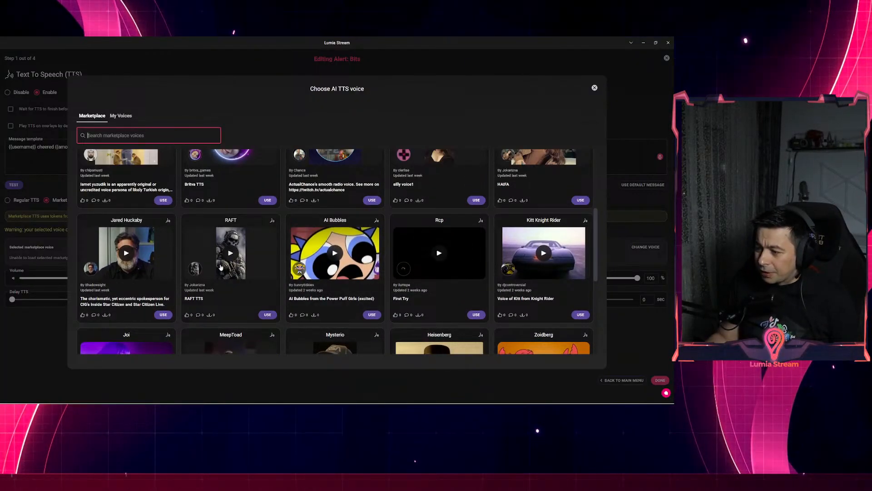
{"action": "scroll", "coordinate": [217, 282], "scroll_direction": "up", "scroll_amount": 1}
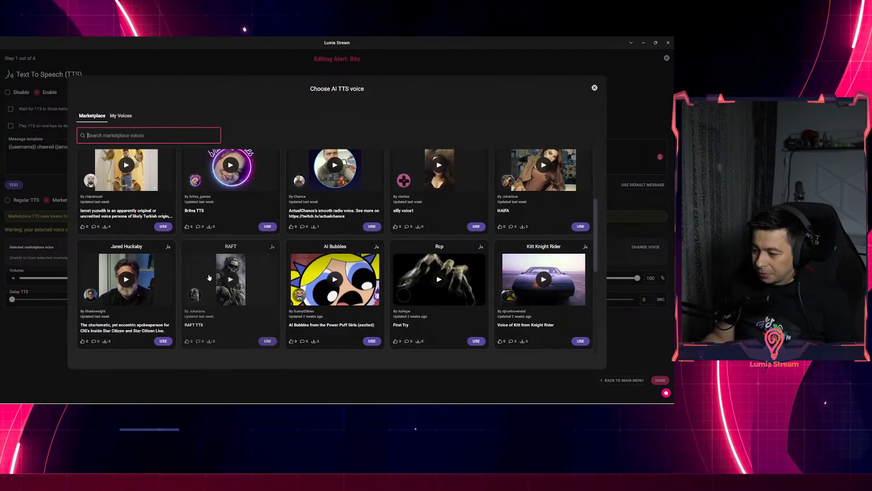
{"action": "left_click", "coordinate": [230, 279]}
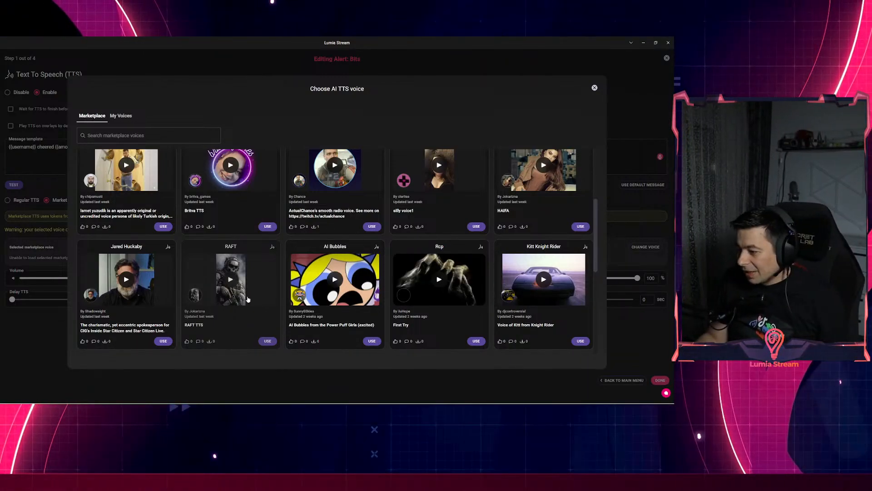
{"action": "left_click", "coordinate": [267, 341]}
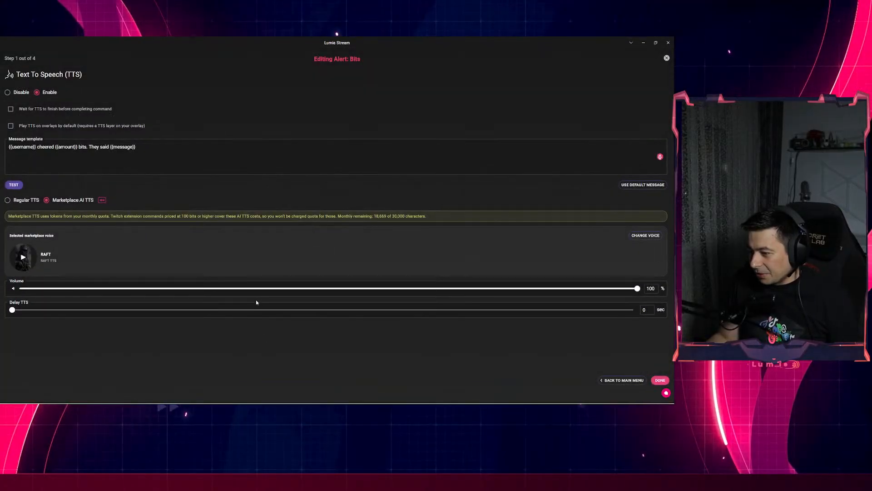
{"action": "left_click", "coordinate": [40, 154]}
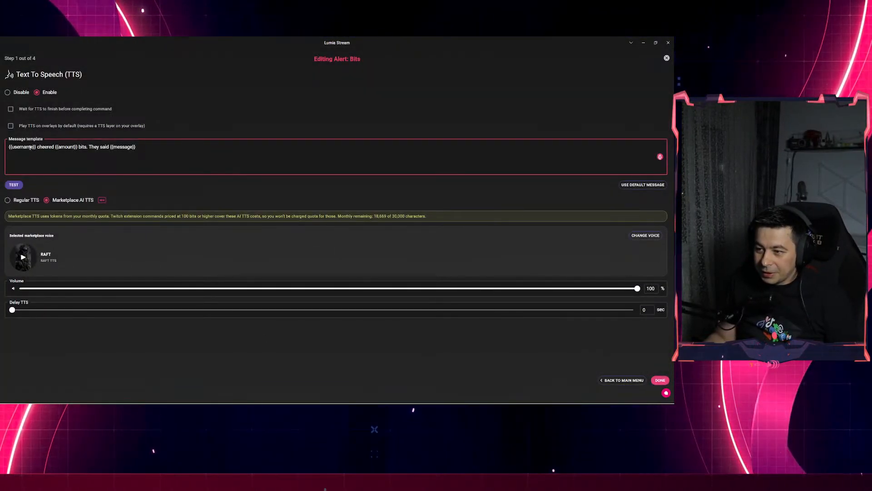
{"action": "left_click", "coordinate": [53, 241]}
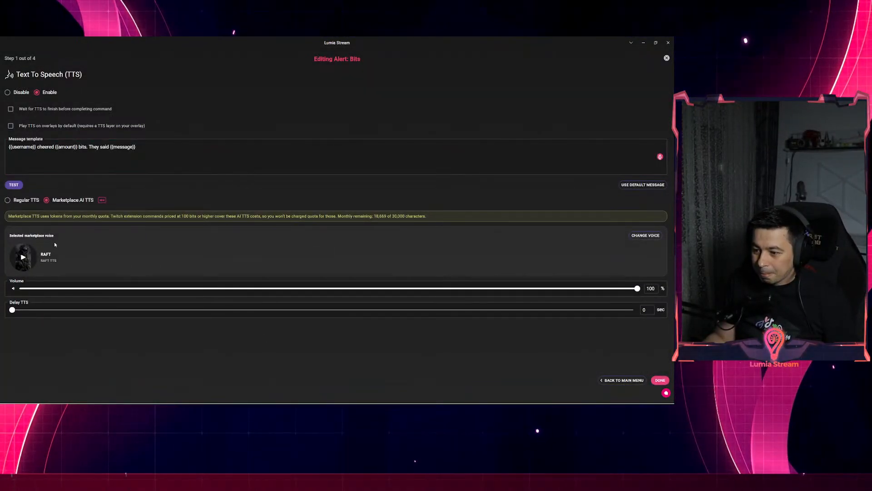
{"action": "left_click", "coordinate": [13, 147]}
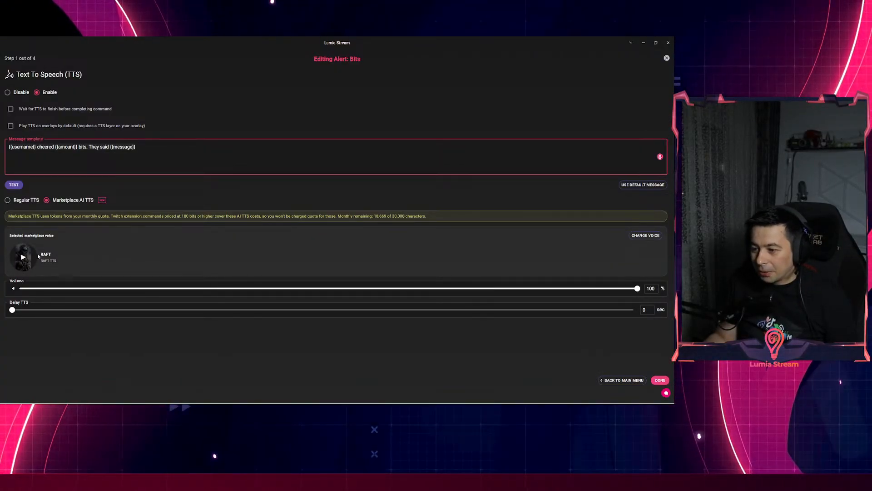
{"action": "left_click", "coordinate": [660, 380]}
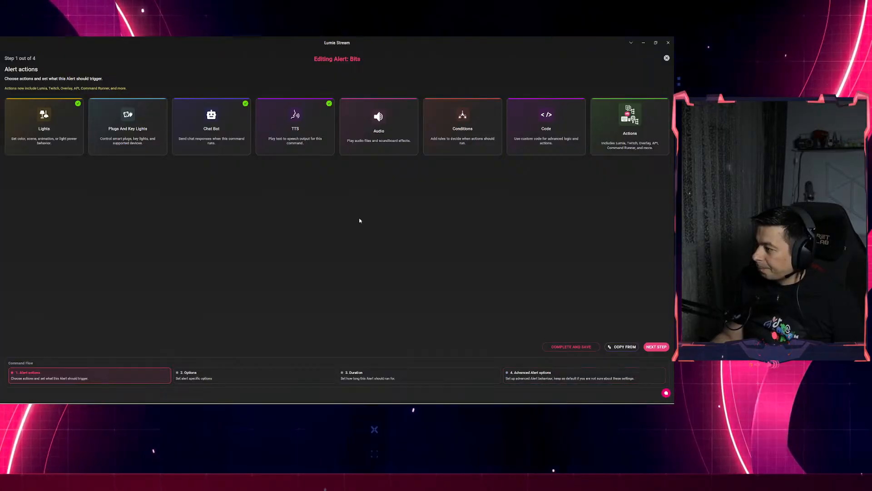
- Open the Bits alert's audio source selection and examine the local file and Cloud URL options
{"action": "left_click", "coordinate": [399, 128]}
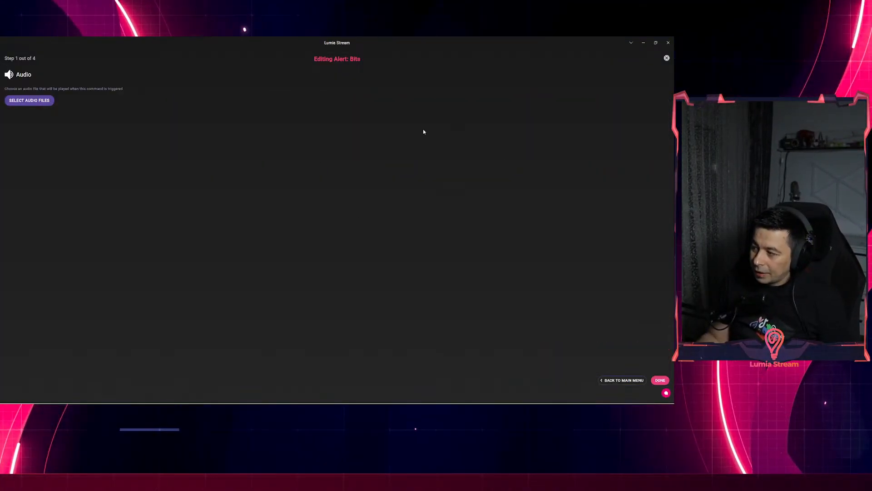
{"action": "left_click", "coordinate": [15, 102]}
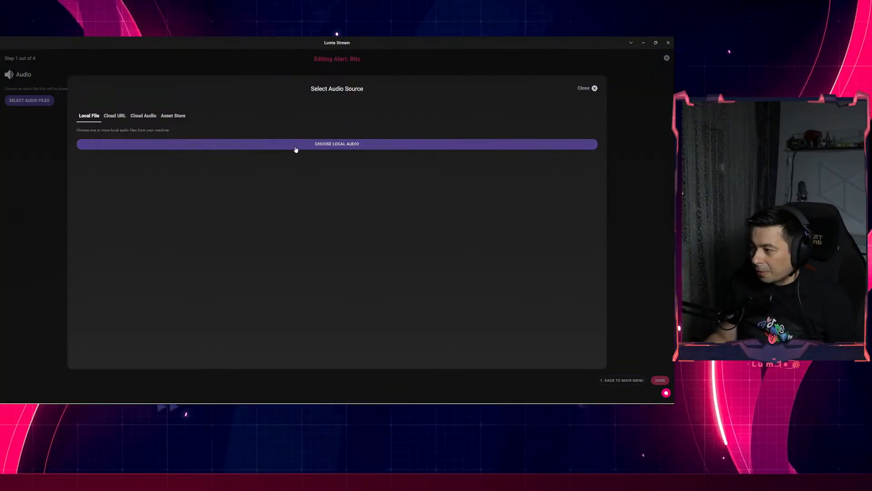
{"action": "left_click", "coordinate": [120, 118]}
{"action": "left_click", "coordinate": [101, 132]}
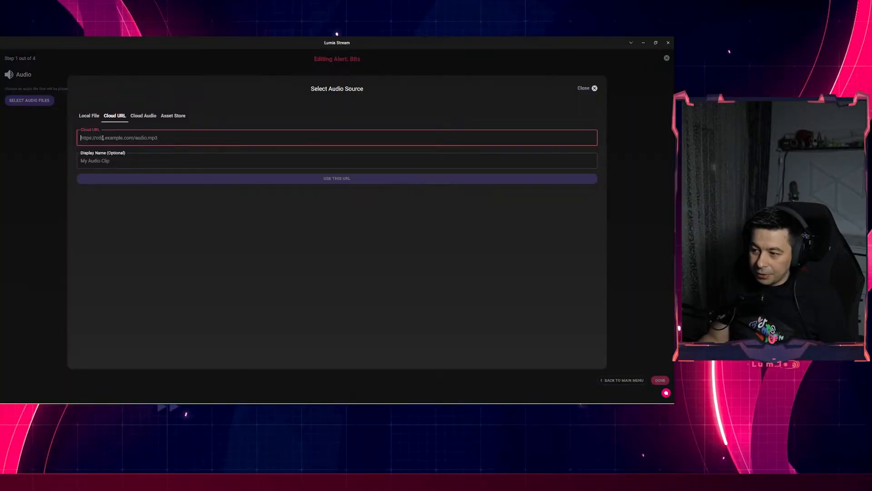
{"action": "left_click", "coordinate": [123, 159]}
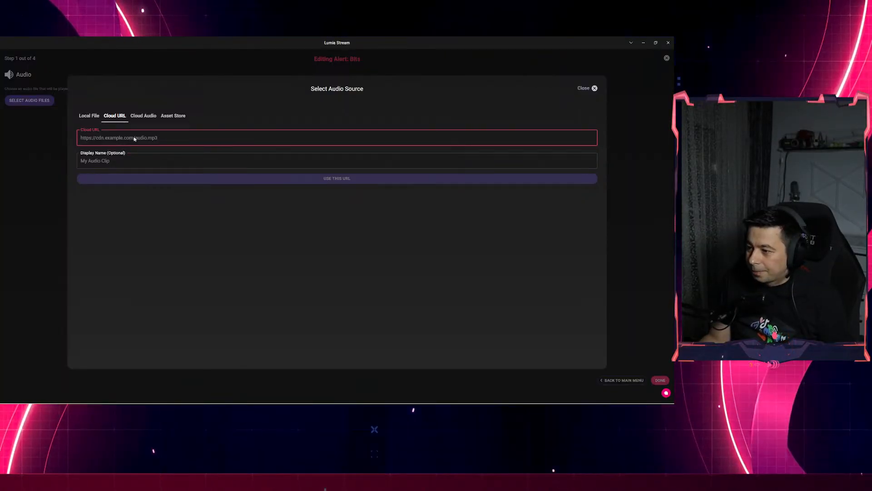
- Browse the sound effects offered in the Cloud Audio library
{"action": "left_click", "coordinate": [143, 116]}
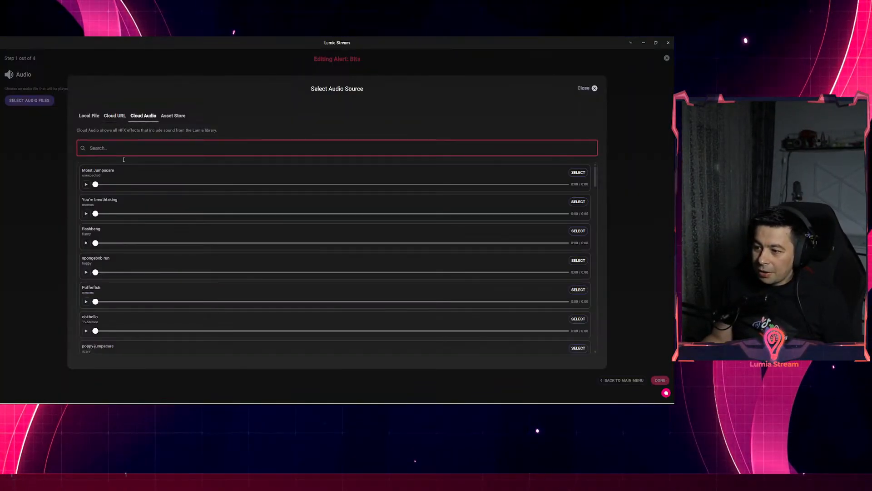
{"action": "scroll", "coordinate": [110, 191], "scroll_direction": "down", "scroll_amount": 7}
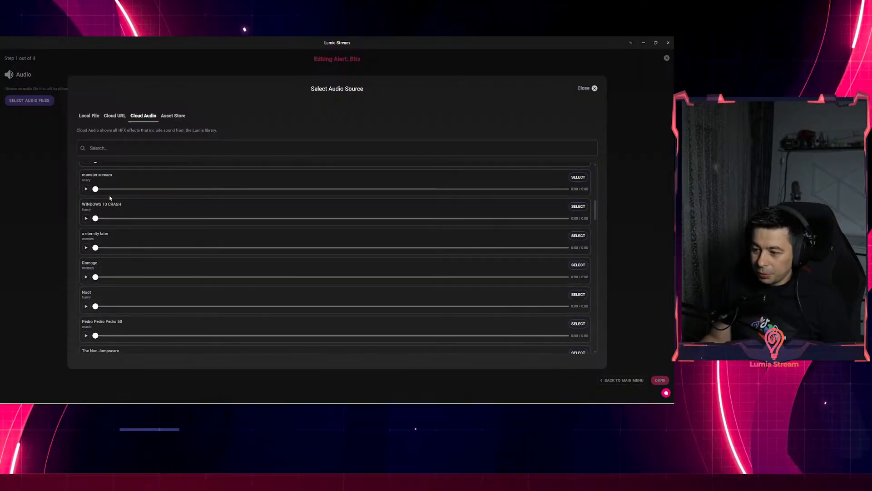
{"action": "scroll", "coordinate": [107, 195], "scroll_direction": "down", "scroll_amount": 2}
{"action": "scroll", "coordinate": [144, 219], "scroll_direction": "down", "scroll_amount": 2}
{"action": "scroll", "coordinate": [145, 219], "scroll_direction": "down", "scroll_amount": 10}
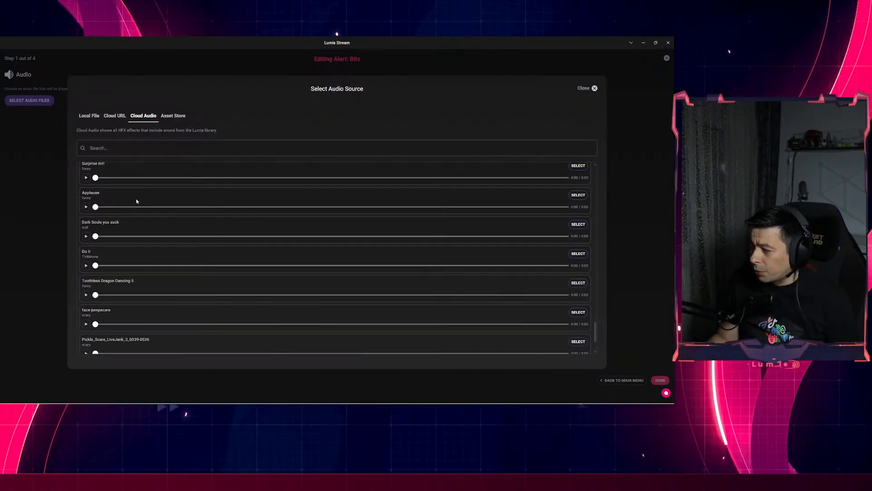
{"action": "scroll", "coordinate": [137, 202], "scroll_direction": "down", "scroll_amount": 3}
{"action": "scroll", "coordinate": [102, 323], "scroll_direction": "down", "scroll_amount": 10}
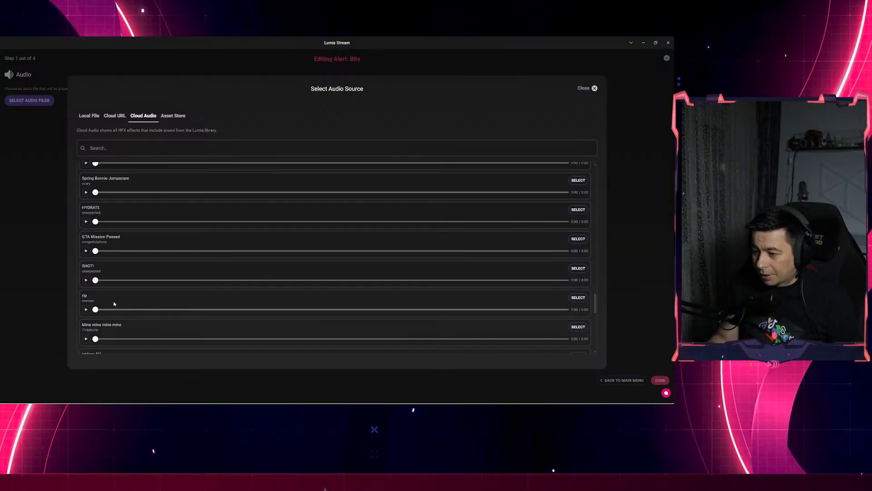
- Browse the audio files in the Asset Store, and return to the alert's list of actions without choosing any
{"action": "left_click", "coordinate": [173, 116]}
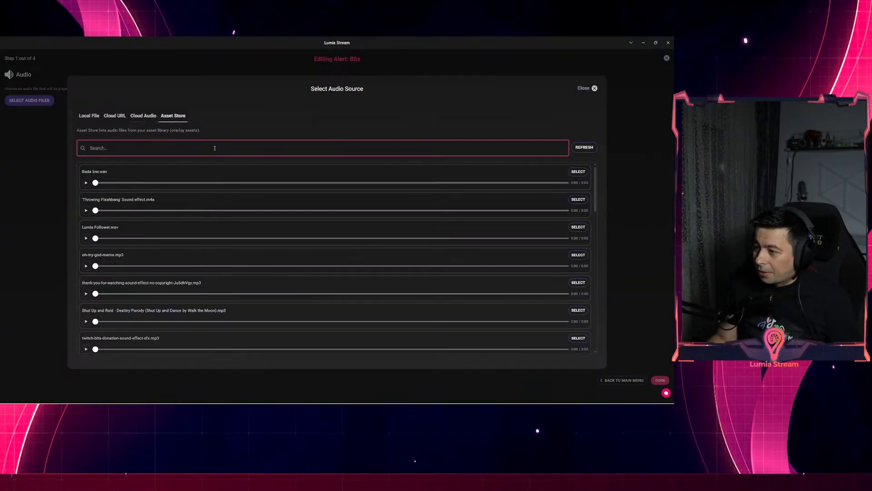
{"action": "left_click", "coordinate": [144, 142]}
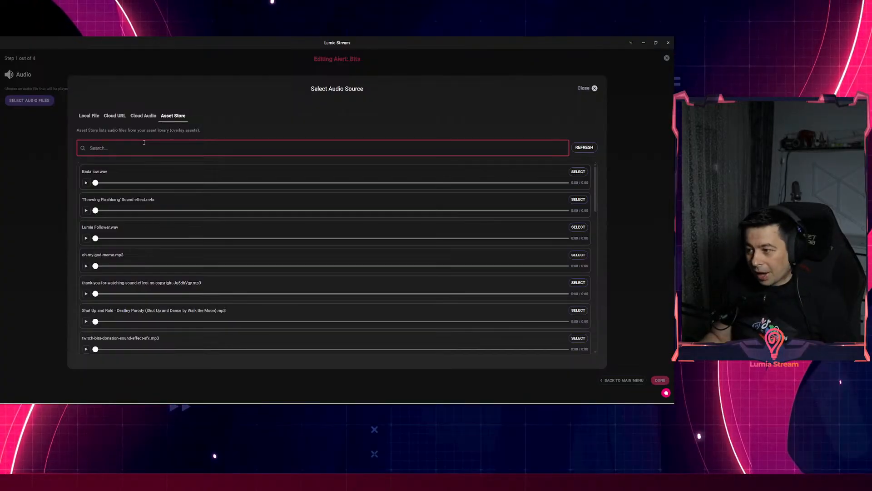
{"action": "scroll", "coordinate": [144, 187], "scroll_direction": "down", "scroll_amount": 5}
{"action": "scroll", "coordinate": [143, 187], "scroll_direction": "down", "scroll_amount": 5}
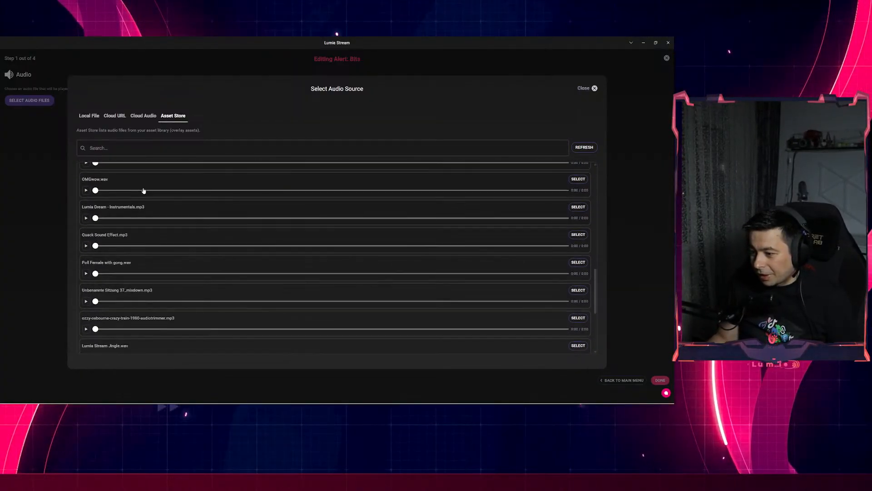
{"action": "scroll", "coordinate": [204, 220], "scroll_direction": "up", "scroll_amount": 10}
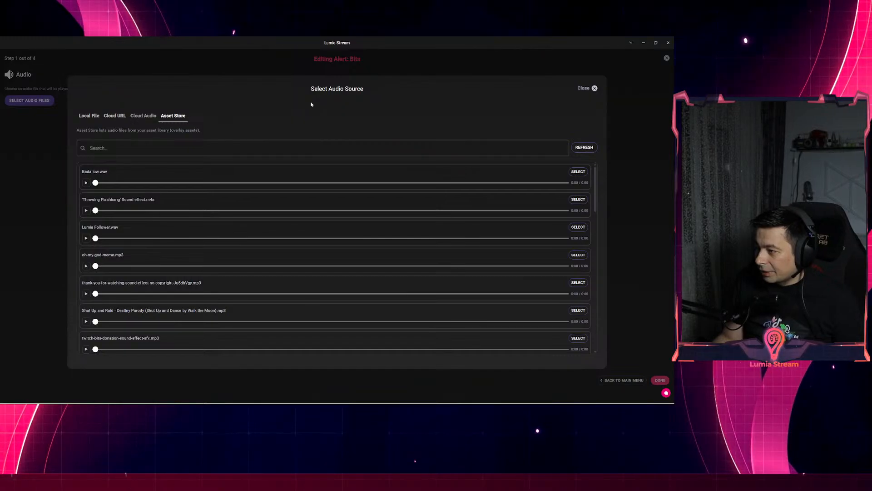
{"action": "left_click", "coordinate": [594, 88]}
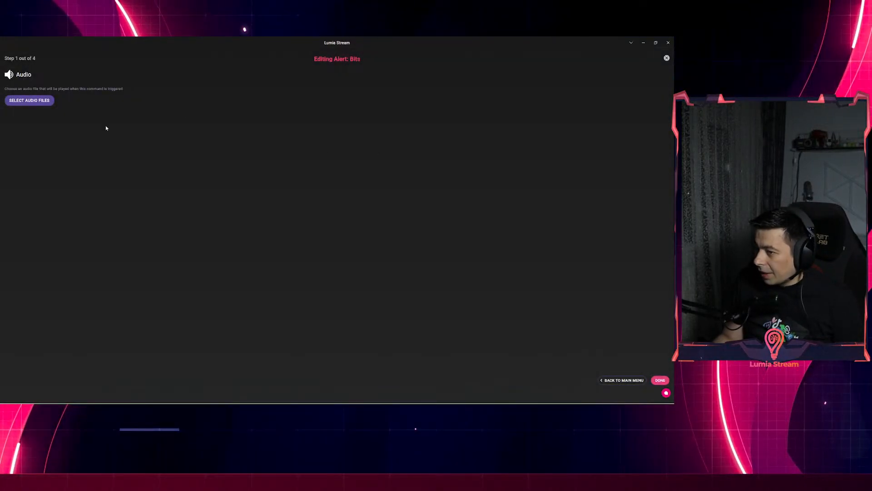
{"action": "left_click", "coordinate": [611, 378]}
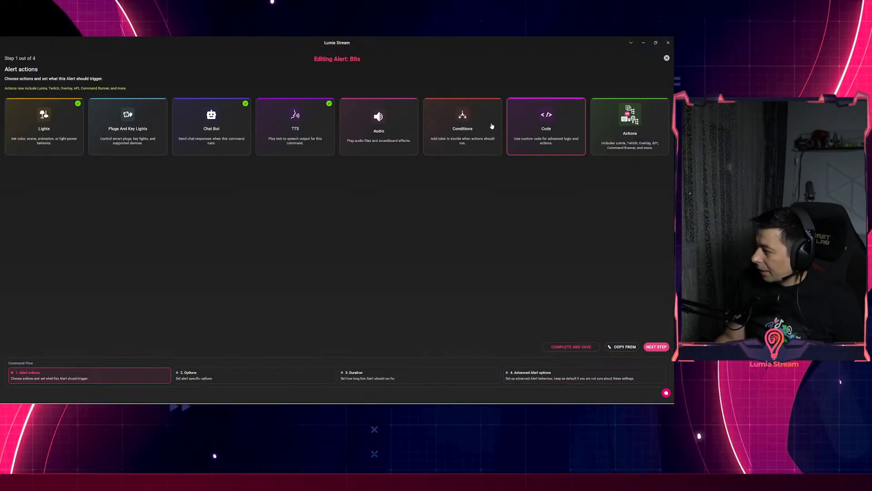
- Add a condition to the Bits alert on the username variable with the Not Equals operator, leaving its value empty
{"action": "left_click", "coordinate": [465, 124]}
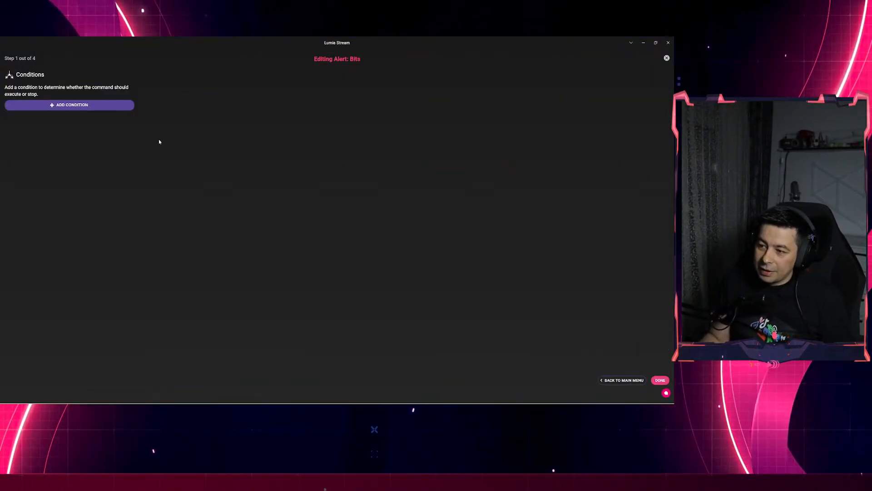
{"action": "left_click", "coordinate": [93, 107]}
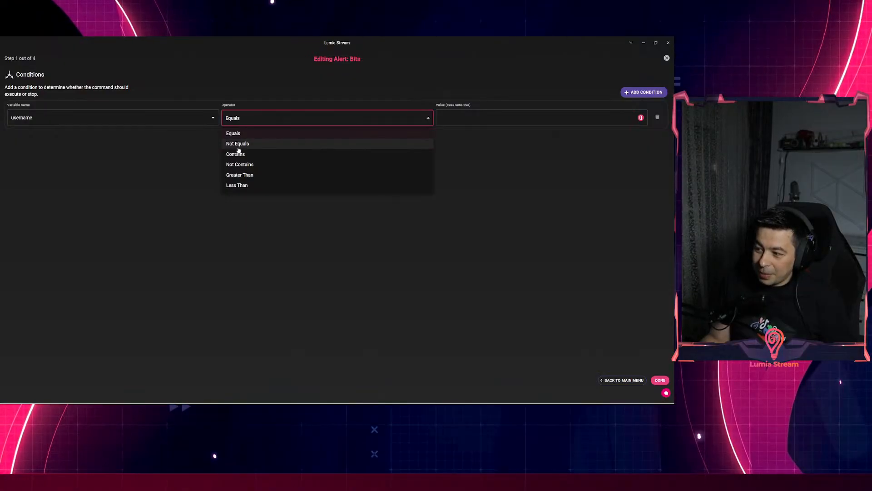
{"action": "left_click", "coordinate": [237, 143]}
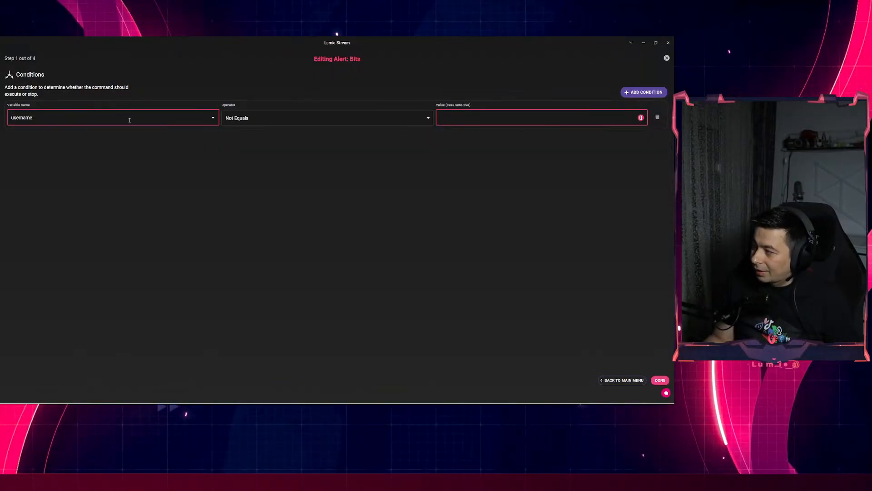
{"action": "left_click", "coordinate": [449, 114]}
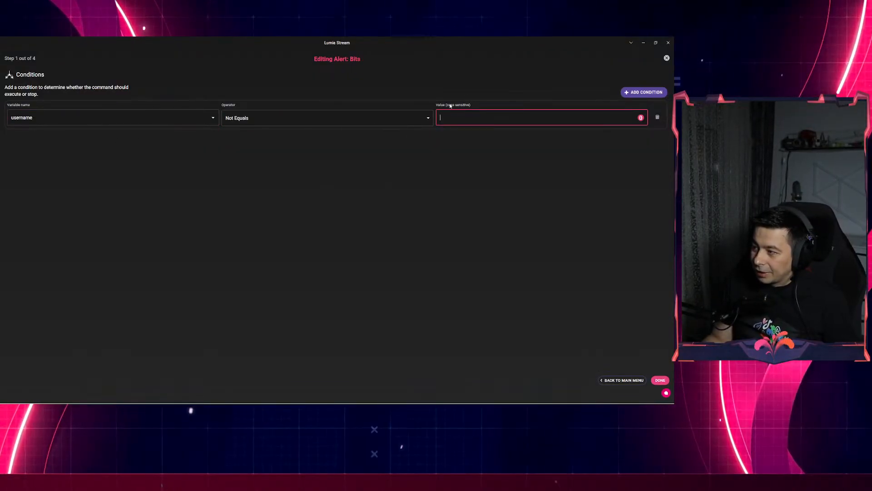
- Add a second username condition with the Equals operator and combine the two conditions with Or
{"action": "left_click", "coordinate": [625, 94]}
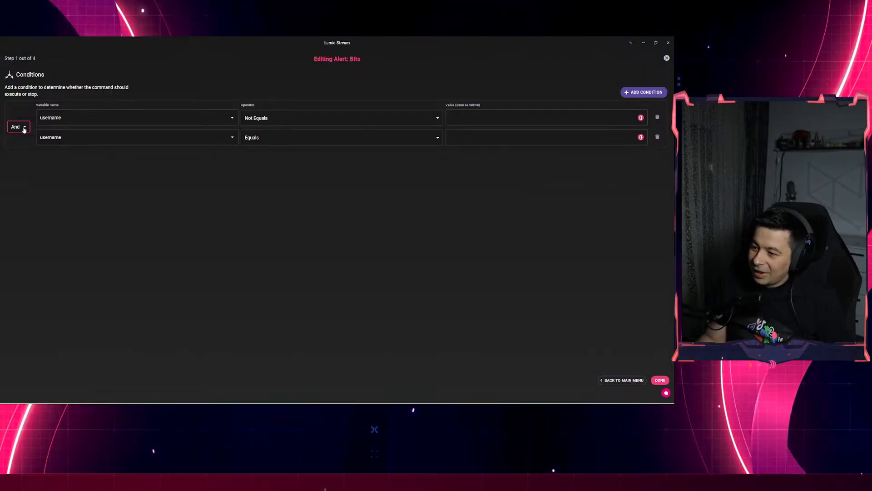
{"action": "left_click", "coordinate": [24, 130]}
{"action": "left_click", "coordinate": [46, 114]}
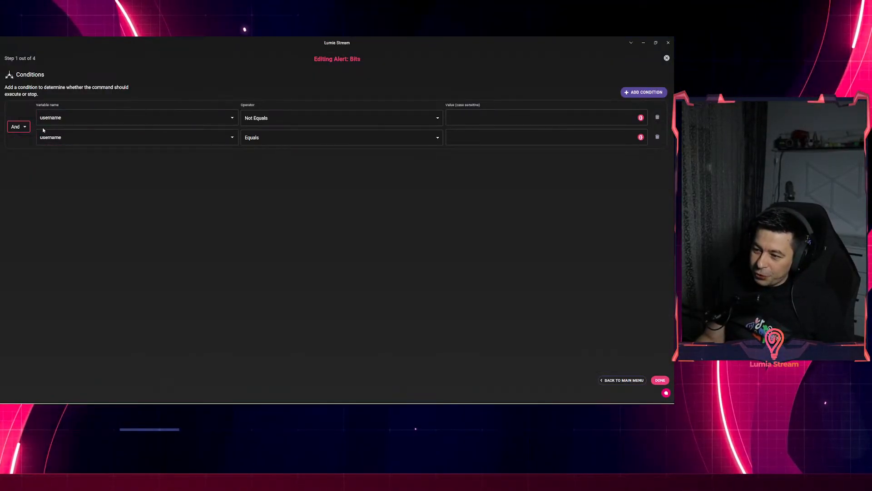
{"action": "left_click", "coordinate": [19, 151]}
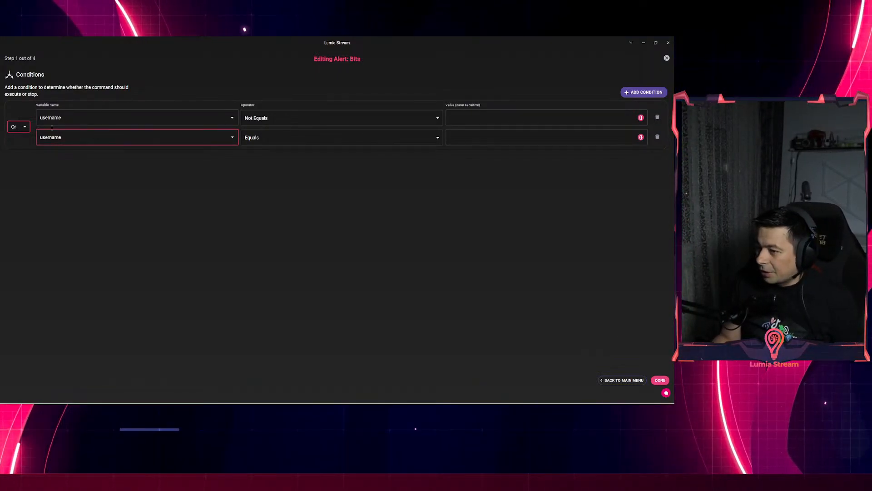
- Delete both conditions and return to the alert's list of actions
{"action": "left_click", "coordinate": [657, 136]}
{"action": "left_click", "coordinate": [658, 118]}
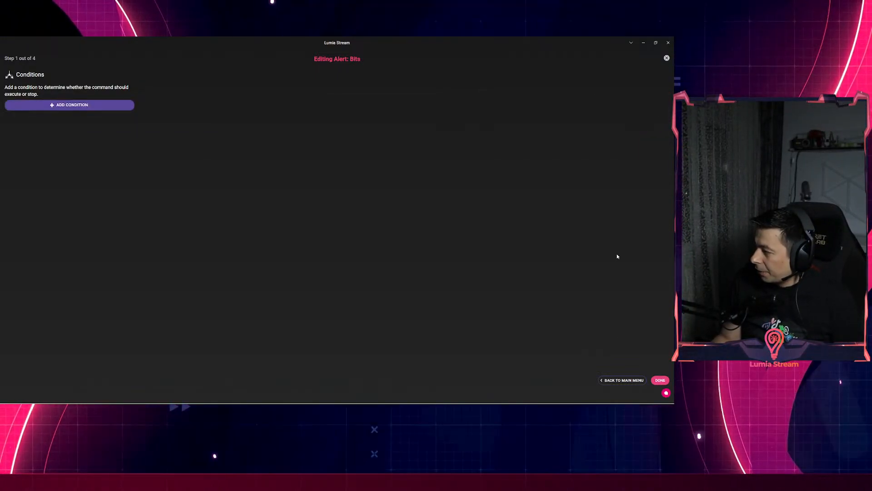
{"action": "left_click", "coordinate": [624, 380]}
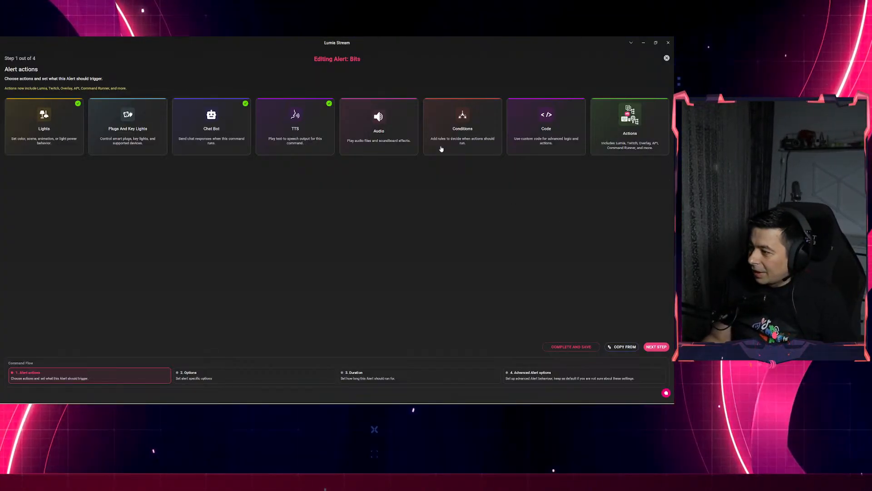
- Look over the action sources available for the Bits alert without adding any, save the alert and refresh to apply the changes
{"action": "left_click", "coordinate": [622, 136]}
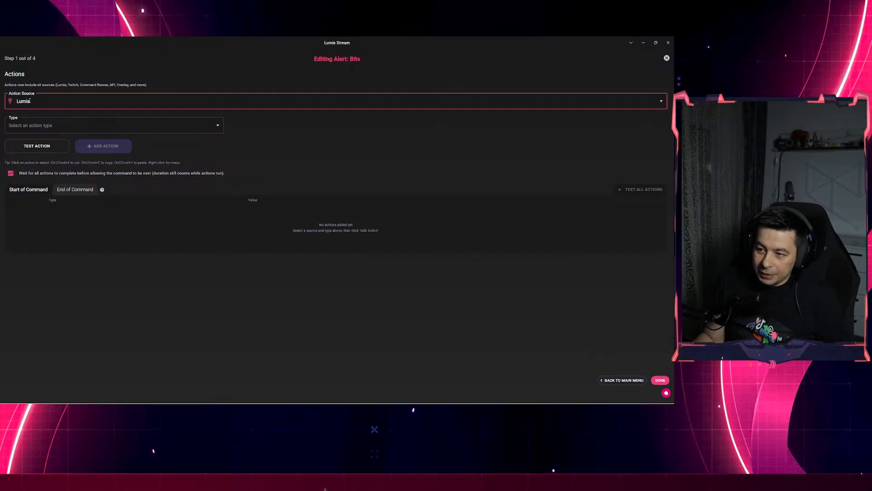
{"action": "left_click", "coordinate": [57, 97]}
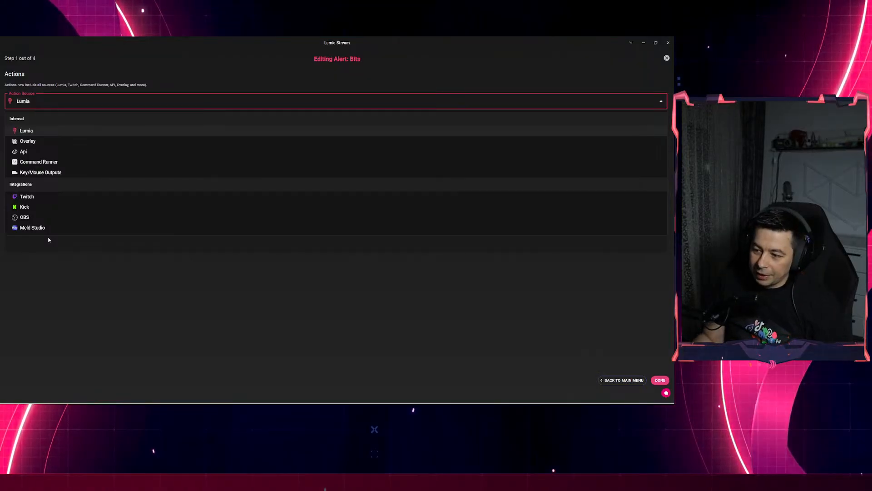
{"action": "left_click", "coordinate": [90, 276]}
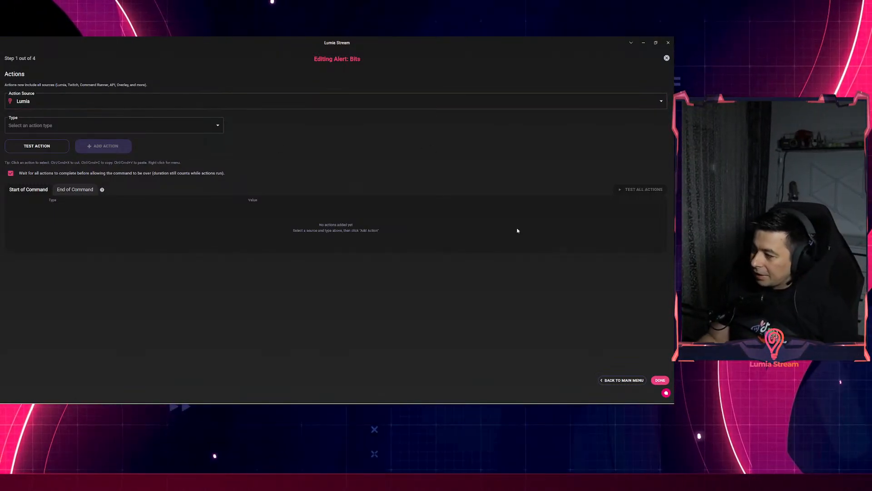
{"action": "left_click", "coordinate": [622, 380]}
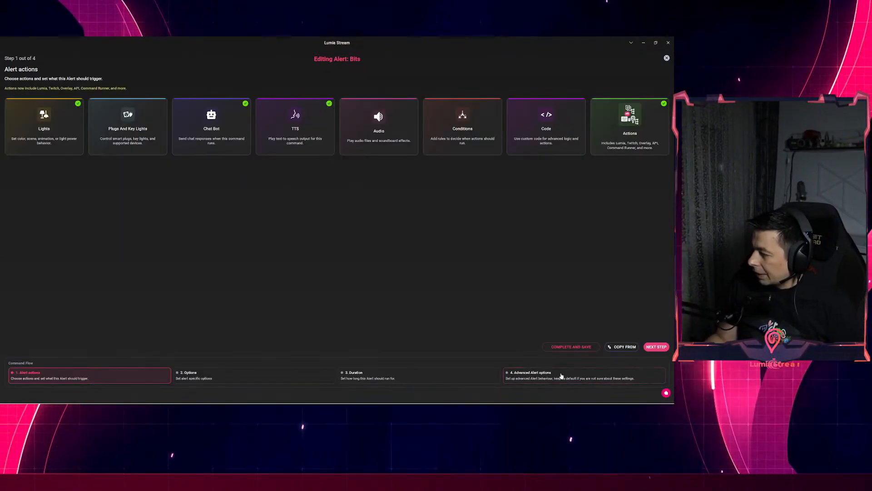
{"action": "left_click", "coordinate": [569, 347]}
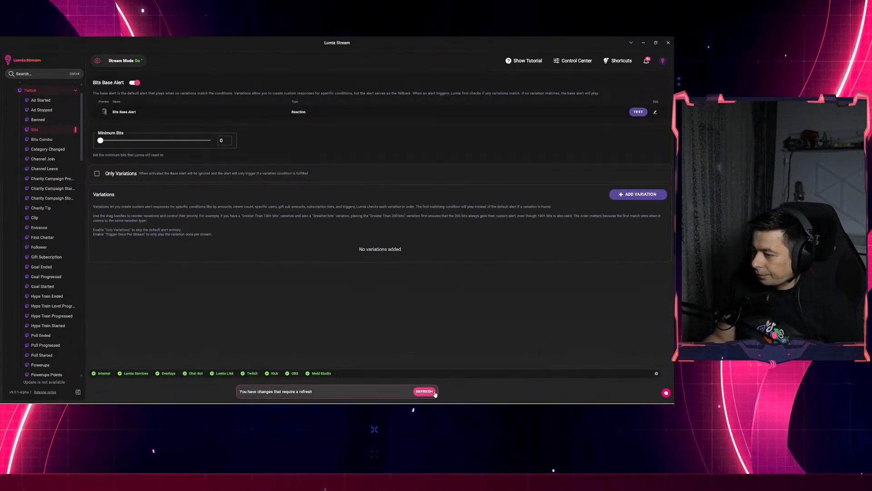
{"action": "left_click", "coordinate": [434, 392]}
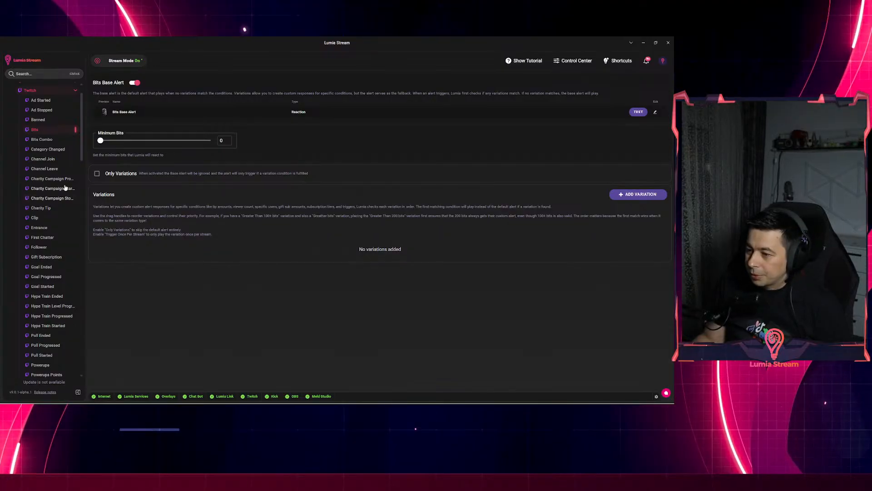
- View the Twitch Follower and First Chatter base alerts, and return to the Bits alert
{"action": "left_click", "coordinate": [39, 248]}
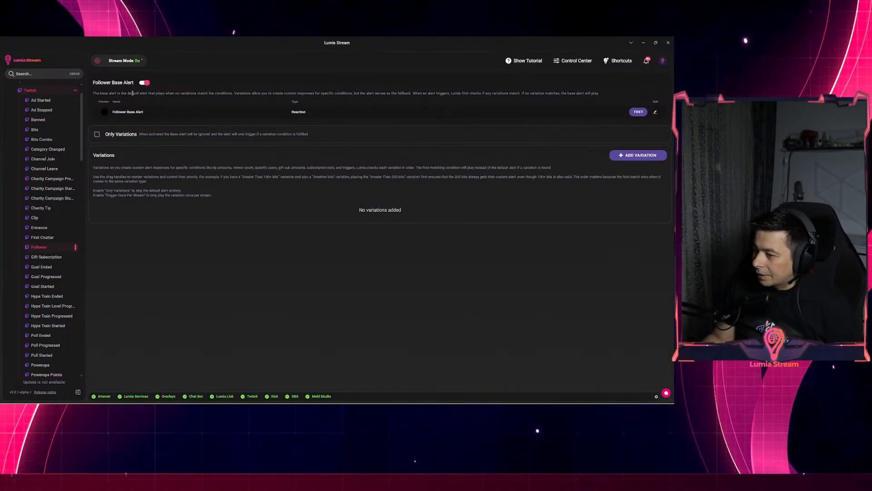
{"action": "left_click", "coordinate": [46, 237]}
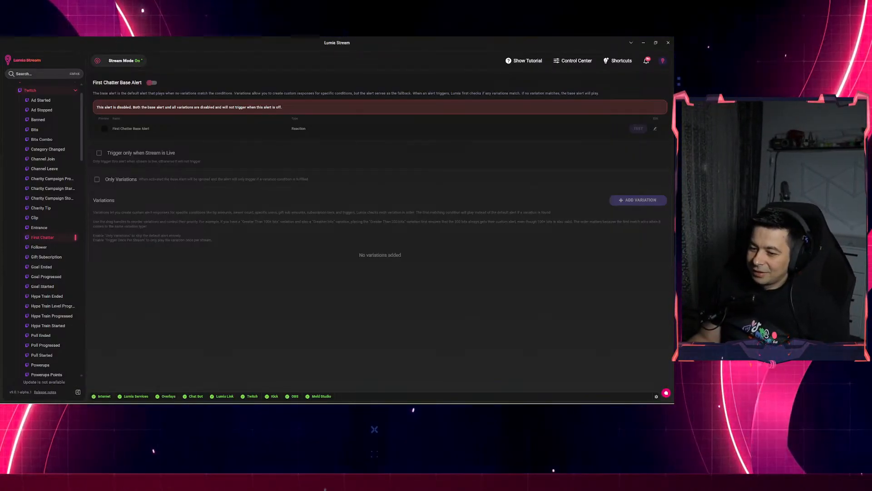
{"action": "left_click", "coordinate": [35, 130]}
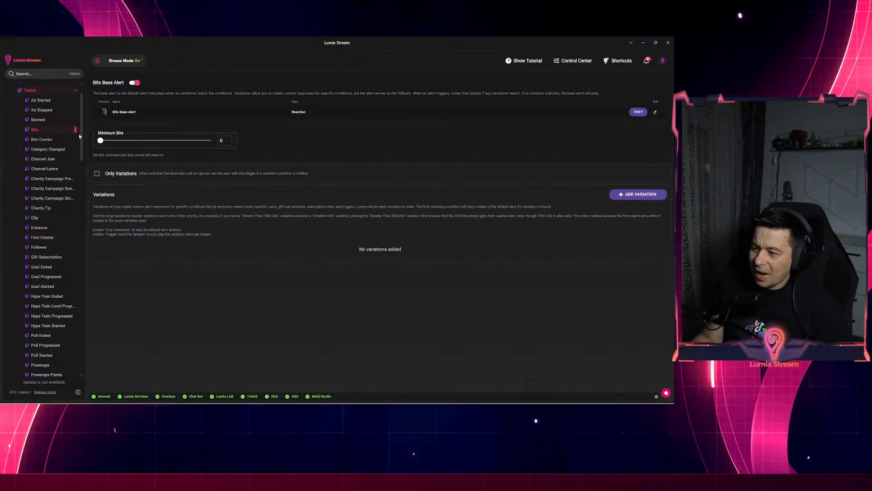
- Set the Bits base alert's duration to about 11.7 seconds and save the alert
{"action": "left_click", "coordinate": [655, 113]}
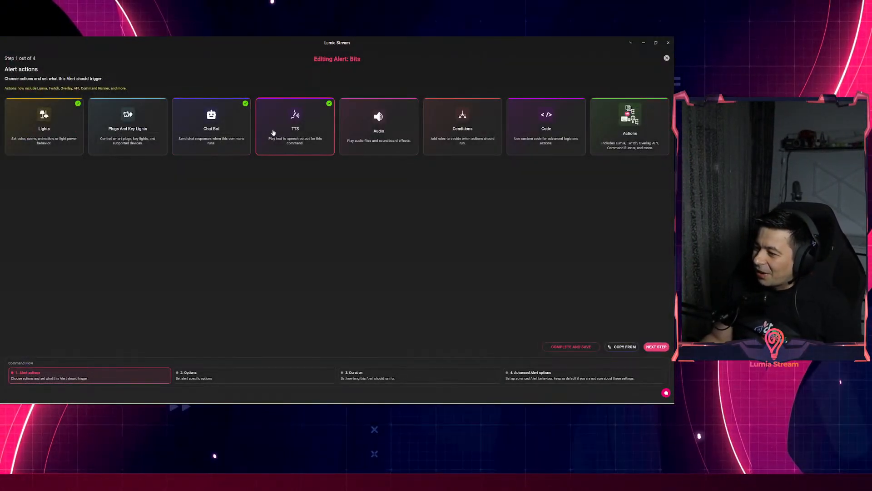
{"action": "left_click", "coordinate": [430, 376]}
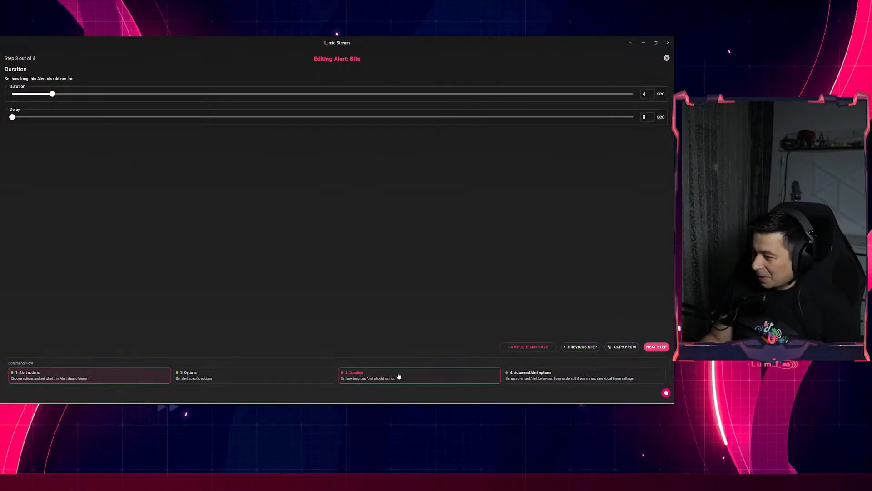
{"action": "left_click_drag", "start_coordinate": [53, 94], "coordinate": [132, 95]}
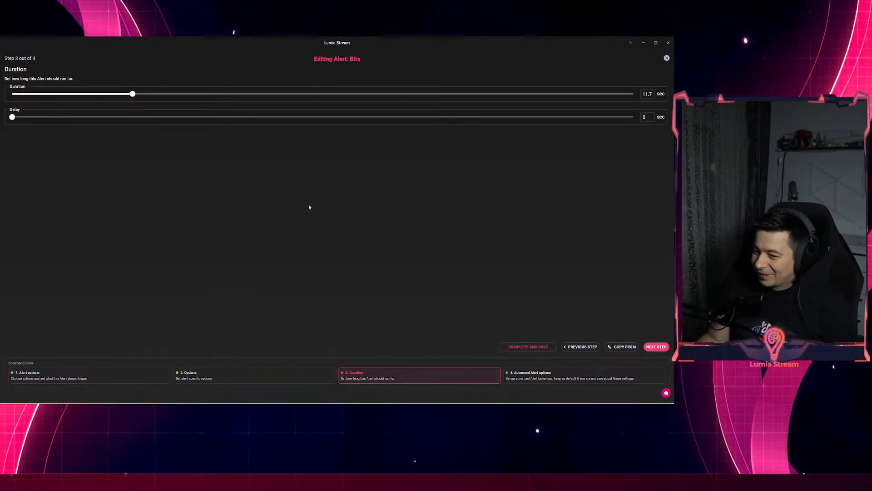
{"action": "left_click", "coordinate": [540, 347]}
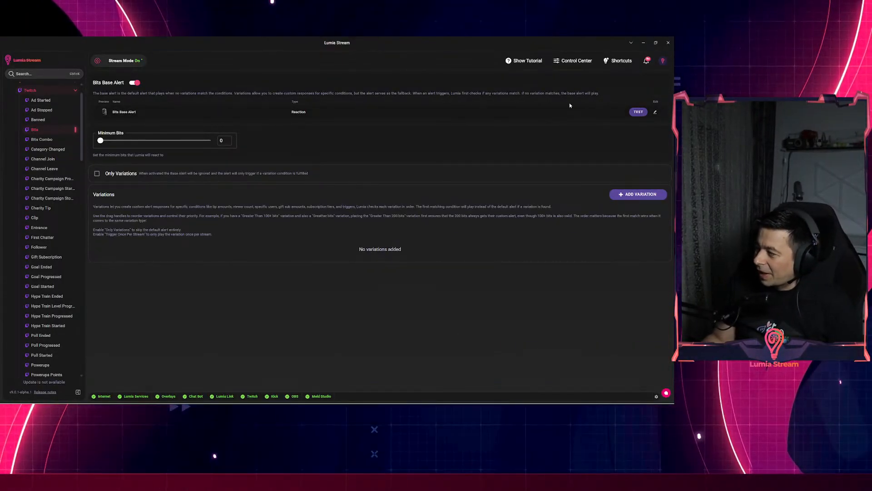
- Reopen the Bits alert, review its duration and advanced options, and return to its alert actions
{"action": "left_click", "coordinate": [655, 111]}
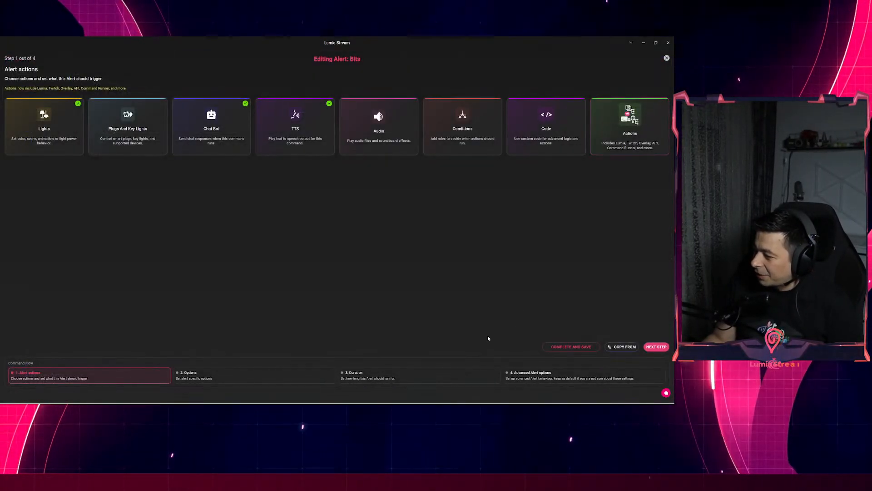
{"action": "left_click", "coordinate": [346, 381]}
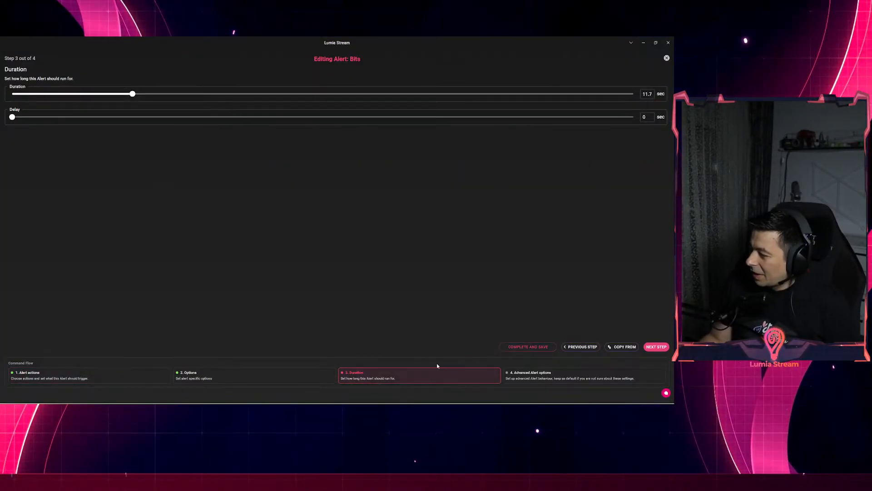
{"action": "left_click", "coordinate": [520, 376]}
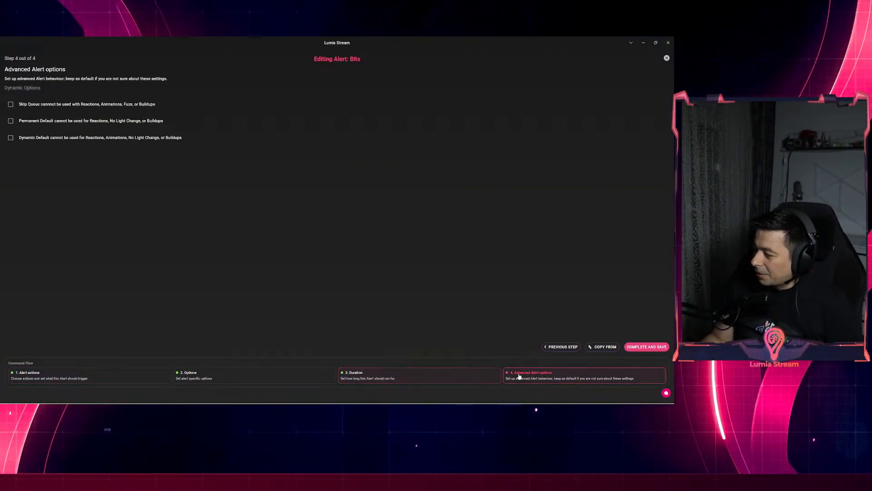
{"action": "left_click", "coordinate": [439, 382]}
{"action": "left_click", "coordinate": [80, 370]}
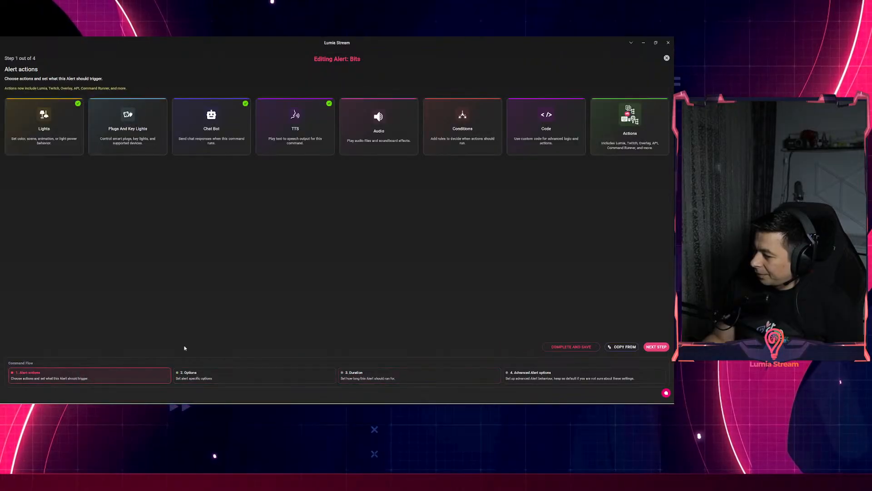
- Check the Bits alert's Actions settings without adding an action, and complete and save the alert
{"action": "left_click", "coordinate": [196, 147]}
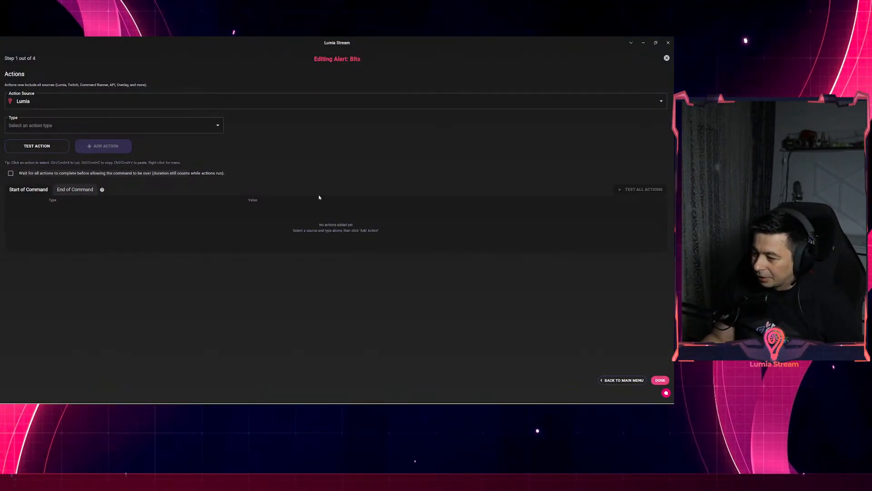
{"action": "left_click", "coordinate": [627, 380]}
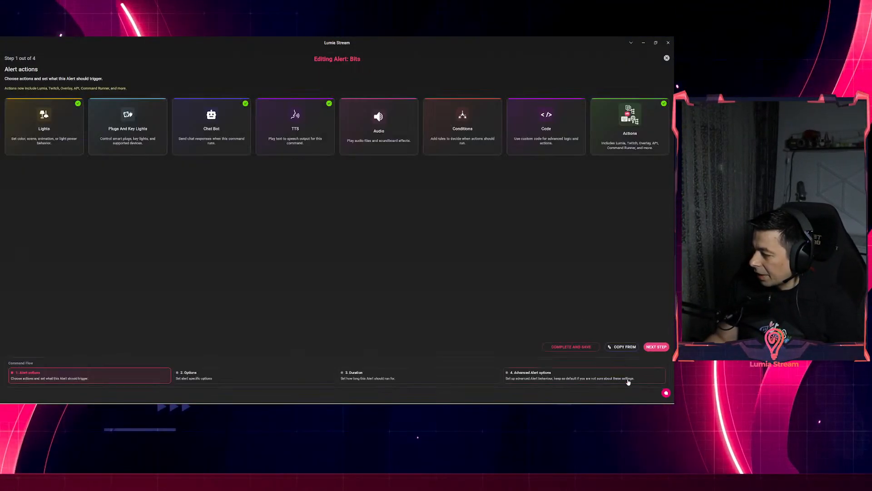
{"action": "left_click", "coordinate": [568, 351]}
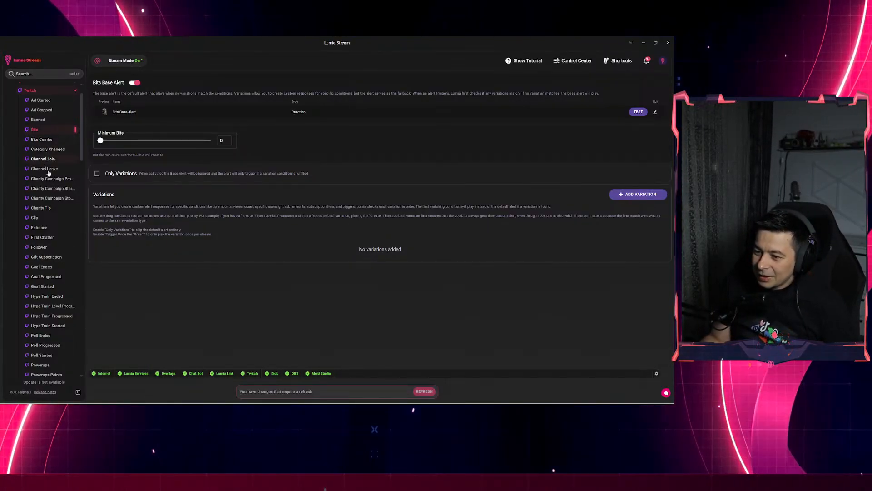
- Edit the Twitch Follower base alert and bring up the list of alerts and commands to copy from
{"action": "left_click", "coordinate": [39, 246]}
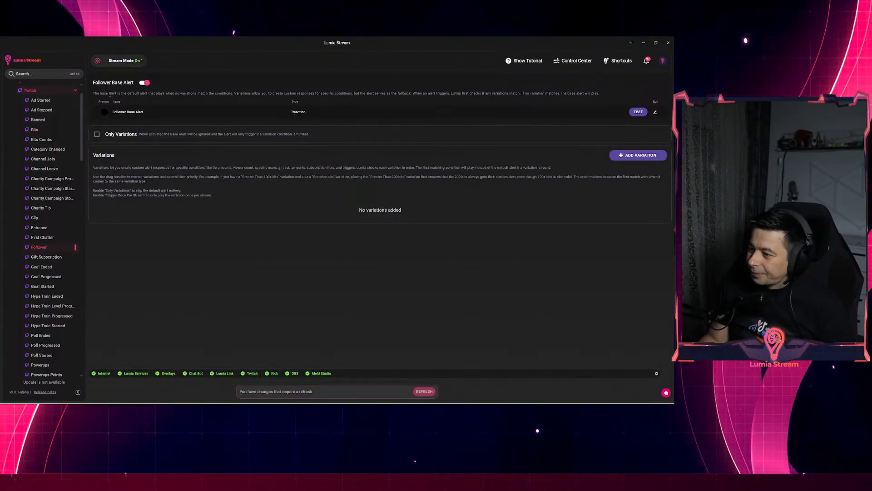
{"action": "left_click", "coordinate": [654, 112]}
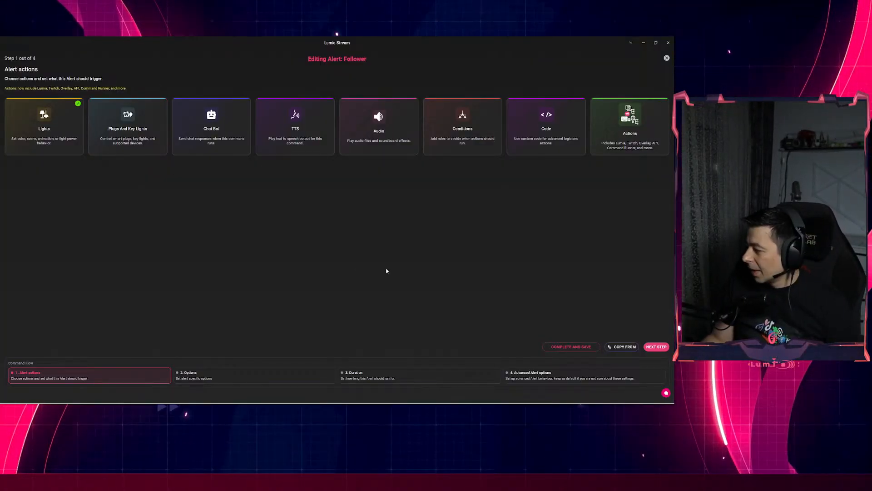
{"action": "left_click", "coordinate": [624, 347]}
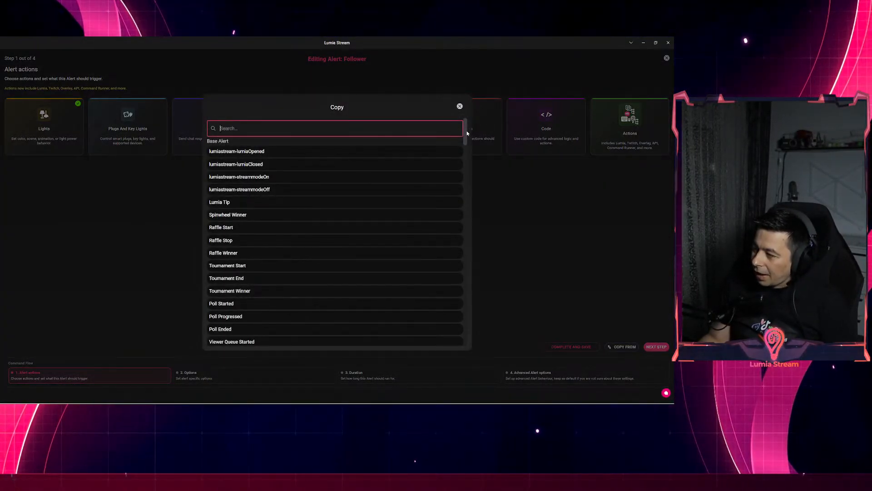
- Browse the base alerts, variations, chat commands, Twitch points, extensions, Kick points and chat match entries available to copy from
{"action": "left_click_drag", "start_coordinate": [465, 136], "coordinate": [466, 293]}
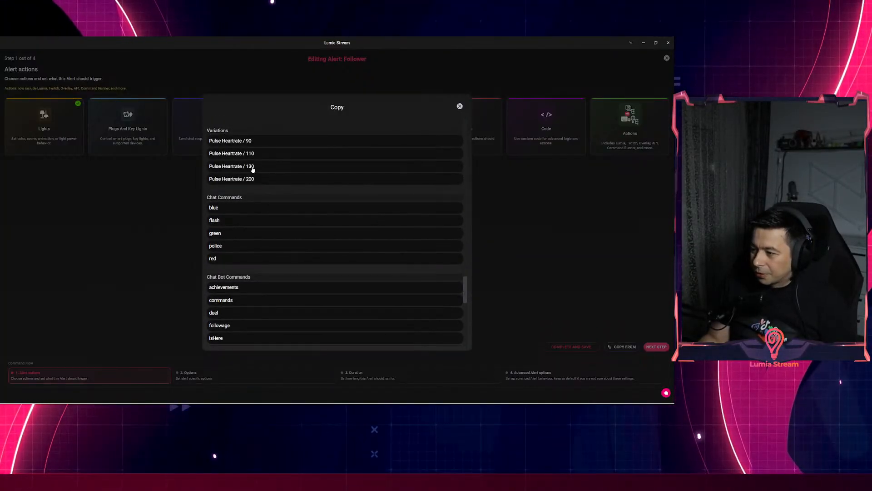
{"action": "scroll", "coordinate": [250, 181], "scroll_direction": "down", "scroll_amount": 1}
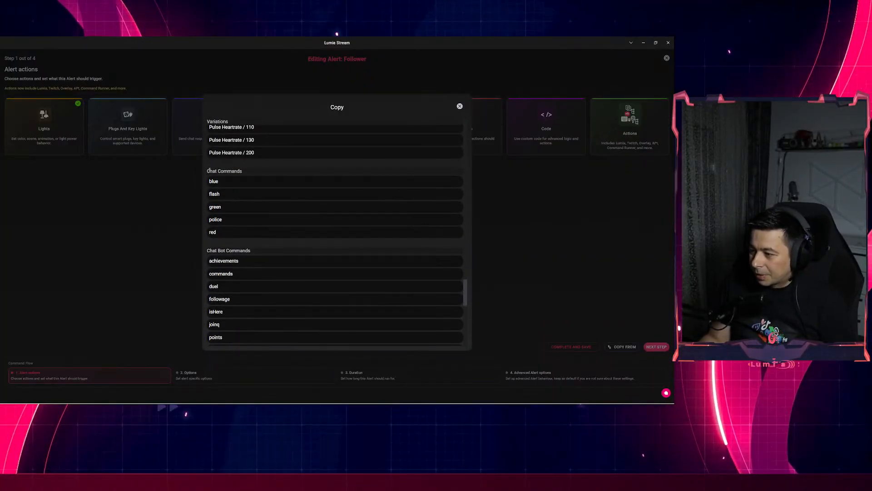
{"action": "scroll", "coordinate": [247, 174], "scroll_direction": "down", "scroll_amount": 3}
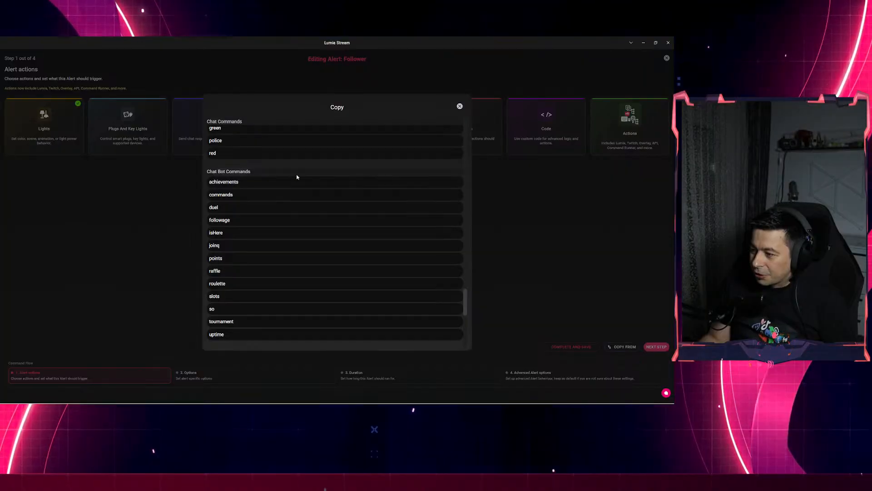
{"action": "scroll", "coordinate": [279, 208], "scroll_direction": "down", "scroll_amount": 7}
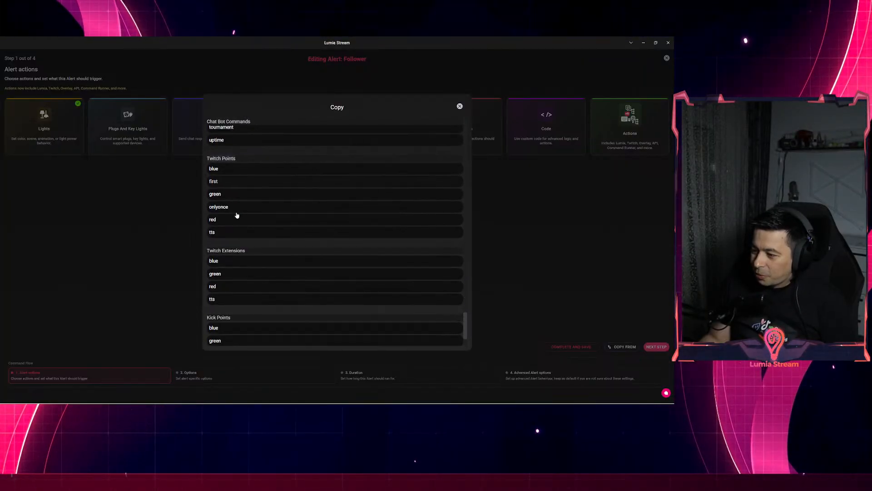
{"action": "scroll", "coordinate": [236, 215], "scroll_direction": "down", "scroll_amount": 1}
{"action": "scroll", "coordinate": [268, 241], "scroll_direction": "down", "scroll_amount": 1}
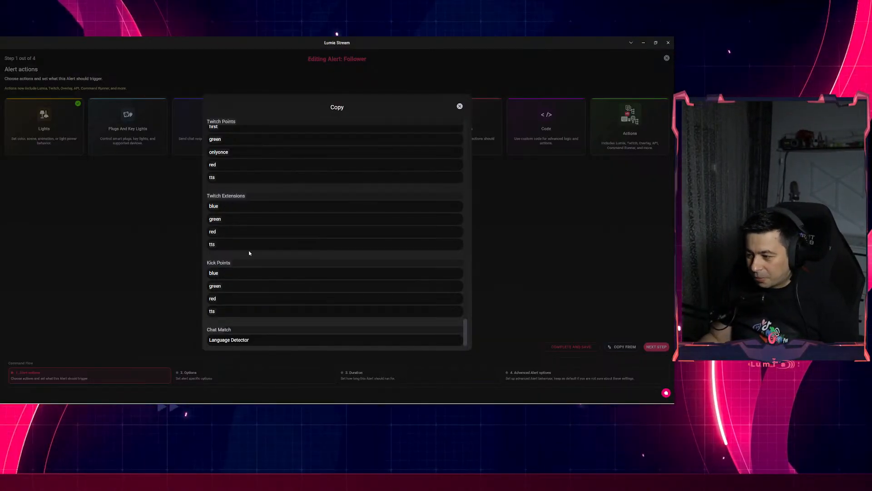
{"action": "scroll", "coordinate": [250, 253], "scroll_direction": "up", "scroll_amount": 5}
{"action": "scroll", "coordinate": [331, 177], "scroll_direction": "up", "scroll_amount": 10}
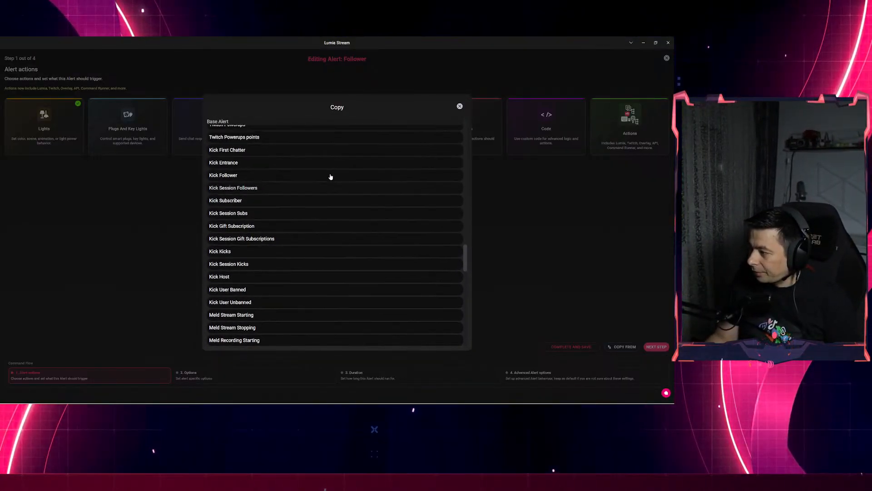
{"action": "left_click_drag", "start_coordinate": [464, 238], "coordinate": [463, 115]}
- Search the copy list for "bit", copy the Twitch Bits settings into the Follower alert, and save it
{"action": "left_click", "coordinate": [247, 135]}
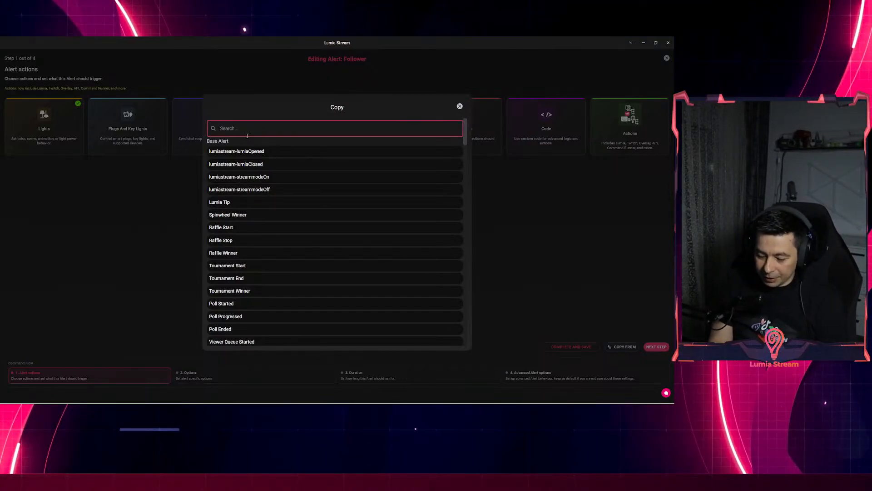
{"action": "type", "text": "bit"}
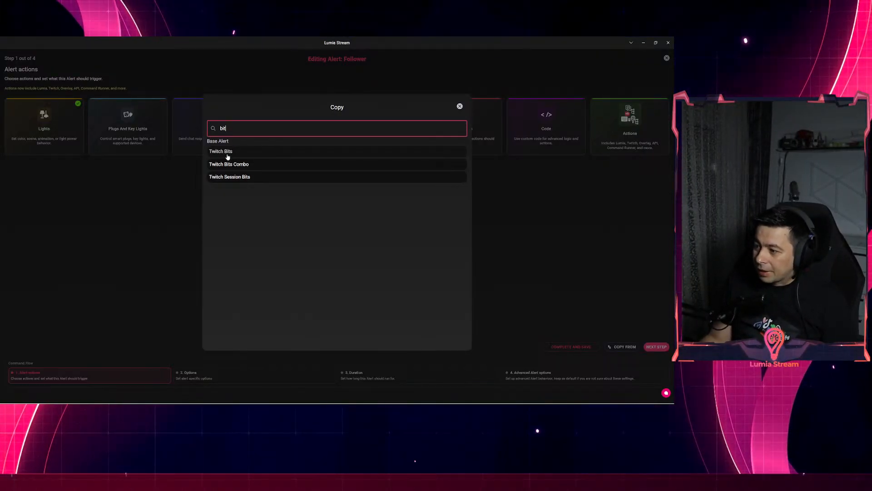
{"action": "left_click", "coordinate": [227, 154]}
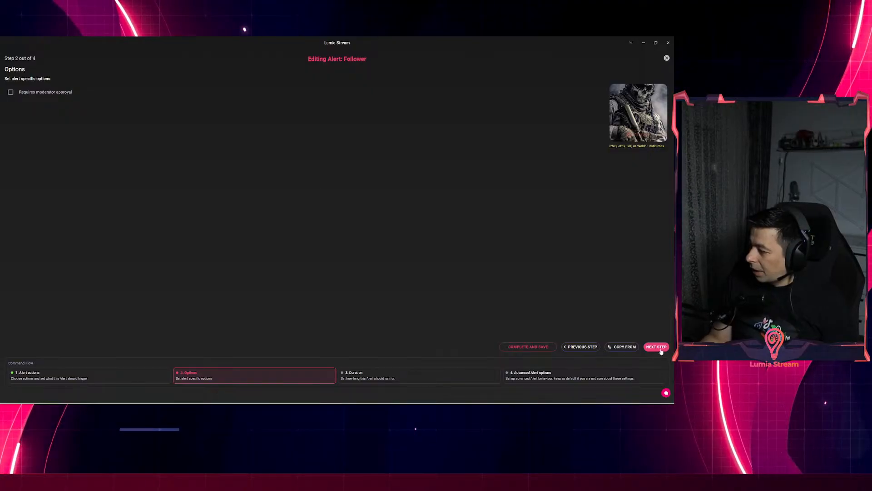
{"action": "left_click", "coordinate": [531, 347]}
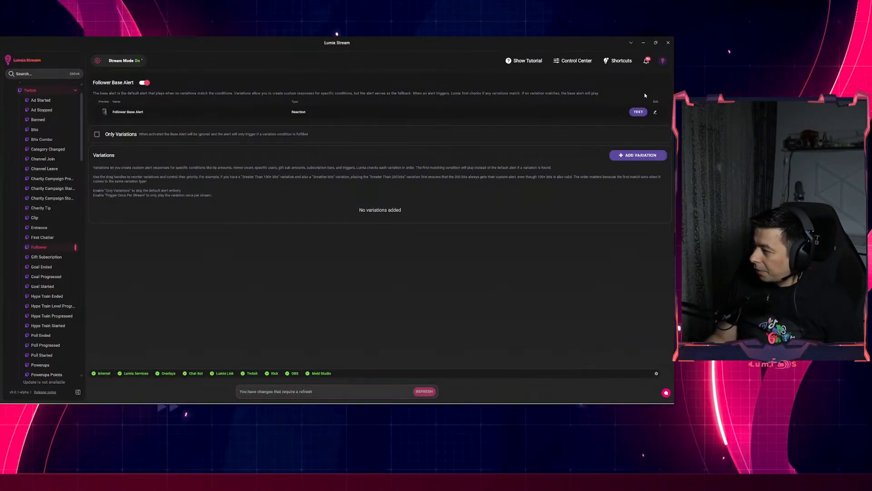
- Edit the Twitch Follower base alert and check its Lights type and value
{"action": "left_click", "coordinate": [655, 111]}
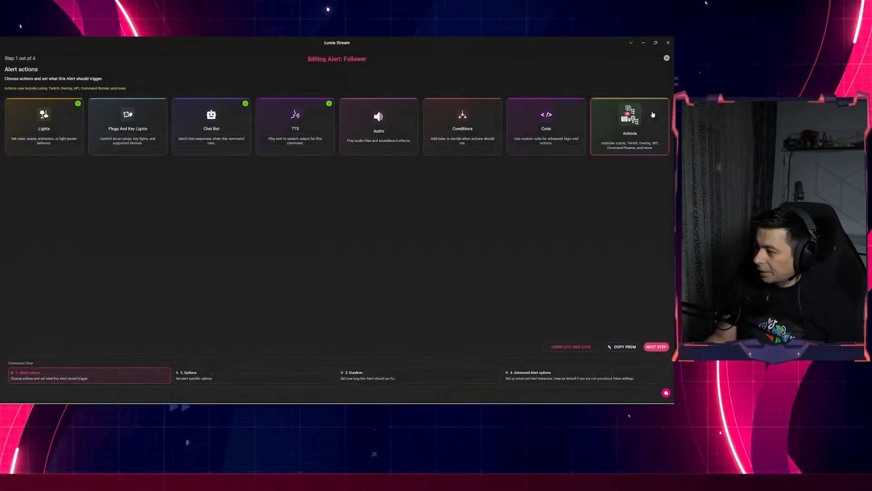
{"action": "left_click", "coordinate": [50, 135]}
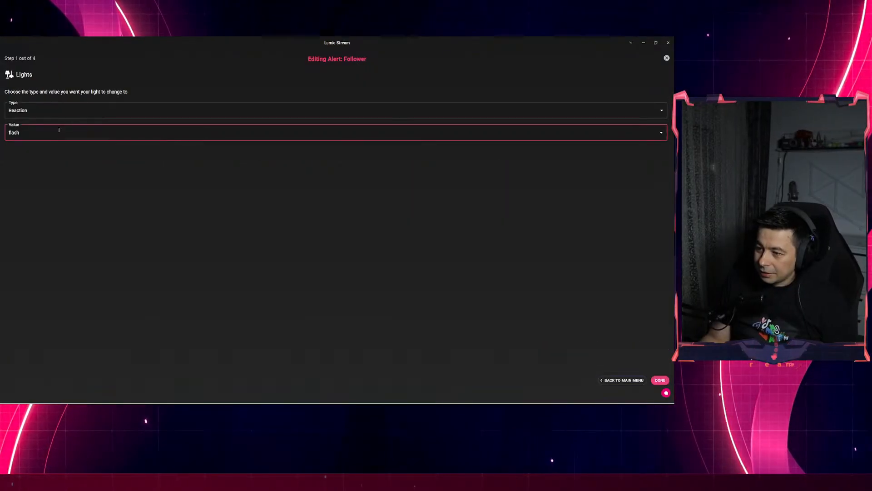
{"action": "left_click", "coordinate": [623, 380]}
- Replace the Follower alert's copied Chat Bot message with the default message
{"action": "left_click", "coordinate": [220, 132]}
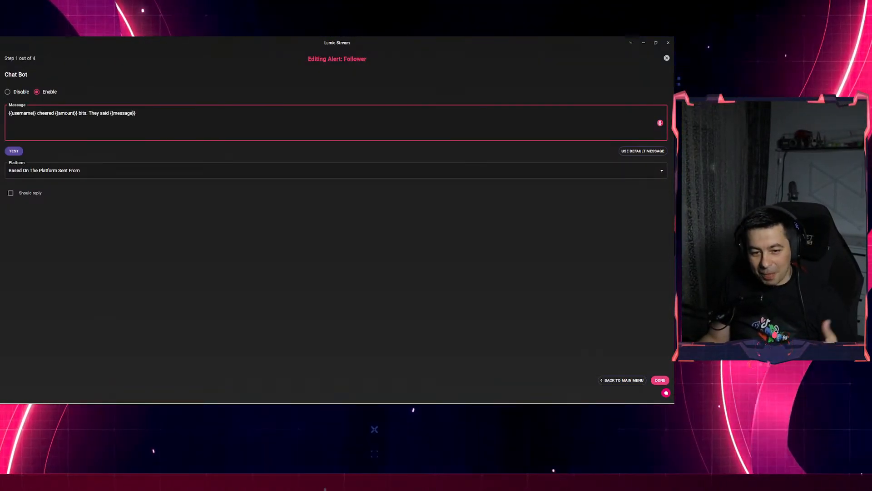
{"action": "left_click", "coordinate": [193, 144]}
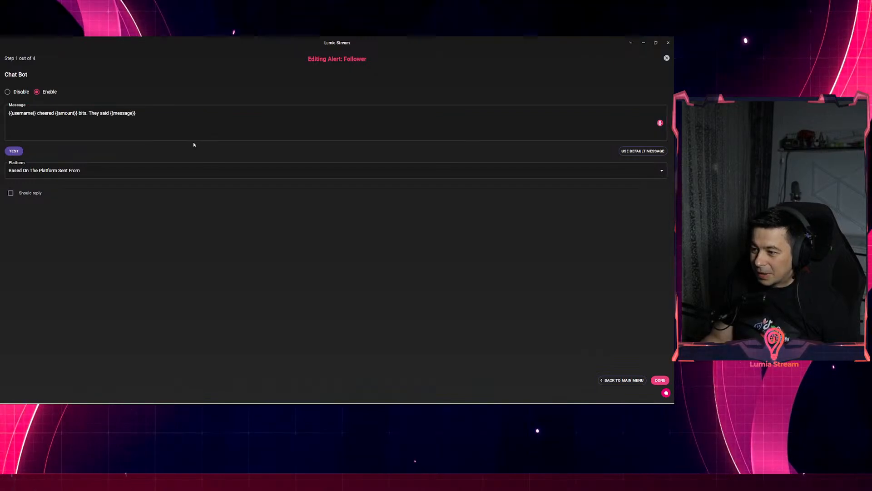
{"action": "left_click", "coordinate": [203, 117]}
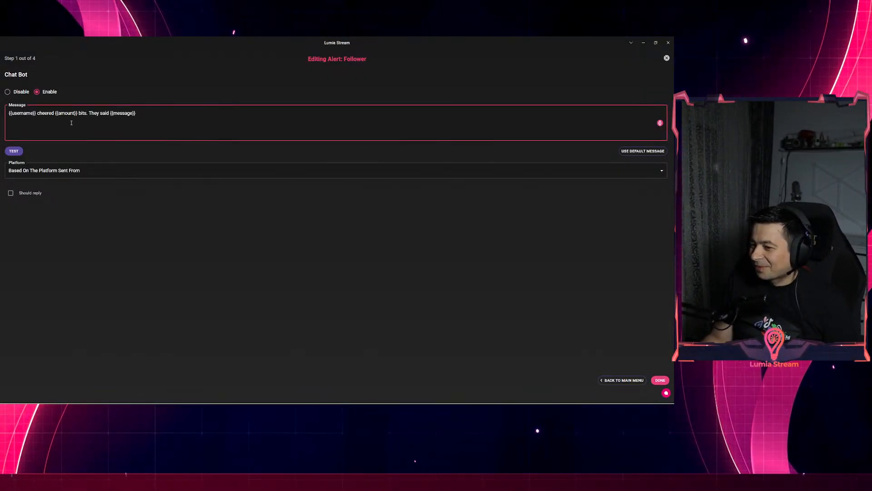
{"action": "left_click", "coordinate": [632, 152]}
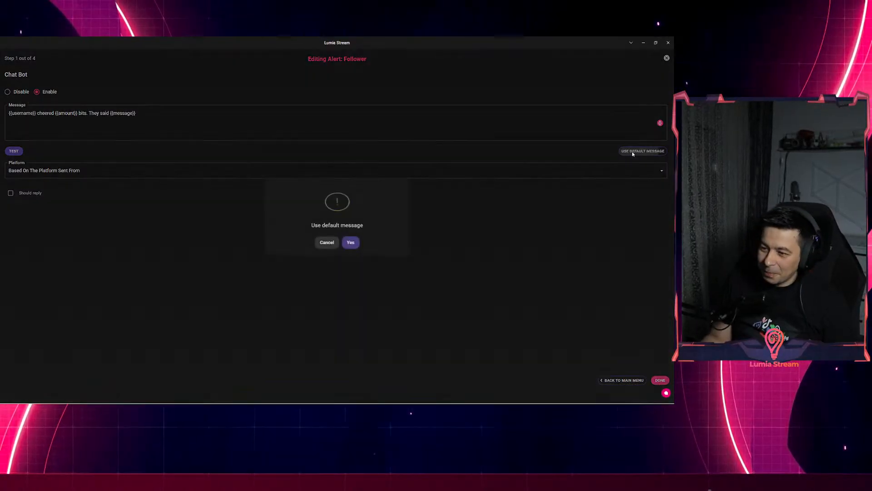
{"action": "left_click", "coordinate": [351, 245]}
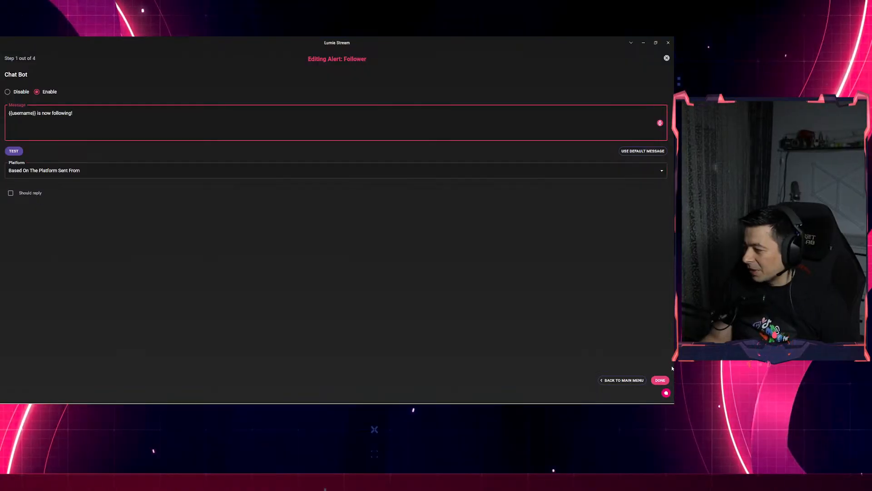
{"action": "left_click", "coordinate": [623, 380]}
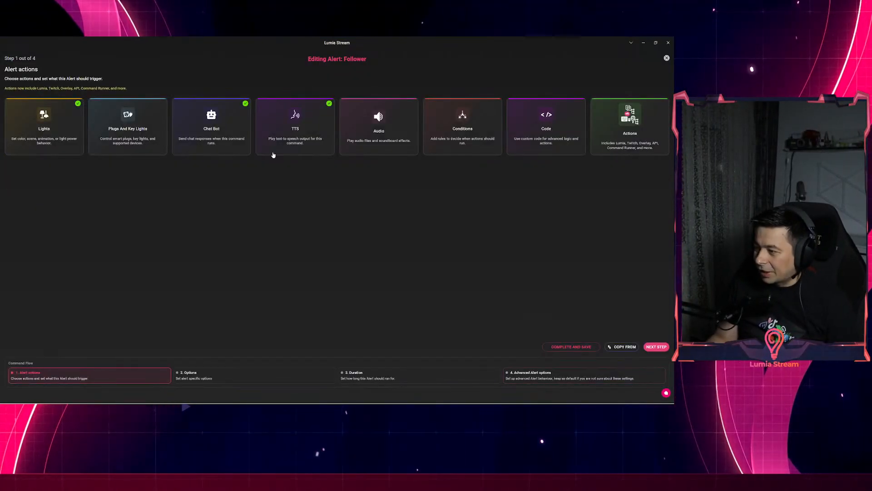
- Replace the Follower alert's text-to-speech message template with the default message, and complete and save the alert
{"action": "left_click", "coordinate": [287, 134]}
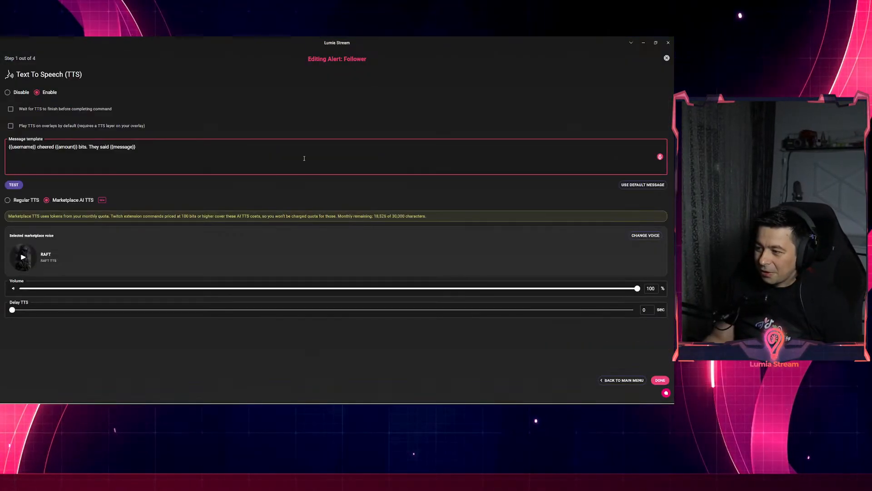
{"action": "left_click", "coordinate": [637, 186]}
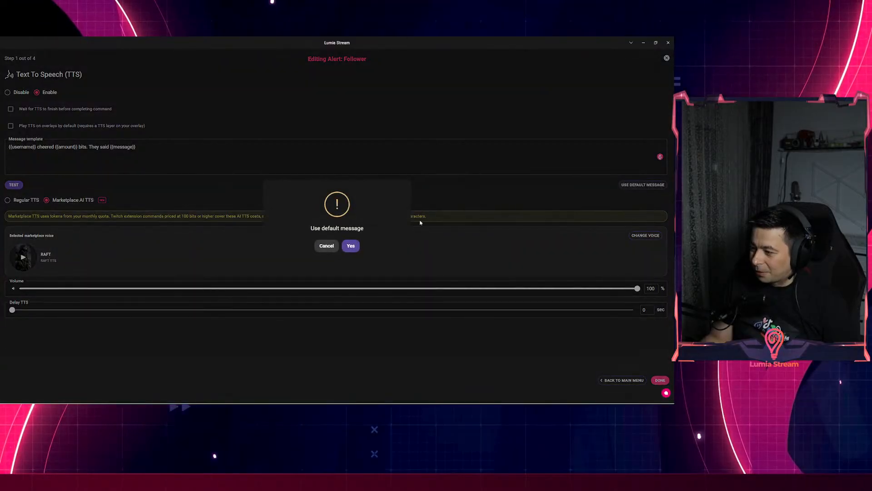
{"action": "left_click", "coordinate": [351, 245]}
{"action": "left_click", "coordinate": [37, 162]}
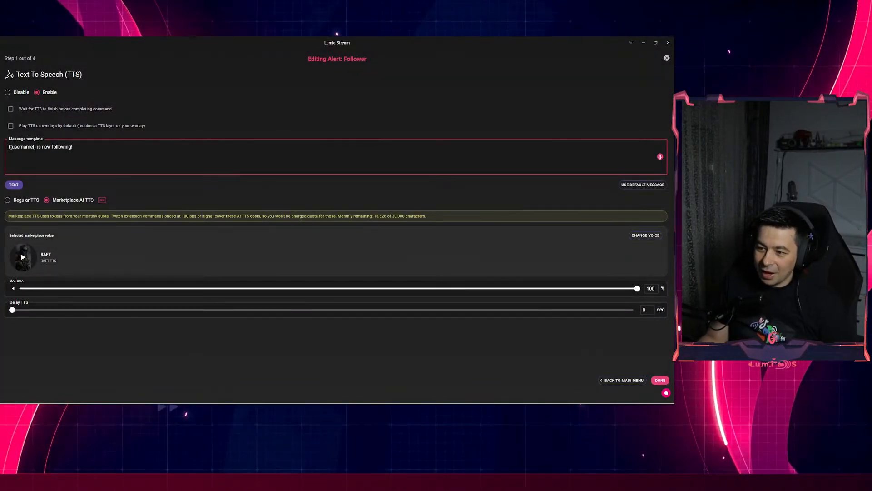
{"action": "left_click", "coordinate": [63, 148]}
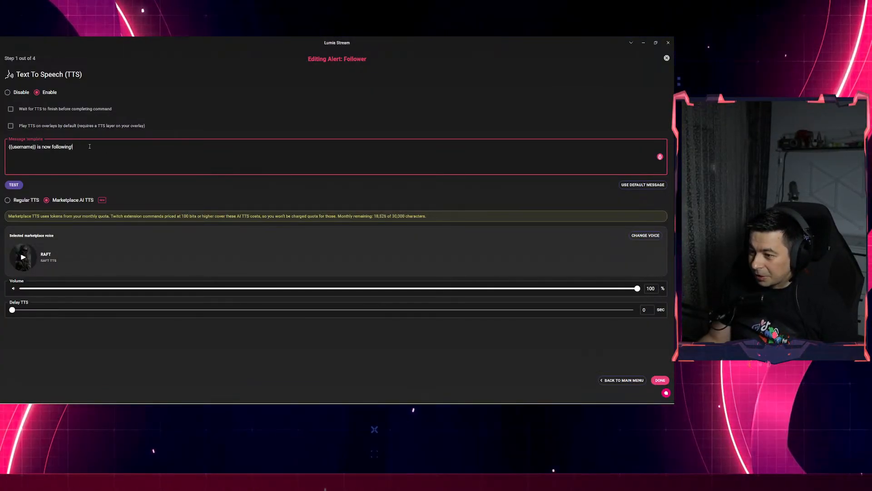
{"action": "left_click", "coordinate": [660, 380]}
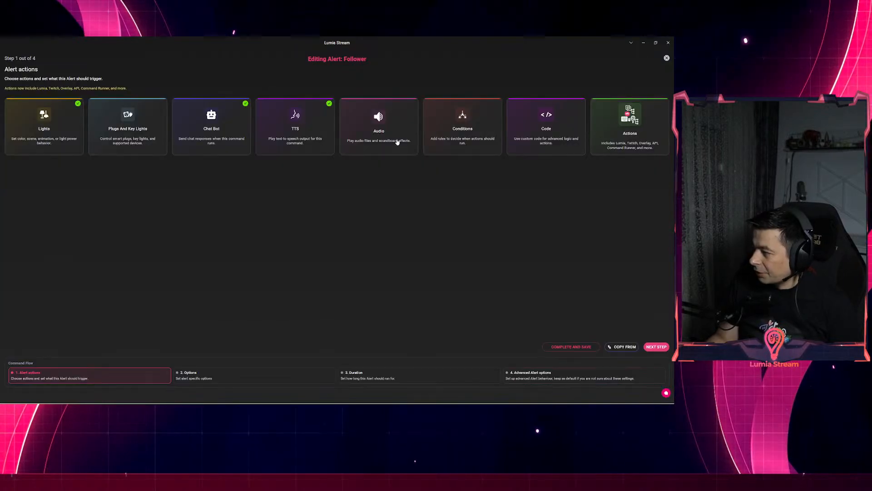
{"action": "left_click", "coordinate": [576, 347]}
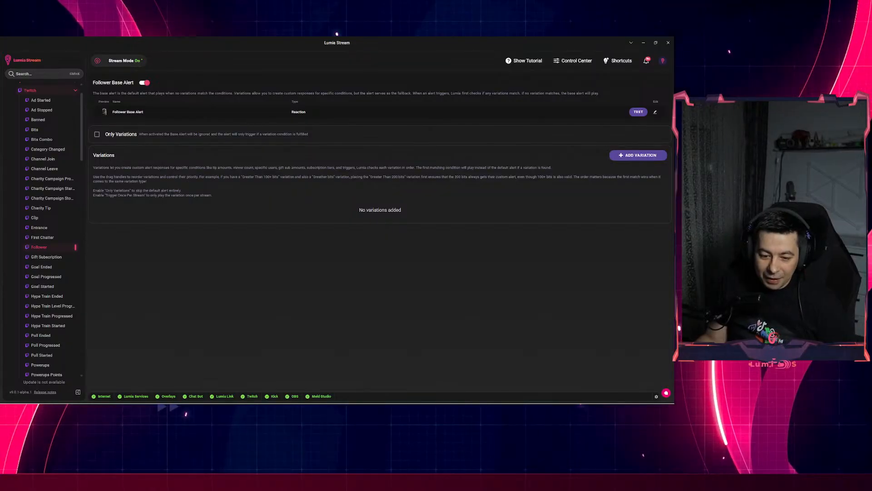
- Edit the Kick Follower base alert, search the copy list for "foll", copy the Twitch Follower settings into it, and save it
{"action": "scroll", "coordinate": [43, 266], "scroll_direction": "down", "scroll_amount": 10}
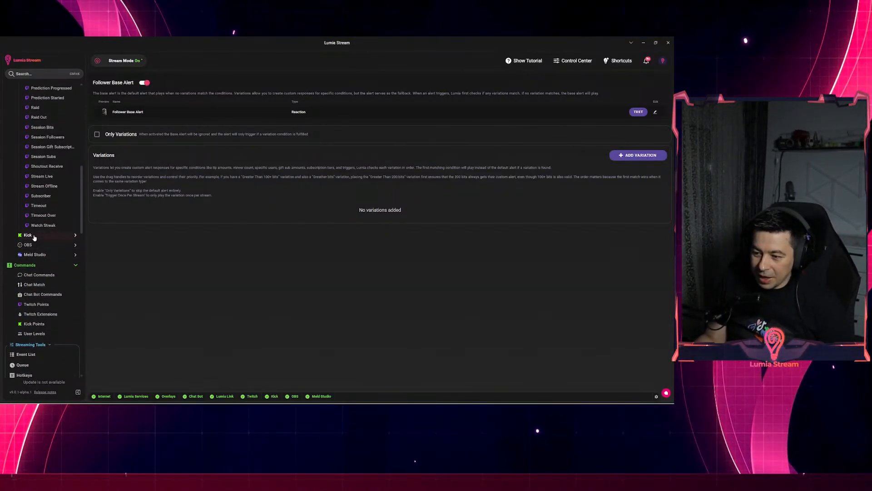
{"action": "left_click", "coordinate": [34, 236]}
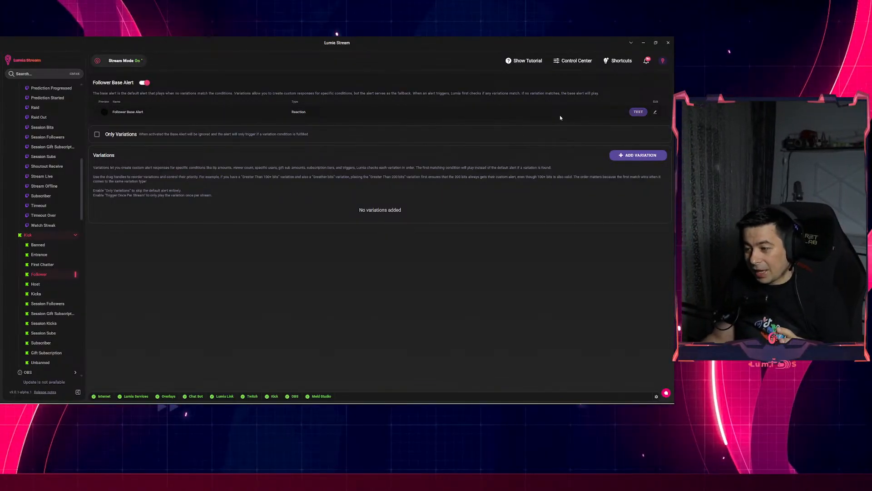
{"action": "left_click", "coordinate": [656, 114]}
{"action": "left_click", "coordinate": [624, 346]}
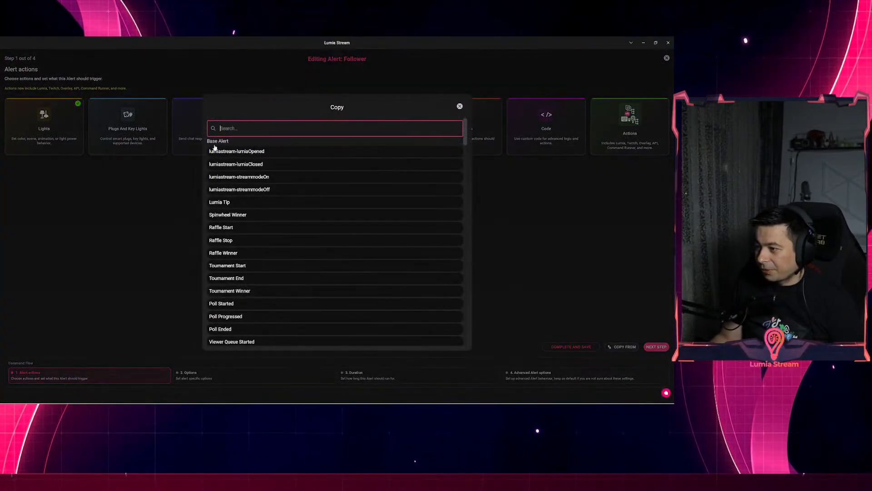
{"action": "type", "text": "foll"}
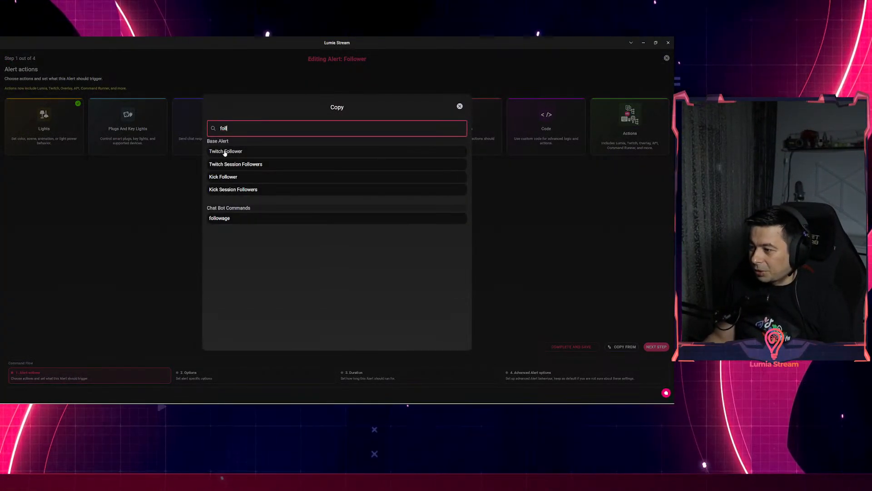
{"action": "left_click", "coordinate": [225, 152]}
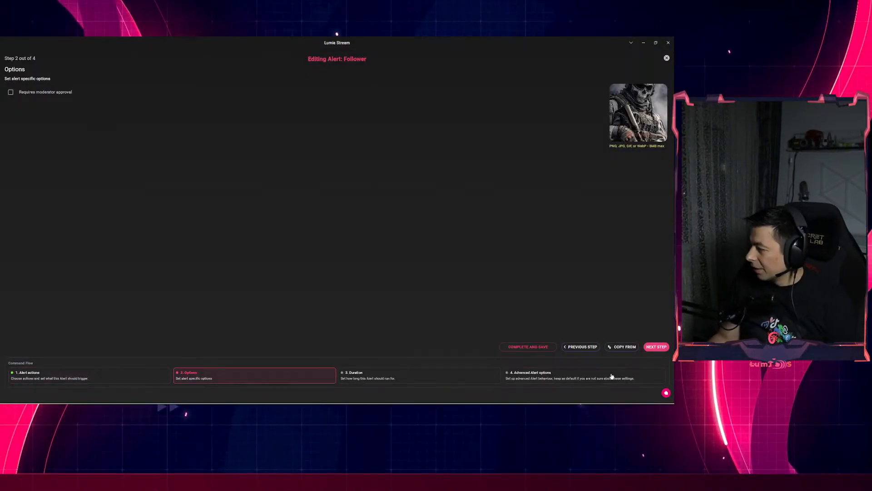
{"action": "left_click", "coordinate": [526, 346]}
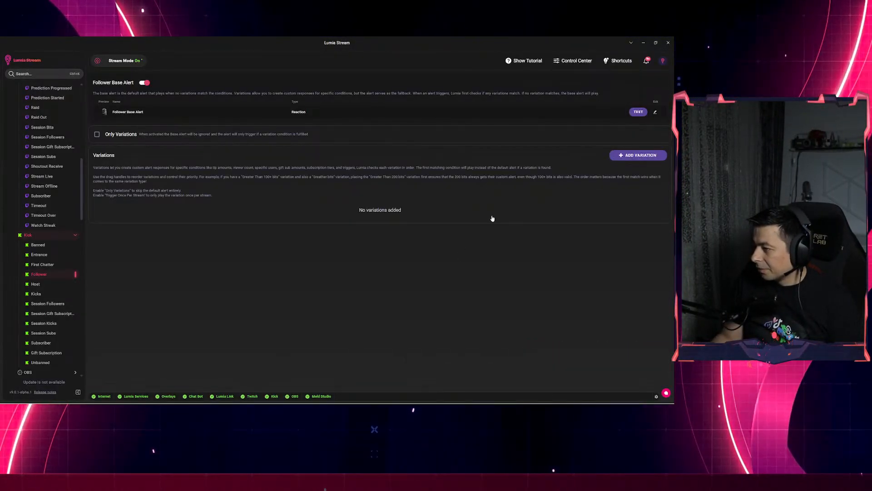
- Reopen the Kick Follower base alert for editing and check its Chat Bot message
{"action": "left_click", "coordinate": [655, 111]}
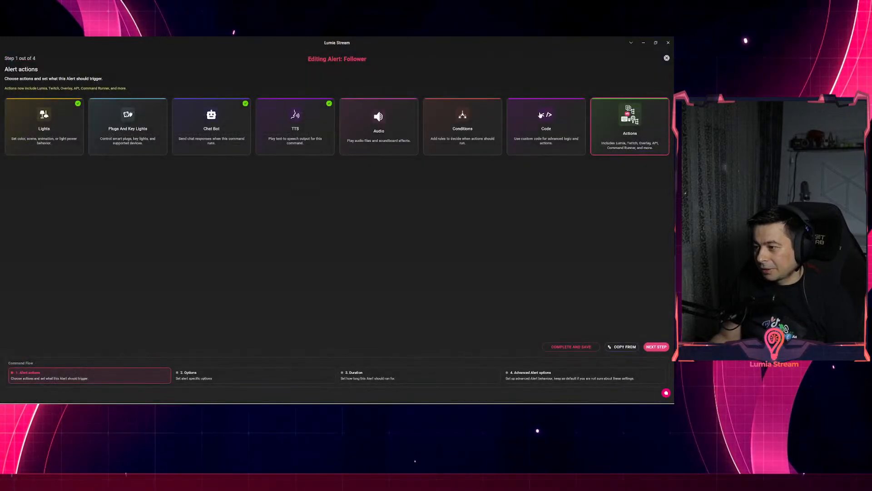
{"action": "left_click", "coordinate": [211, 125]}
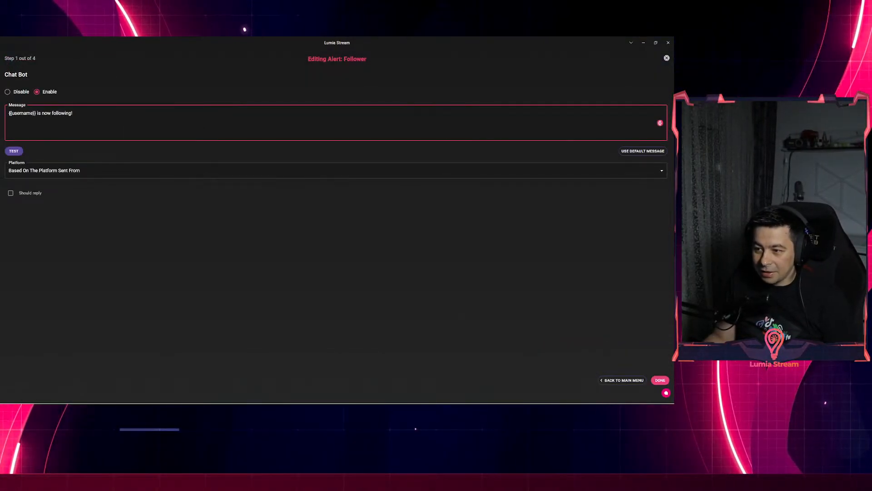
{"action": "left_click", "coordinate": [660, 381]}
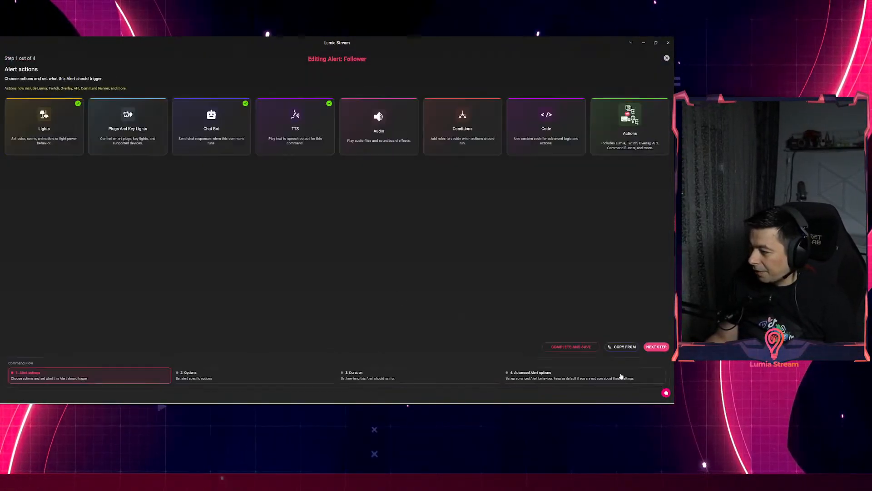
- Change the Kick Follower alert's marketplace TTS voice to Naruto from My Voices, and complete and save the alert
{"action": "left_click", "coordinate": [268, 122]}
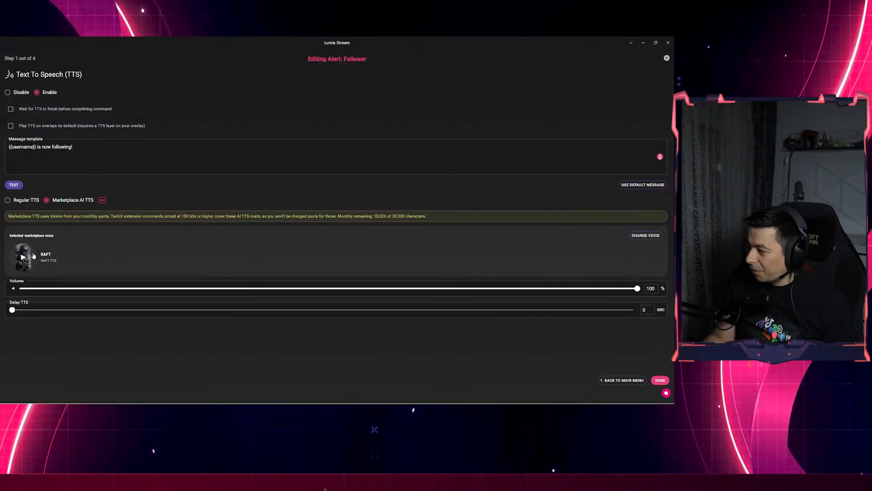
{"action": "left_click", "coordinate": [645, 236]}
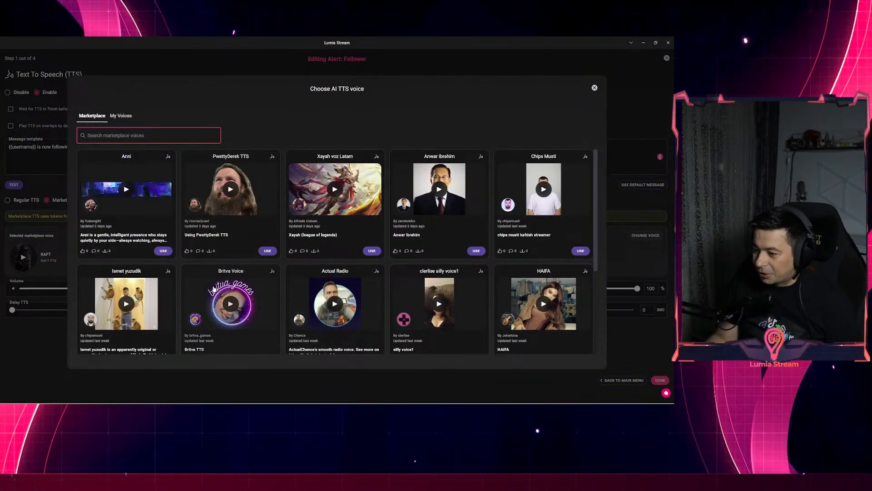
{"action": "left_click", "coordinate": [120, 116]}
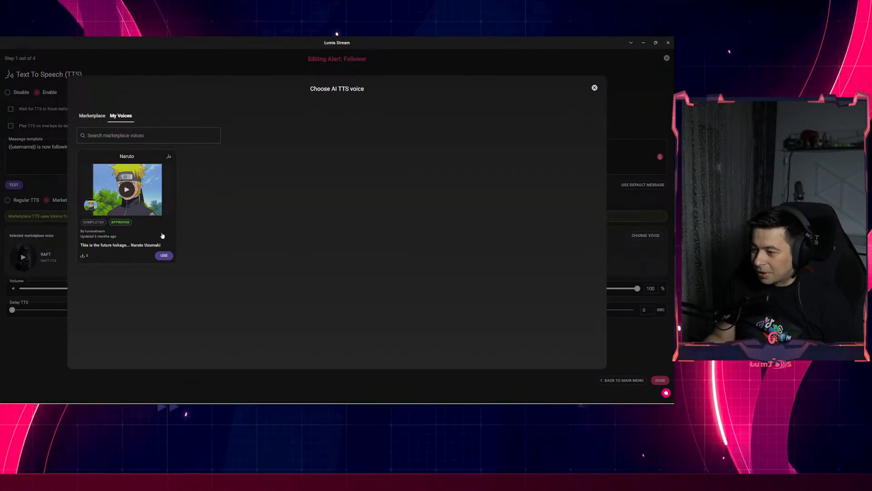
{"action": "left_click", "coordinate": [164, 255]}
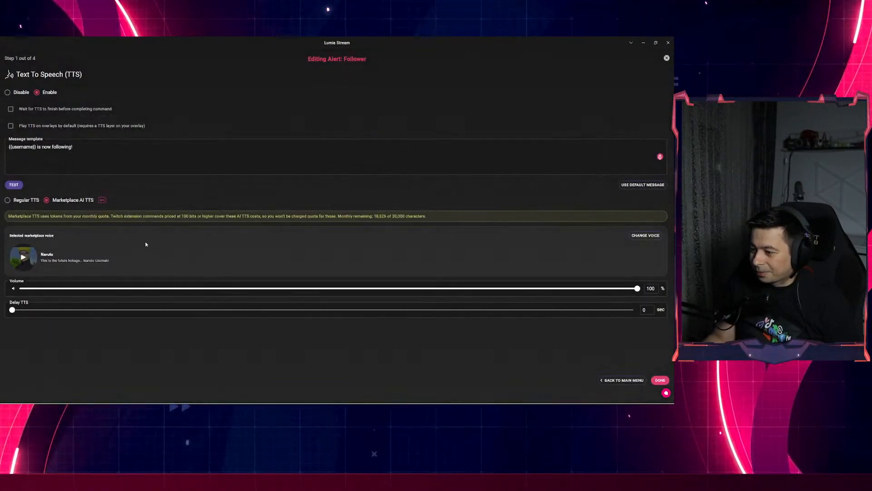
{"action": "left_click", "coordinate": [629, 382]}
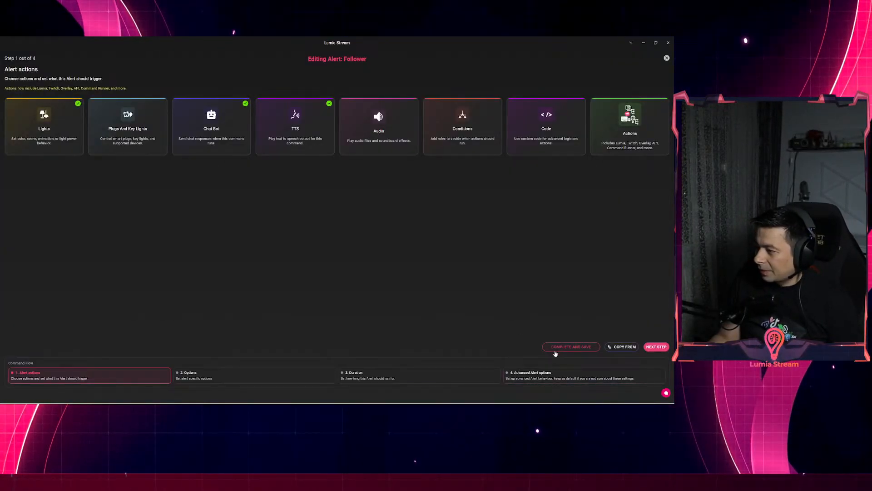
{"action": "left_click", "coordinate": [556, 348]}
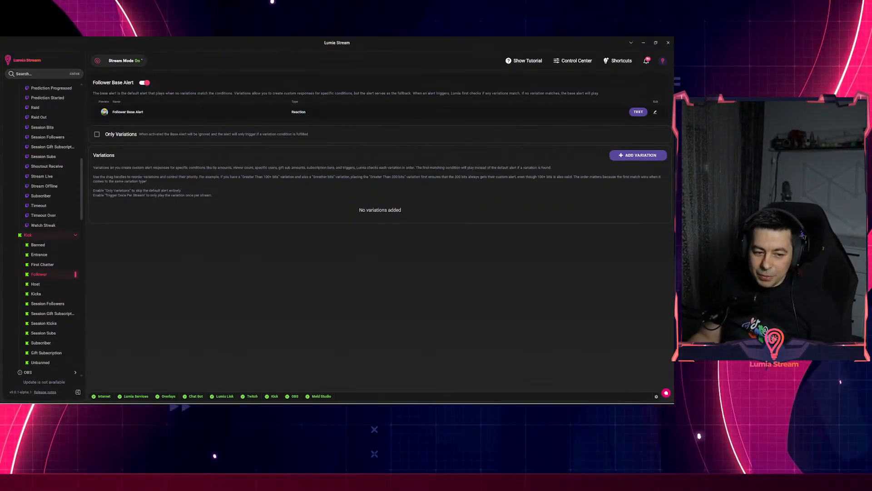
- View the Twitch Hype Train Started and Hype Train Ended alerts
{"action": "scroll", "coordinate": [49, 192], "scroll_direction": "up", "scroll_amount": 2}
{"action": "scroll", "coordinate": [49, 191], "scroll_direction": "up", "scroll_amount": 3}
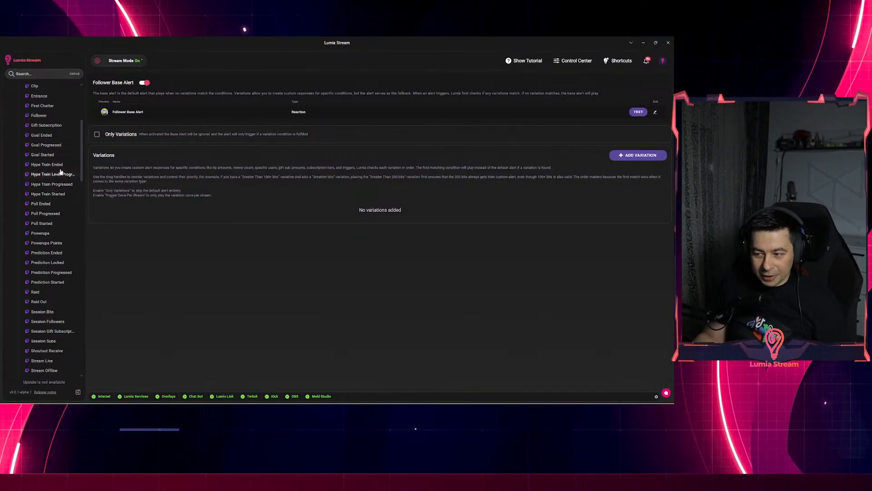
{"action": "left_click", "coordinate": [46, 194]}
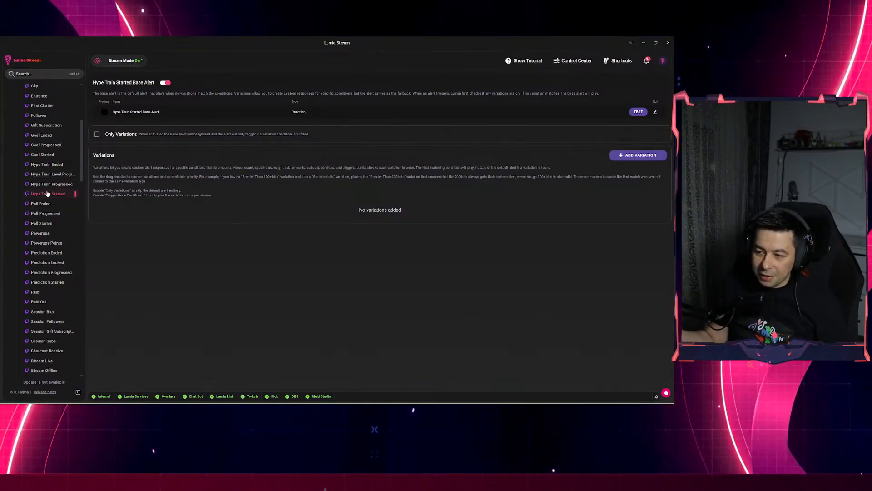
{"action": "left_click", "coordinate": [49, 165]}
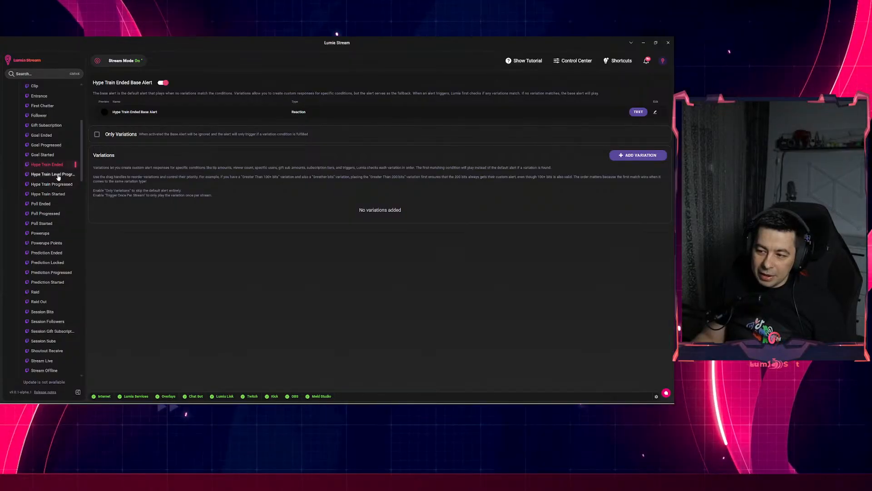
- Draft a variation for the Twitch Hype Train Level Progressed alert with condition Equal To Number and value 5, and discard it
{"action": "left_click", "coordinate": [58, 176]}
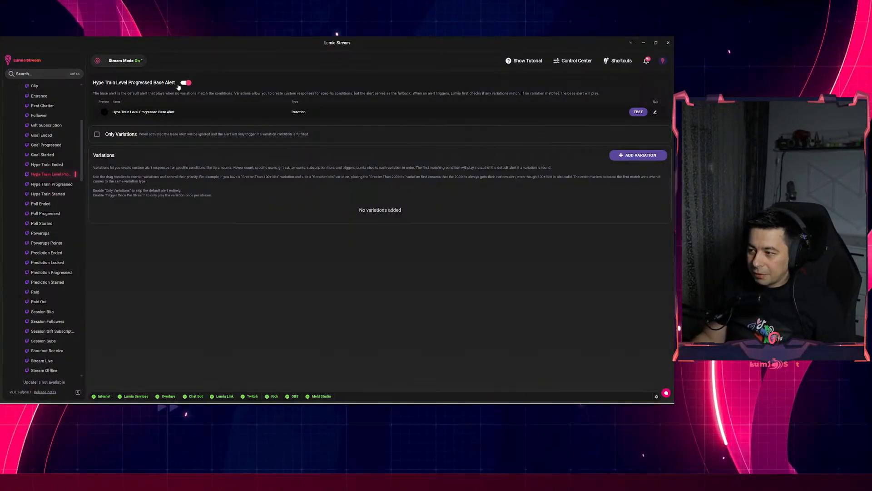
{"action": "left_click", "coordinate": [638, 155]}
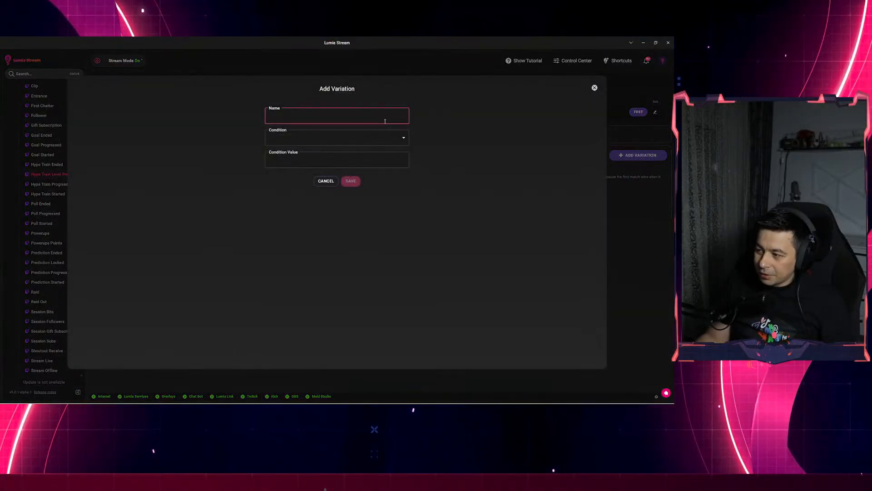
{"action": "left_click", "coordinate": [323, 139]}
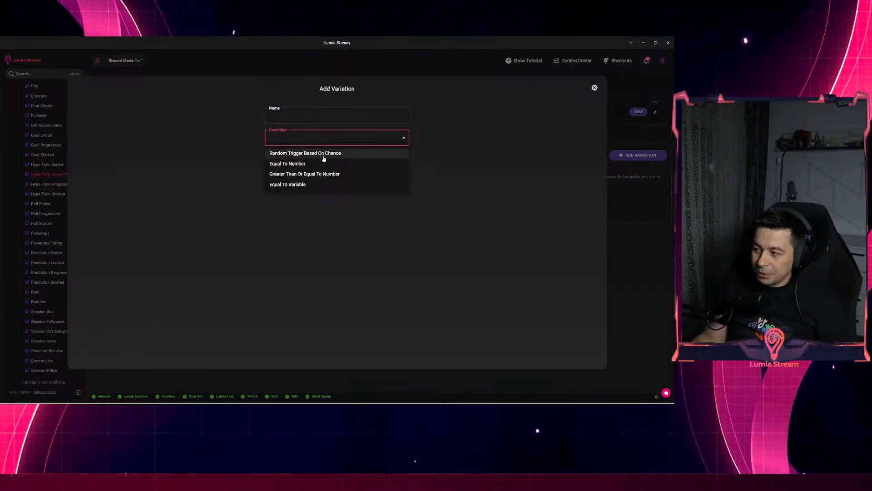
{"action": "left_click", "coordinate": [323, 164]}
{"action": "left_click", "coordinate": [298, 162]}
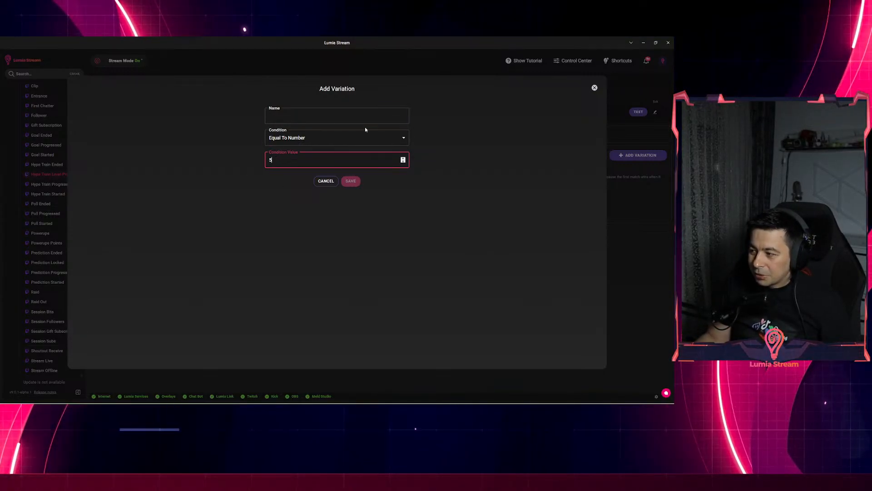
{"action": "left_click", "coordinate": [594, 88]}
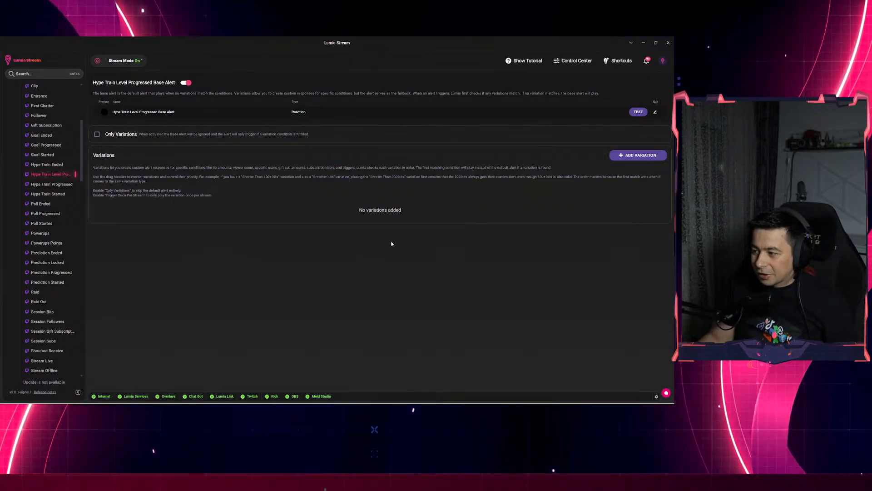
- View the Twitch Hype Train Progressed alert
{"action": "left_click", "coordinate": [45, 184]}
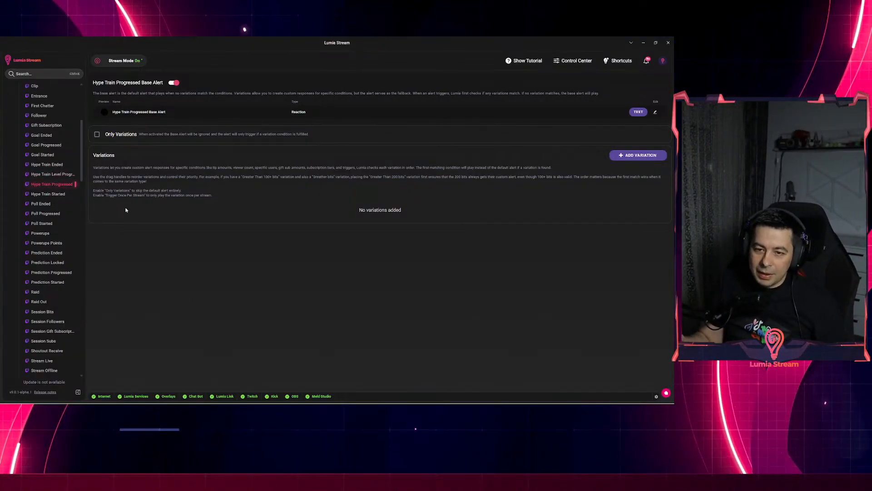
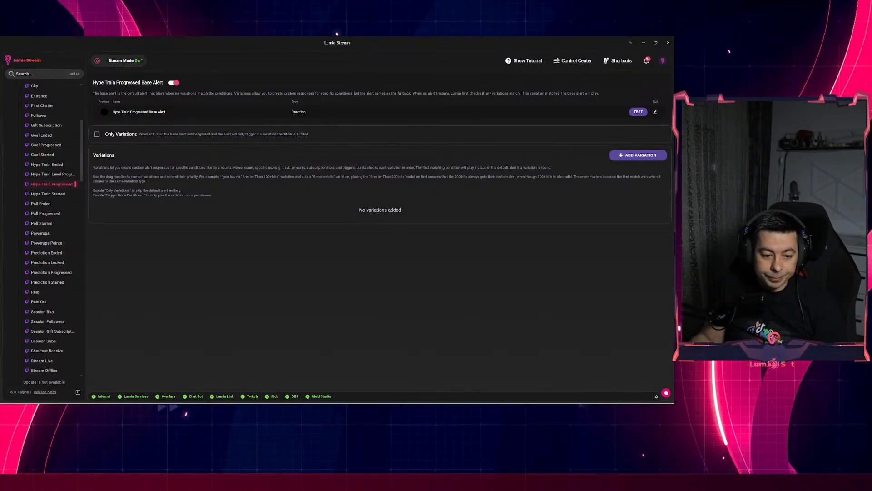
{"action": "key", "text": "alt+Tab"}
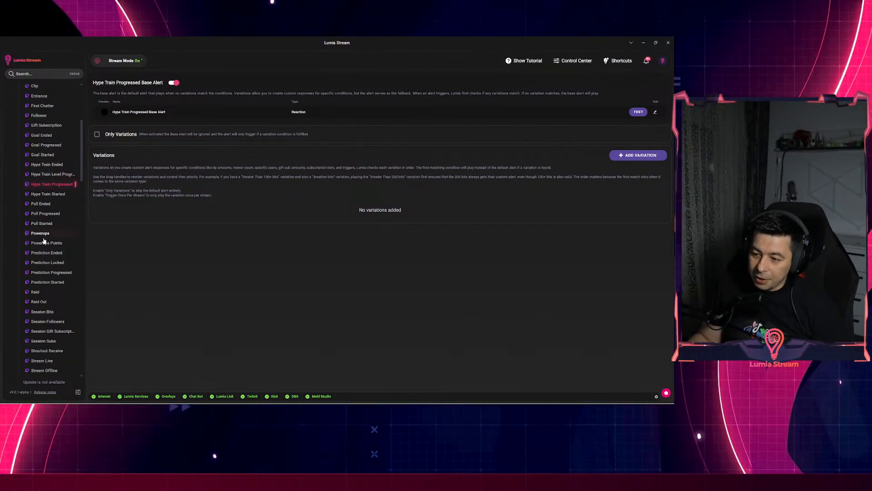
- Enable the Chat Bot response with its default message on the Twitch Raid base alert, save it and refresh the changes
{"action": "scroll", "coordinate": [38, 236], "scroll_direction": "down", "scroll_amount": 2}
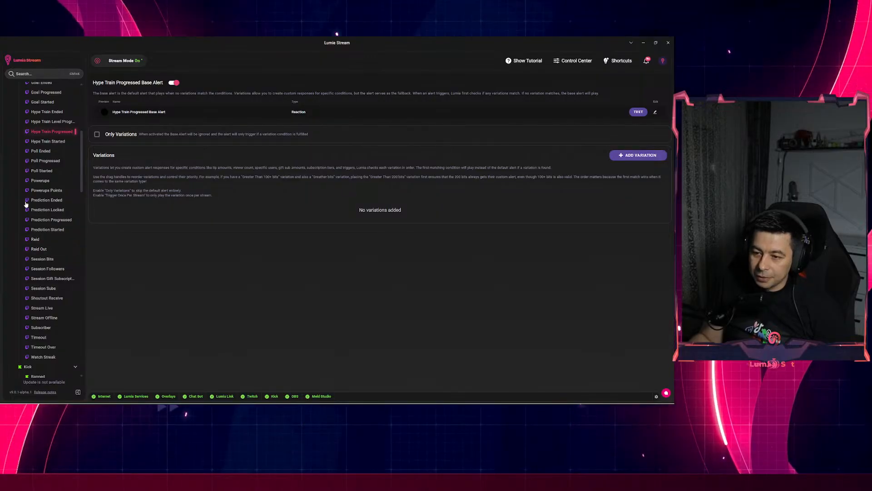
{"action": "left_click", "coordinate": [58, 239]}
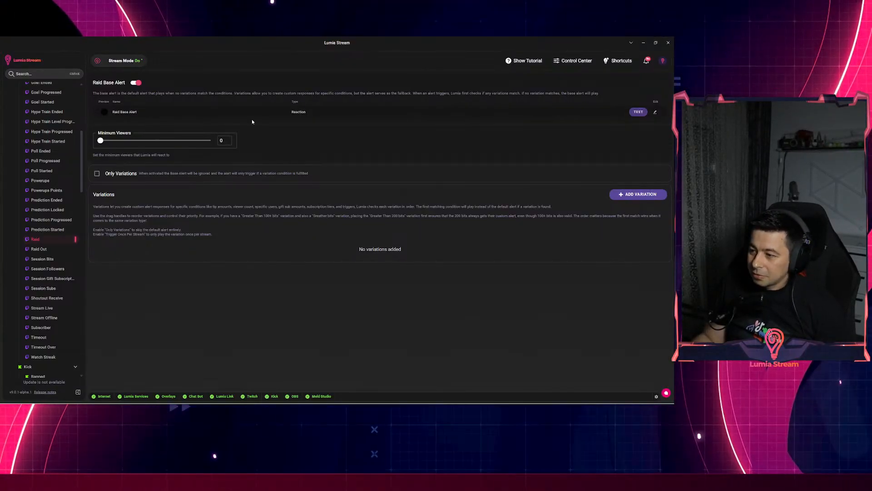
{"action": "left_click", "coordinate": [656, 112]}
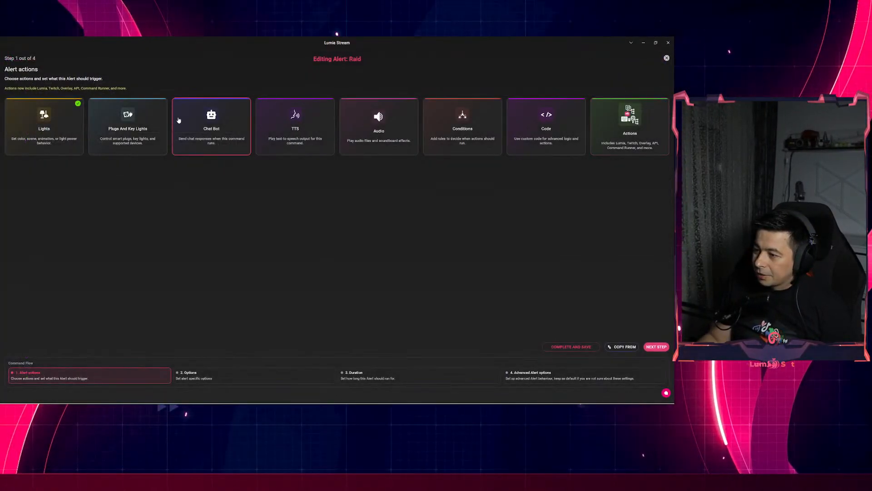
{"action": "left_click", "coordinate": [201, 129]}
{"action": "left_click", "coordinate": [48, 92]}
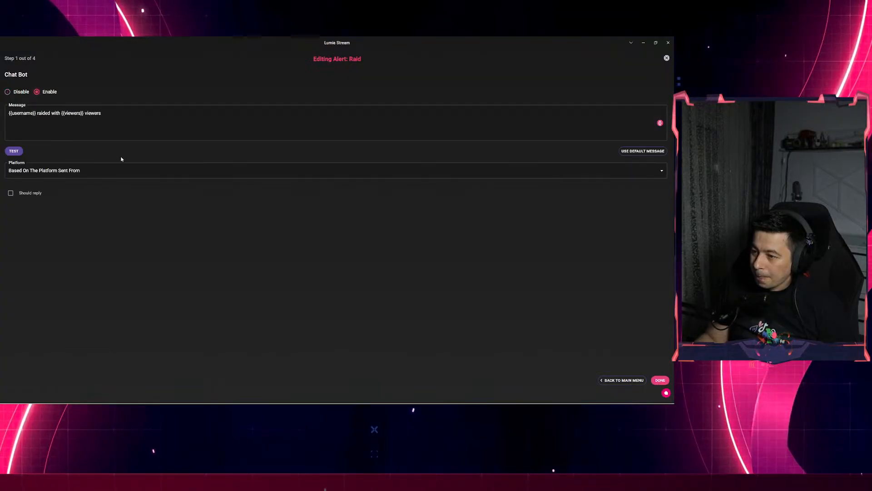
{"action": "left_click", "coordinate": [76, 114]}
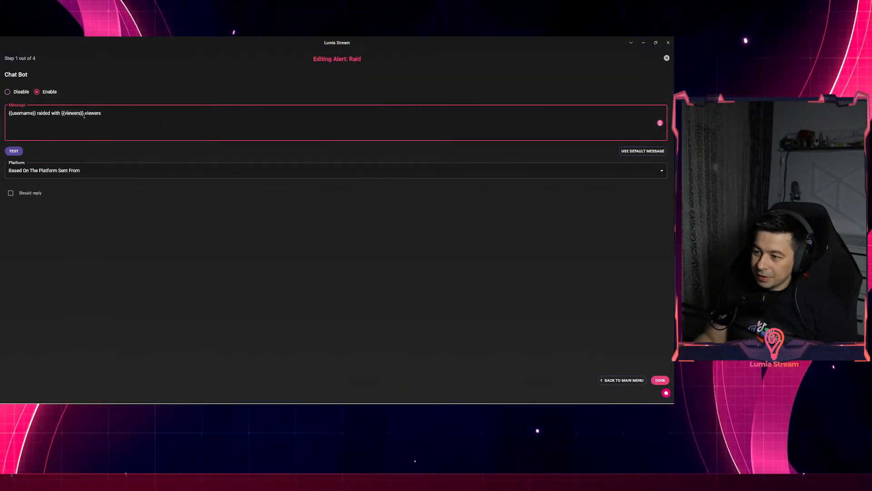
{"action": "left_click", "coordinate": [659, 381]}
{"action": "left_click", "coordinate": [577, 347]}
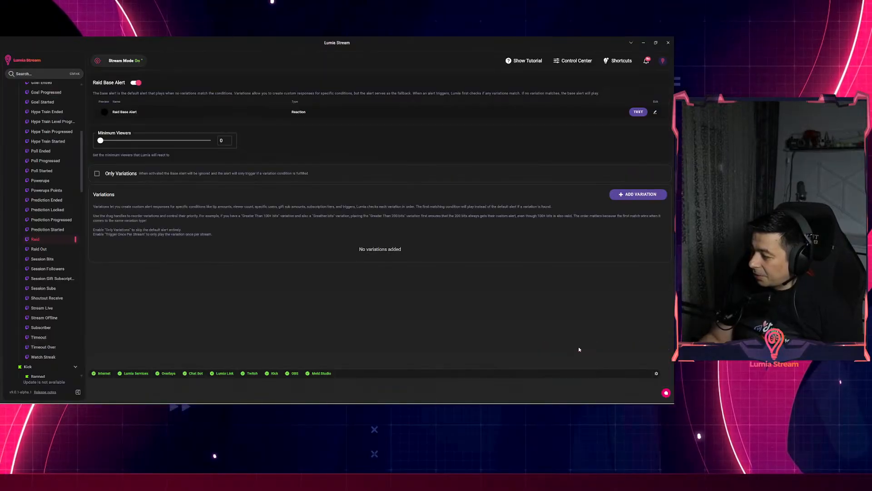
{"action": "left_click", "coordinate": [425, 391]}
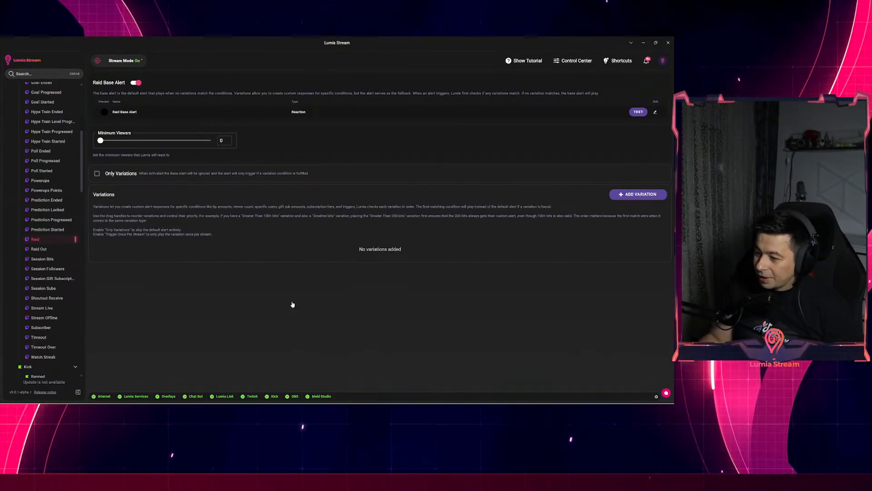
- Edit the Twitch Raid Out base alert and add an OBS Streaming Stop (StopStream) action at the start of the command
{"action": "left_click", "coordinate": [39, 249]}
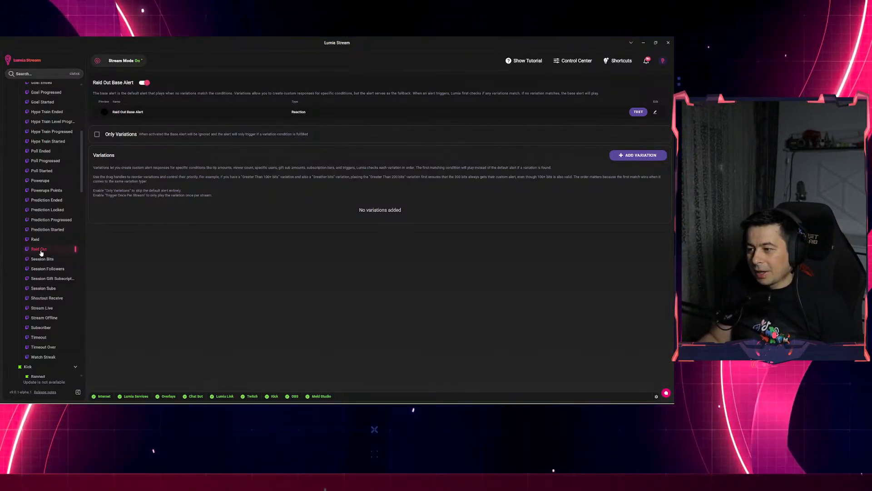
{"action": "left_click", "coordinate": [655, 112]}
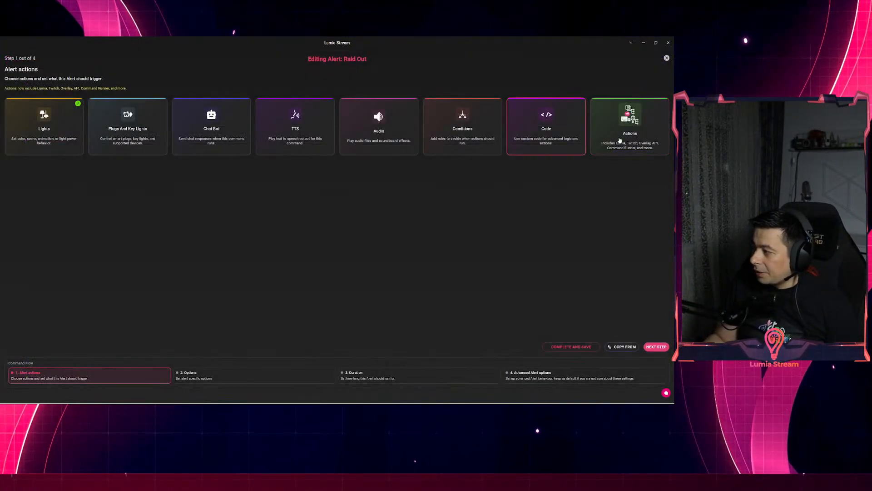
{"action": "left_click", "coordinate": [614, 140]}
{"action": "left_click", "coordinate": [91, 106]}
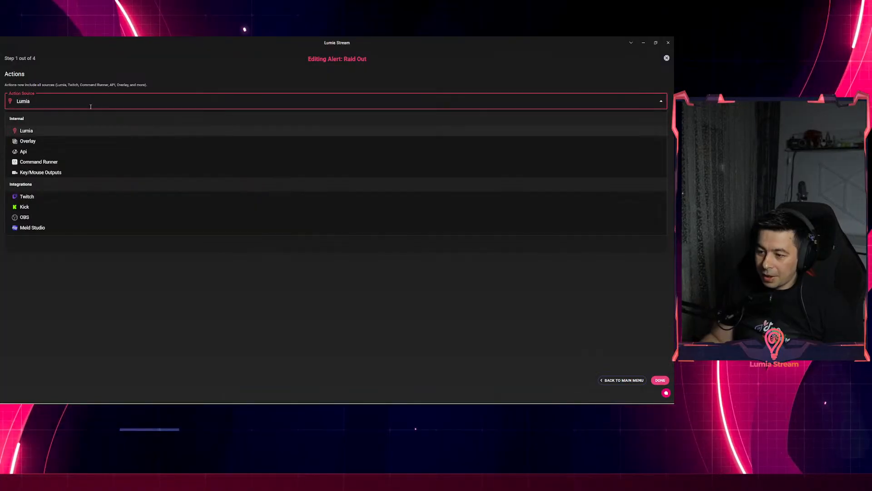
{"action": "left_click", "coordinate": [43, 217]}
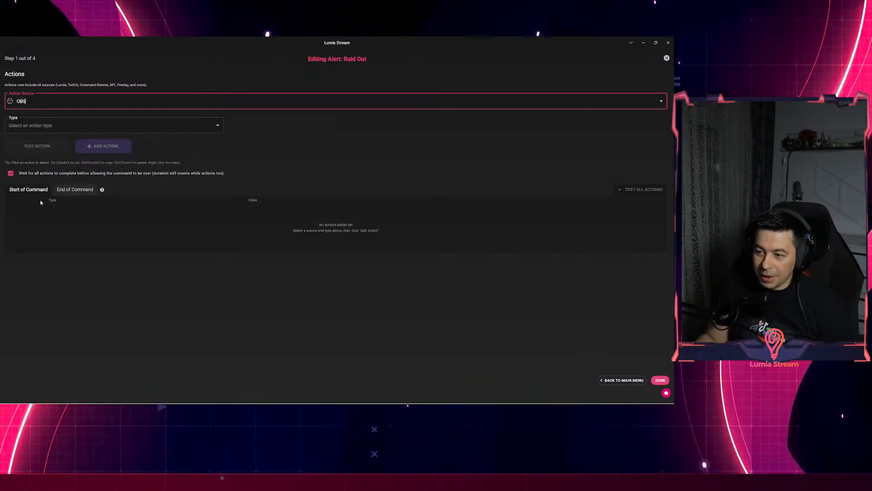
{"action": "left_click", "coordinate": [62, 125]}
{"action": "type", "text": "stop"}
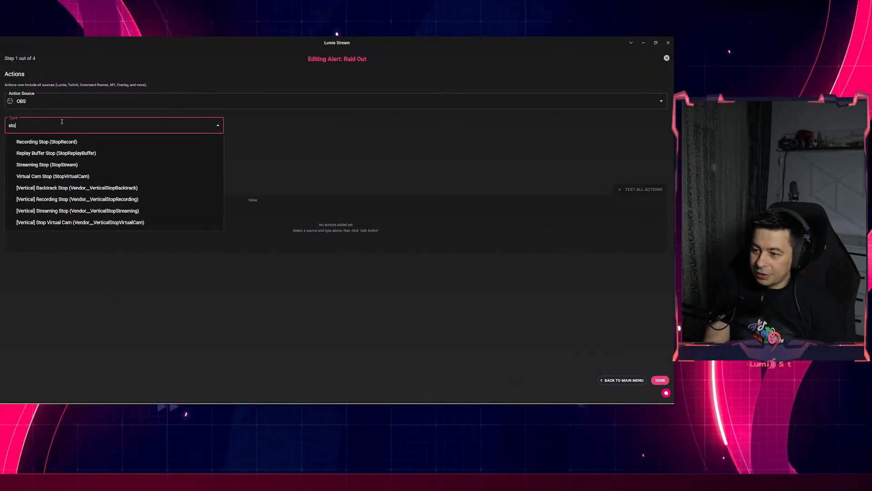
{"action": "left_click", "coordinate": [42, 164]}
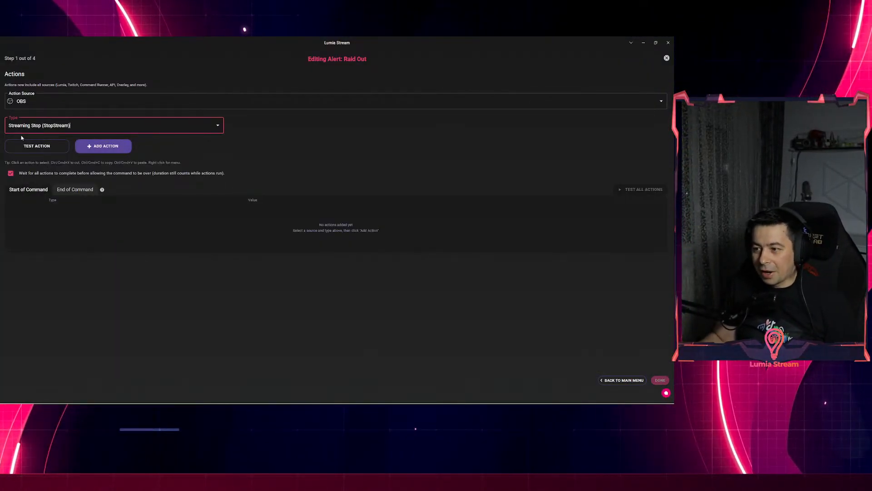
{"action": "left_click", "coordinate": [98, 146]}
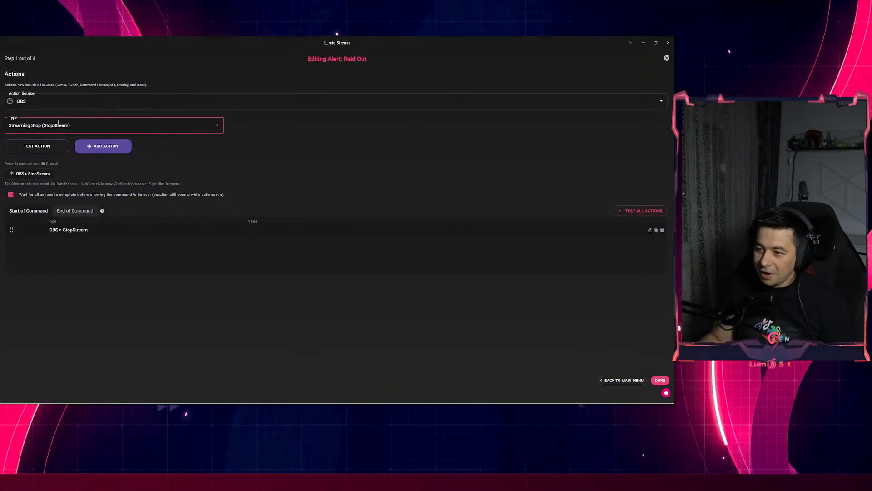
- Add an OBS Delay action of 1 second after the stream-stop action
{"action": "left_click", "coordinate": [45, 128]}
{"action": "type", "text": "de"}
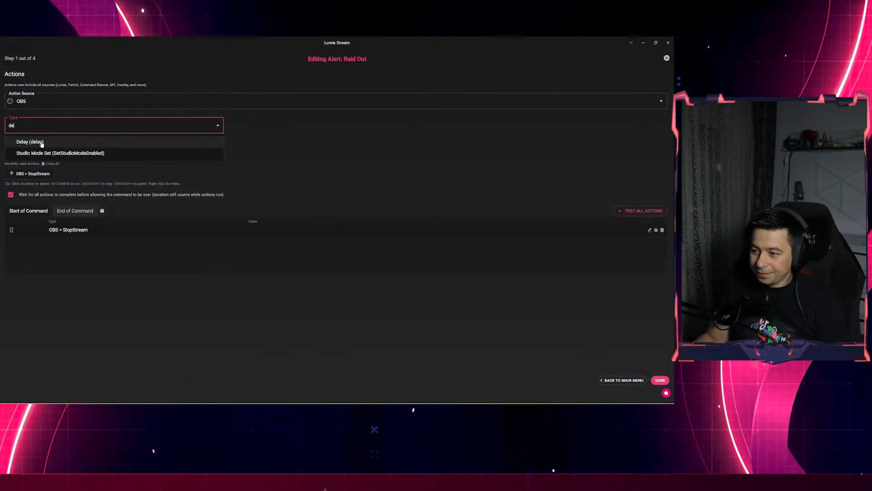
{"action": "left_click", "coordinate": [42, 143]}
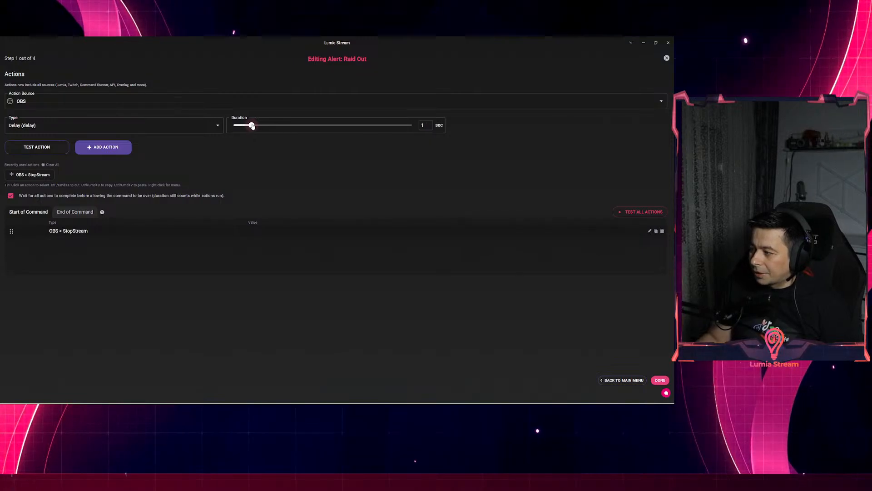
{"action": "left_click", "coordinate": [103, 147]}
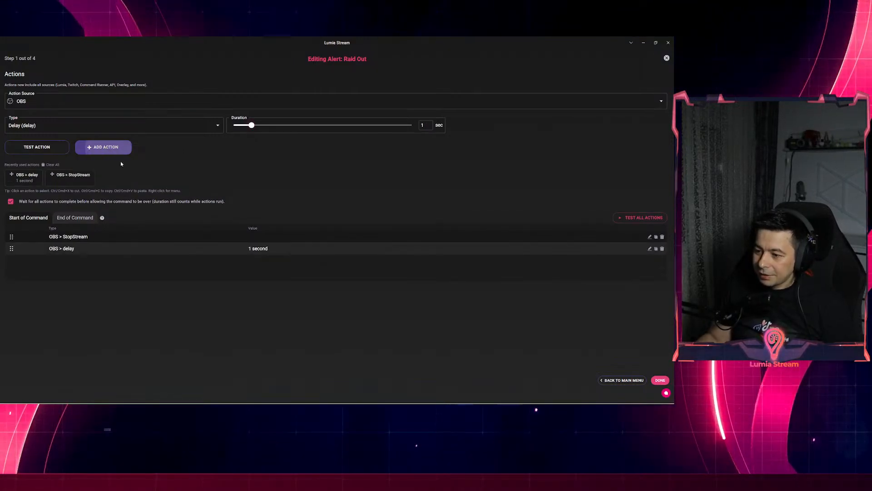
- Switch the action source to Command Runner and look through its available action types
{"action": "left_click", "coordinate": [39, 120]}
{"action": "left_click", "coordinate": [32, 102]}
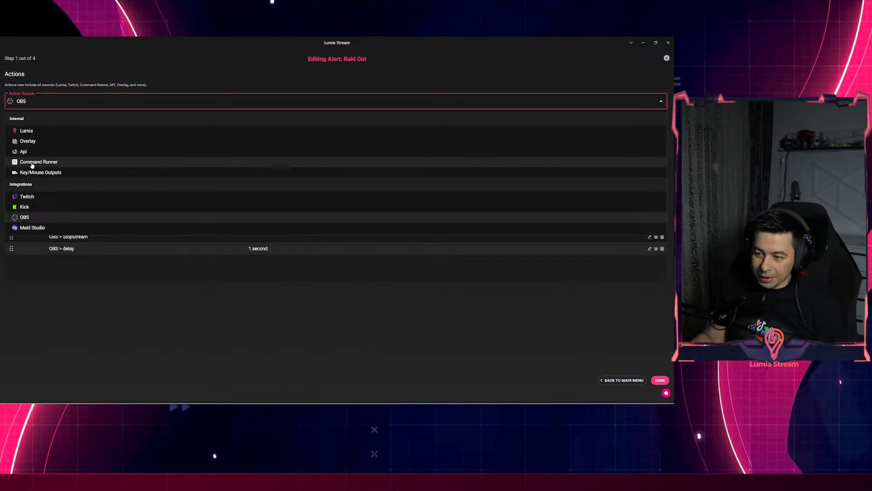
{"action": "left_click", "coordinate": [56, 125]}
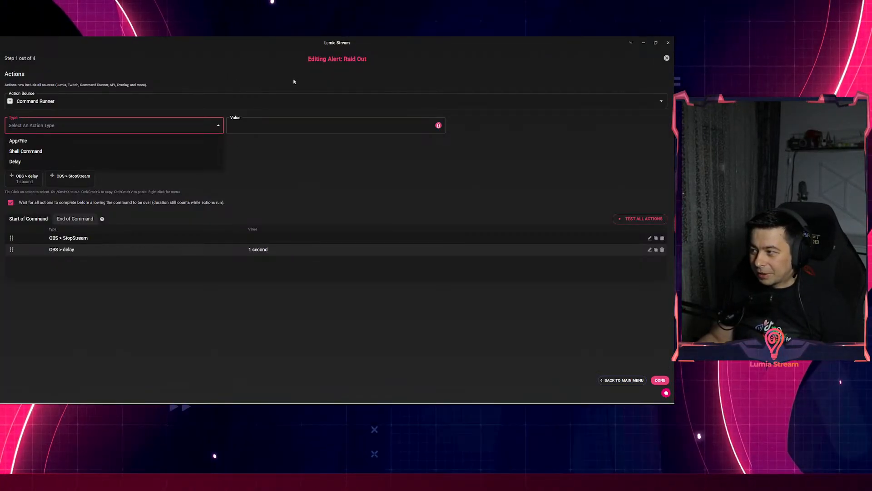
{"action": "left_click", "coordinate": [367, 69]}
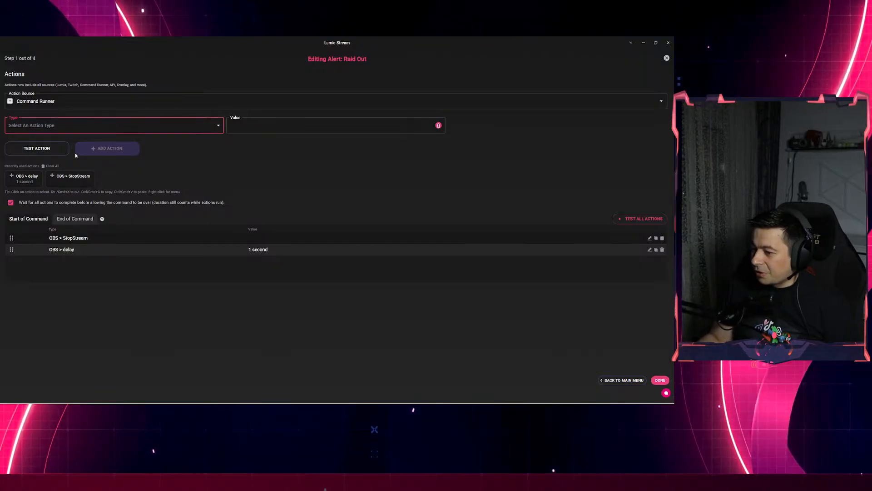
- Delete the delay and StopStream actions from the Raid Out alert, and complete and save it
{"action": "left_click", "coordinate": [662, 249]}
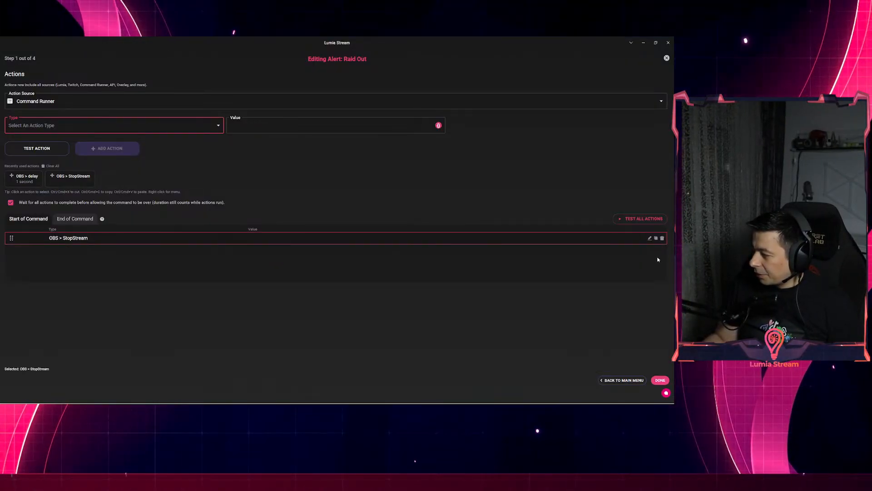
{"action": "left_click", "coordinate": [661, 238]}
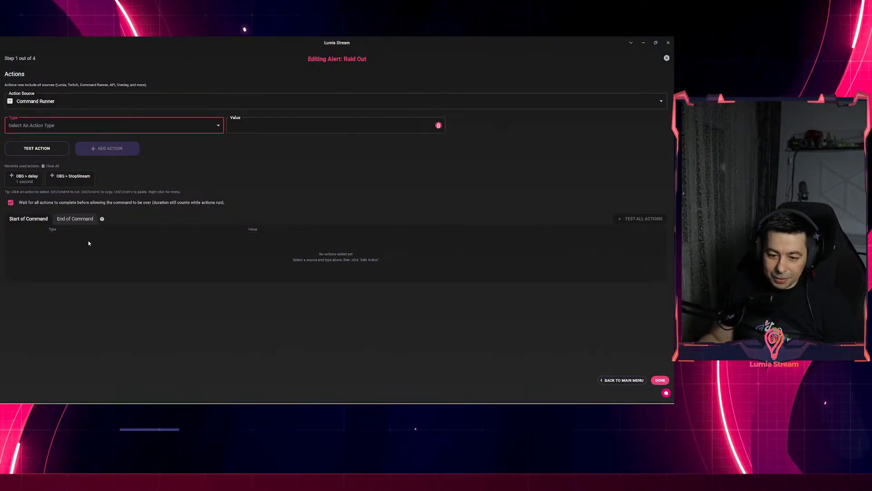
{"action": "left_click", "coordinate": [654, 379]}
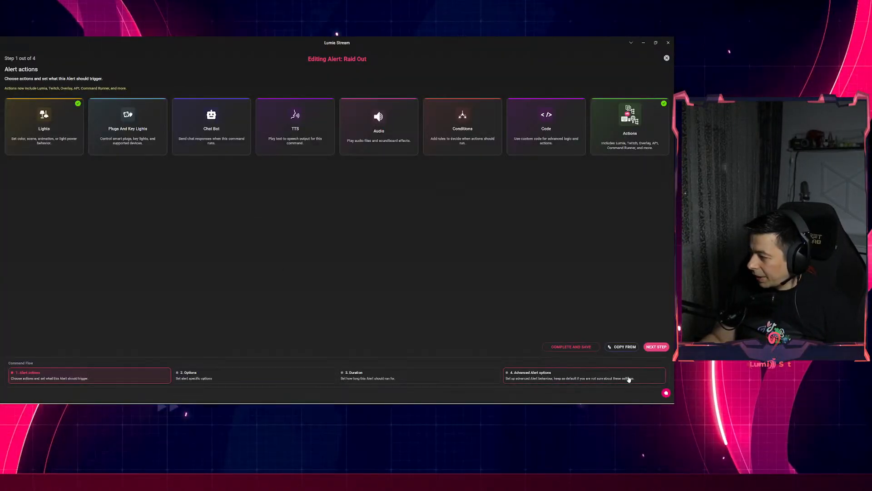
{"action": "left_click", "coordinate": [573, 347]}
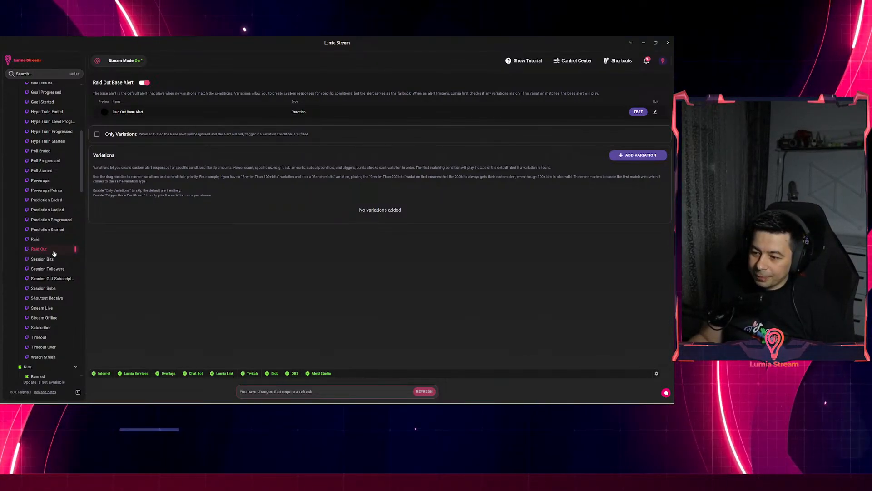
- View the Twitch Entrance alert
{"action": "scroll", "coordinate": [64, 268], "scroll_direction": "up", "scroll_amount": 3}
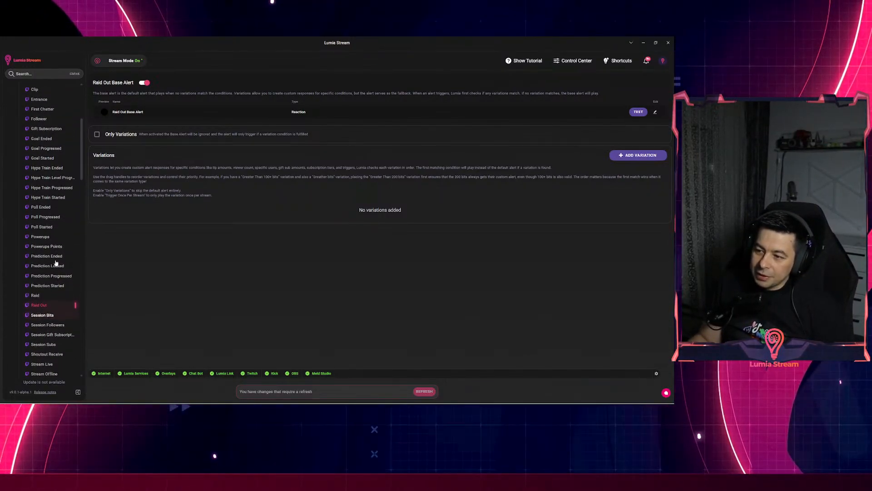
{"action": "scroll", "coordinate": [56, 273], "scroll_direction": "up", "scroll_amount": 1}
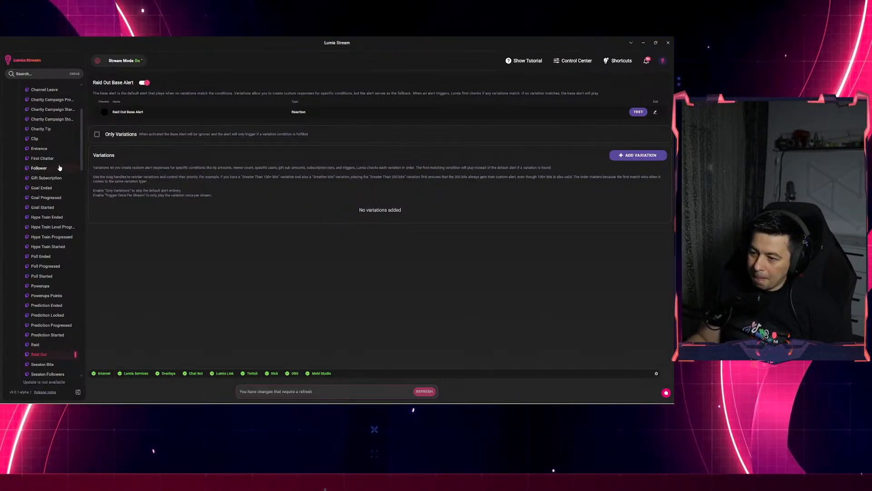
{"action": "left_click", "coordinate": [40, 149]}
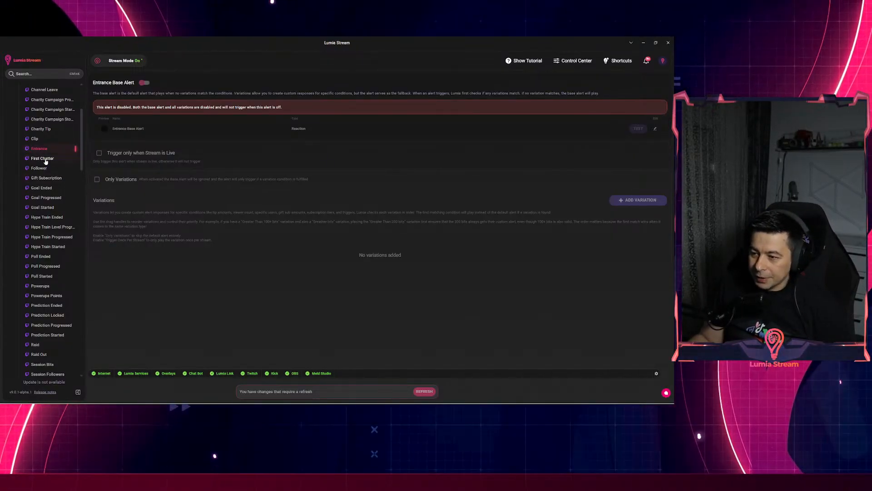
- Enable the Entrance alert and restrict it to playing only its variations
{"action": "left_click", "coordinate": [144, 83]}
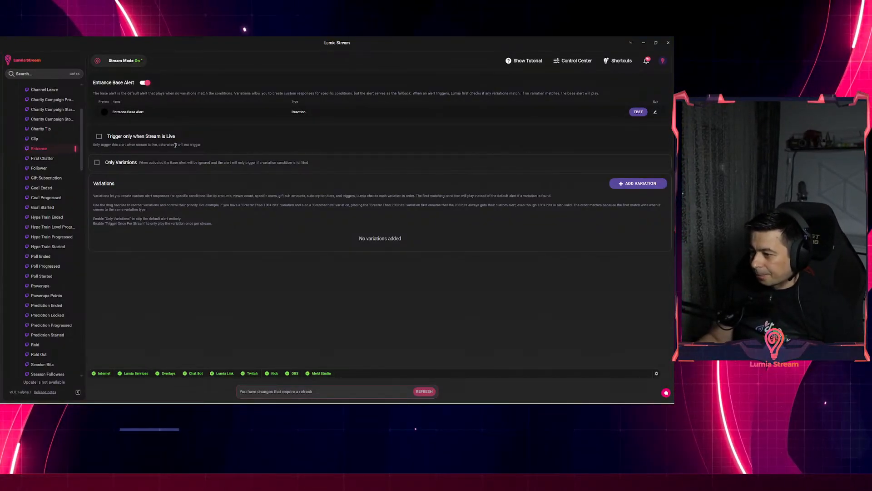
{"action": "left_click", "coordinate": [97, 163]}
- Add an Entrance variation with the condition Equal To Username, using the viewer's username as both condition value and name
{"action": "left_click", "coordinate": [625, 186]}
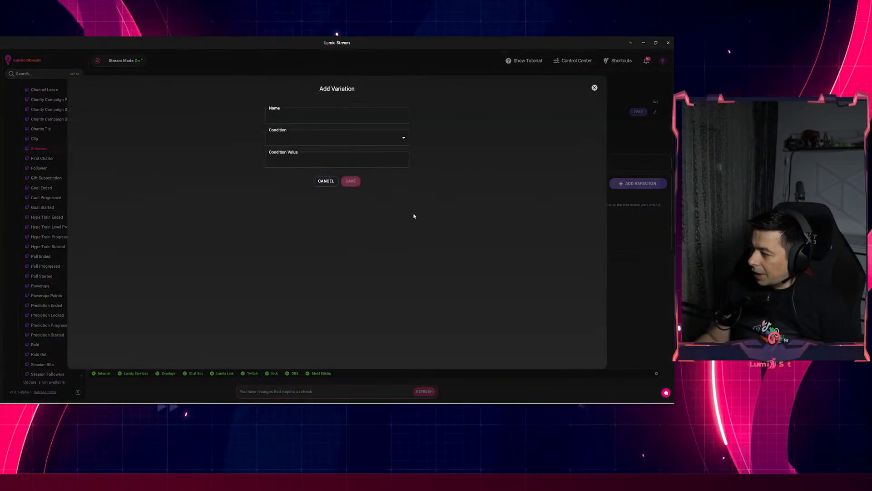
{"action": "left_click", "coordinate": [311, 140]}
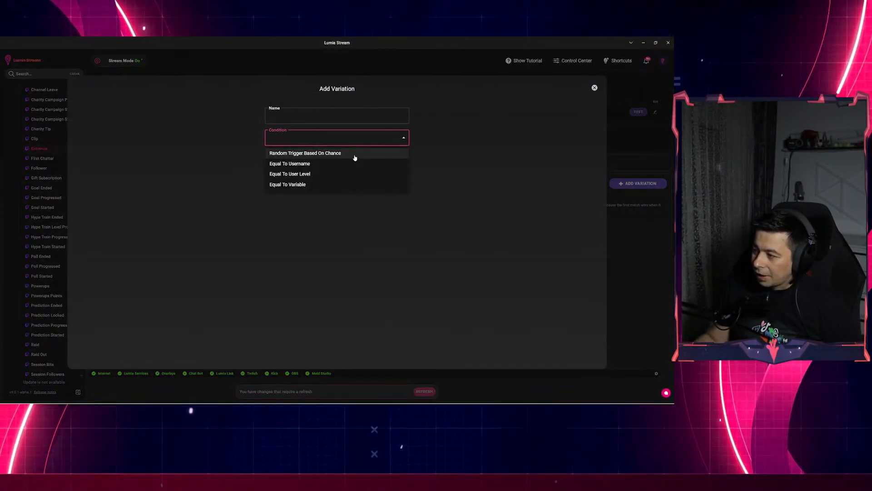
{"action": "left_click", "coordinate": [298, 164]}
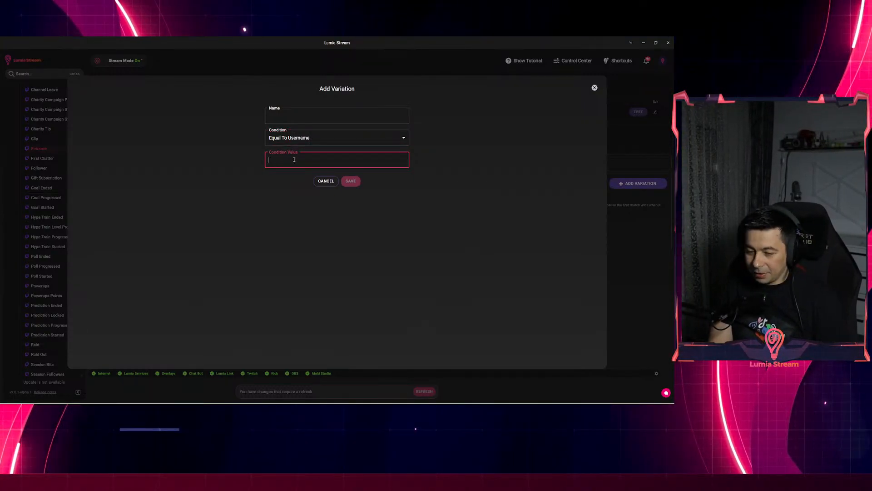
{"action": "type", "text": "cuhh_"}
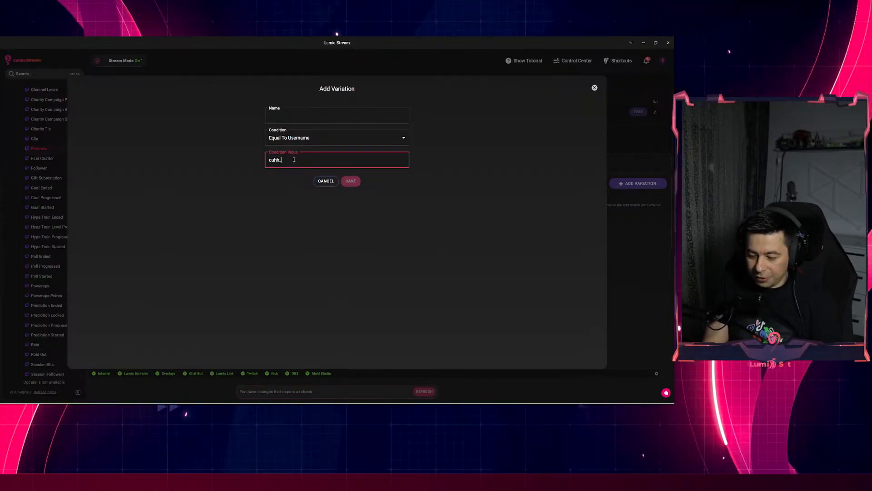
{"action": "type", "text": "s7"}
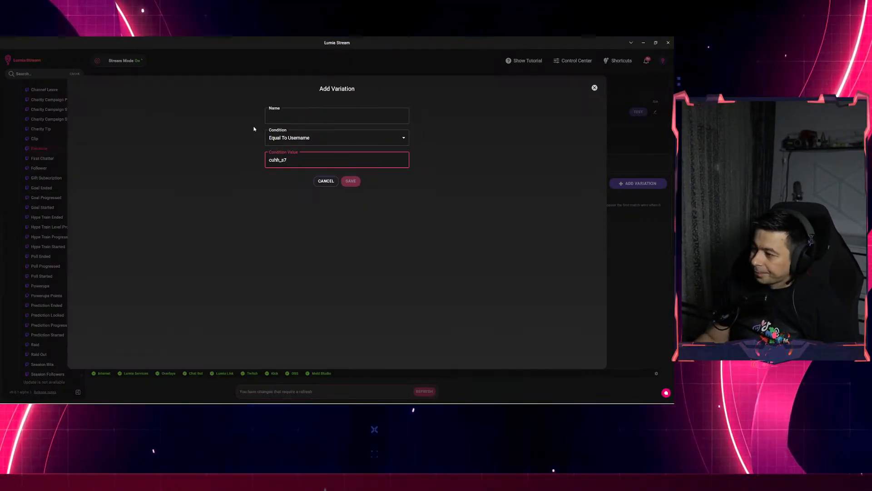
{"action": "left_click", "coordinate": [306, 116]}
{"action": "type", "text": "cuhh_s7"}
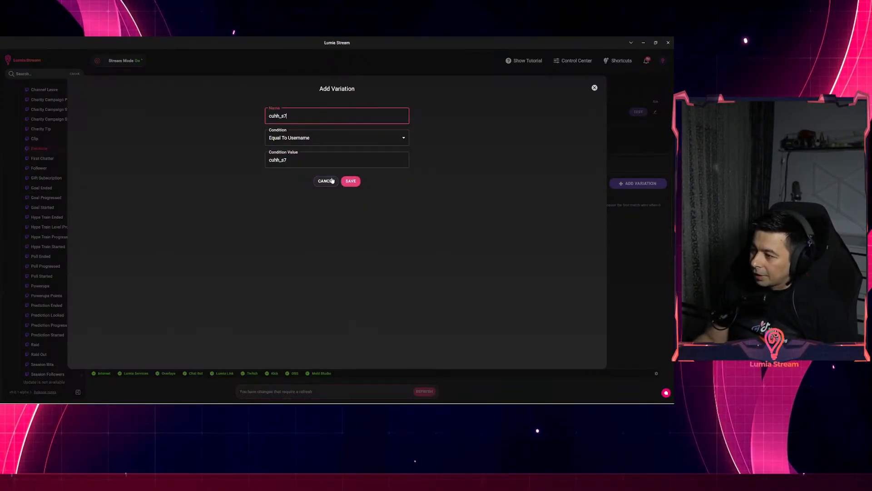
{"action": "left_click", "coordinate": [350, 181]}
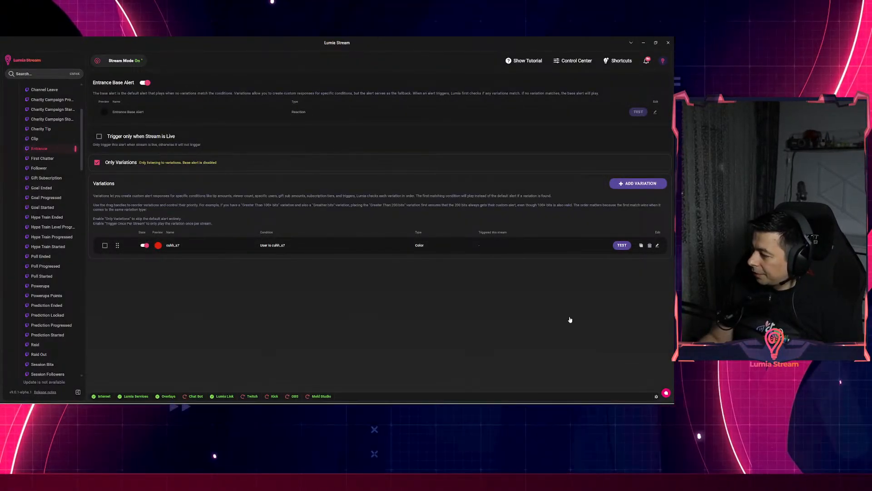
- Enable the Chat Bot message "Welcome {{username}}" for the new Entrance variation, and complete and save it
{"action": "left_click", "coordinate": [657, 245]}
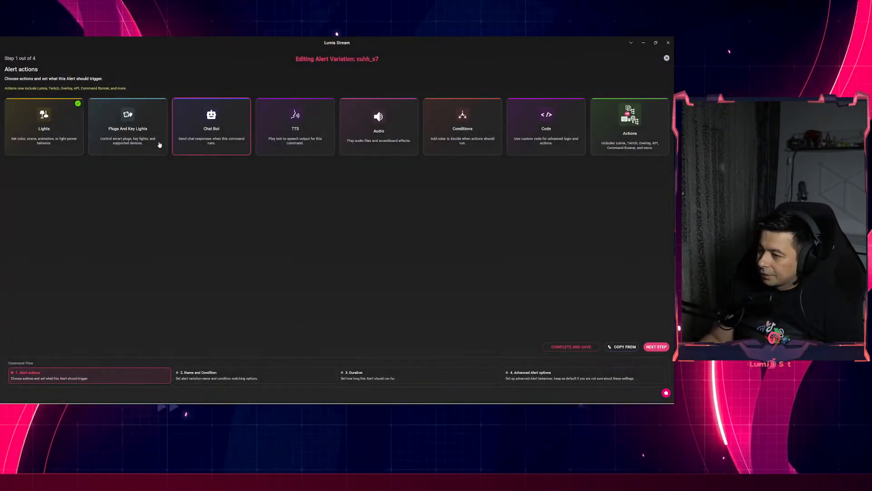
{"action": "left_click", "coordinate": [209, 146]}
{"action": "left_click", "coordinate": [48, 92]}
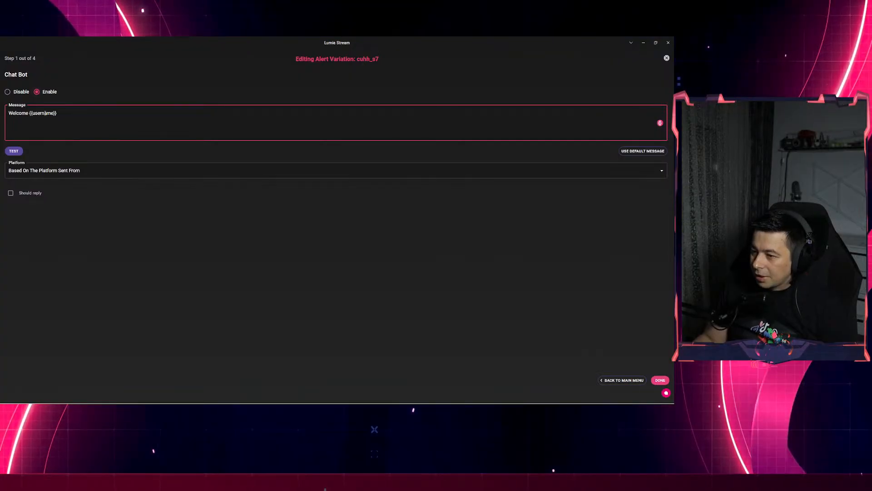
{"action": "left_click", "coordinate": [659, 380]}
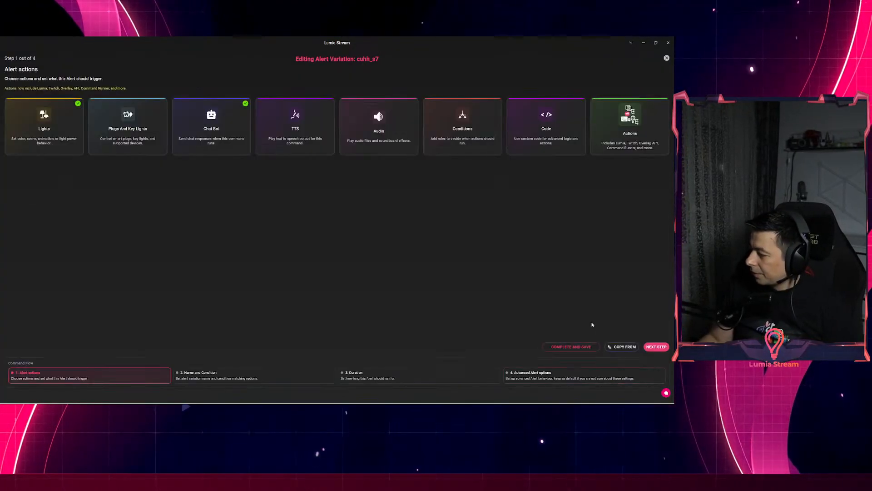
{"action": "left_click", "coordinate": [571, 346]}
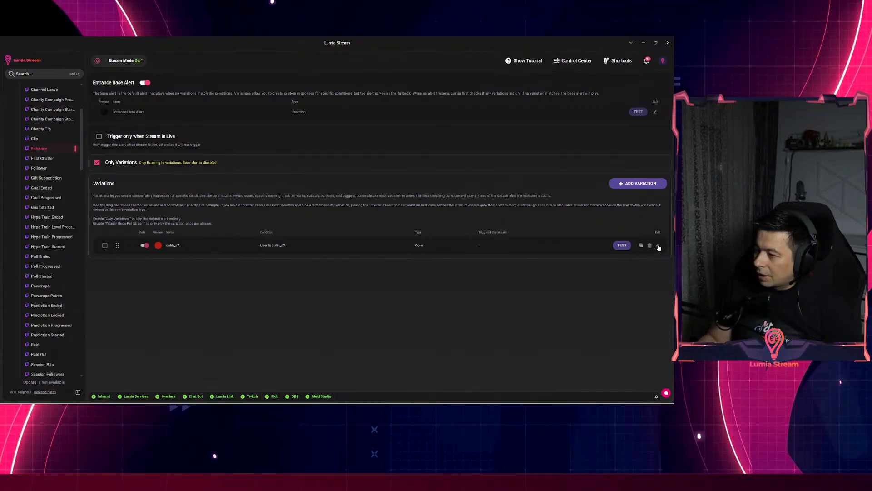
{"action": "left_click", "coordinate": [658, 246]}
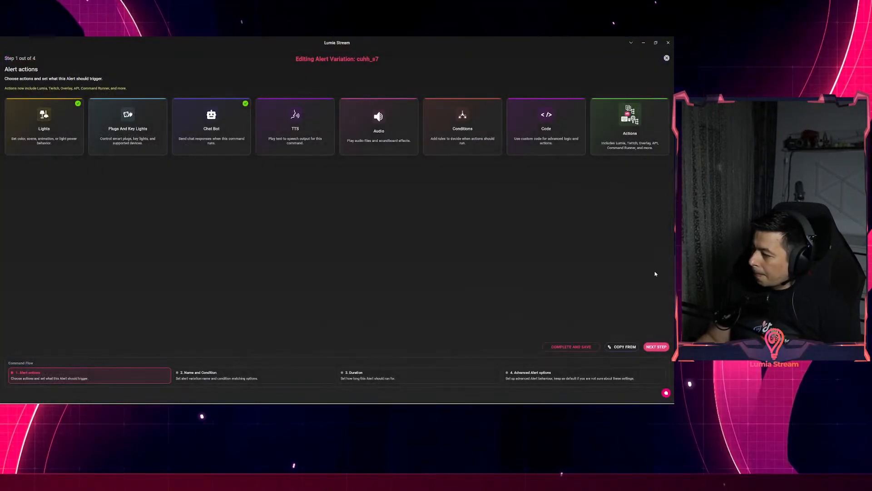
{"action": "left_click", "coordinate": [584, 346]}
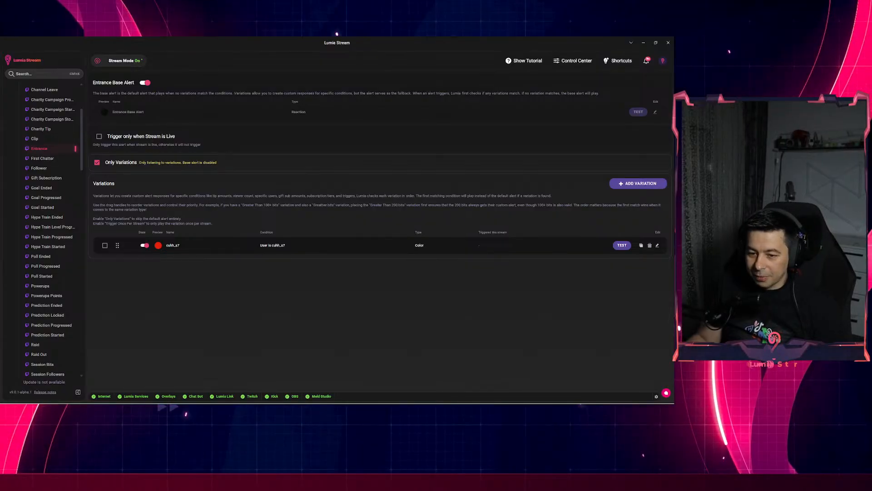
- Set the variation's Chat Bot platform to Twitch with Should reply enabled, and complete and save it
{"action": "left_click", "coordinate": [657, 245]}
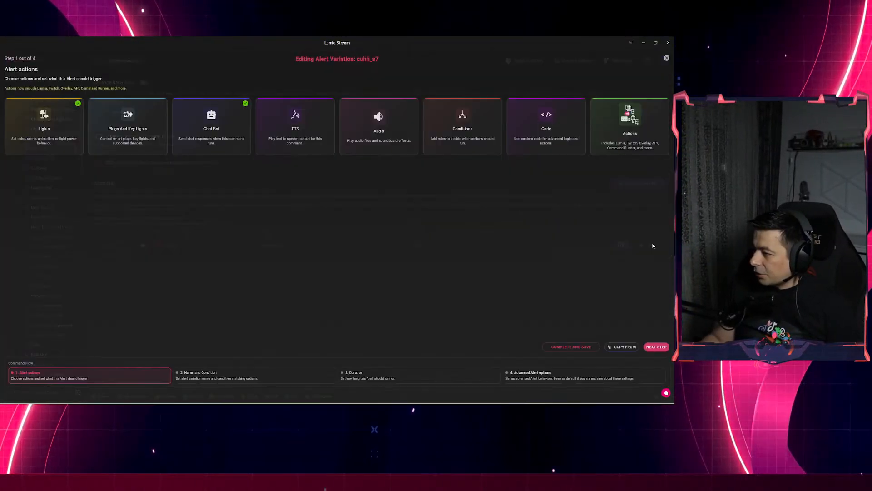
{"action": "left_click", "coordinate": [222, 145]}
{"action": "left_click", "coordinate": [35, 173]}
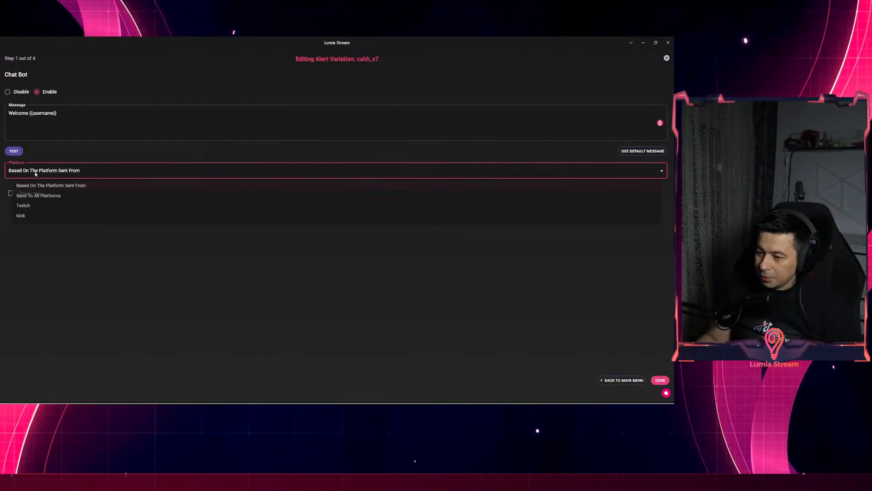
{"action": "left_click", "coordinate": [29, 204]}
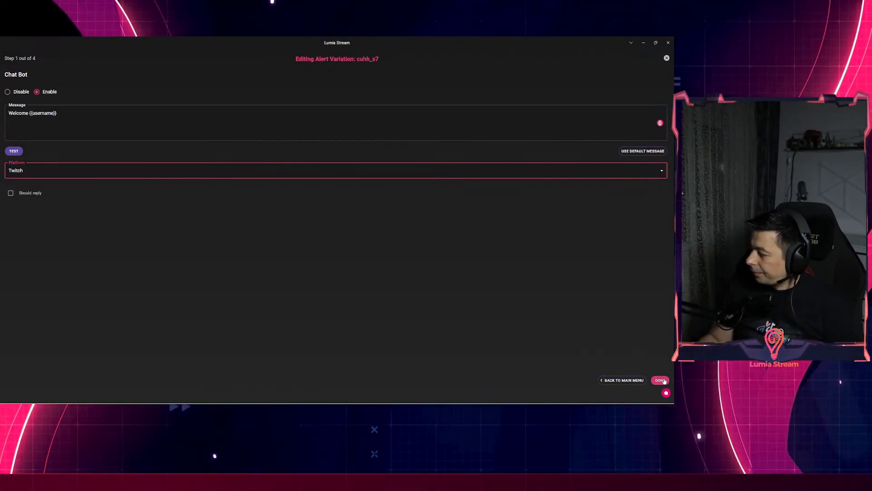
{"action": "left_click", "coordinate": [11, 193]}
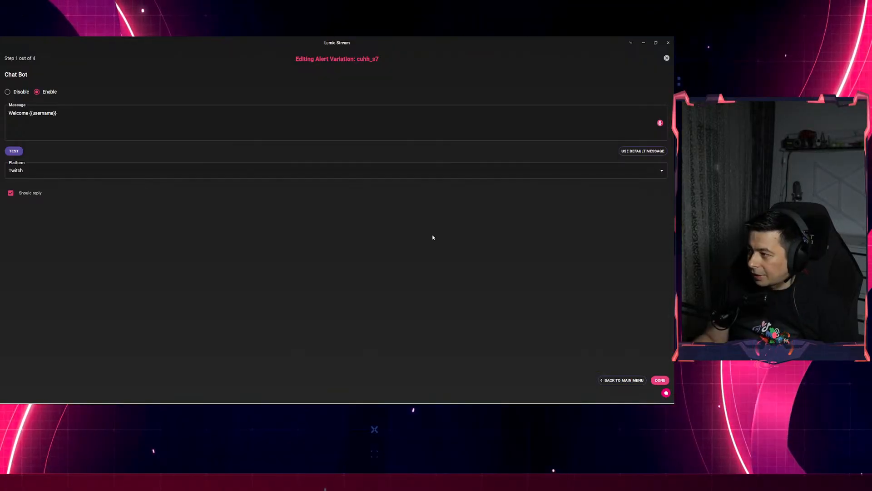
{"action": "left_click", "coordinate": [657, 380]}
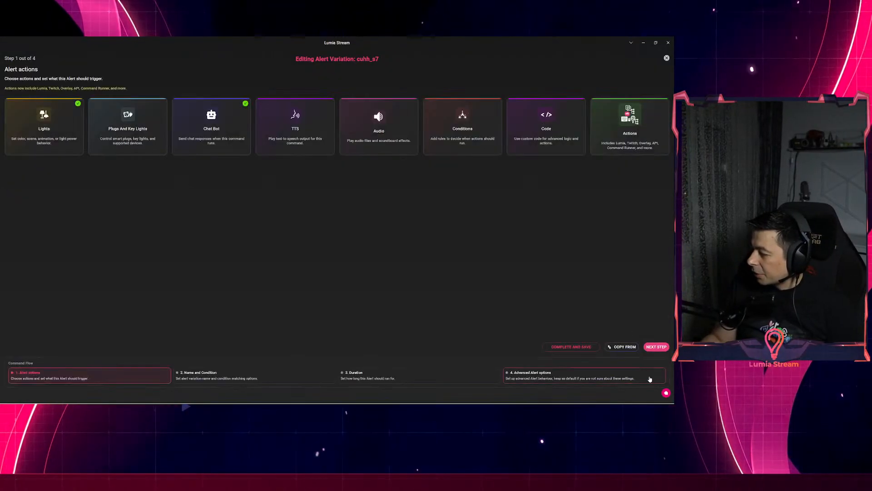
{"action": "left_click", "coordinate": [571, 346]}
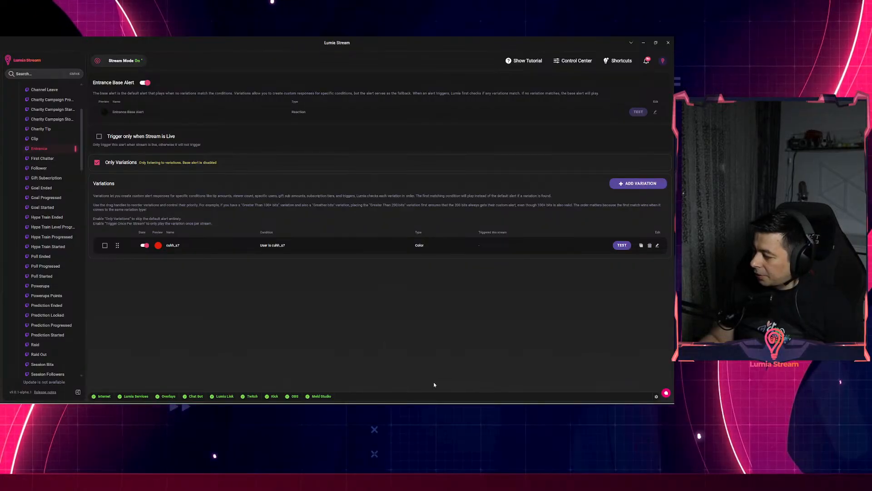
- Restore the Lumia Stream window to a smaller size and clear the browser and other windows behind it
{"action": "left_click_drag", "start_coordinate": [511, 44], "coordinate": [538, 68]}
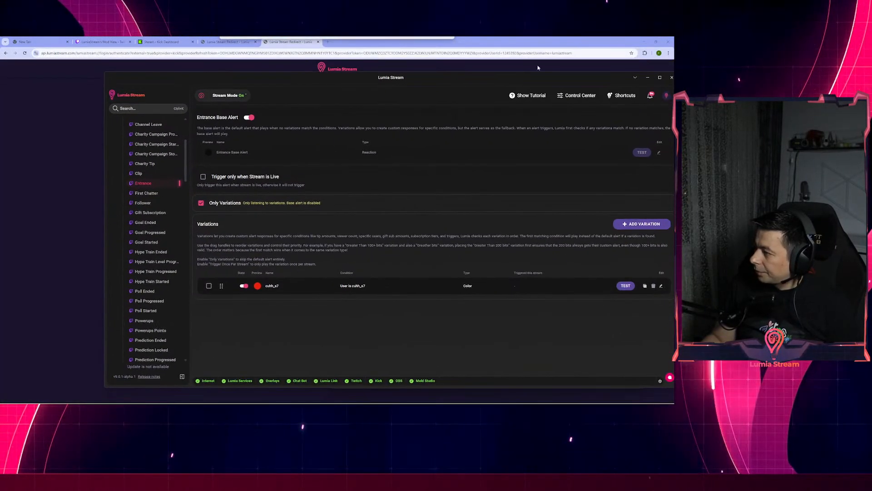
{"action": "left_click", "coordinate": [644, 41]}
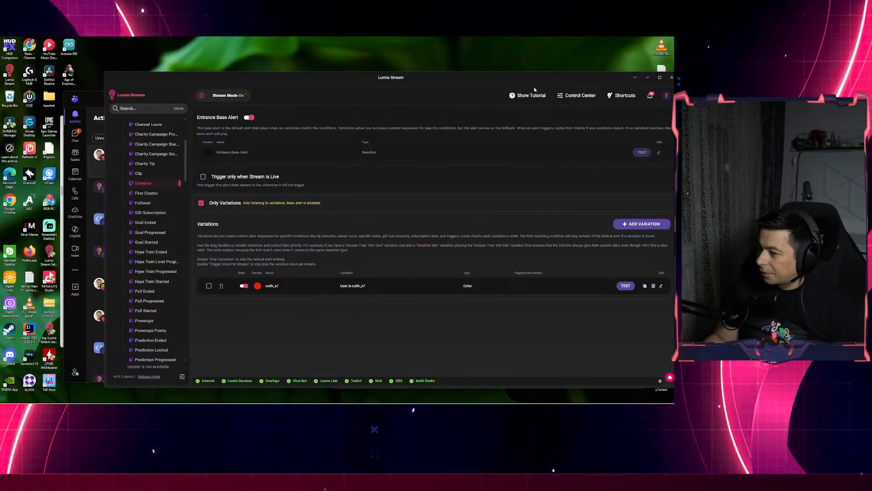
{"action": "left_click_drag", "start_coordinate": [90, 97], "coordinate": [0, 212]}
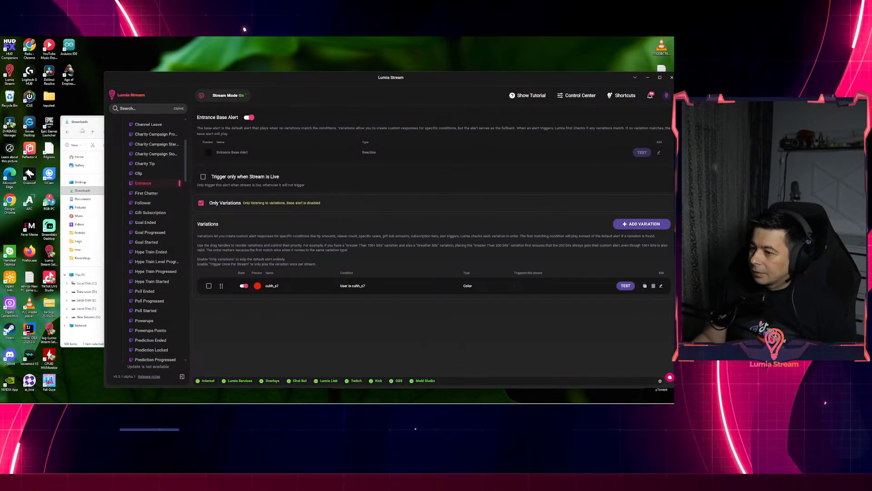
{"action": "left_click", "coordinate": [96, 122]}
{"action": "left_click", "coordinate": [351, 121]}
{"action": "left_click_drag", "start_coordinate": [594, 81], "coordinate": [517, 64]}
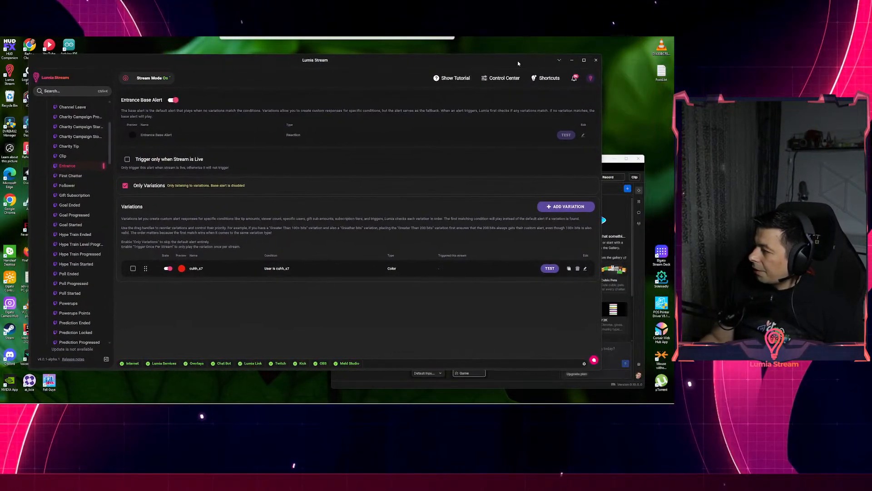
{"action": "left_click", "coordinate": [618, 160]}
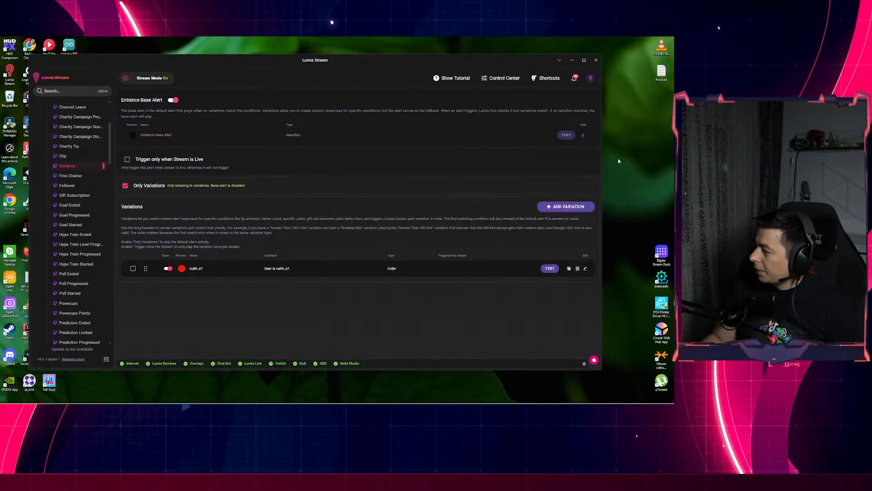
- Restart Lumia Stream, dismiss the App Color Scheme introduction and show the dashboard maximized
{"action": "left_click", "coordinate": [596, 61]}
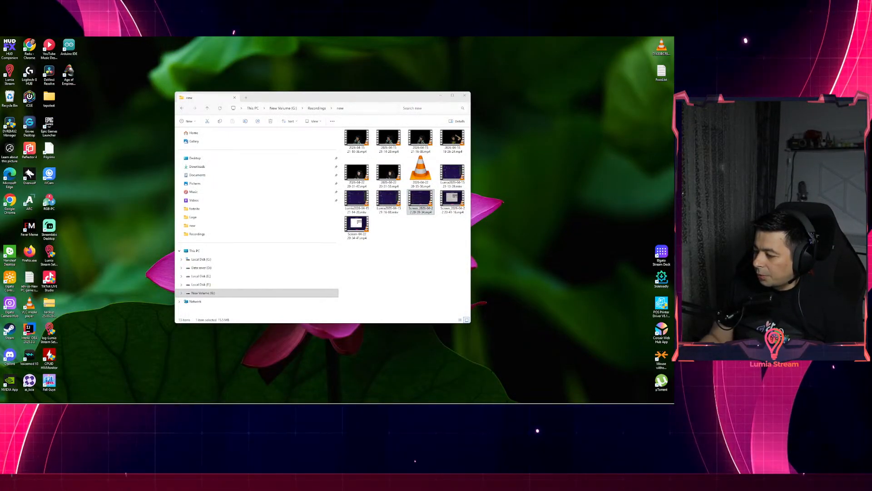
{"action": "left_click", "coordinate": [363, 407]}
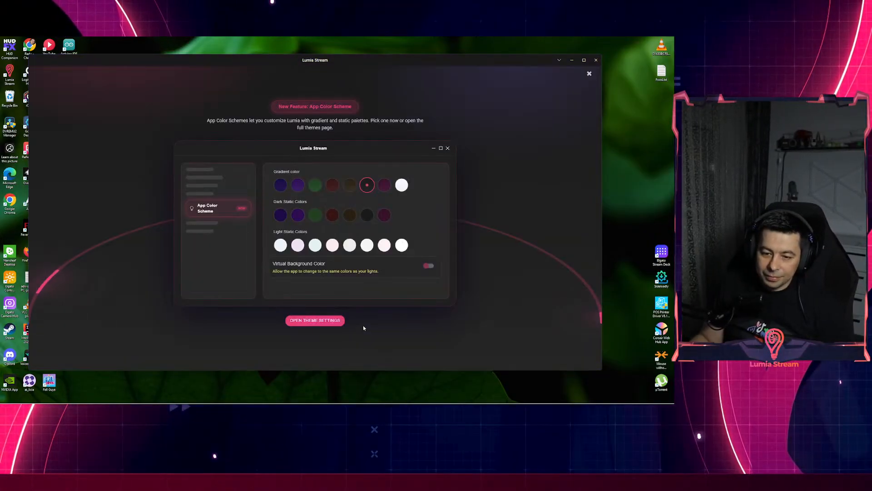
{"action": "left_click", "coordinate": [589, 73]}
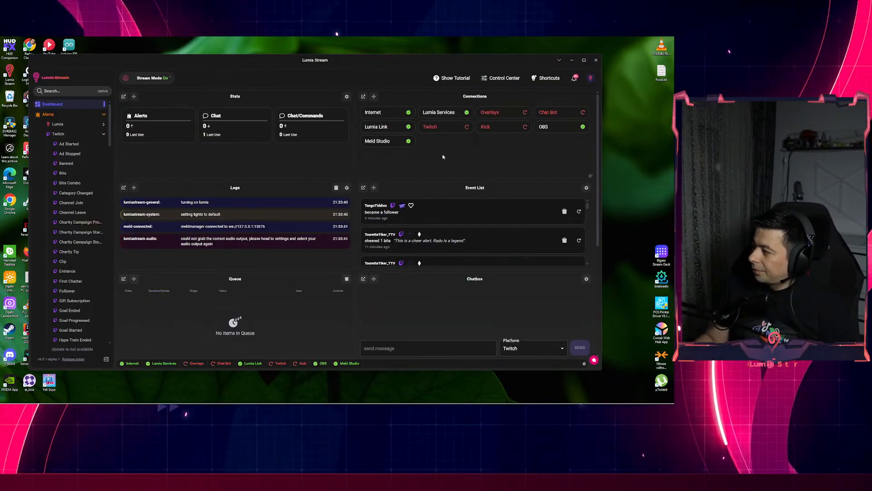
{"action": "left_click", "coordinate": [537, 96]}
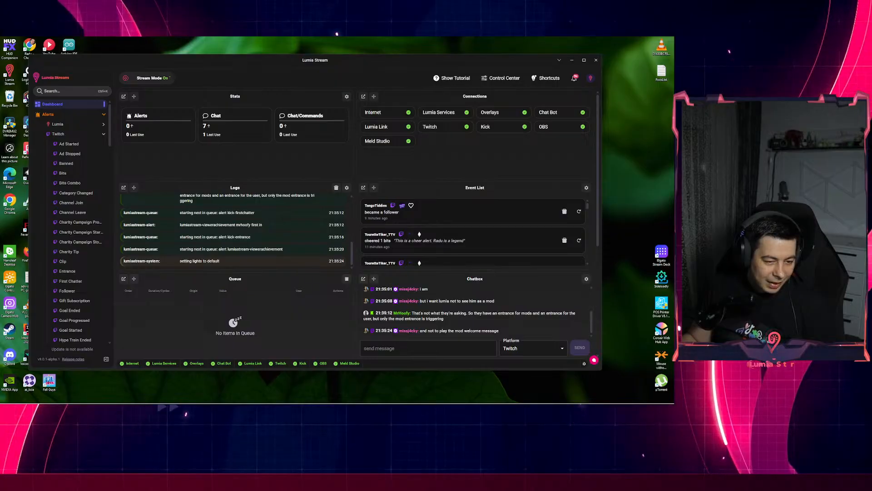
{"action": "left_click", "coordinate": [583, 60]}
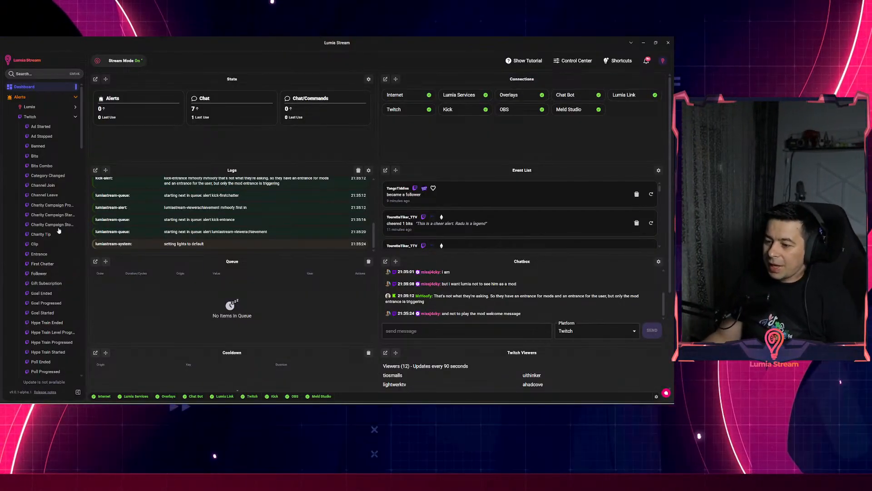
- Collapse the Twitch alerts and look through the Chat Commands and Chat Bot Commands lists
{"action": "left_click", "coordinate": [45, 117]}
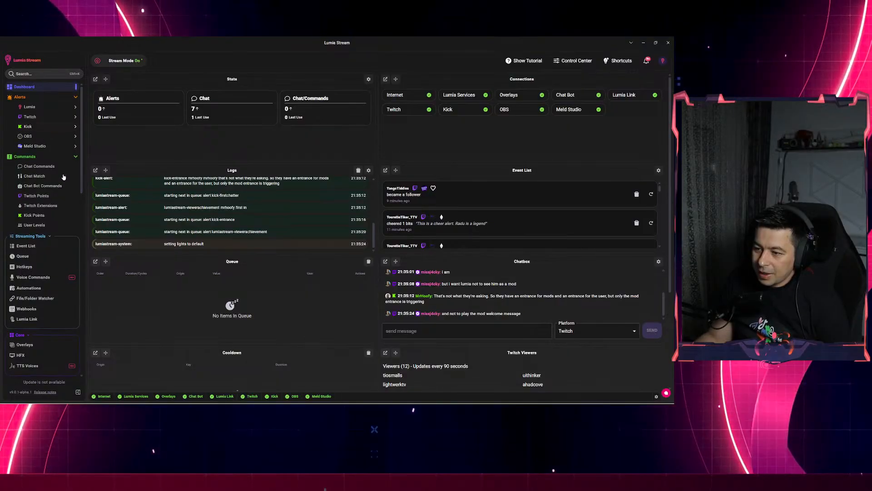
{"action": "left_click", "coordinate": [37, 167]}
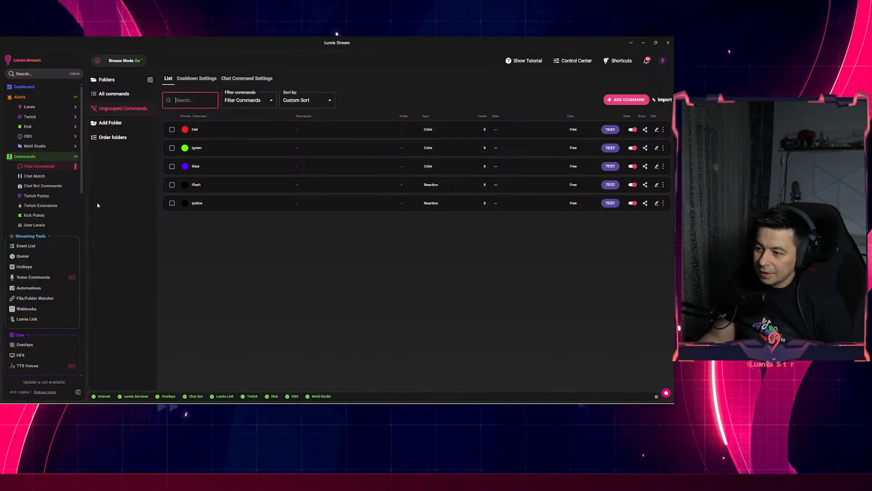
{"action": "left_click", "coordinate": [33, 185]}
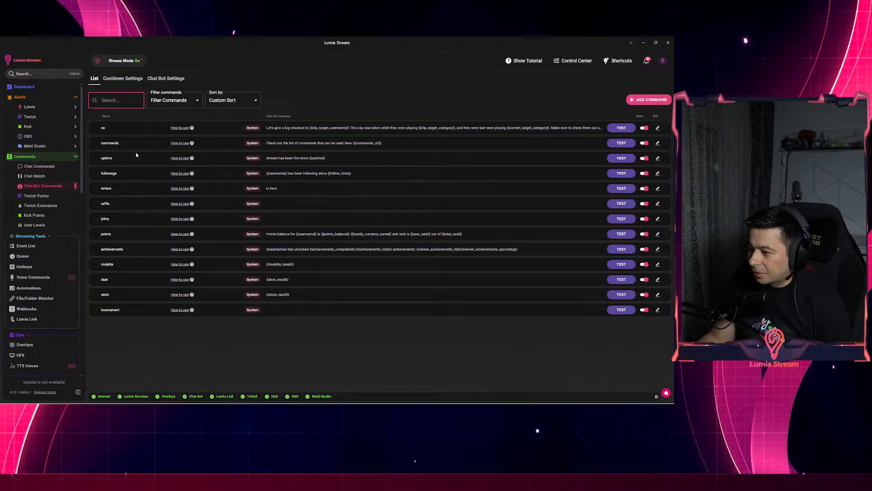
{"action": "left_click", "coordinate": [101, 128]}
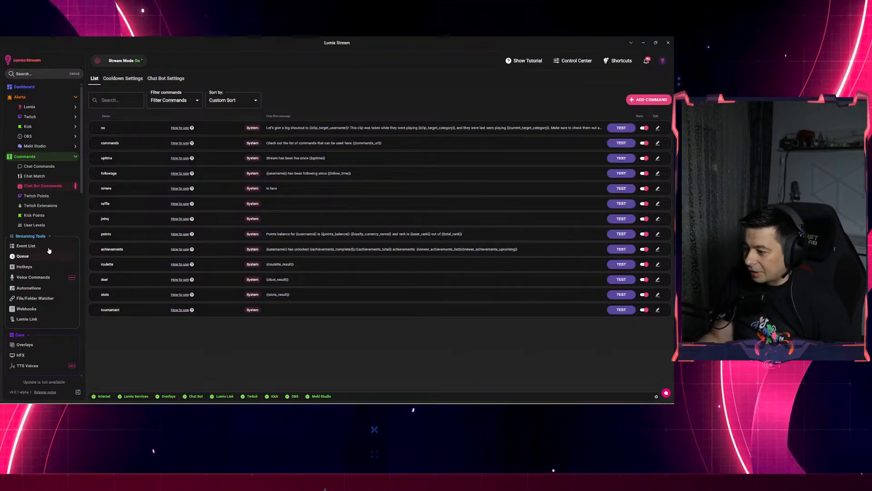
- Open the Connections settings, search the new connections for "gove" and start the Govee lights setup
{"action": "scroll", "coordinate": [46, 252], "scroll_direction": "down", "scroll_amount": 10}
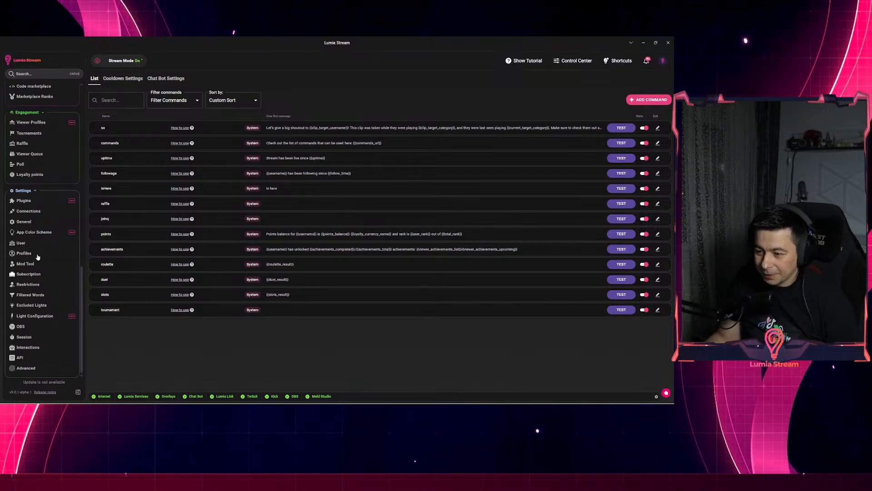
{"action": "left_click", "coordinate": [26, 212]}
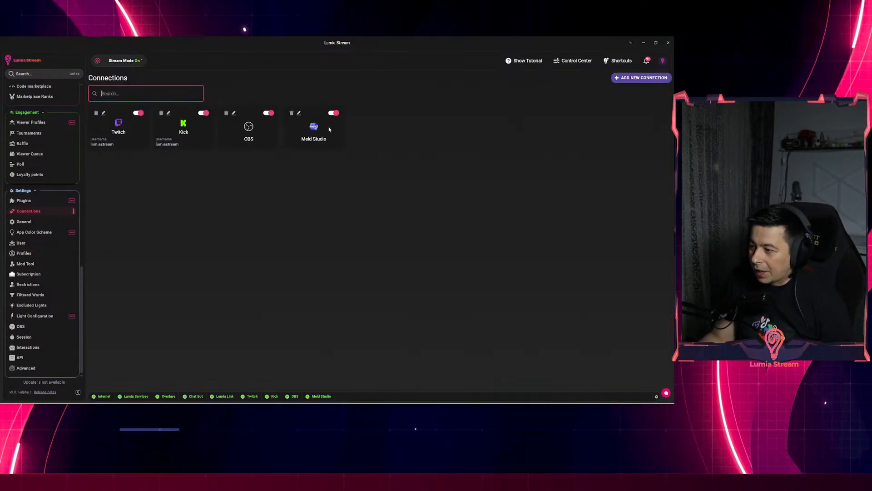
{"action": "left_click", "coordinate": [636, 78]}
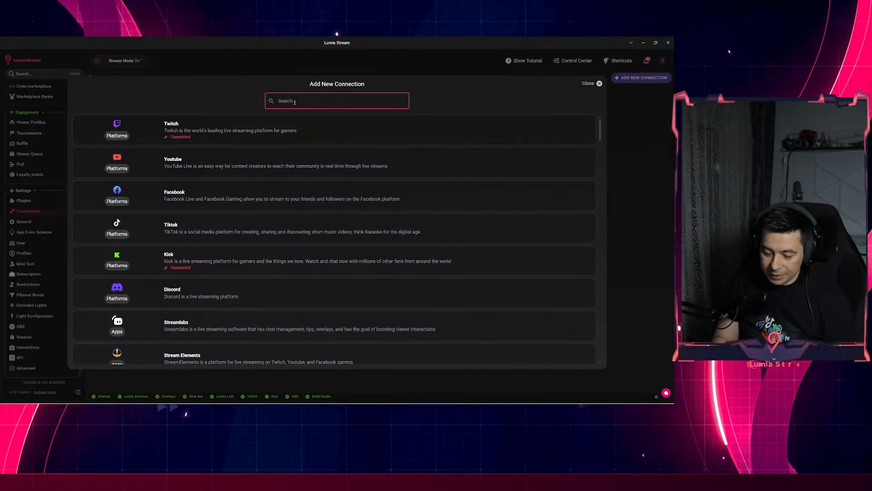
{"action": "type", "text": "gove"}
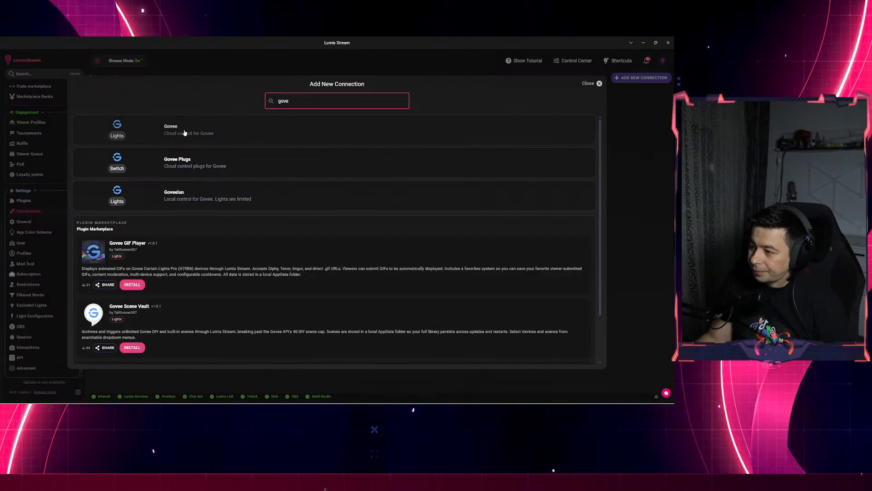
{"action": "left_click", "coordinate": [184, 133]}
{"action": "left_click", "coordinate": [218, 131]}
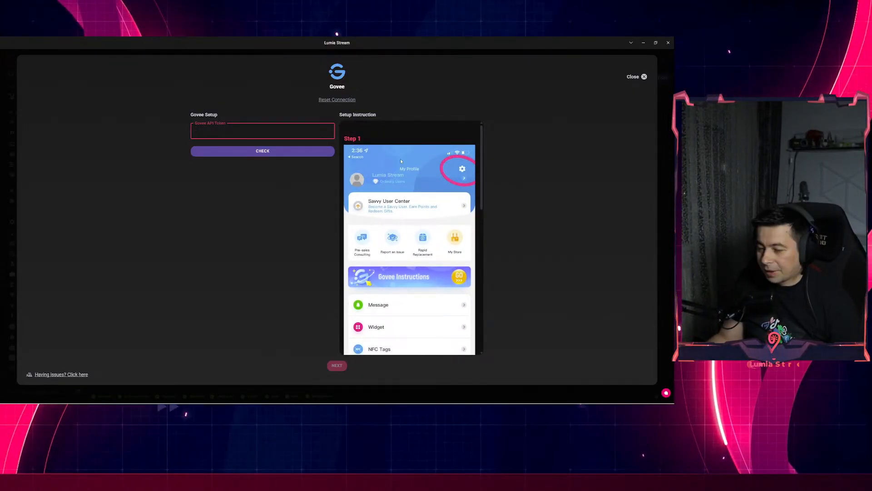
- Read through the Govee setup instructions for obtaining an API key, from Step 1 to Step 5
{"action": "scroll", "coordinate": [404, 157], "scroll_direction": "down", "scroll_amount": 5}
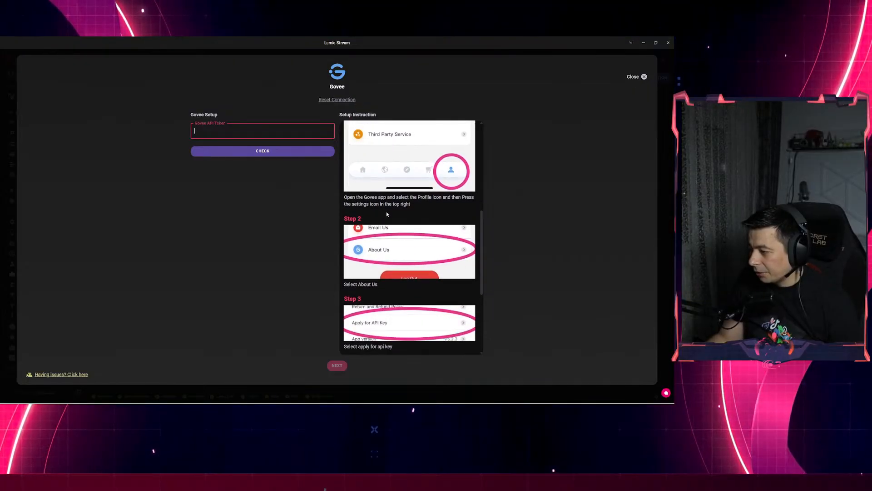
{"action": "scroll", "coordinate": [409, 204], "scroll_direction": "up", "scroll_amount": 4}
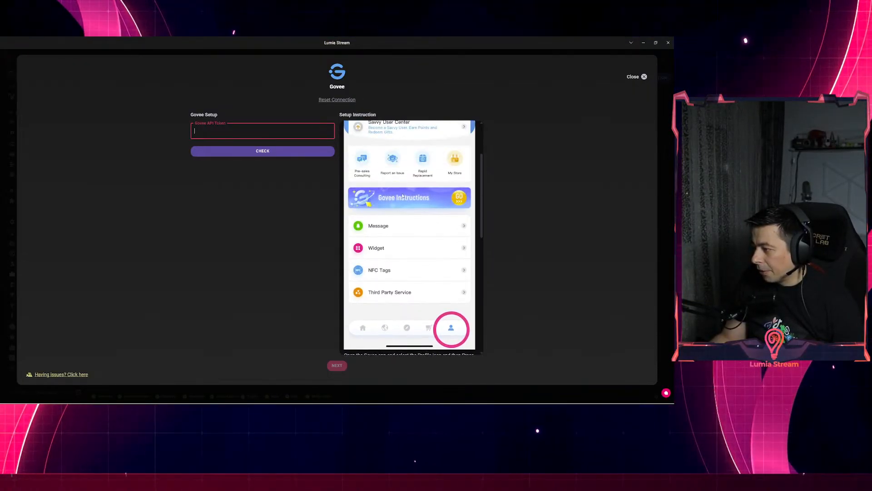
{"action": "scroll", "coordinate": [411, 196], "scroll_direction": "down", "scroll_amount": 3}
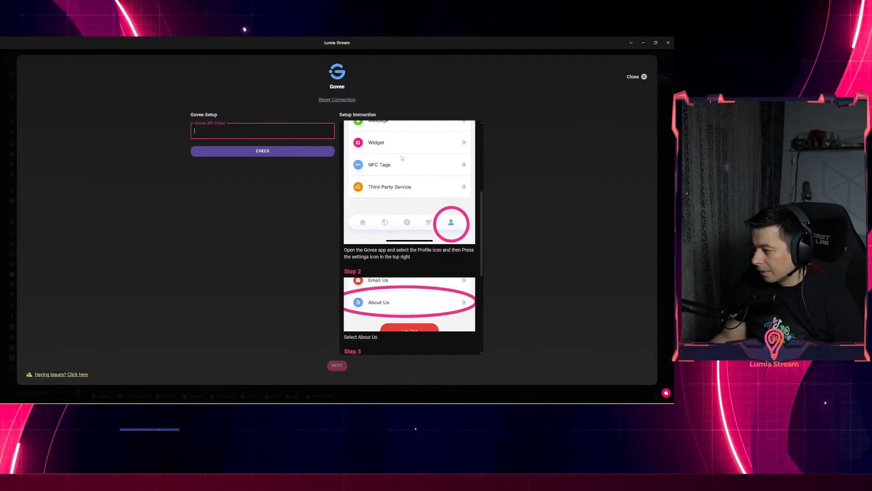
{"action": "scroll", "coordinate": [423, 157], "scroll_direction": "down", "scroll_amount": 3}
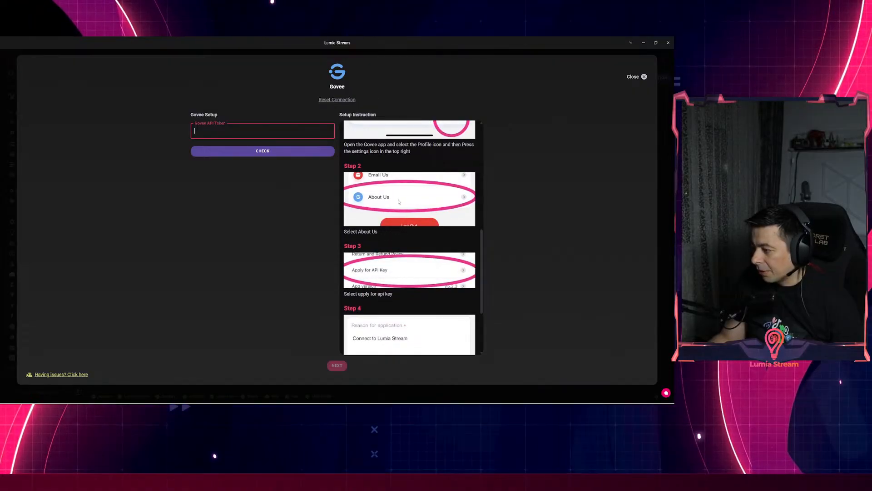
{"action": "scroll", "coordinate": [391, 240], "scroll_direction": "down", "scroll_amount": 3}
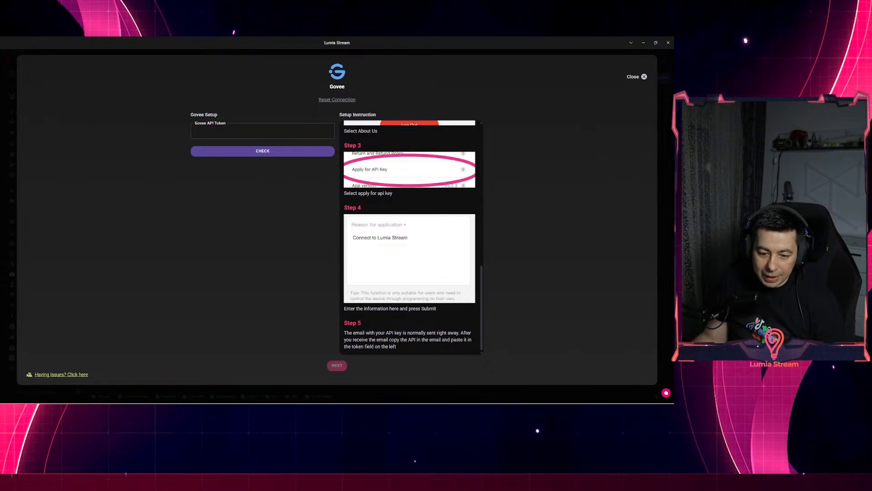
- Paste and check the Govee API token, and complete the connection with the RGBIC Neon Rope Lights also selected
{"action": "left_click", "coordinate": [262, 131]}
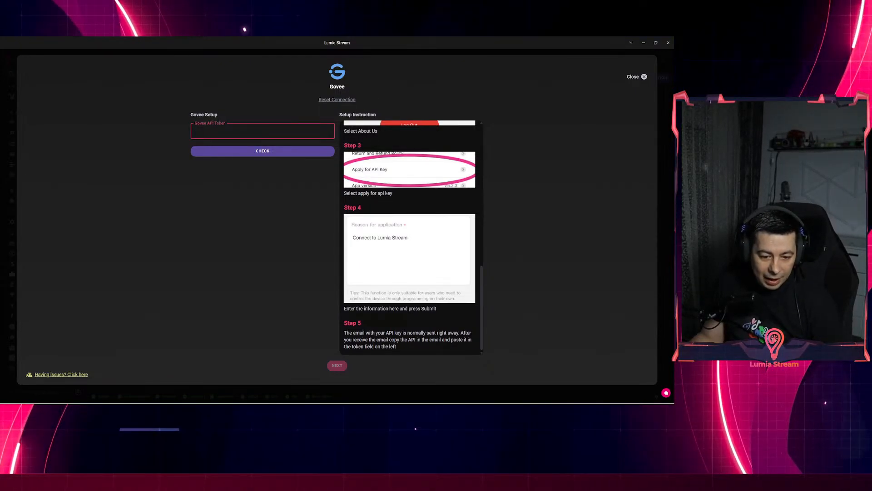
{"action": "key", "text": "super+d"}
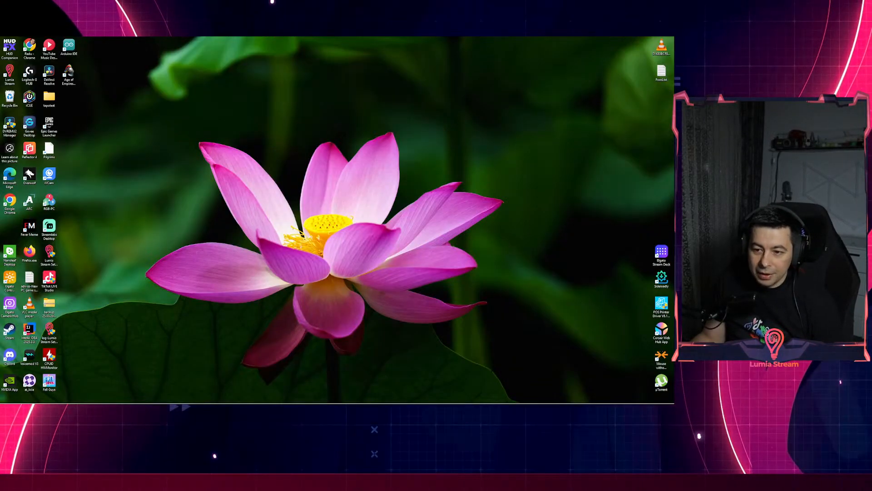
{"action": "key", "text": "super+d"}
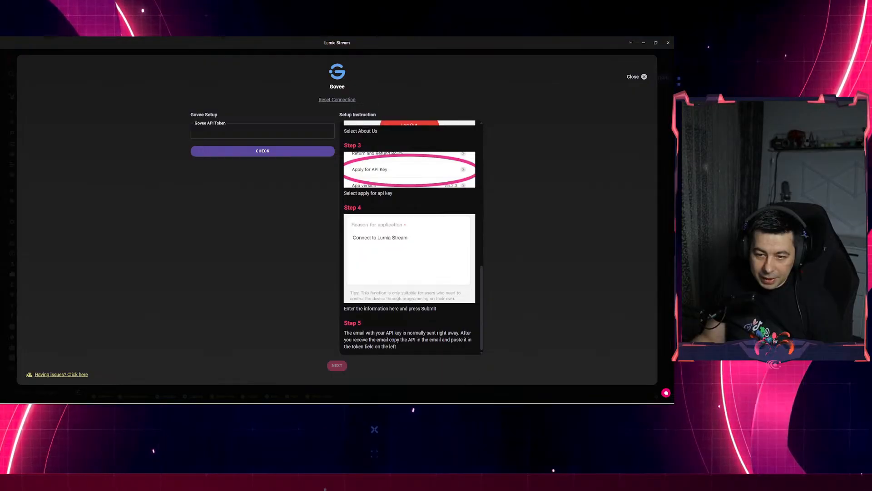
{"action": "left_click", "coordinate": [228, 131]}
{"action": "key", "text": "ctrl+v"}
{"action": "left_click", "coordinate": [228, 151]}
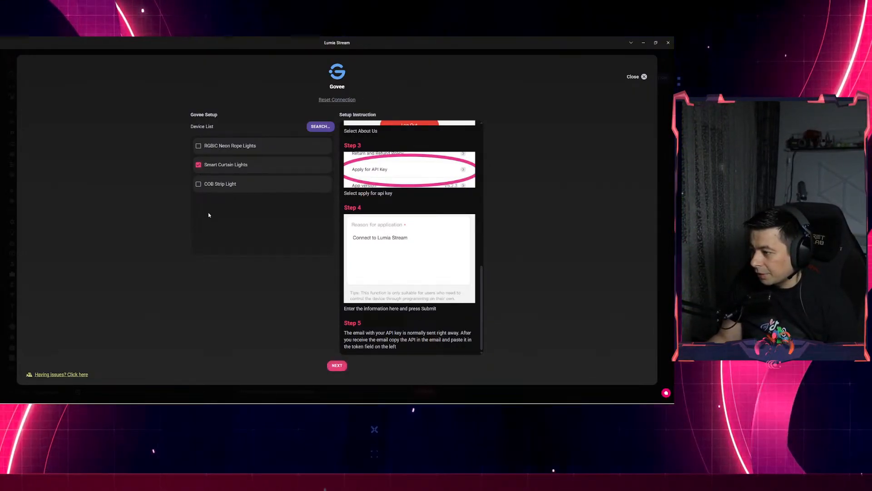
{"action": "left_click", "coordinate": [198, 146]}
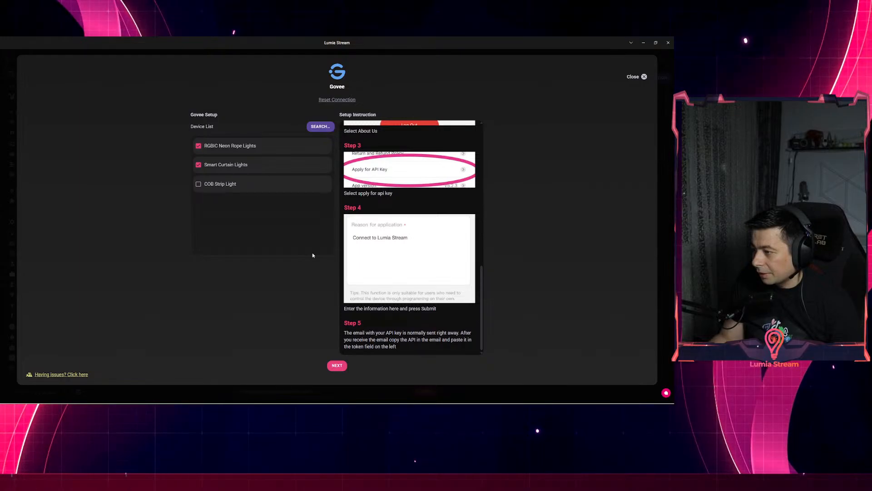
{"action": "left_click", "coordinate": [337, 366]}
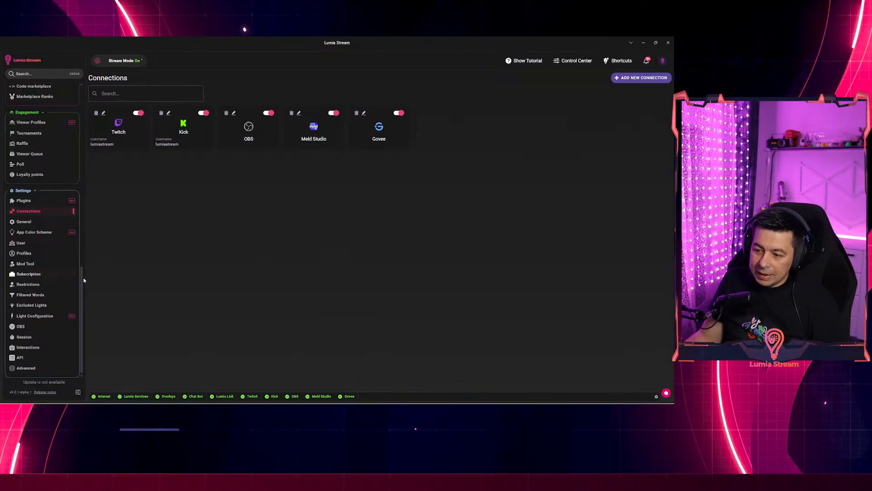
- Look over the Default State options, and start a new native-scene theme named Default with Govee Cloud activated
{"action": "left_click_drag", "start_coordinate": [83, 280], "coordinate": [75, 182]}
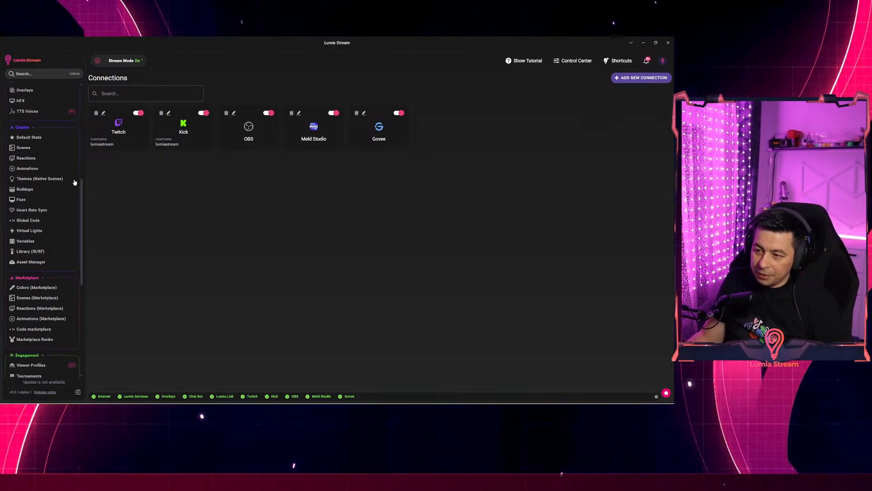
{"action": "left_click", "coordinate": [23, 138]}
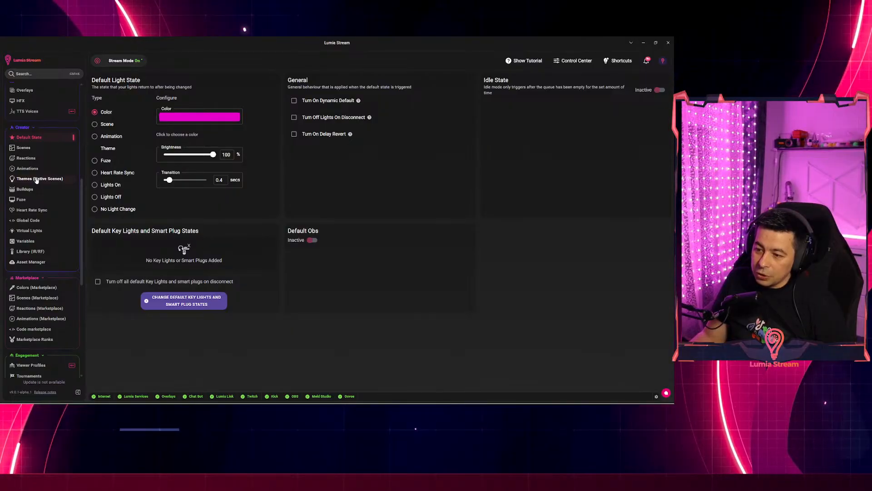
{"action": "left_click", "coordinate": [36, 179]}
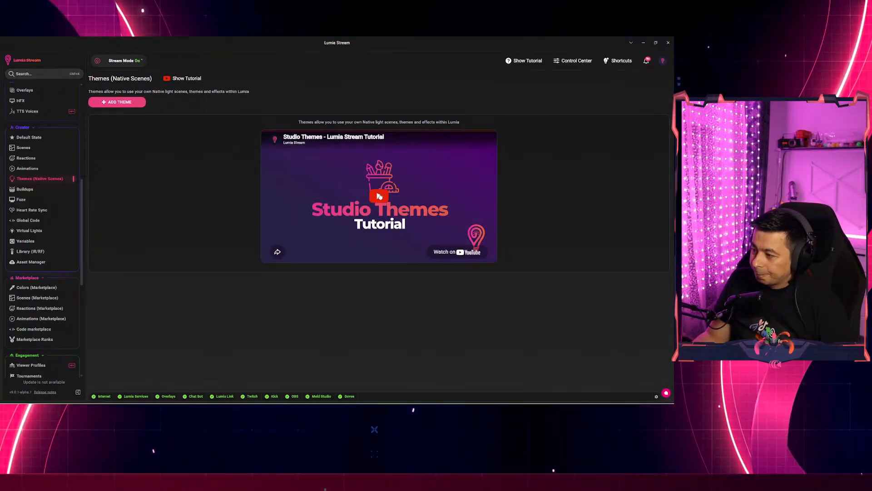
{"action": "left_click", "coordinate": [110, 102]}
{"action": "left_click", "coordinate": [105, 120]}
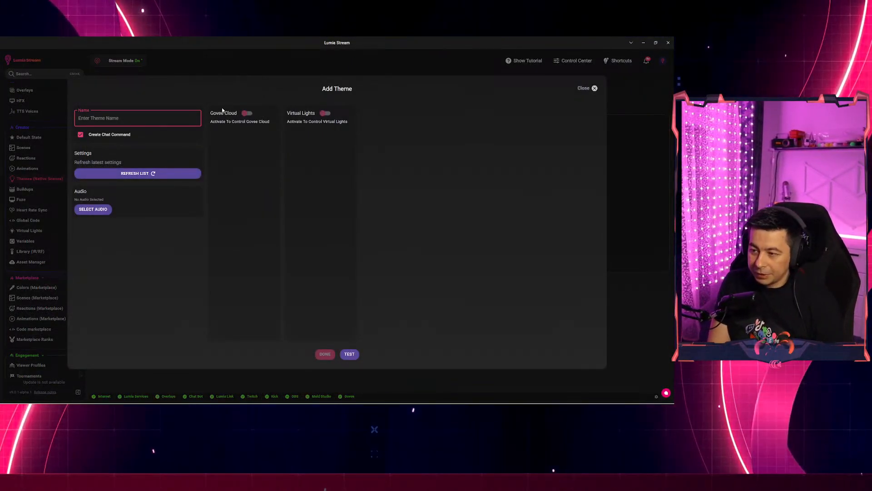
{"action": "type", "text": "Default"}
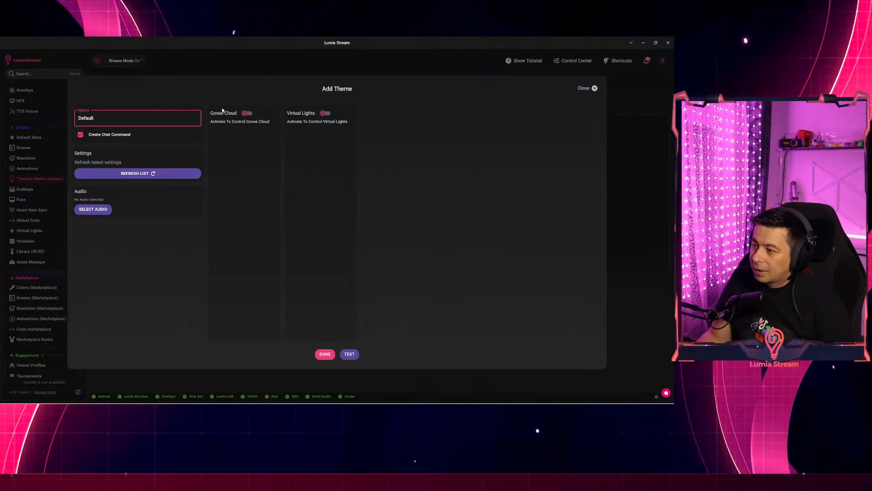
{"action": "left_click", "coordinate": [246, 114]}
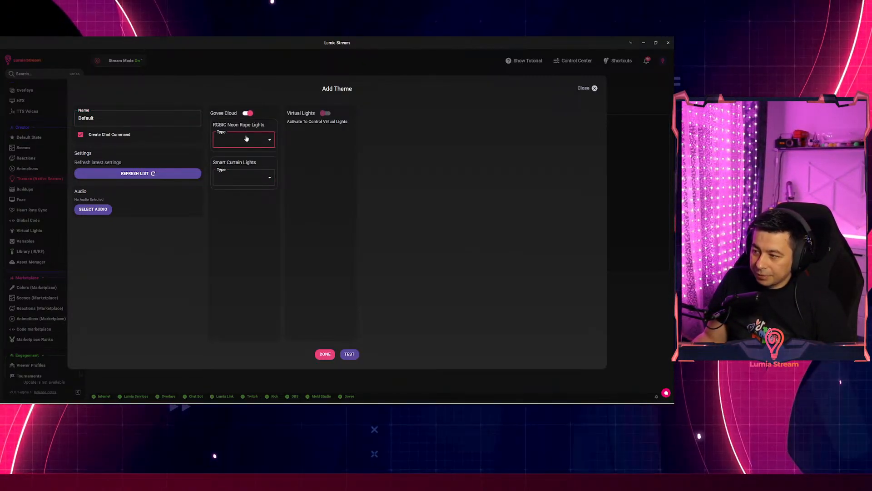
- Set the theme's Smart Curtain Lights to the Govee Cloud Scene "[DIY] Transitions" and save the theme
{"action": "left_click", "coordinate": [267, 179]}
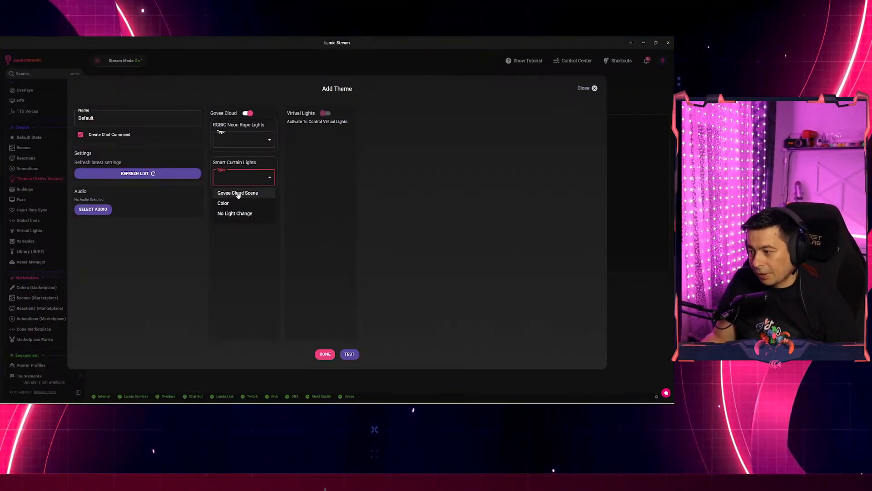
{"action": "left_click", "coordinate": [237, 194]}
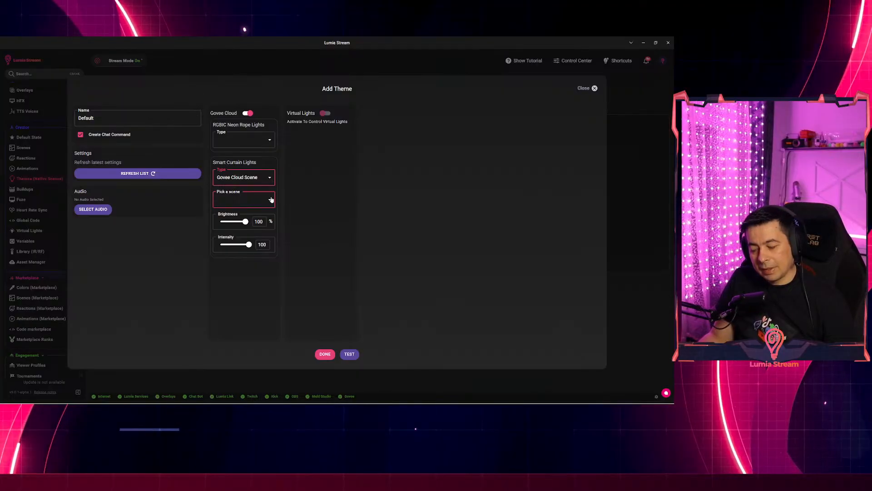
{"action": "left_click", "coordinate": [271, 200]}
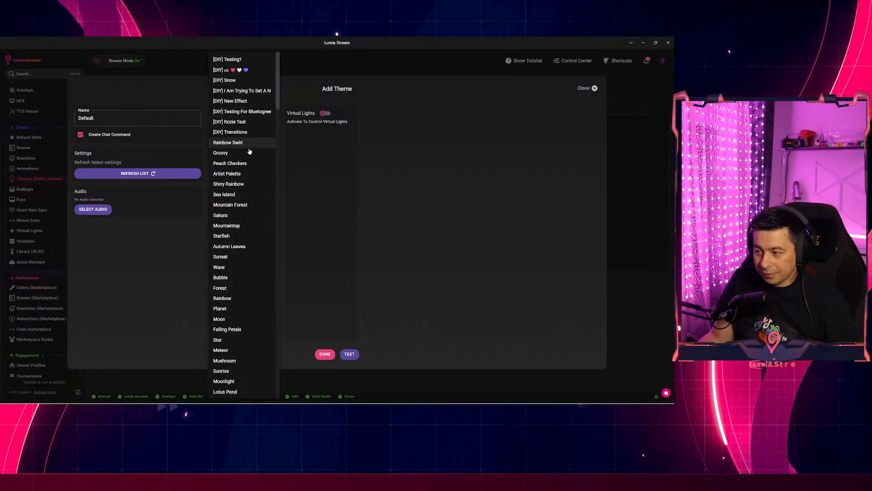
{"action": "left_click_drag", "start_coordinate": [278, 106], "coordinate": [275, 83]}
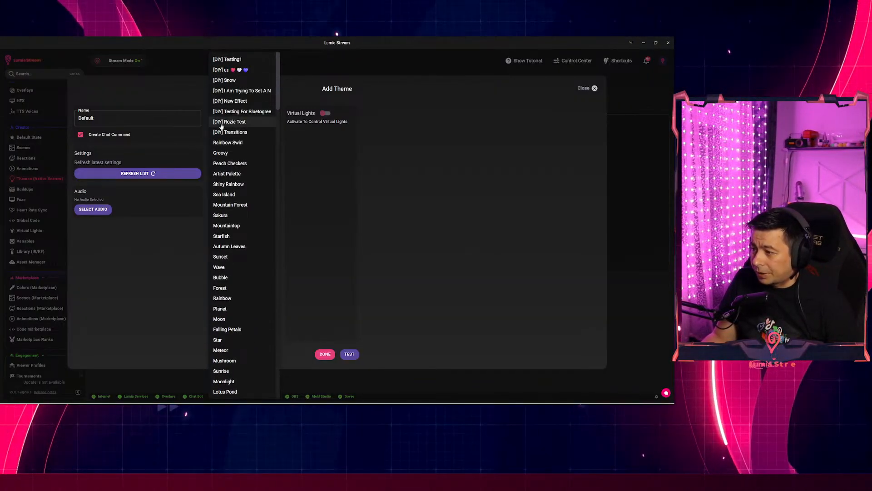
{"action": "left_click", "coordinate": [236, 132]}
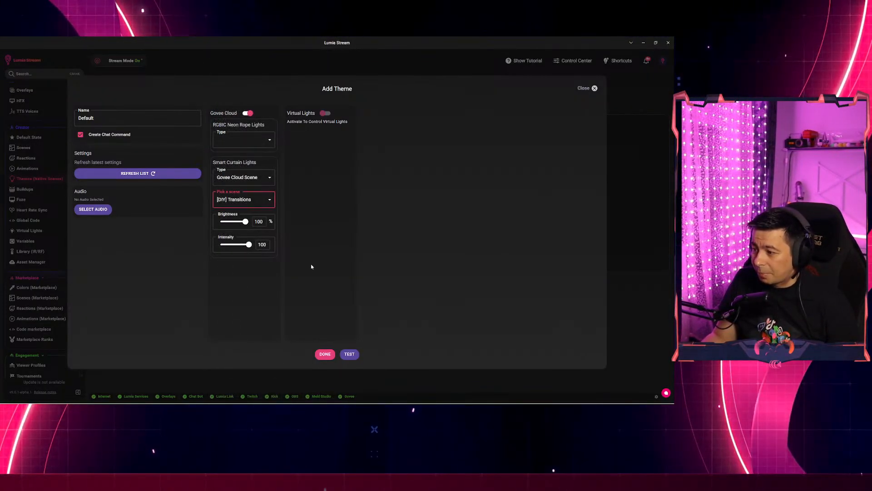
{"action": "left_click", "coordinate": [325, 353]}
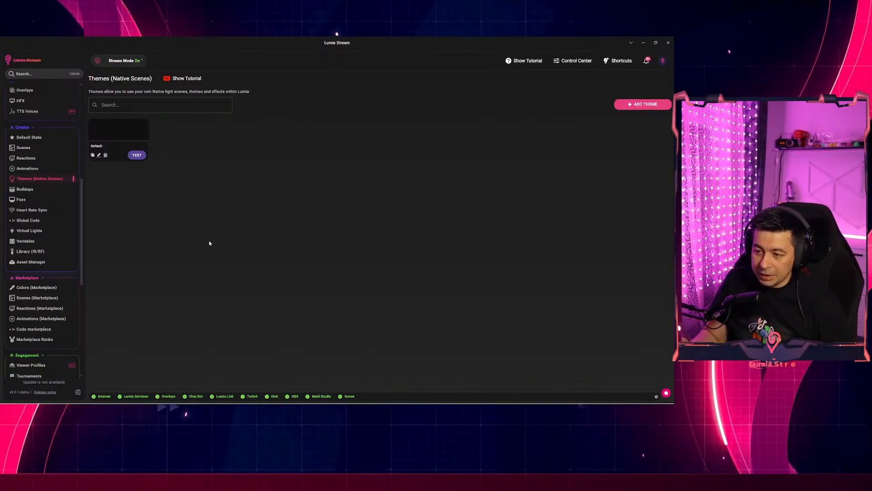
- Set the Default Light State type to Theme using the Default theme, and refresh to apply the changes
{"action": "left_click", "coordinate": [32, 137]}
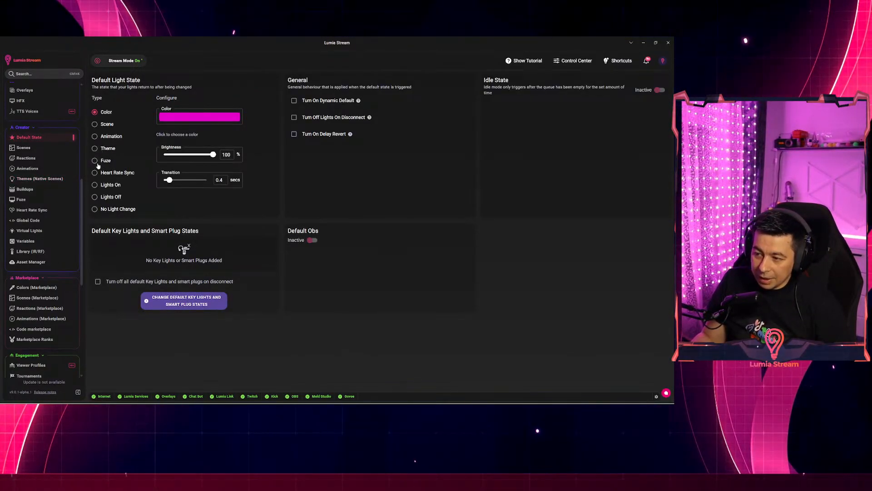
{"action": "left_click", "coordinate": [95, 148]}
{"action": "left_click", "coordinate": [228, 118]}
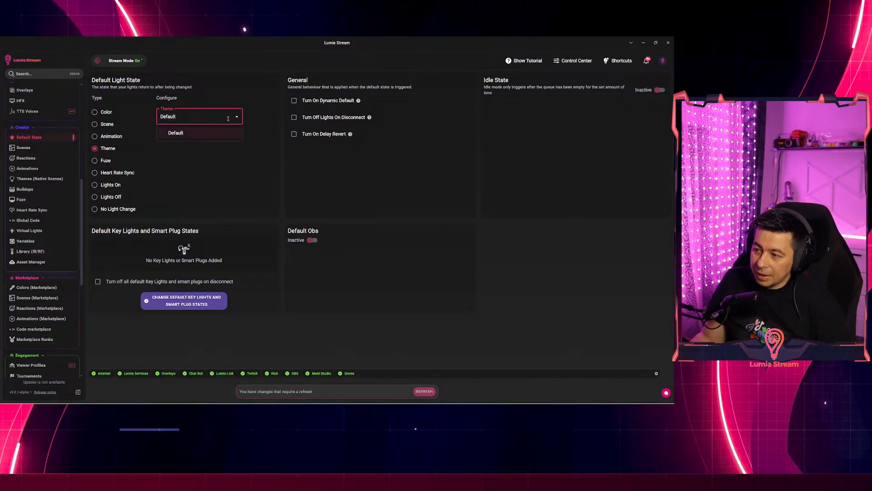
{"action": "left_click", "coordinate": [204, 132]}
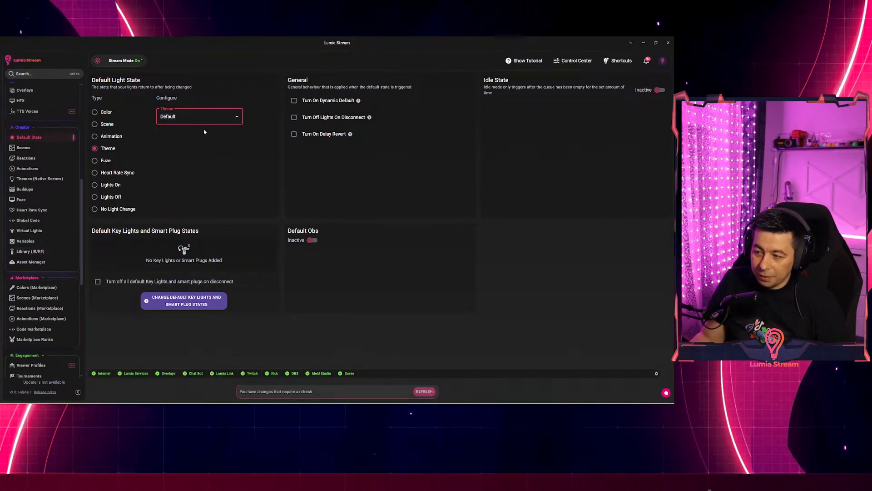
{"action": "left_click", "coordinate": [424, 391]}
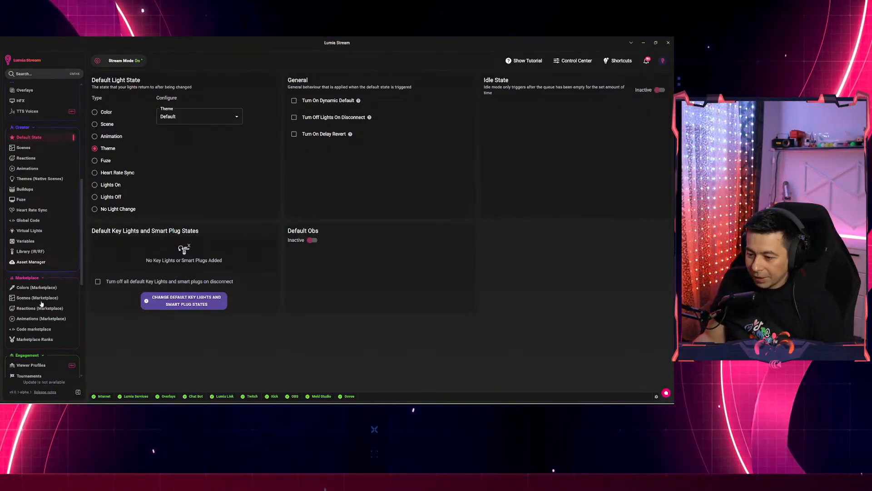
- Start a new Lifx lights connection from the Connections settings and begin its account sign-in at the email field
{"action": "scroll", "coordinate": [38, 302], "scroll_direction": "down", "scroll_amount": 5}
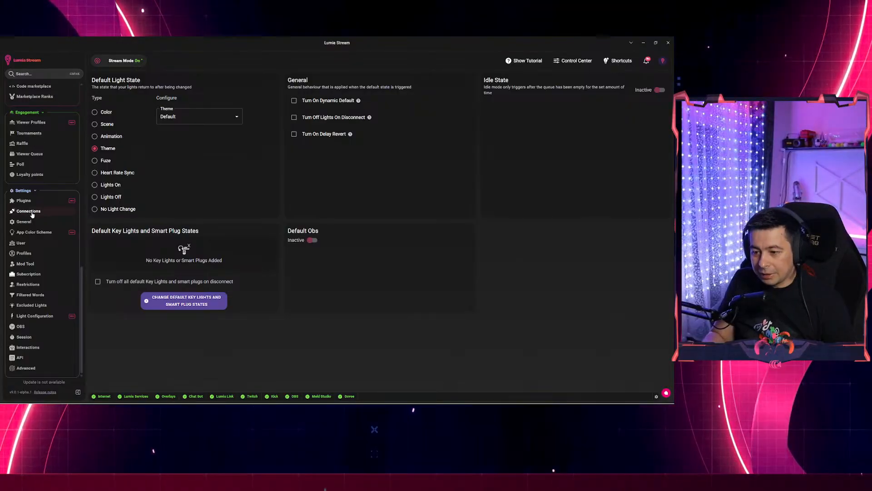
{"action": "left_click", "coordinate": [28, 211]}
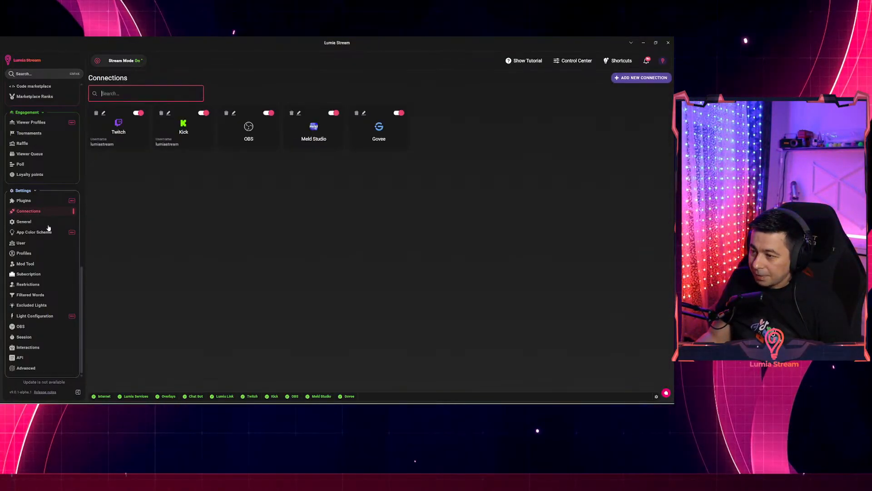
{"action": "left_click", "coordinate": [634, 78]}
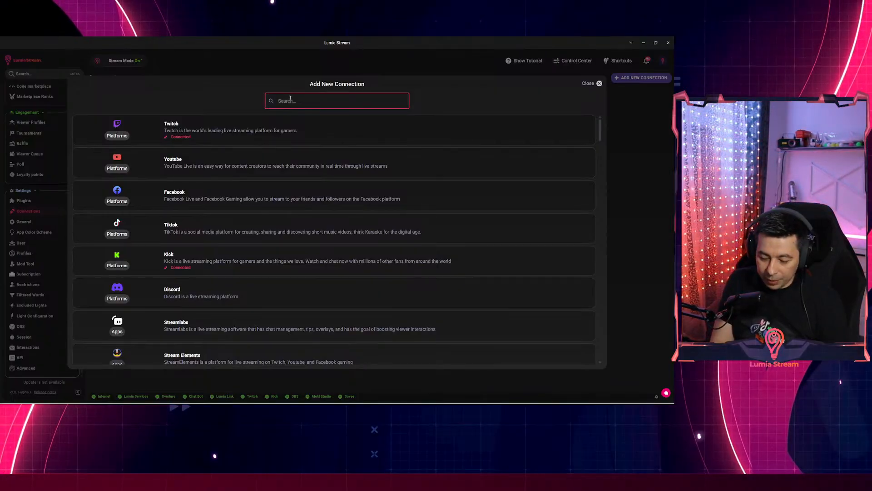
{"action": "type", "text": "lifx"}
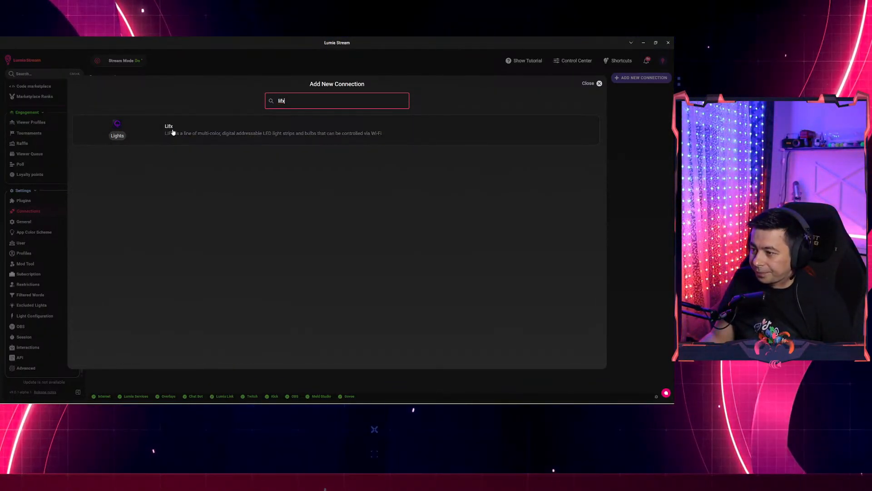
{"action": "left_click", "coordinate": [173, 132]}
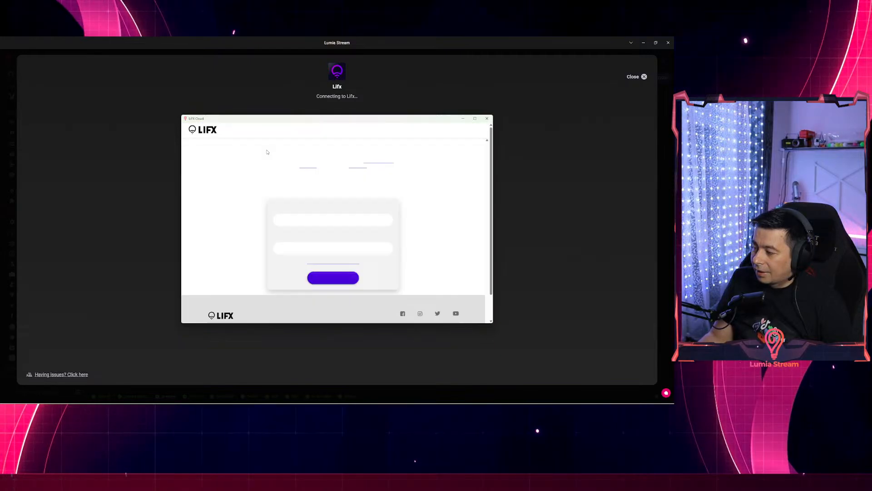
{"action": "left_click", "coordinate": [323, 220]}
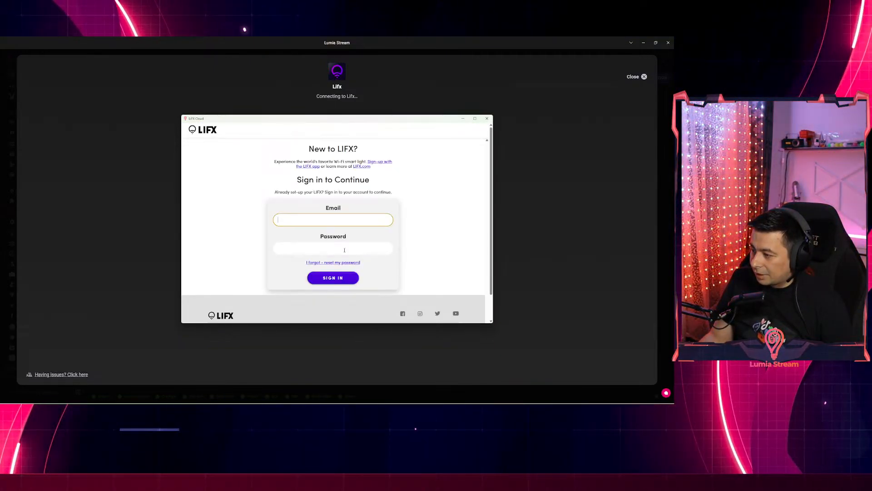
- Authorize Lumia Stream to control the LIFX account's lights and acknowledge the connection
{"action": "scroll", "coordinate": [346, 256], "scroll_direction": "down", "scroll_amount": 1}
{"action": "scroll", "coordinate": [347, 256], "scroll_direction": "up", "scroll_amount": 1}
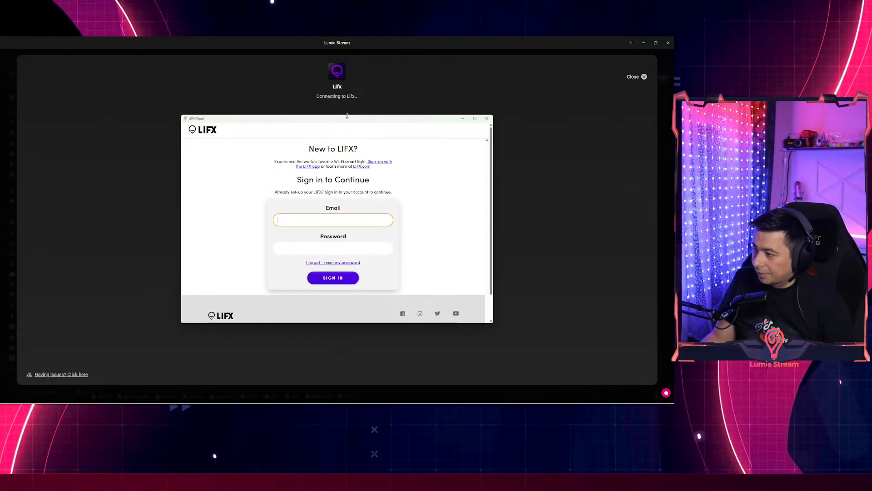
{"action": "left_click_drag", "start_coordinate": [350, 123], "coordinate": [314, 131]}
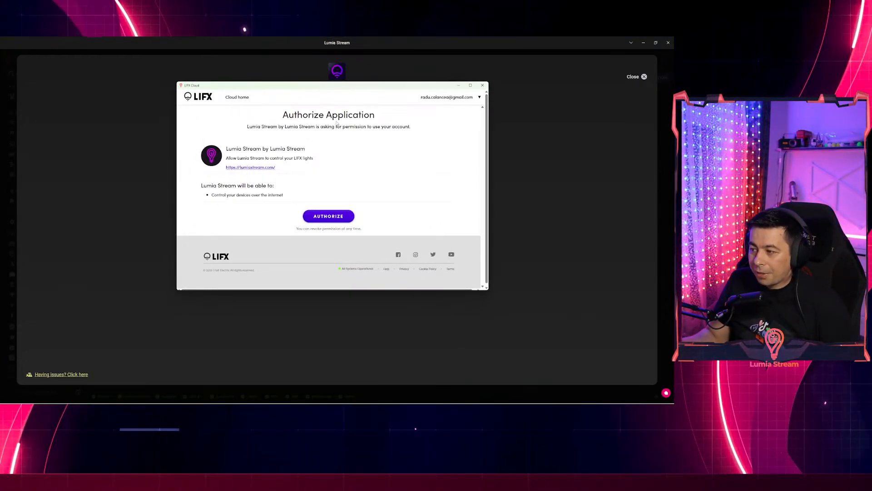
{"action": "left_click", "coordinate": [329, 217]}
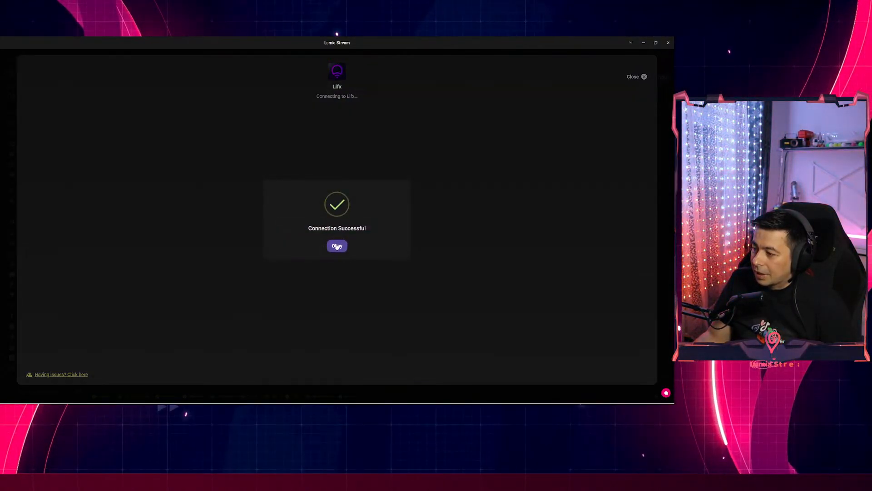
{"action": "left_click", "coordinate": [336, 246]}
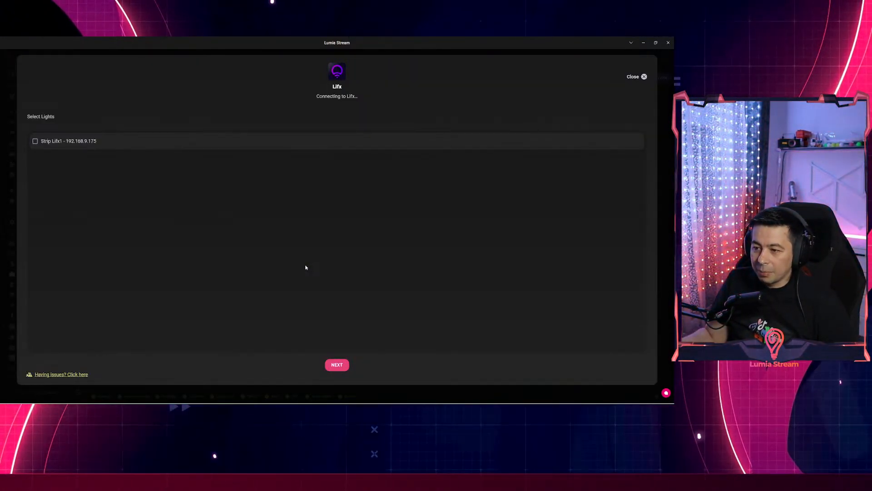
- Add the Strip Lifx1 light with 8 zones to the Lifx connection and refresh to apply the change
{"action": "left_click", "coordinate": [36, 141]}
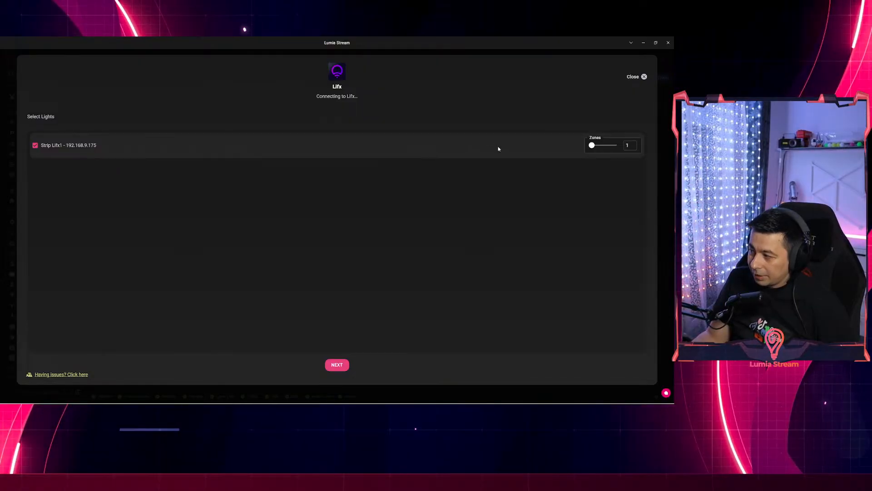
{"action": "left_click_drag", "start_coordinate": [594, 145], "coordinate": [617, 146]}
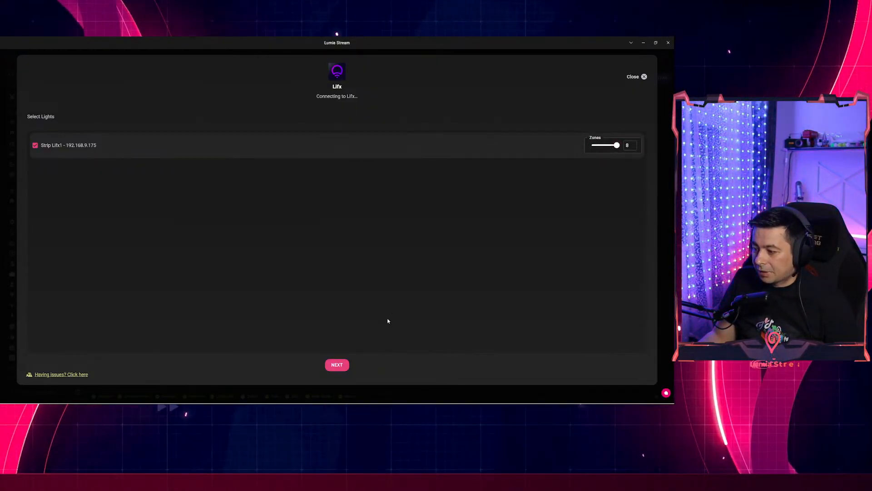
{"action": "left_click", "coordinate": [336, 365]}
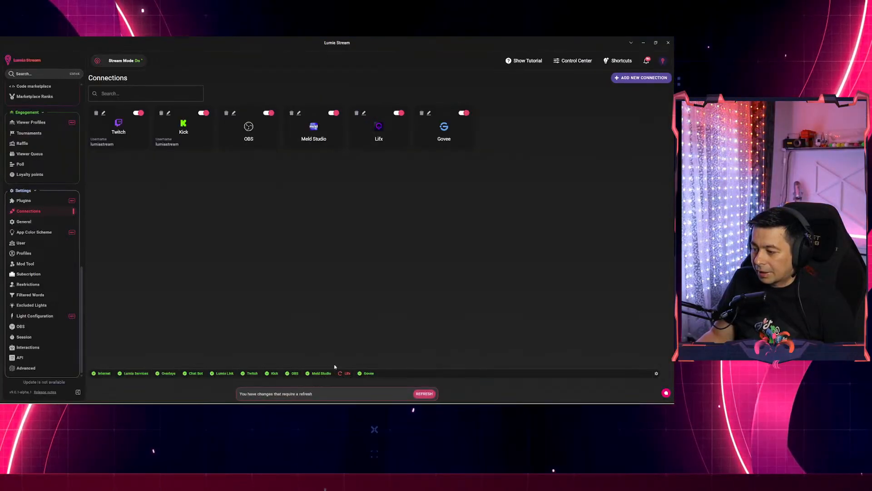
{"action": "left_click", "coordinate": [424, 392]}
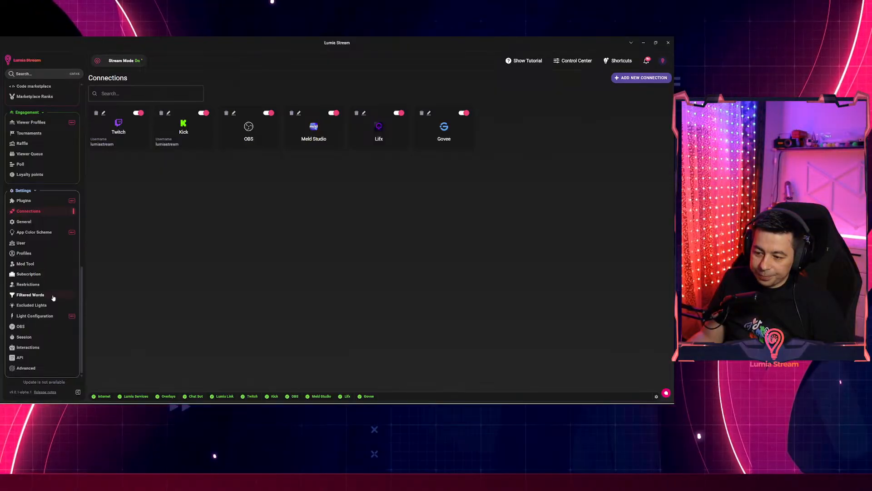
- Enable Lifx in the Default native-scene theme and set its type to Lifx Scene
{"action": "scroll", "coordinate": [49, 279], "scroll_direction": "up", "scroll_amount": 3}
{"action": "scroll", "coordinate": [48, 257], "scroll_direction": "up", "scroll_amount": 3}
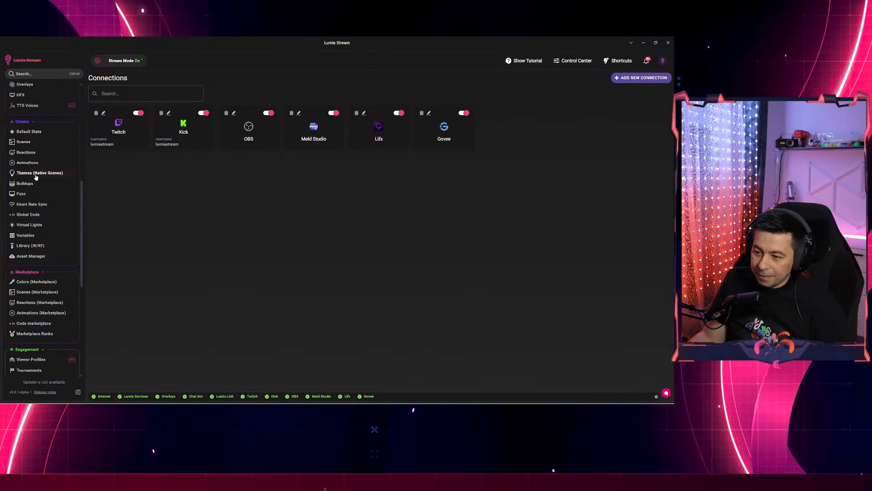
{"action": "left_click", "coordinate": [38, 175]}
{"action": "left_click", "coordinate": [98, 156]}
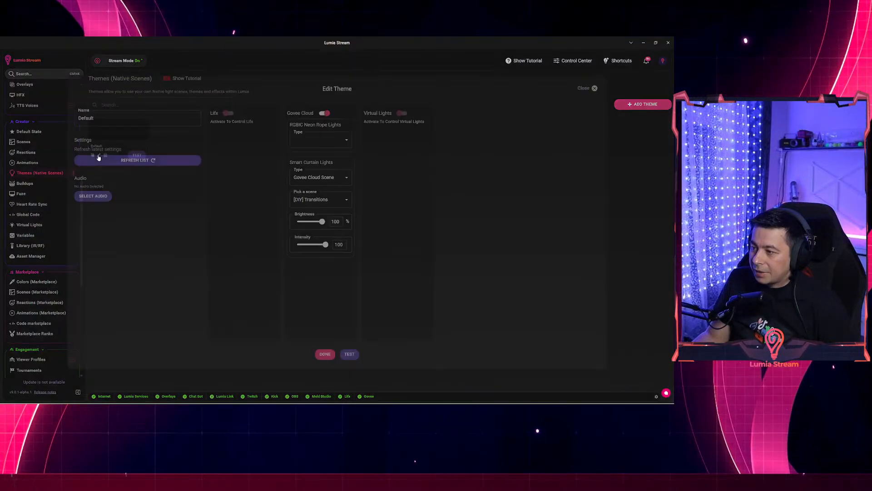
{"action": "left_click", "coordinate": [229, 114]}
{"action": "left_click", "coordinate": [251, 132]}
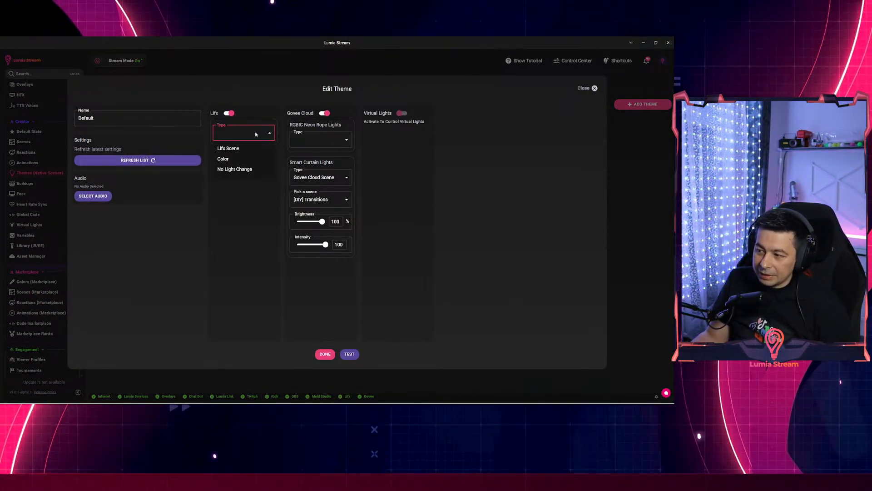
{"action": "left_click", "coordinate": [255, 147]}
- Choose the Runnn scene with the Move effect for Lifx, save the Default theme and refresh to apply it
{"action": "left_click", "coordinate": [255, 152]}
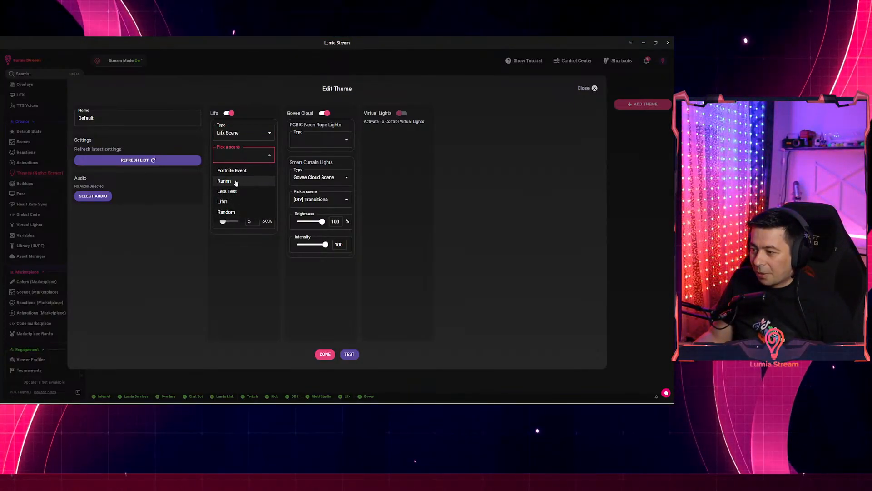
{"action": "left_click", "coordinate": [236, 182]}
{"action": "left_click", "coordinate": [233, 178]}
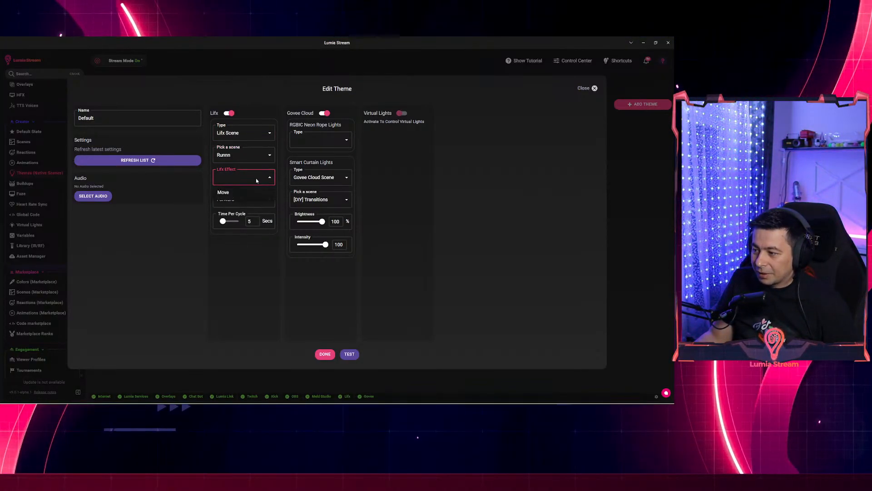
{"action": "left_click", "coordinate": [232, 194]}
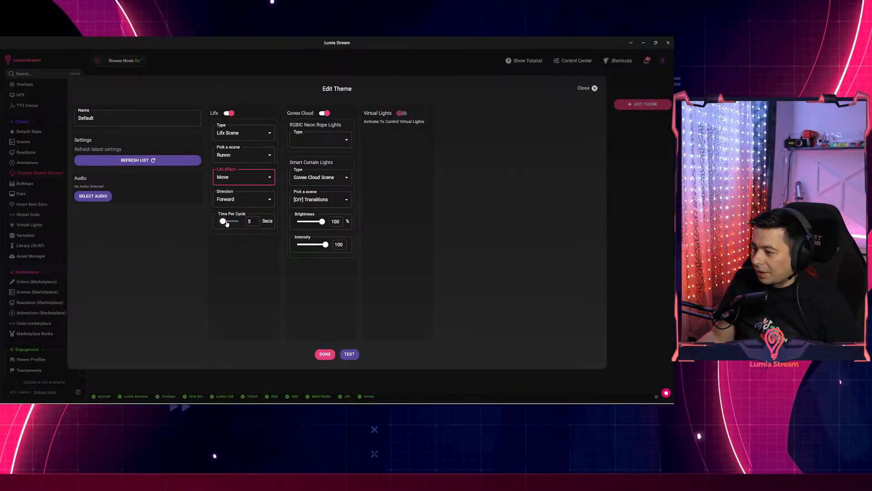
{"action": "left_click", "coordinate": [325, 354]}
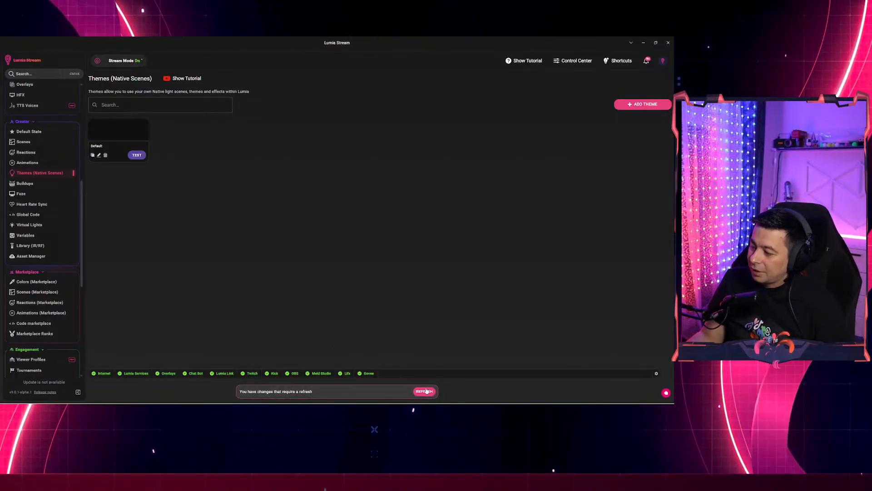
{"action": "left_click", "coordinate": [424, 391]}
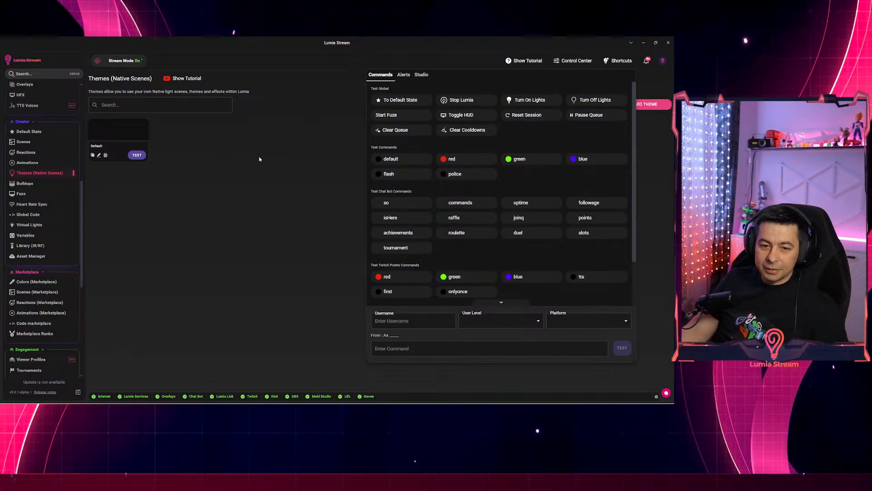
{"action": "left_click", "coordinate": [252, 182]}
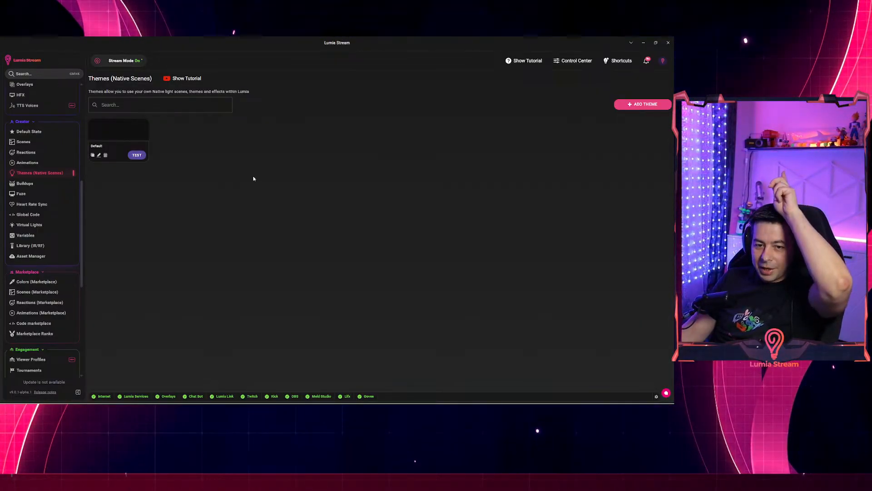
- Set the Default theme's Lifx time per cycle to 1 second, test the theme and save it
{"action": "left_click", "coordinate": [99, 156]}
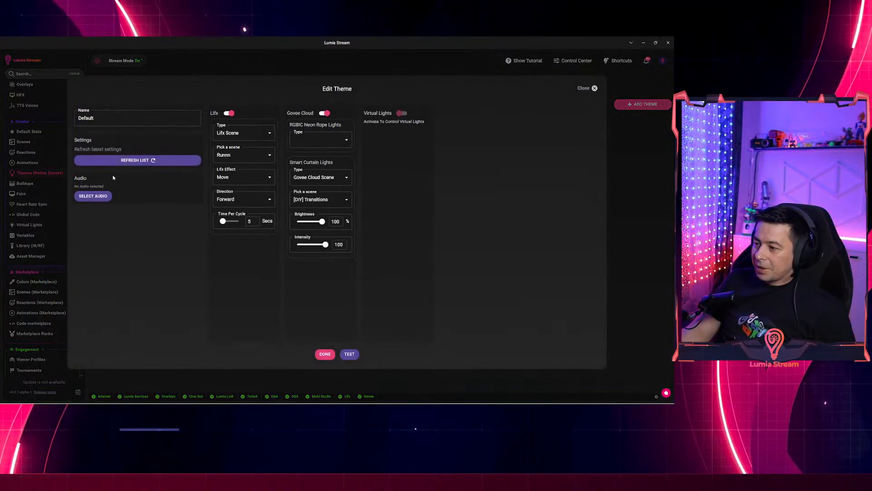
{"action": "left_click", "coordinate": [247, 221]}
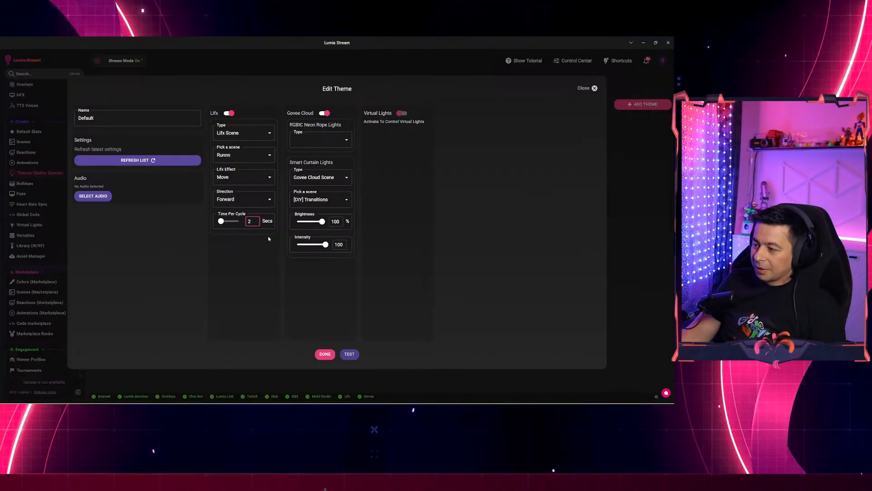
{"action": "double_click", "coordinate": [252, 221]}
{"action": "type", "text": "1"}
{"action": "left_click", "coordinate": [350, 357]}
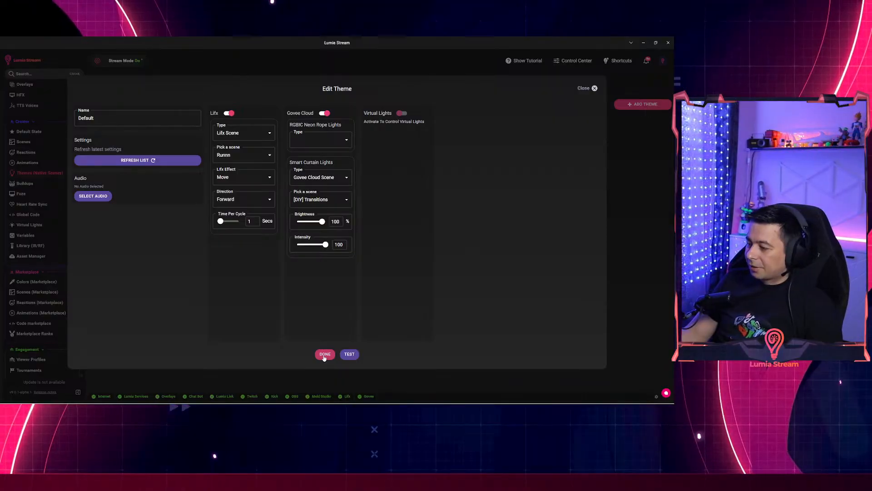
{"action": "left_click", "coordinate": [324, 355]}
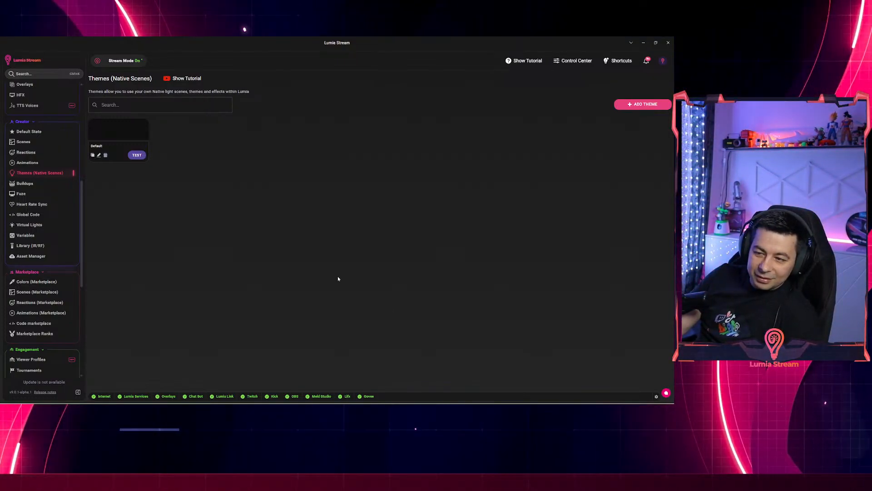
{"action": "left_click", "coordinate": [663, 59]}
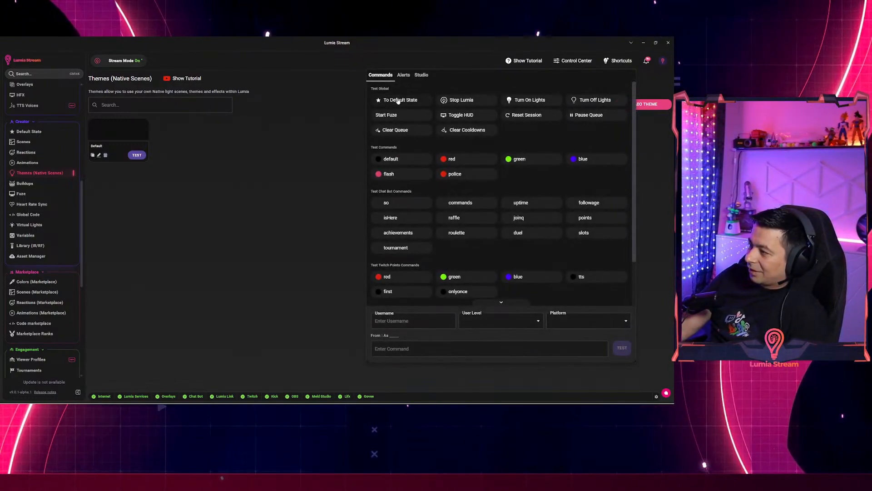
{"action": "left_click", "coordinate": [283, 227]}
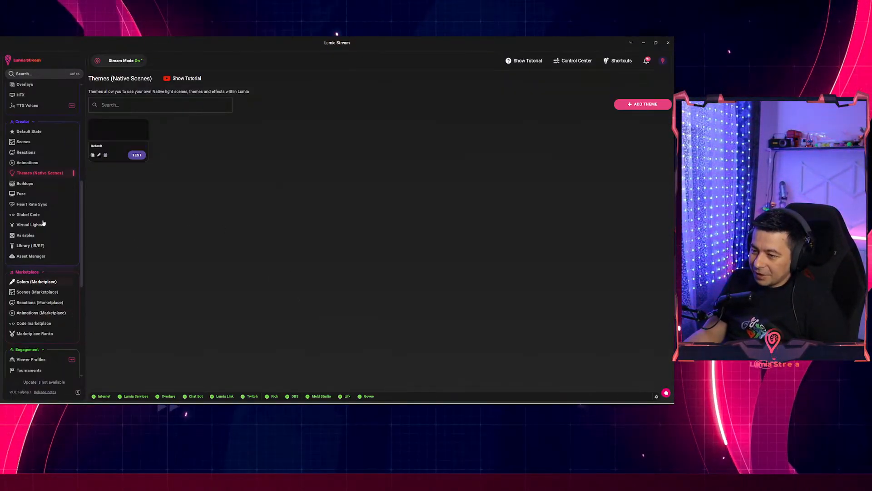
- Add a Hue Pro connection with Hue lightstrip 1, searching for "hue", and refresh to apply it
{"action": "scroll", "coordinate": [44, 237], "scroll_direction": "down", "scroll_amount": 5}
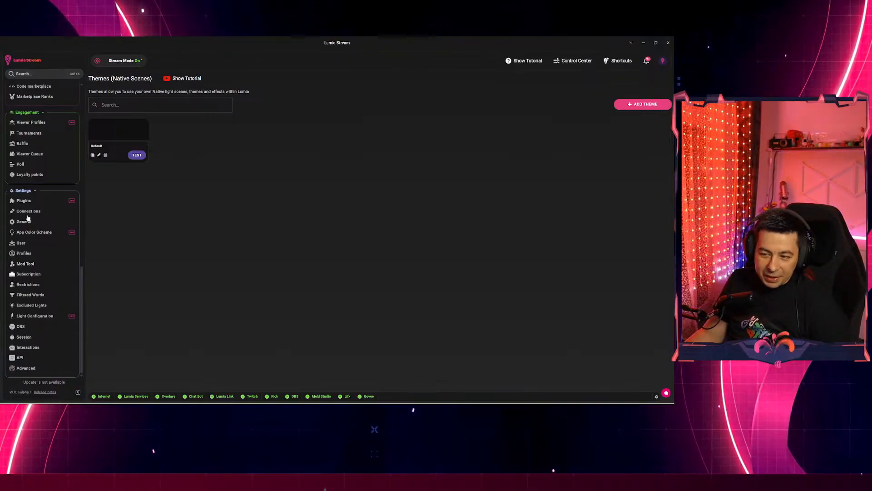
{"action": "left_click", "coordinate": [28, 211]}
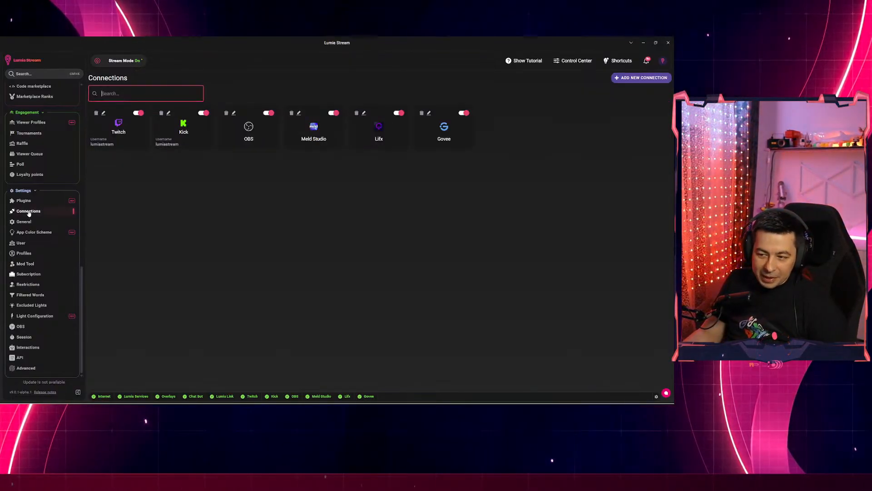
{"action": "left_click", "coordinate": [626, 79]}
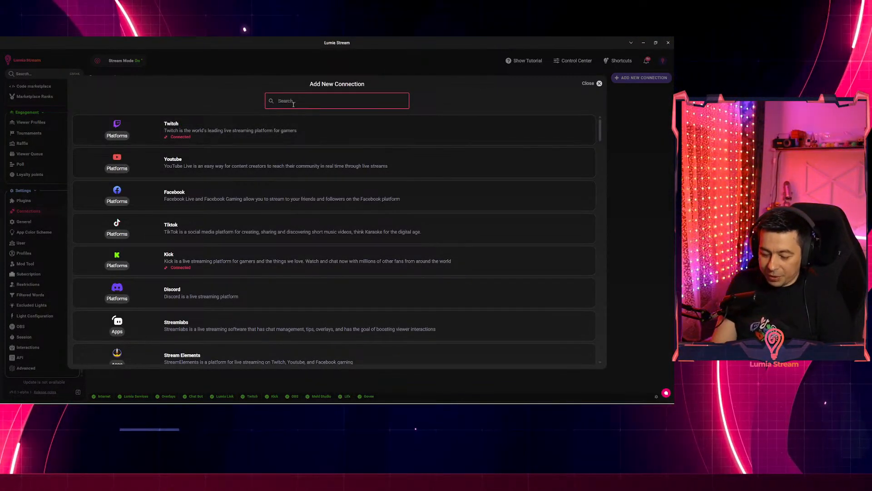
{"action": "type", "text": "hue"}
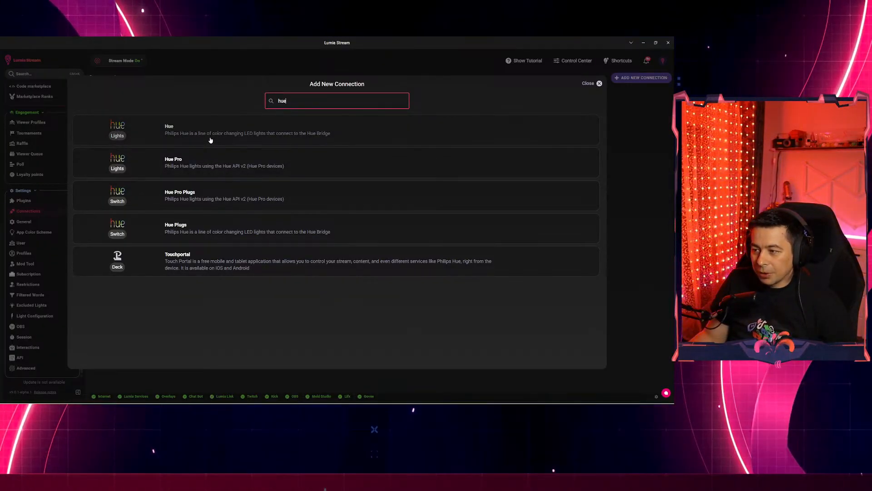
{"action": "left_click", "coordinate": [179, 166]}
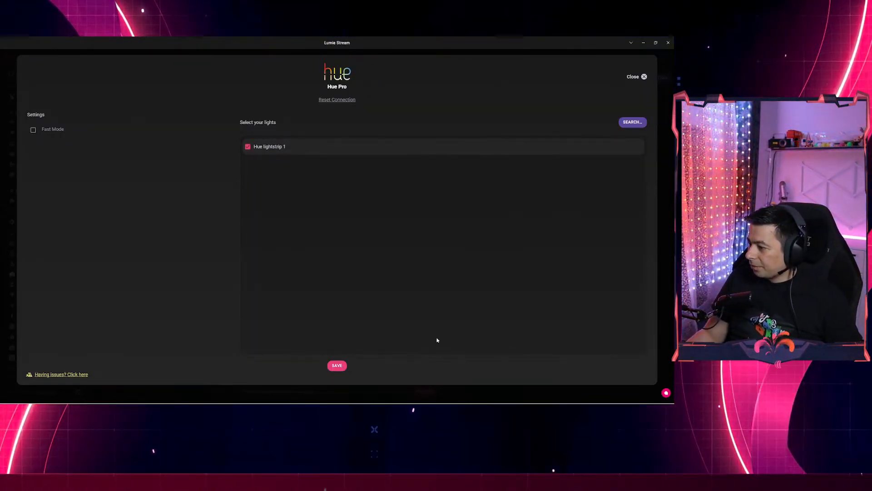
{"action": "left_click", "coordinate": [337, 366]}
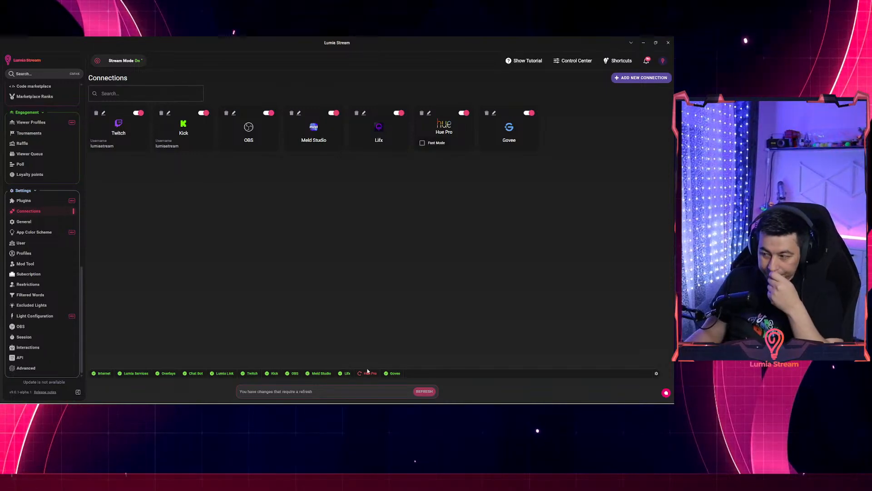
{"action": "left_click", "coordinate": [424, 391]}
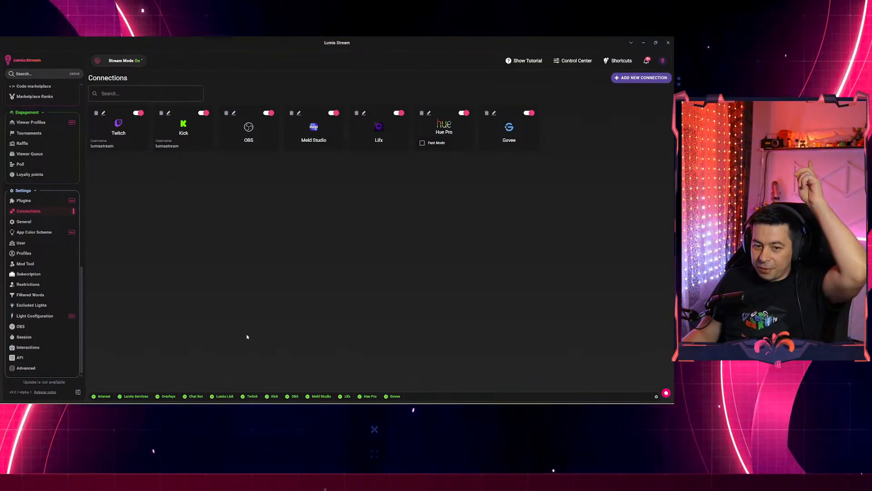
- Enable Hue Pro in the Default native-scene theme and set its type to Hue Pro Scene
{"action": "scroll", "coordinate": [61, 208], "scroll_direction": "up", "scroll_amount": 3}
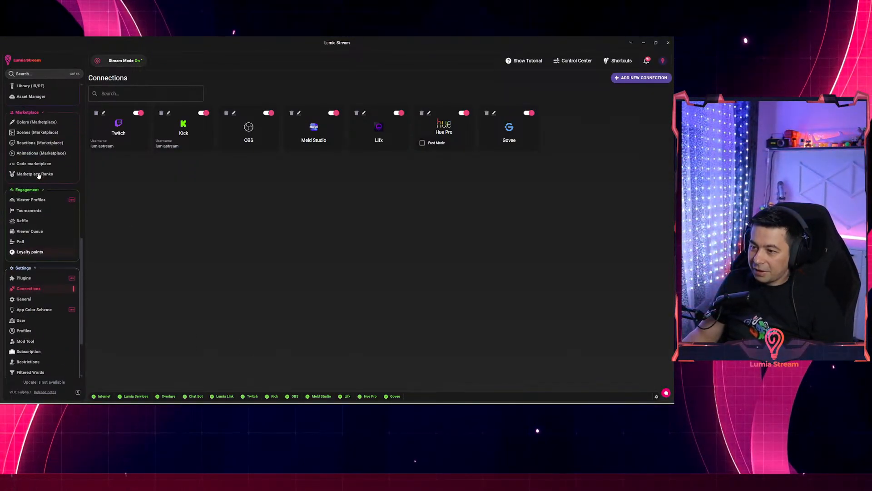
{"action": "scroll", "coordinate": [28, 333], "scroll_direction": "down", "scroll_amount": 1}
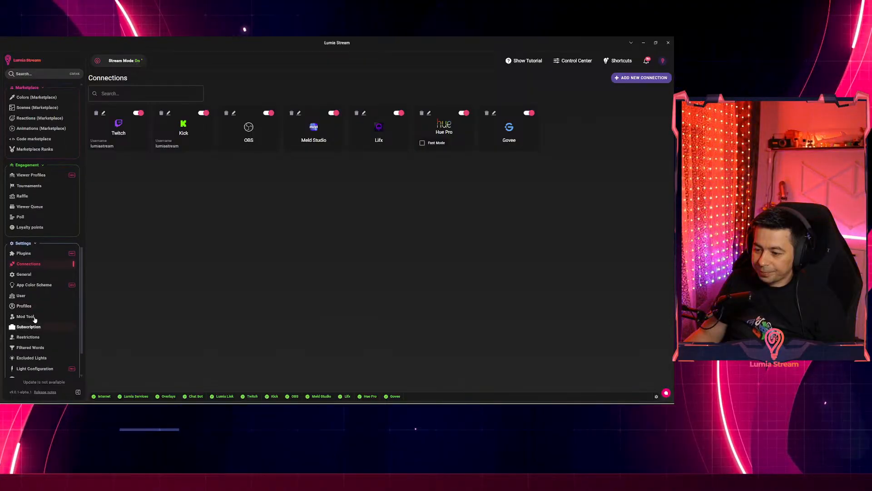
{"action": "scroll", "coordinate": [37, 304], "scroll_direction": "up", "scroll_amount": 7}
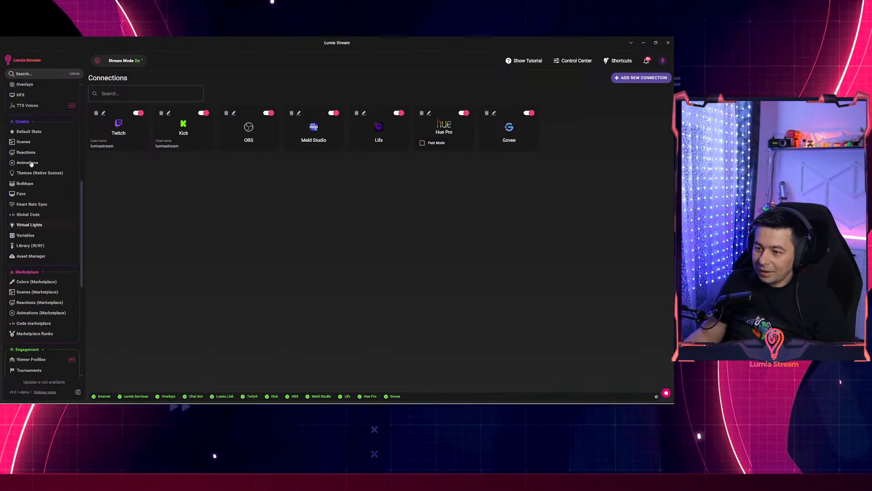
{"action": "left_click", "coordinate": [38, 175]}
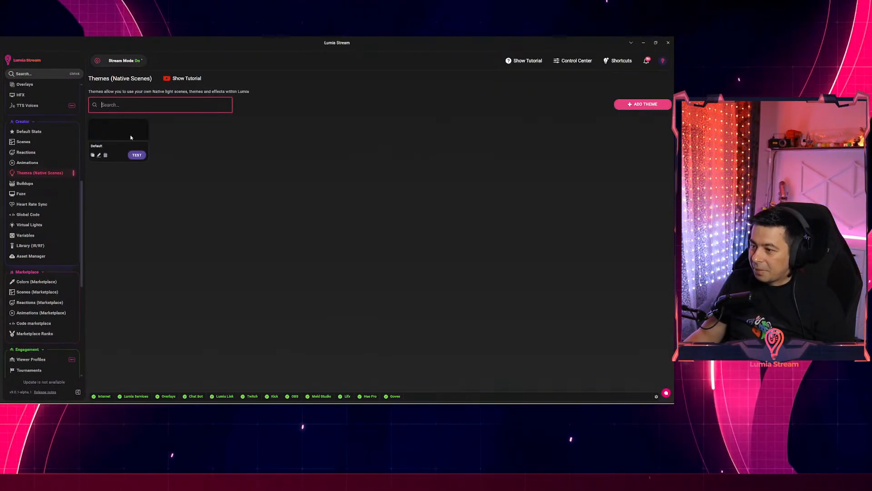
{"action": "left_click", "coordinate": [99, 155]}
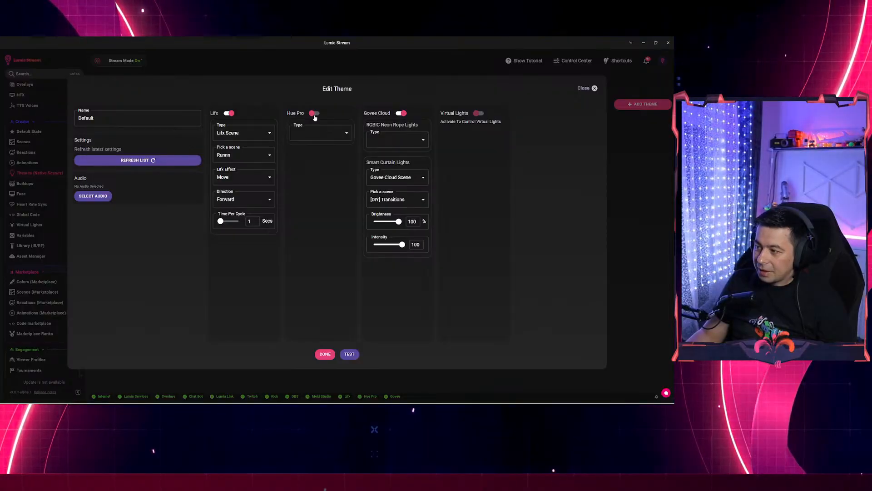
{"action": "left_click", "coordinate": [312, 132]}
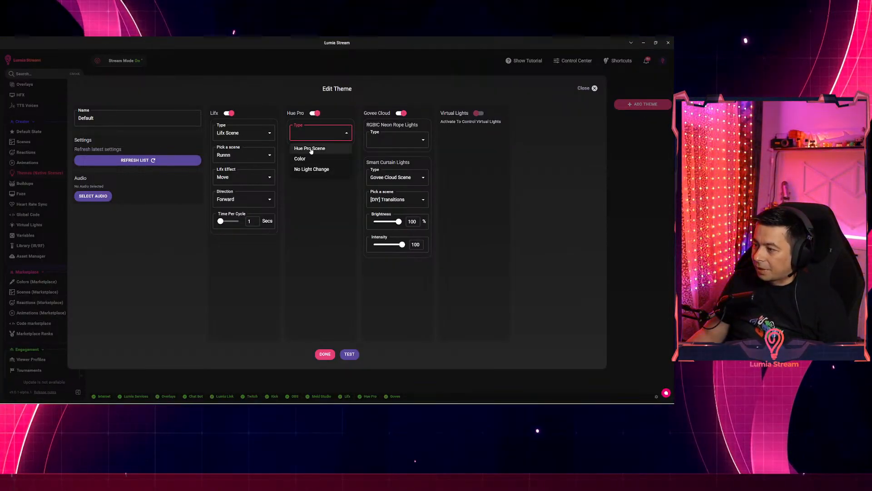
{"action": "left_click", "coordinate": [311, 149]}
- Choose the Disturbia scene for Hue Pro, then test and save the Default theme, refreshing to apply it
{"action": "left_click", "coordinate": [313, 155]}
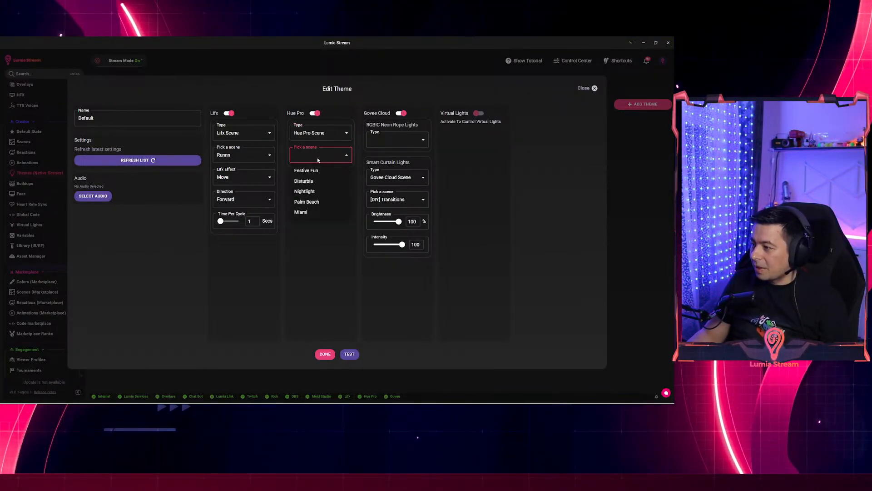
{"action": "left_click", "coordinate": [305, 192]}
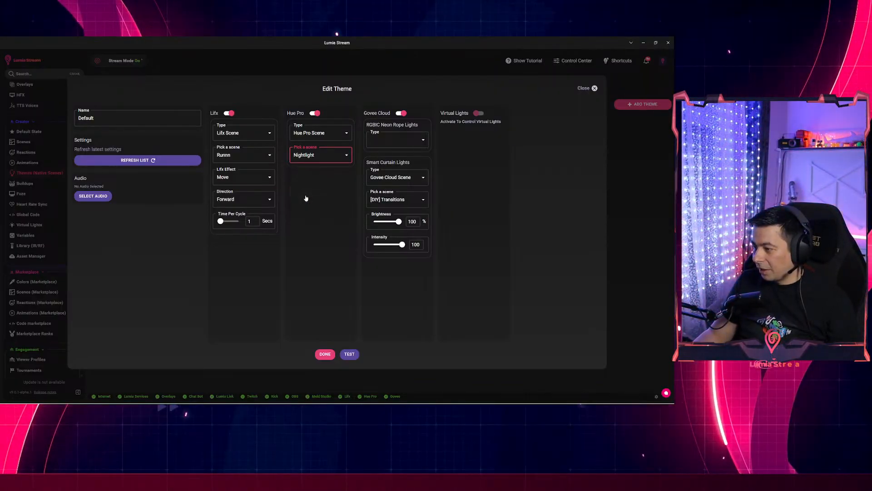
{"action": "left_click", "coordinate": [313, 155]}
{"action": "left_click", "coordinate": [304, 181]}
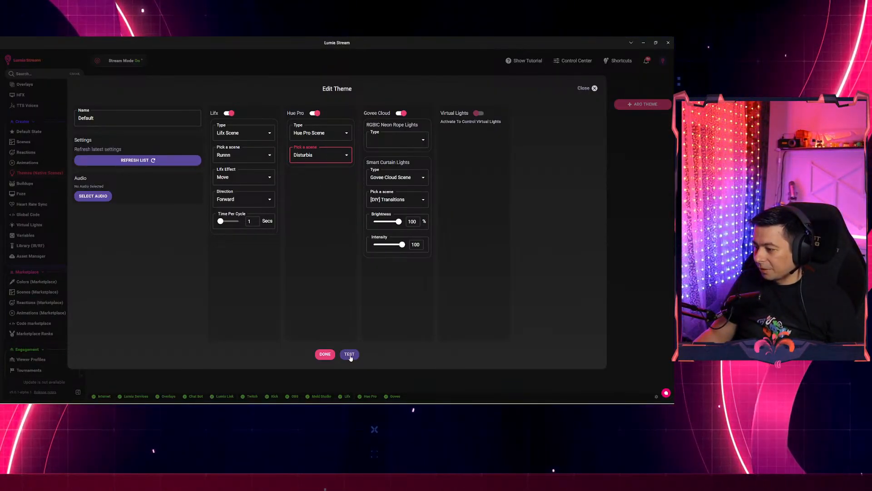
{"action": "left_click", "coordinate": [350, 356]}
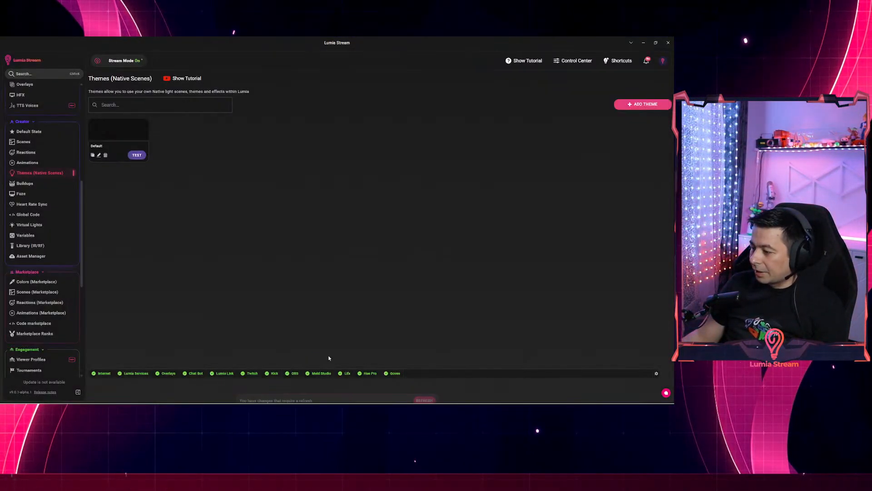
{"action": "left_click", "coordinate": [326, 354]}
{"action": "left_click", "coordinate": [424, 391]}
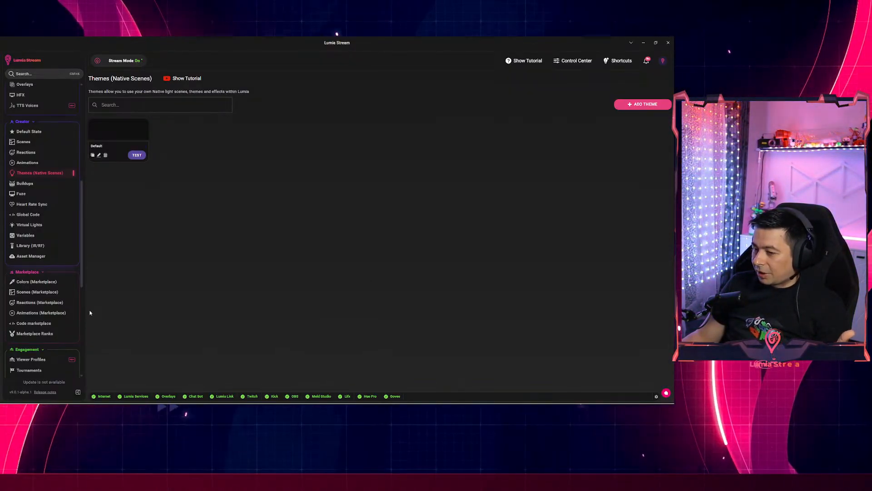
- Create a new 1080p overlay named "Alerts- Core stream"
{"action": "scroll", "coordinate": [35, 359], "scroll_direction": "down", "scroll_amount": 5}
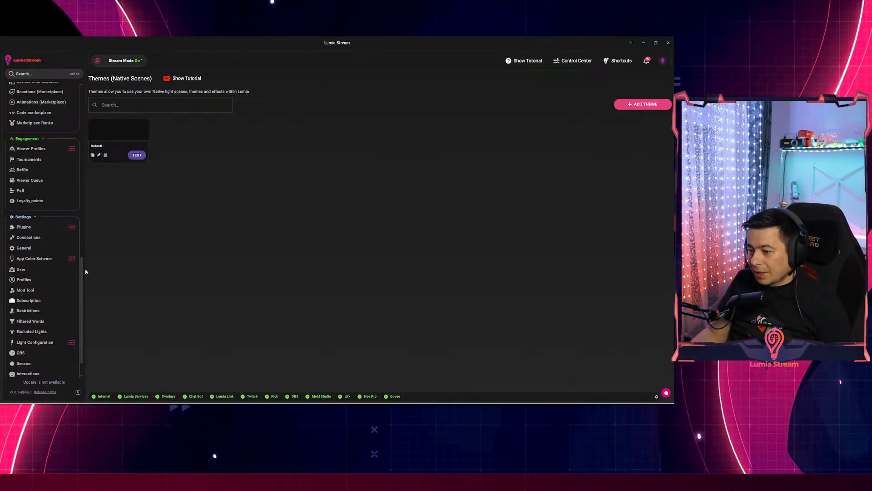
{"action": "left_click_drag", "start_coordinate": [82, 275], "coordinate": [90, 165]}
{"action": "left_click", "coordinate": [23, 178]}
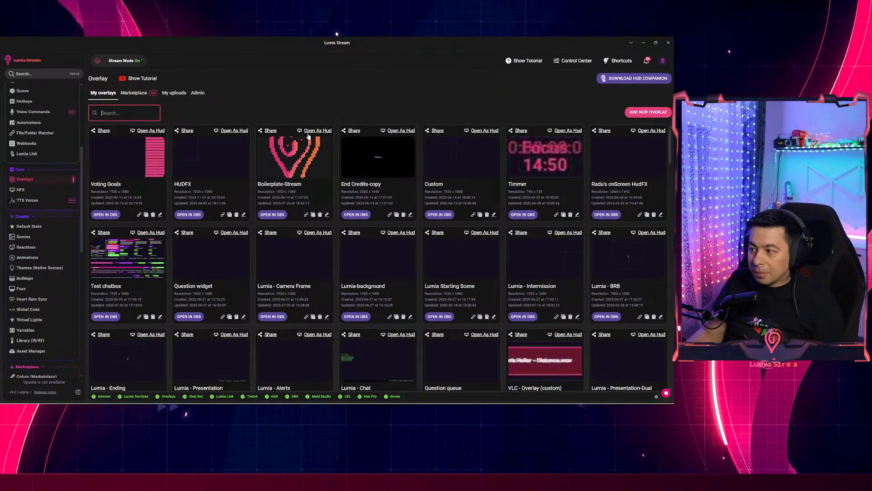
{"action": "left_click", "coordinate": [641, 113]}
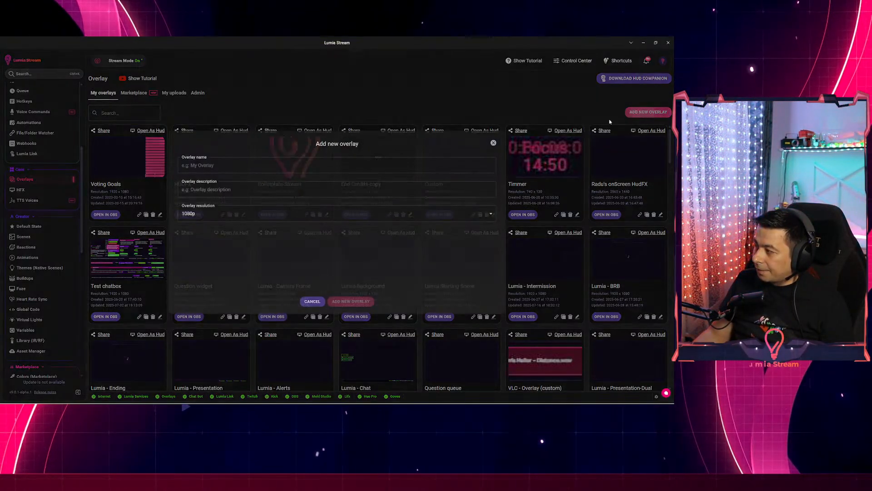
{"action": "left_click", "coordinate": [234, 163]}
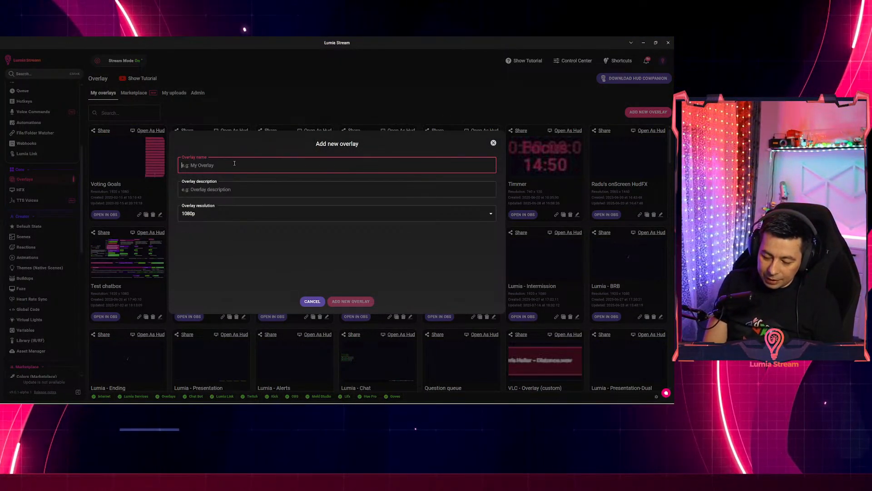
{"action": "type", "text": "Alerts-"}
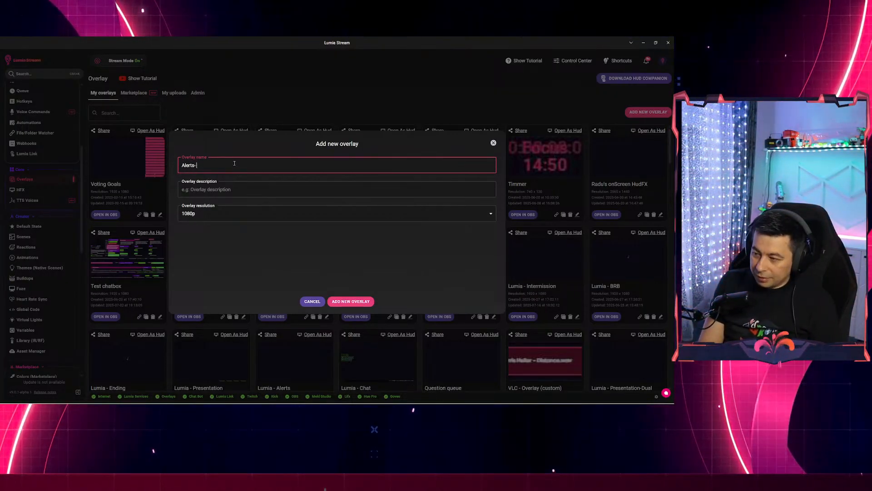
{"action": "type", "text": " Core stream"}
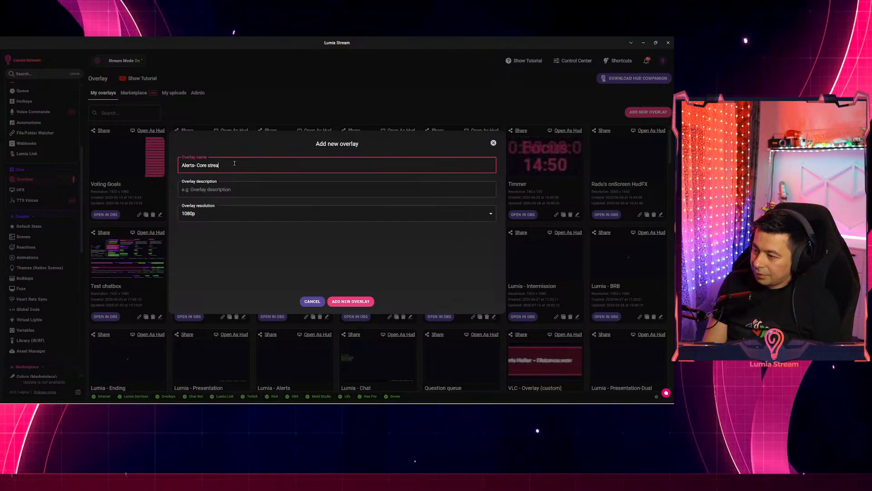
{"action": "left_click", "coordinate": [353, 302]}
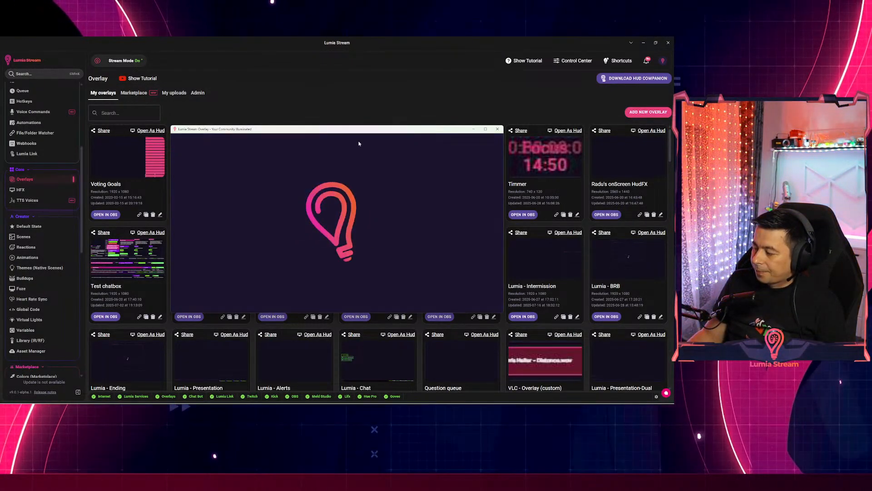
- Maximize the overlay editor and set the overlay to a custom size of 800 by 600
{"action": "left_click_drag", "start_coordinate": [346, 129], "coordinate": [353, 40]}
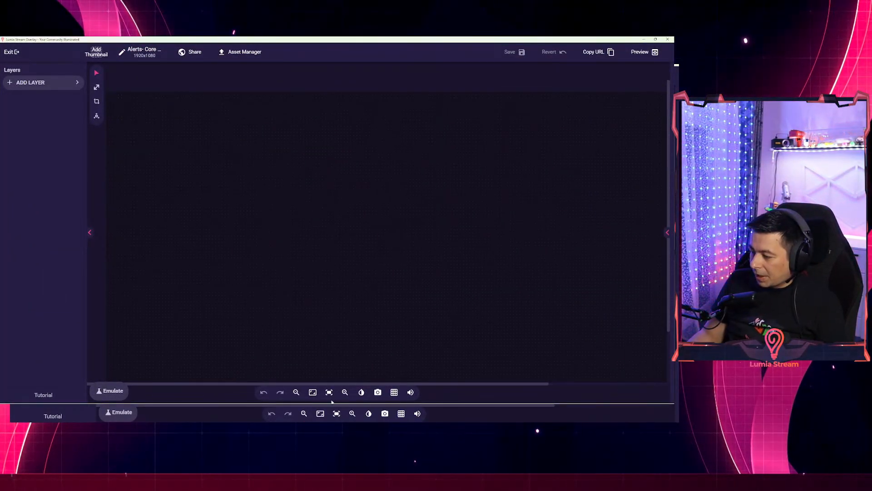
{"action": "left_click", "coordinate": [330, 392]}
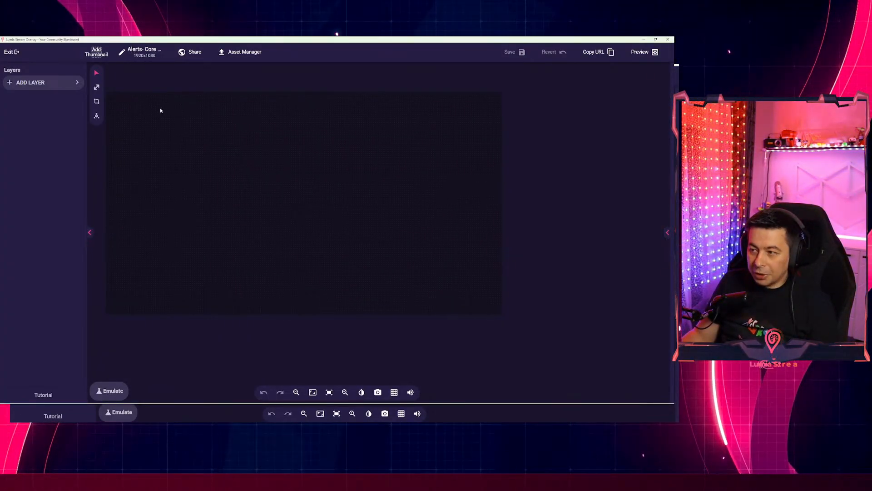
{"action": "left_click", "coordinate": [143, 53]}
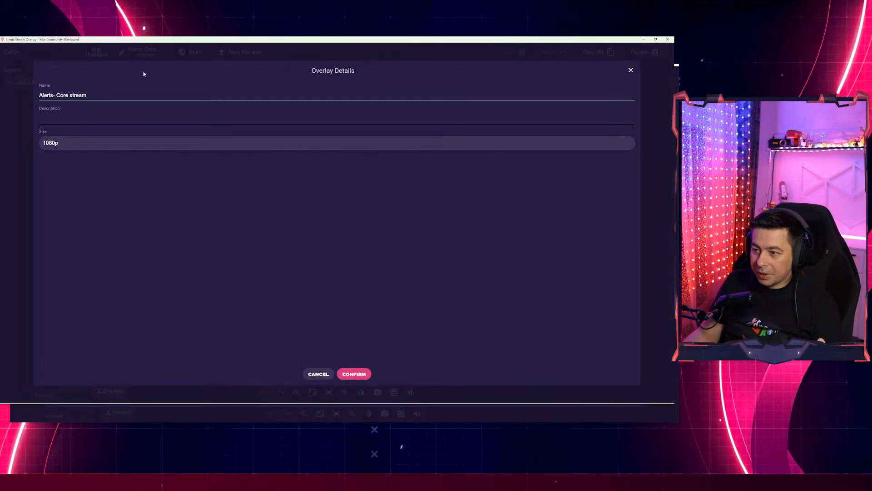
{"action": "left_click", "coordinate": [56, 148]}
{"action": "left_click", "coordinate": [58, 202]}
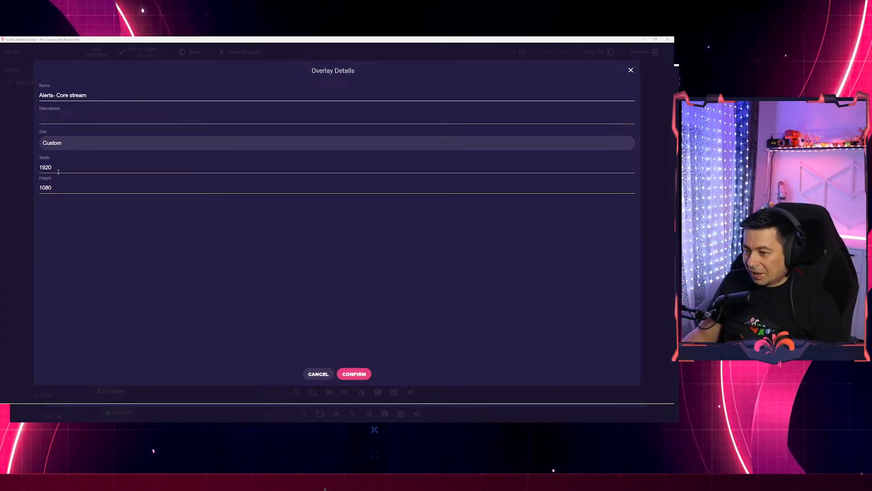
{"action": "left_click_drag", "start_coordinate": [58, 172], "coordinate": [15, 168]}
{"action": "type", "text": "80"}
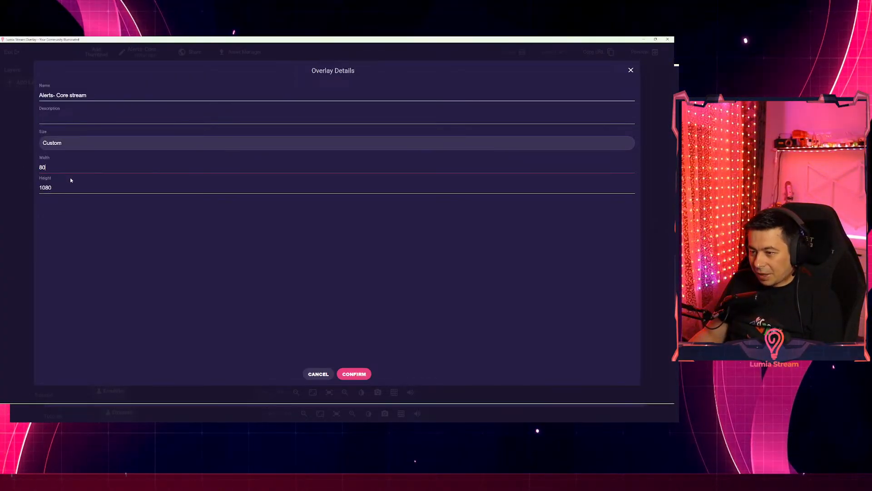
{"action": "type", "text": "0"}
{"action": "key", "text": "Tab"}
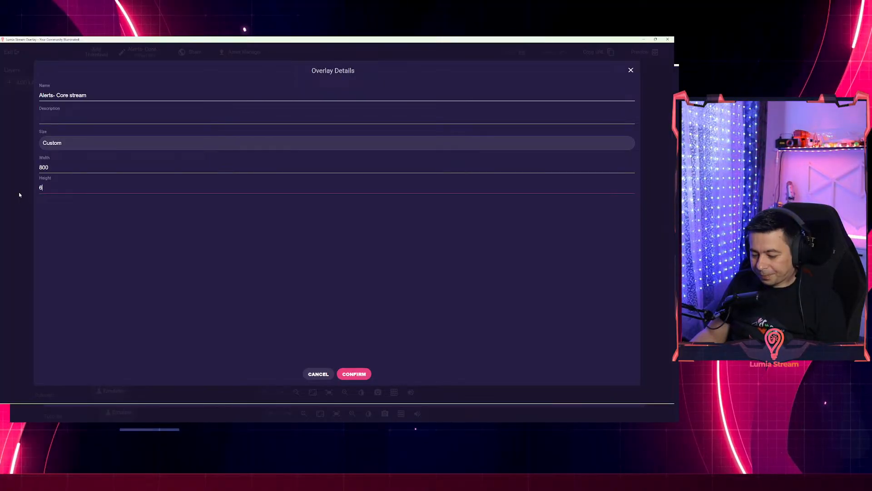
{"action": "left_click", "coordinate": [345, 377]}
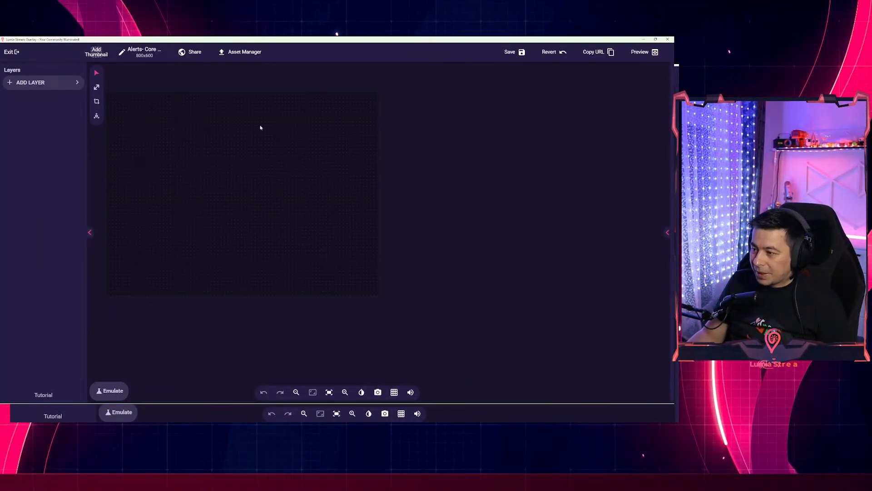
- Add an Alert layer from the Alerts category to the overlay
{"action": "left_click", "coordinate": [45, 83]}
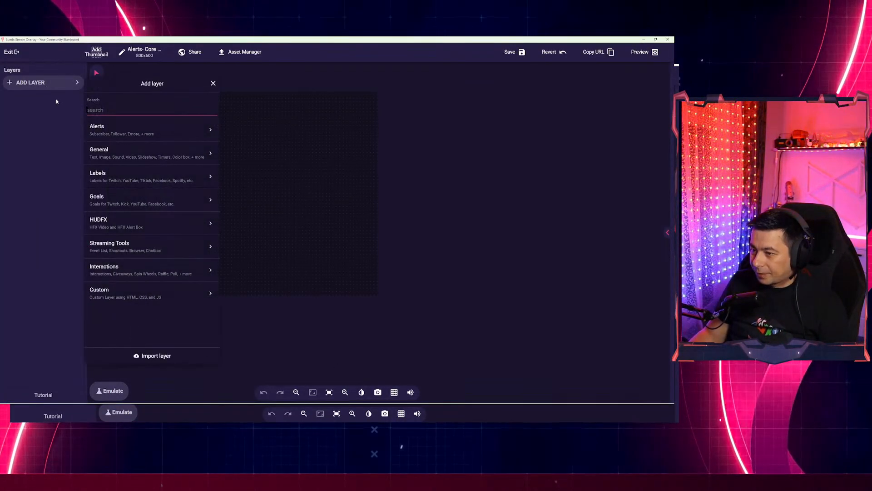
{"action": "left_click", "coordinate": [132, 129]}
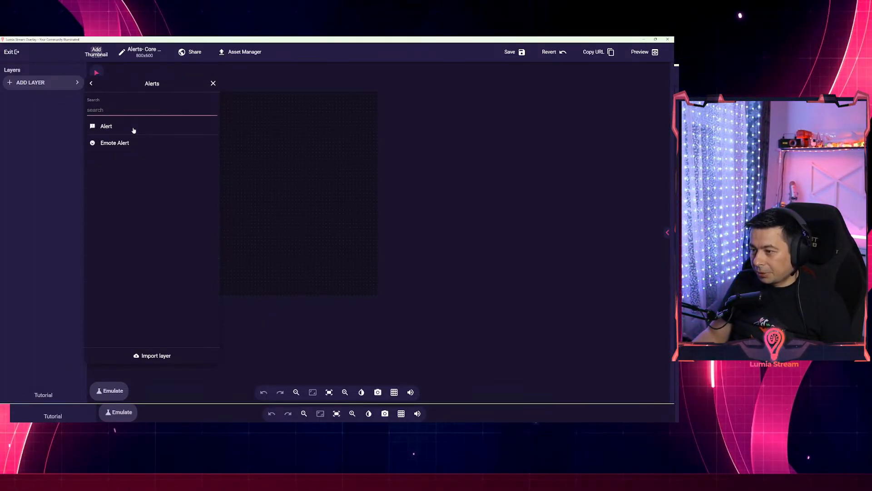
{"action": "left_click", "coordinate": [106, 127]}
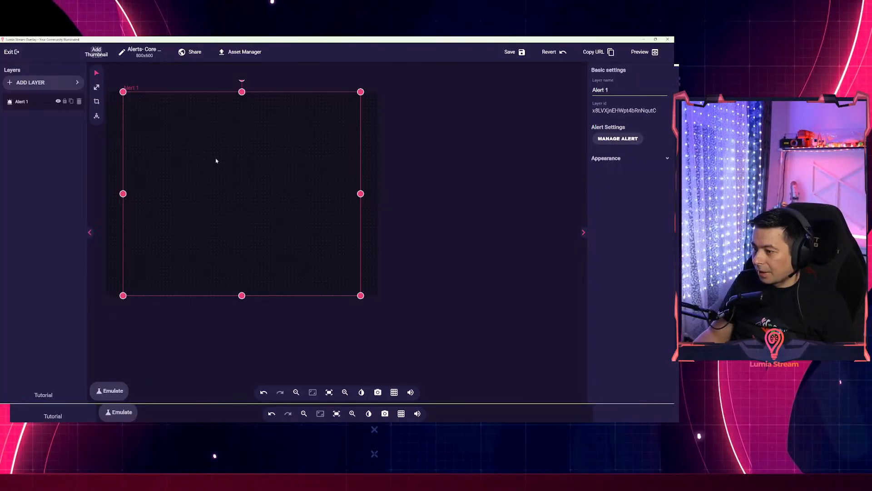
- Move the alert layer on the canvas and resize it freehand to about 613 by 600
{"action": "left_click_drag", "start_coordinate": [208, 159], "coordinate": [219, 157]}
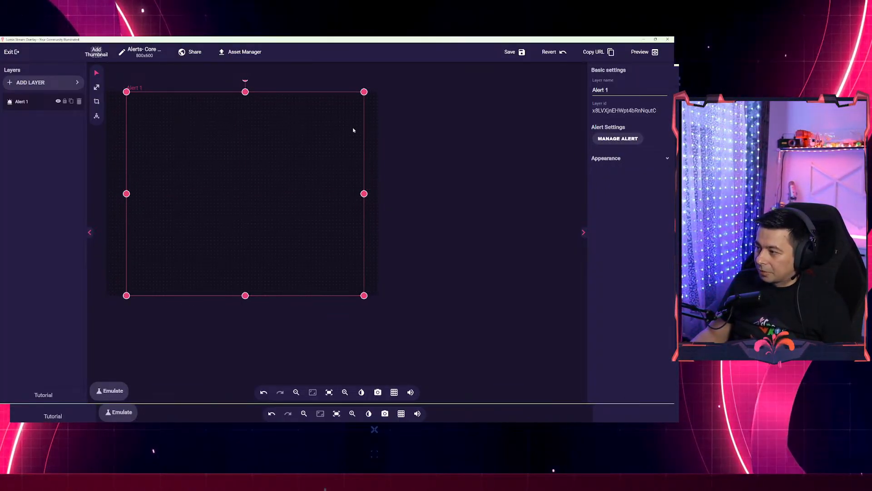
{"action": "mouse_move", "coordinate": [368, 194]}
{"action": "left_mouse_down"}
{"action": "mouse_move", "coordinate": [350, 194]}
{"action": "mouse_move", "coordinate": [376, 193]}
{"action": "mouse_move", "coordinate": [364, 193]}
{"action": "left_mouse_up"}
{"action": "left_click_drag", "start_coordinate": [364, 92], "coordinate": [375, 92]}
{"action": "left_click_drag", "start_coordinate": [375, 194], "coordinate": [334, 194]}
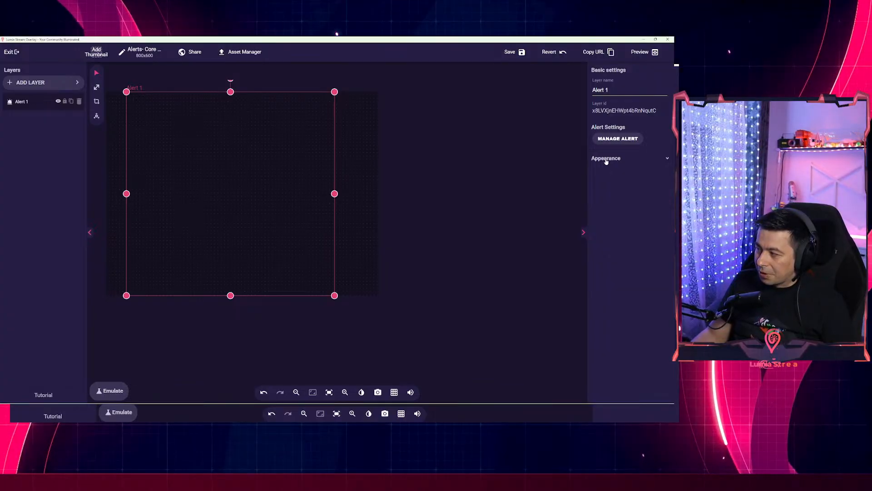
- Stretch the alert layer to fill the whole 800 by 600 canvas
{"action": "left_click", "coordinate": [605, 162]}
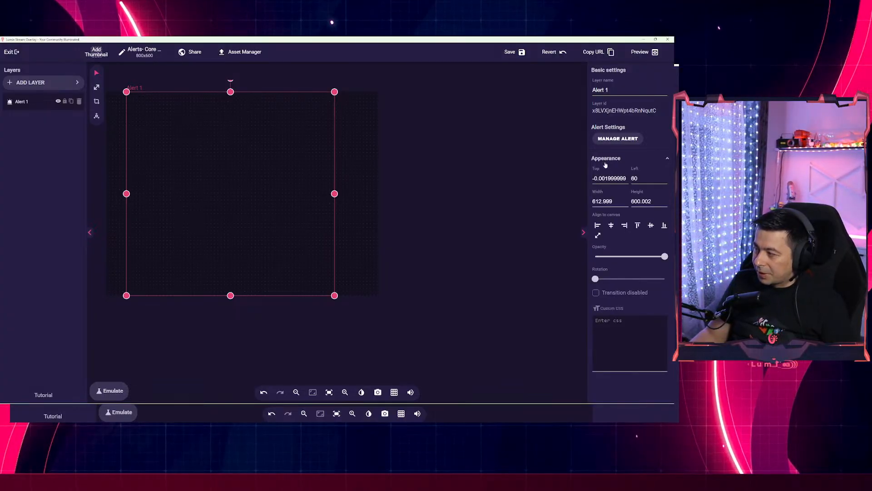
{"action": "left_click", "coordinate": [597, 236]}
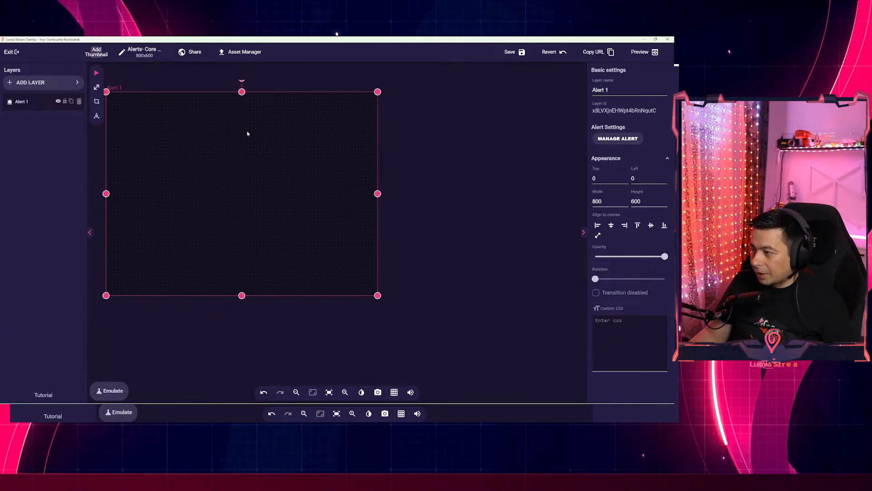
{"action": "left_click_drag", "start_coordinate": [276, 188], "coordinate": [277, 188]}
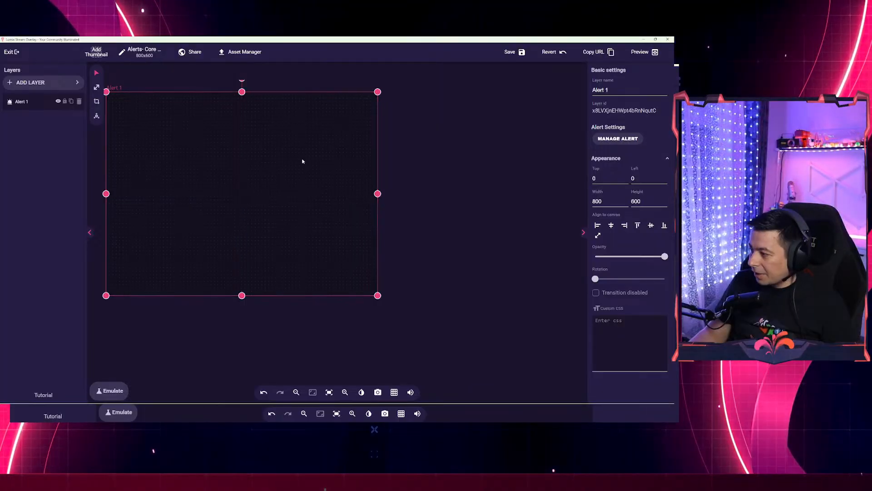
- Open the alert layer's alert management and look through the individual alerts that can be added
{"action": "left_click", "coordinate": [611, 140]}
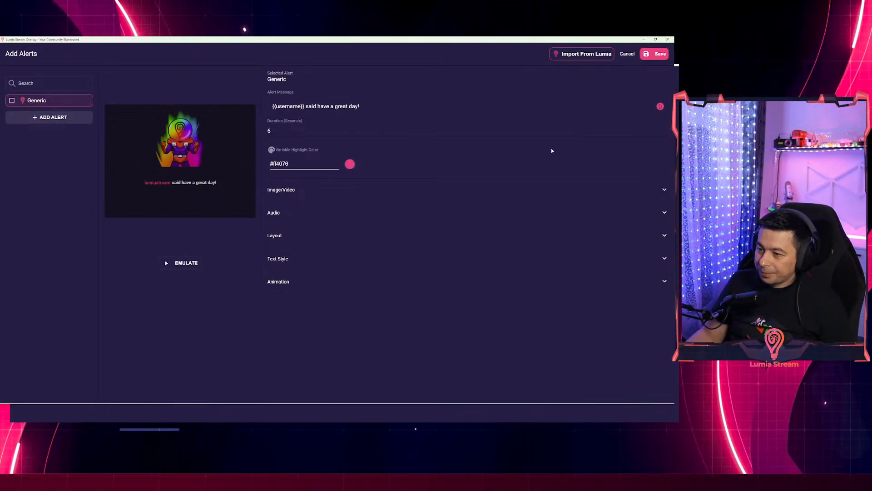
{"action": "left_click", "coordinate": [46, 118]}
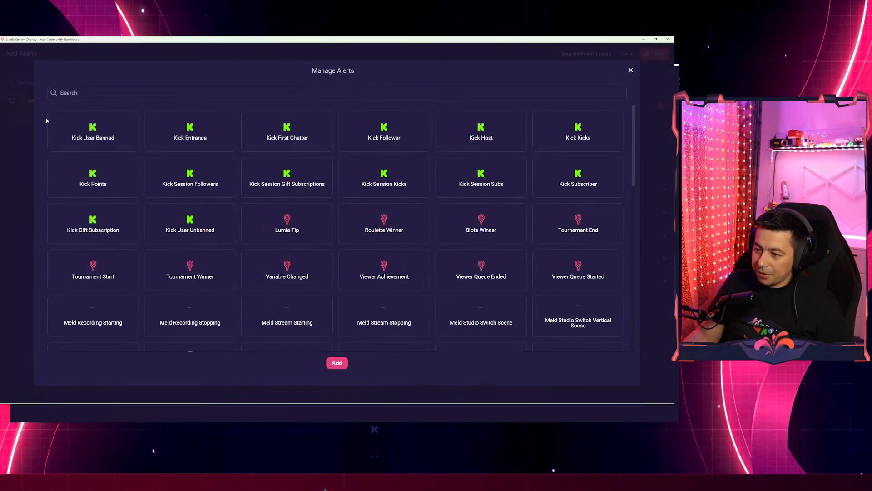
{"action": "scroll", "coordinate": [262, 272], "scroll_direction": "down", "scroll_amount": 8}
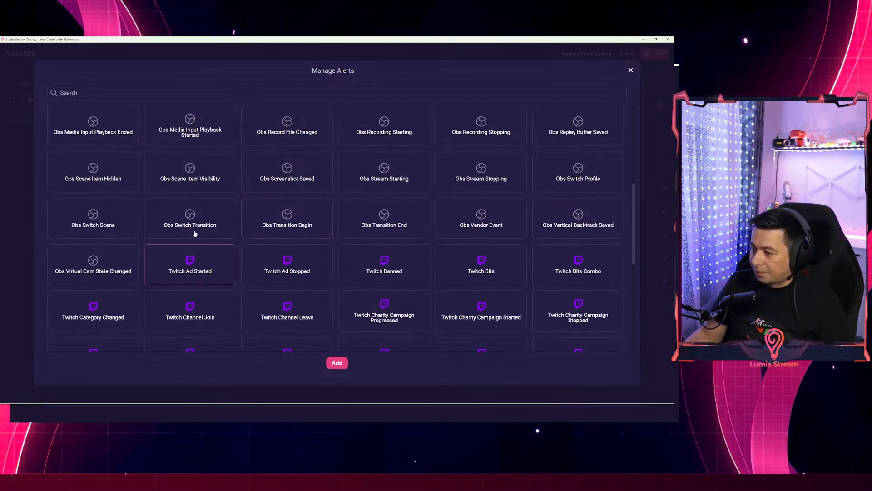
{"action": "scroll", "coordinate": [273, 259], "scroll_direction": "down", "scroll_amount": 5}
{"action": "scroll", "coordinate": [356, 247], "scroll_direction": "up", "scroll_amount": 10}
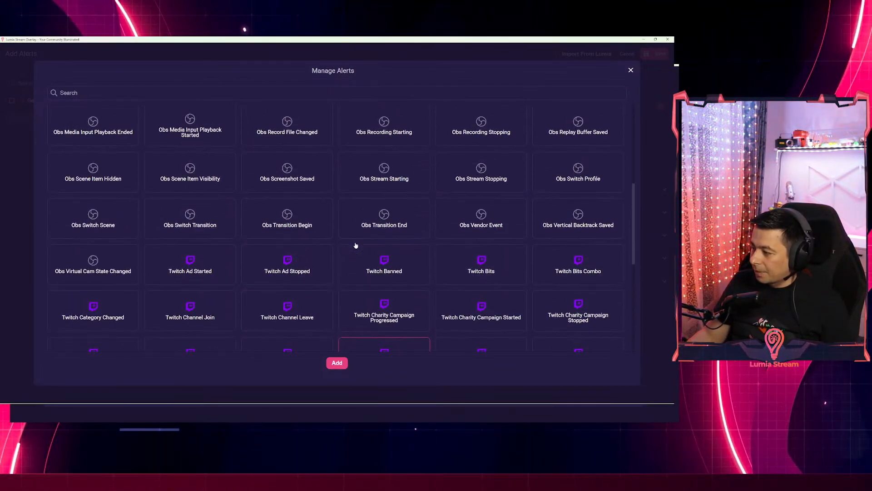
{"action": "left_click", "coordinate": [631, 71]}
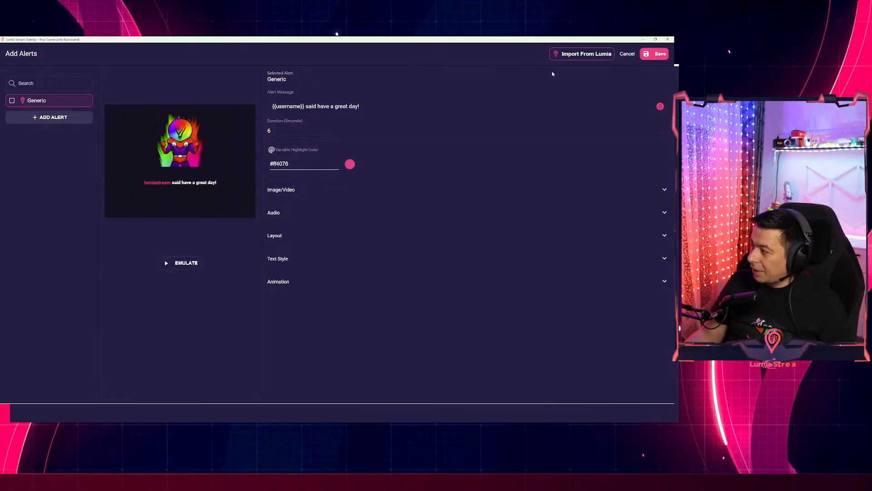
- Import alerts from Lumia into the alert layer using the Active Alerts Only option
{"action": "left_click", "coordinate": [573, 55]}
{"action": "left_click", "coordinate": [246, 150]}
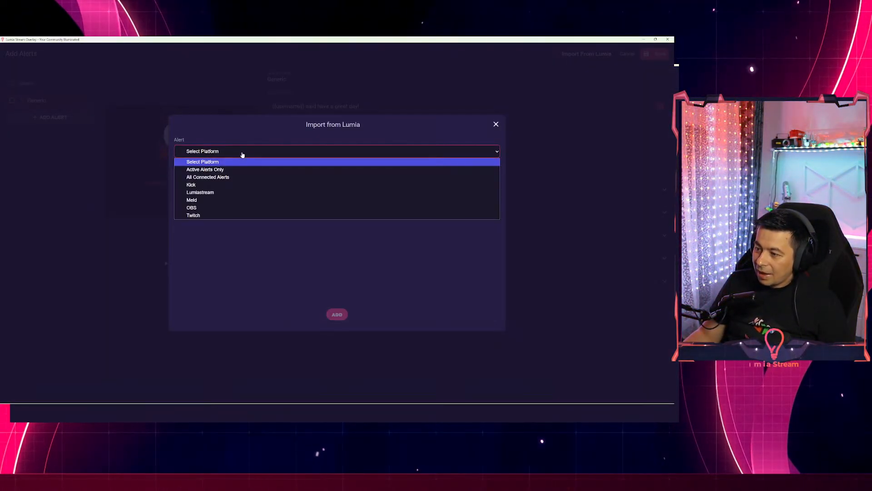
{"action": "left_click", "coordinate": [202, 169]}
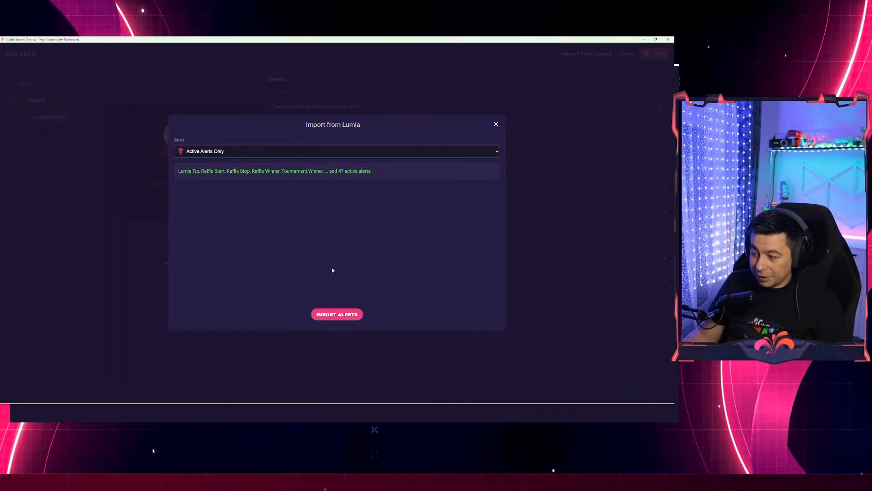
{"action": "left_click", "coordinate": [336, 314]}
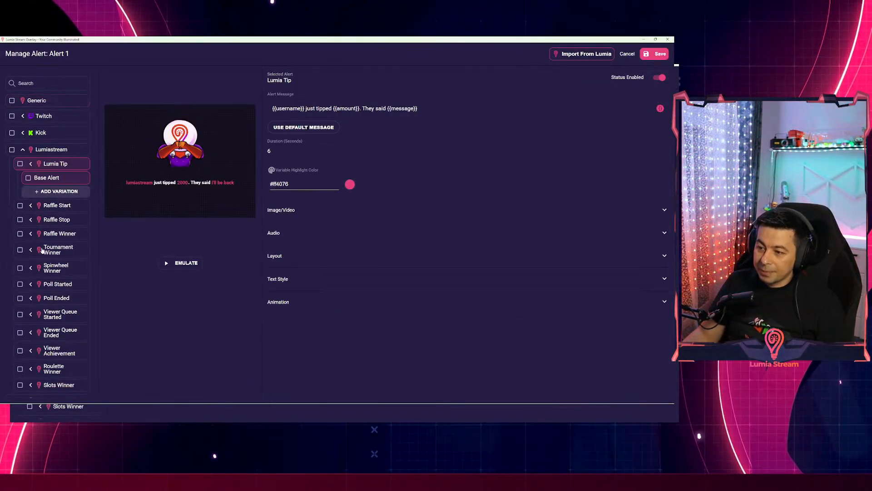
- Delete the Lumiastream, OBS and Meld alert groups, including all their variations, from the imported alerts
{"action": "scroll", "coordinate": [52, 248], "scroll_direction": "down", "scroll_amount": 2}
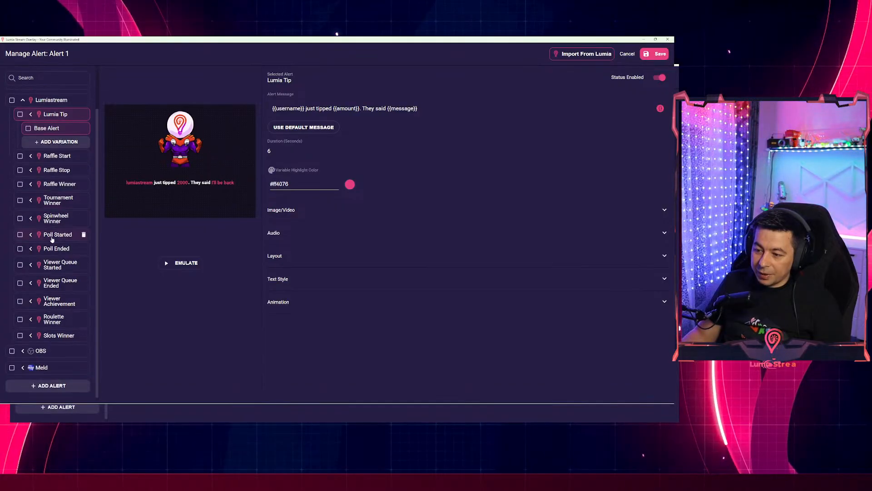
{"action": "scroll", "coordinate": [56, 218], "scroll_direction": "up", "scroll_amount": 2}
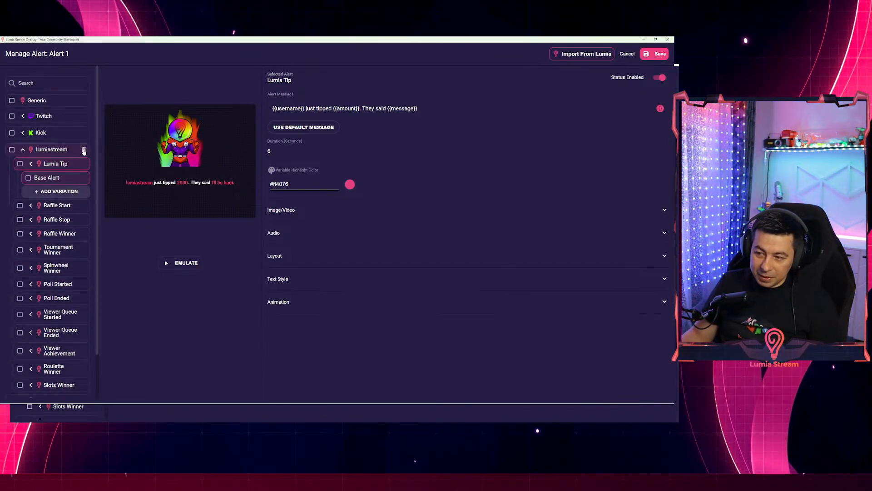
{"action": "left_click", "coordinate": [84, 151]}
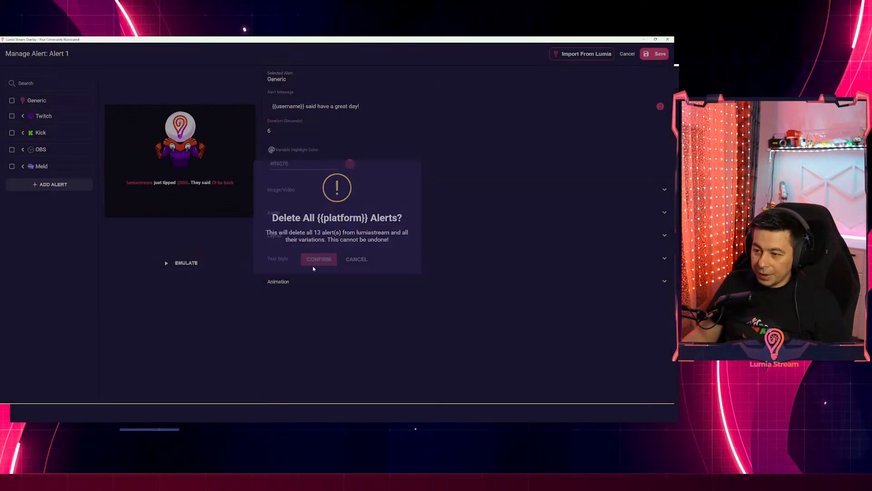
{"action": "left_click", "coordinate": [313, 267]}
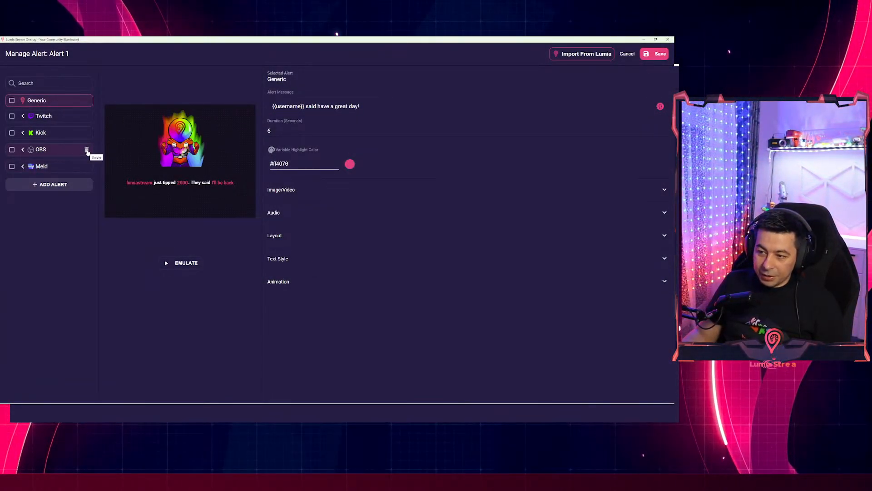
{"action": "left_click", "coordinate": [88, 152]}
{"action": "left_click", "coordinate": [315, 267]}
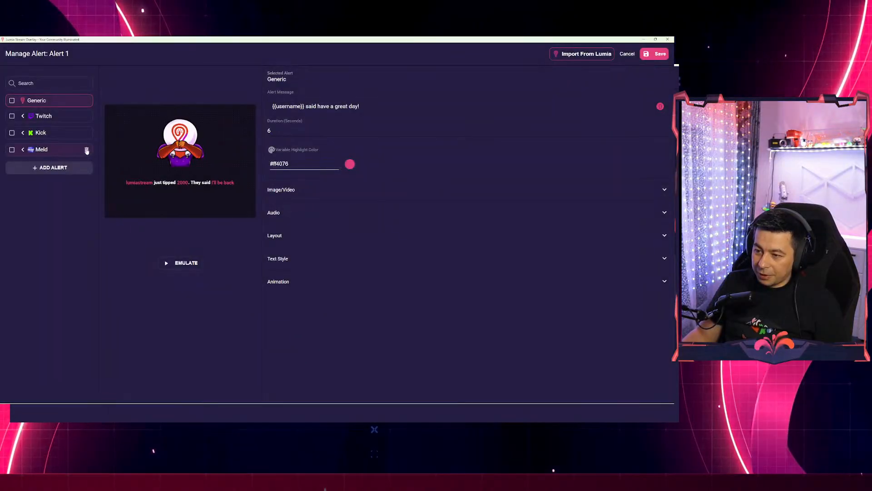
{"action": "left_click", "coordinate": [87, 150]}
{"action": "left_click", "coordinate": [314, 266]}
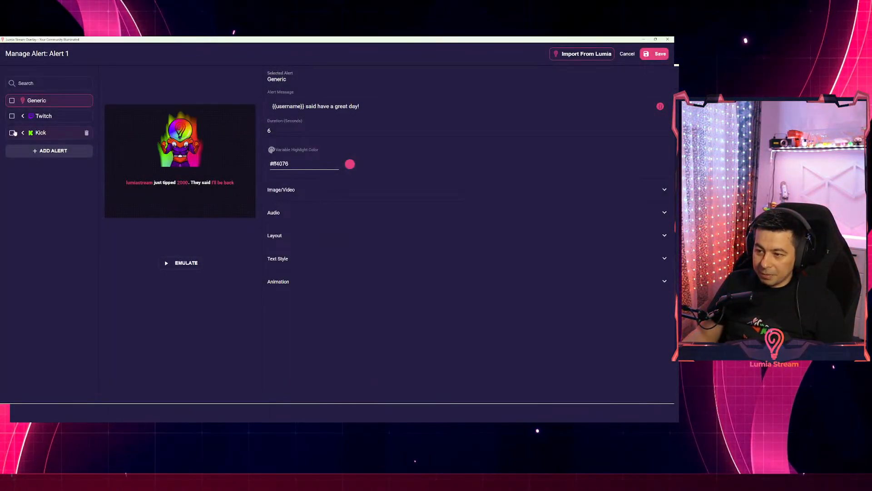
- Examine which alerts were imported in the Twitch and Kick groups
{"action": "left_click", "coordinate": [22, 116]}
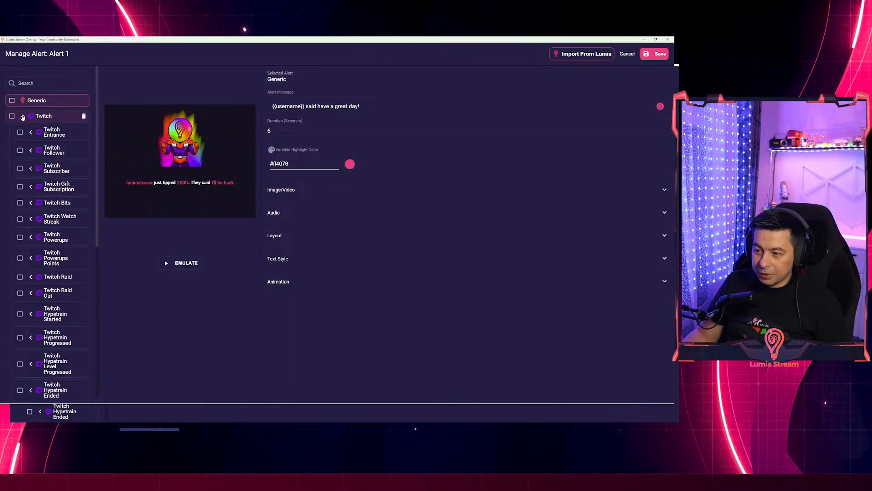
{"action": "left_click", "coordinate": [23, 117]}
{"action": "left_click", "coordinate": [22, 132]}
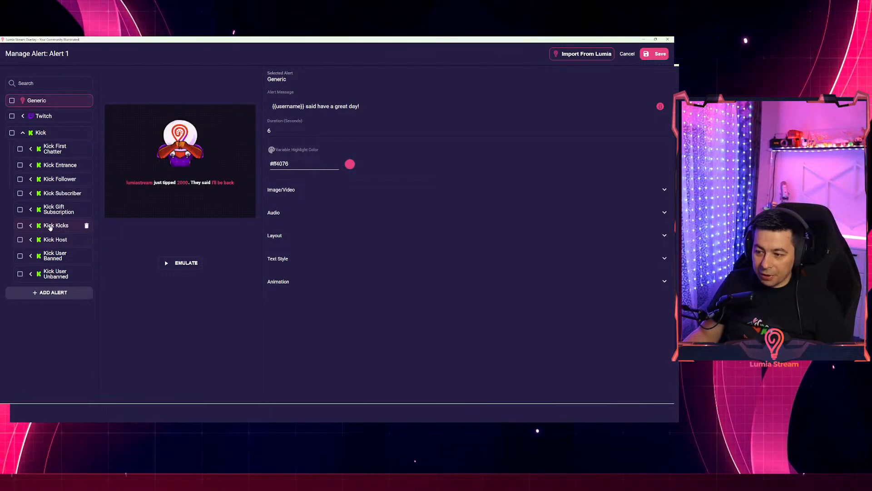
- Switch to the main Lumia Stream window and look up the Host alert among the Kick alerts
{"action": "key", "text": "alt+Tab"}
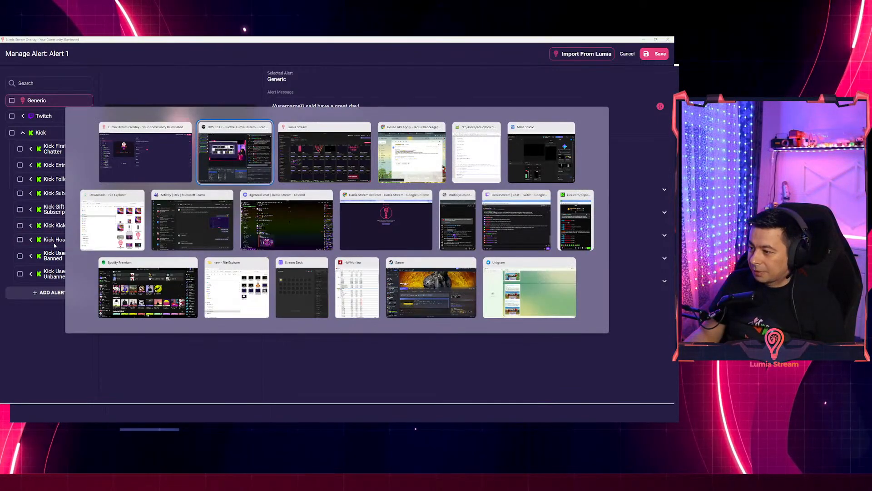
{"action": "key", "text": "Tab"}
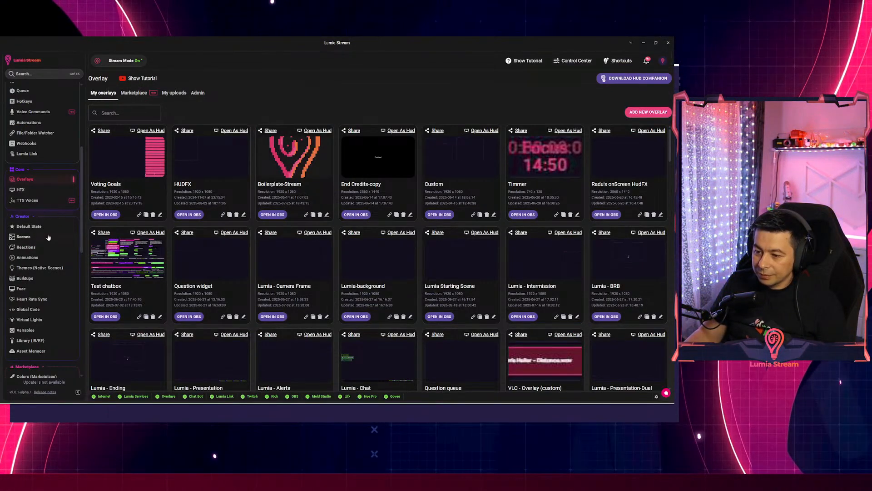
{"action": "scroll", "coordinate": [60, 165], "scroll_direction": "up", "scroll_amount": 10}
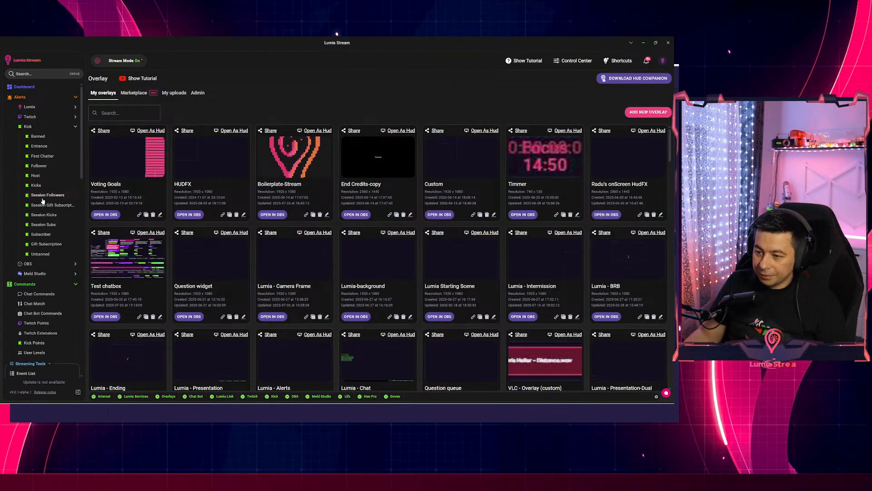
{"action": "left_click", "coordinate": [36, 175]}
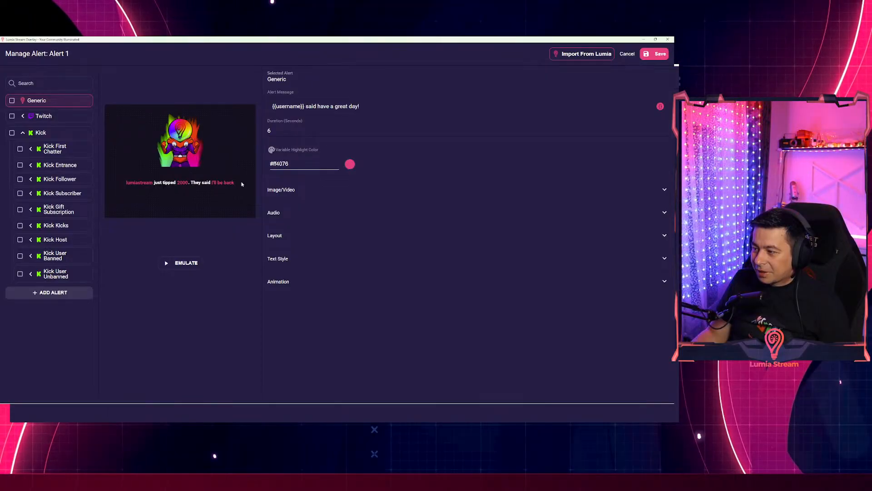
- Expand the imported Twitch alerts in the overlay editor and open the Twitch Bits alert with its message for editing
{"action": "left_click", "coordinate": [23, 117]}
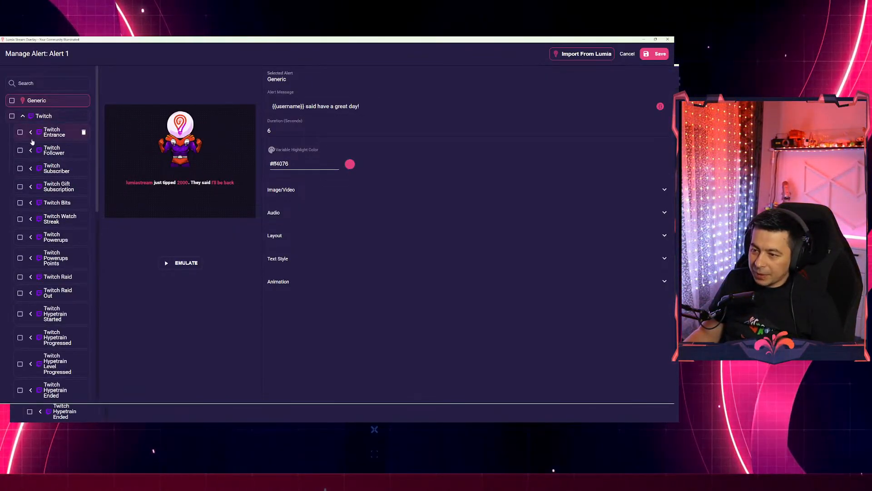
{"action": "scroll", "coordinate": [48, 215], "scroll_direction": "down", "scroll_amount": 1}
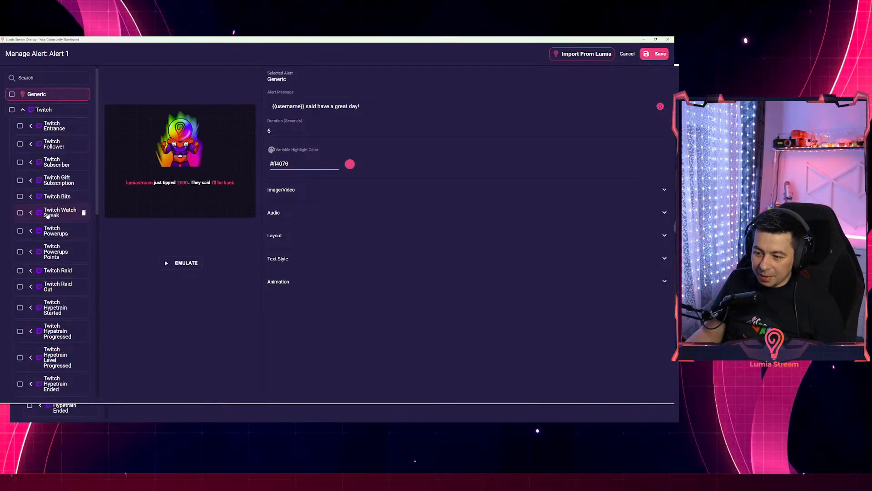
{"action": "scroll", "coordinate": [48, 216], "scroll_direction": "down", "scroll_amount": 3}
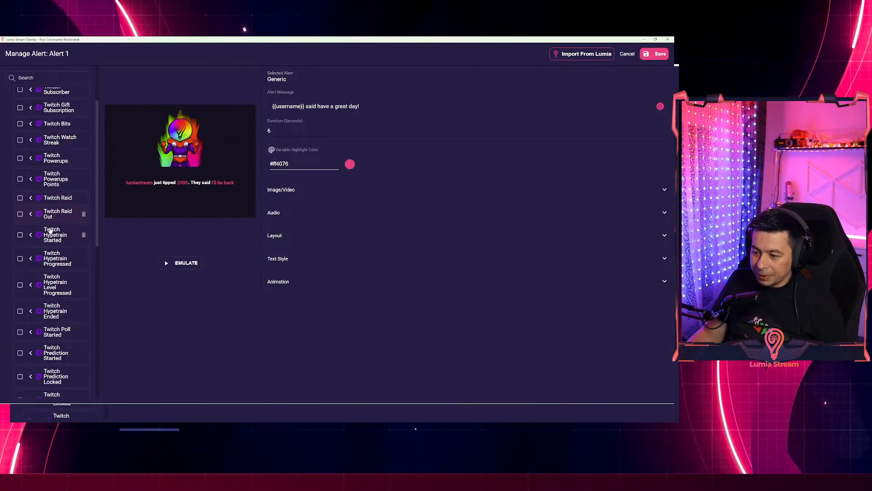
{"action": "scroll", "coordinate": [50, 230], "scroll_direction": "down", "scroll_amount": 7}
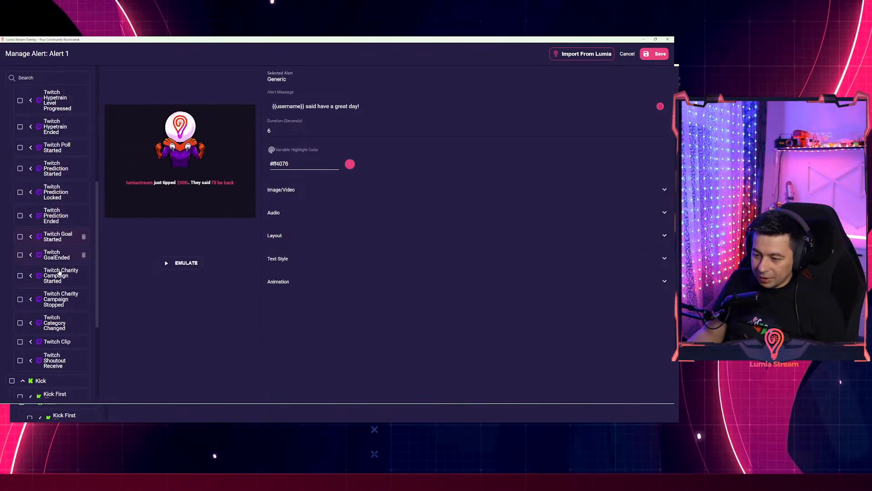
{"action": "scroll", "coordinate": [53, 293], "scroll_direction": "up", "scroll_amount": 3}
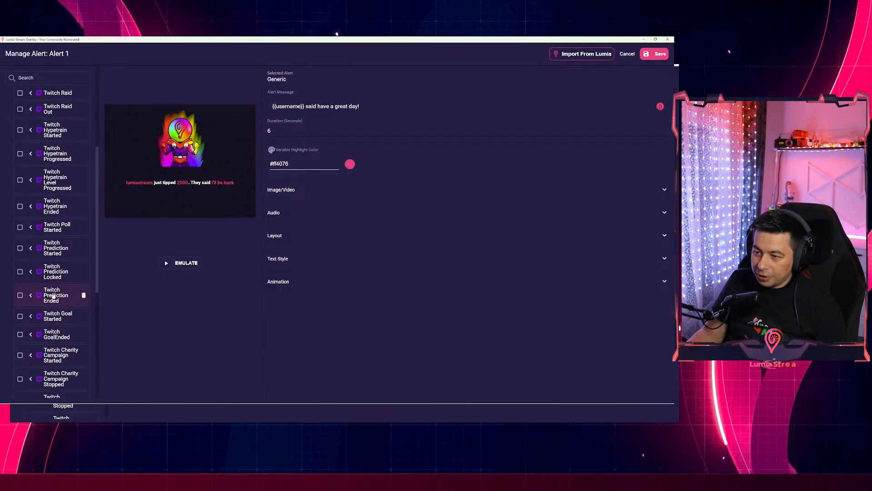
{"action": "scroll", "coordinate": [53, 295], "scroll_direction": "up", "scroll_amount": 5}
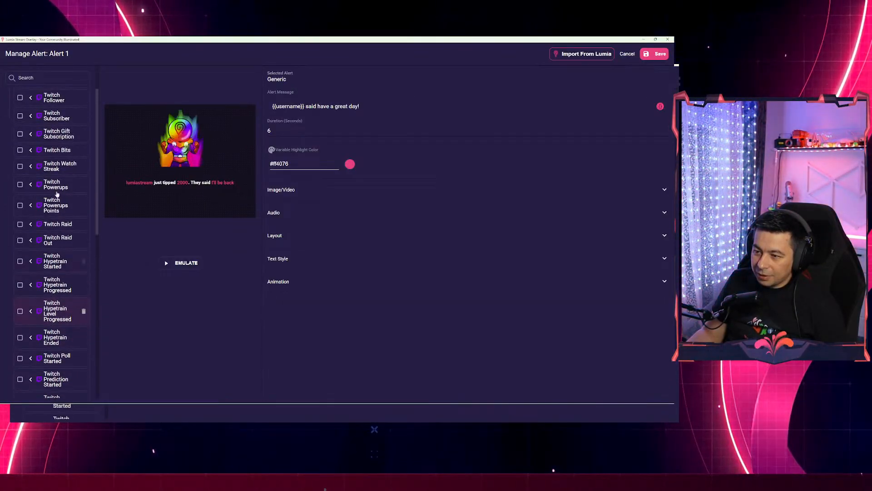
{"action": "left_click", "coordinate": [56, 150]}
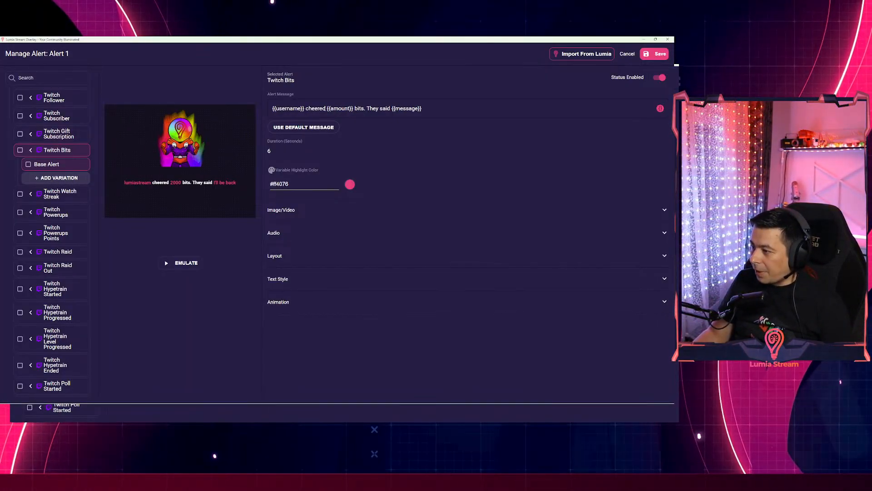
{"action": "left_click", "coordinate": [314, 108]}
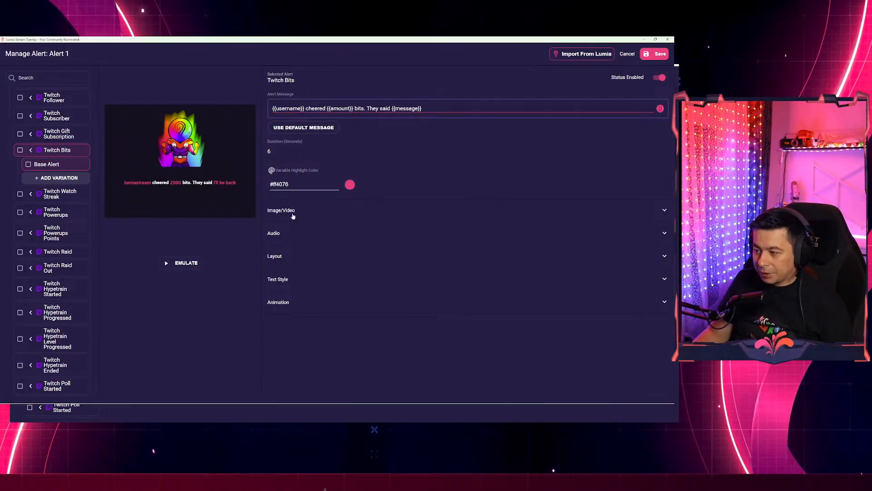
- Set the Twitch Bits layout to image beside text, with the text pushed 25 px down and 26 px left
{"action": "left_click", "coordinate": [294, 257]}
{"action": "scroll", "coordinate": [481, 265], "scroll_direction": "down", "scroll_amount": 1}
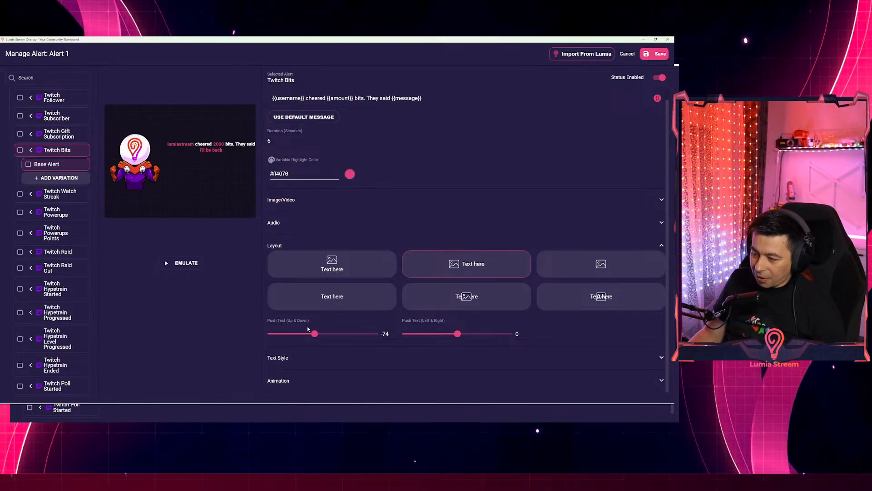
{"action": "mouse_move", "coordinate": [313, 335]}
{"action": "left_click_drag", "start_coordinate": [315, 335], "coordinate": [324, 336]}
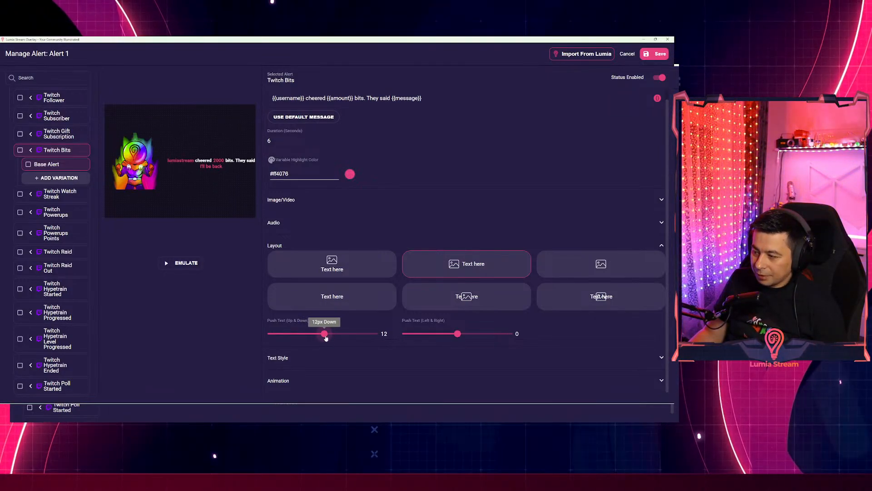
{"action": "mouse_move", "coordinate": [457, 337]}
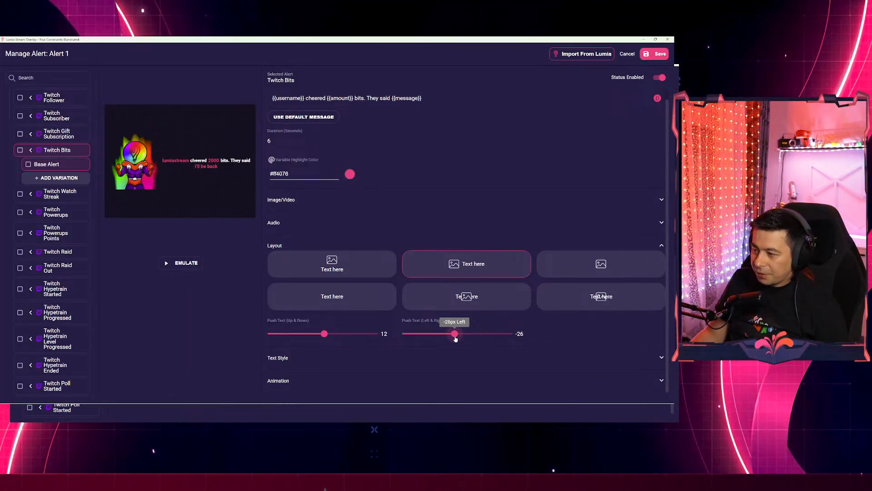
{"action": "left_click_drag", "start_coordinate": [324, 335], "coordinate": [326, 337]}
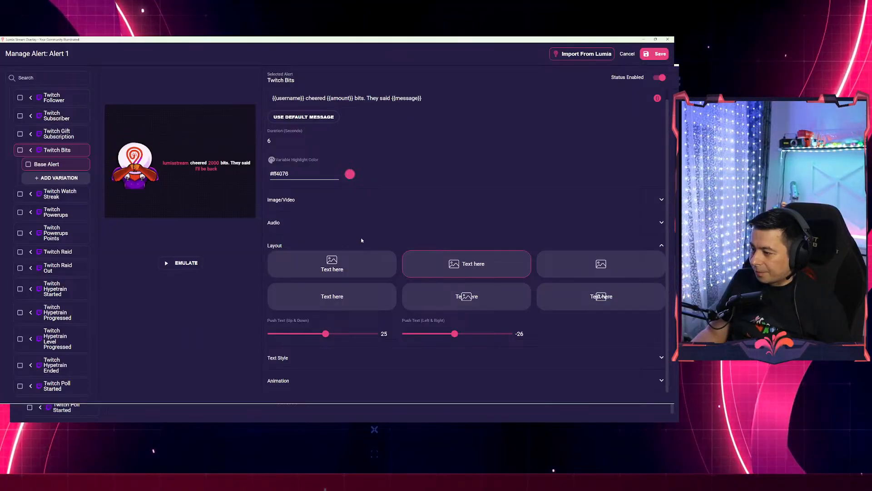
- Select the Twitch Bits and Kick Kicks alerts together for bulk editing and show their layout settings
{"action": "left_click", "coordinate": [20, 151]}
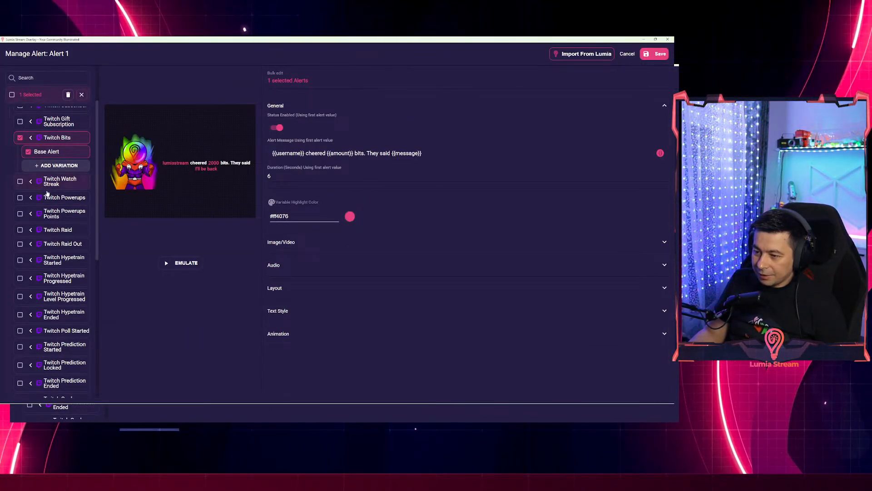
{"action": "scroll", "coordinate": [47, 192], "scroll_direction": "down", "scroll_amount": 10}
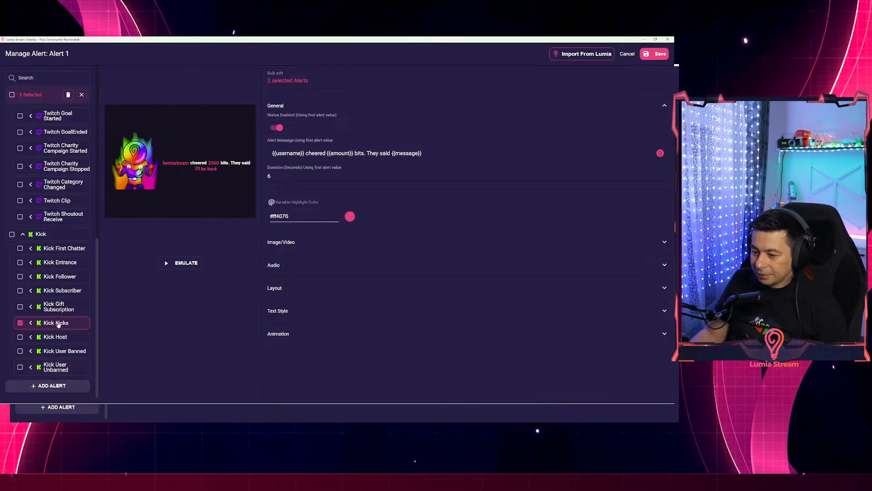
{"action": "scroll", "coordinate": [50, 313], "scroll_direction": "up", "scroll_amount": 8}
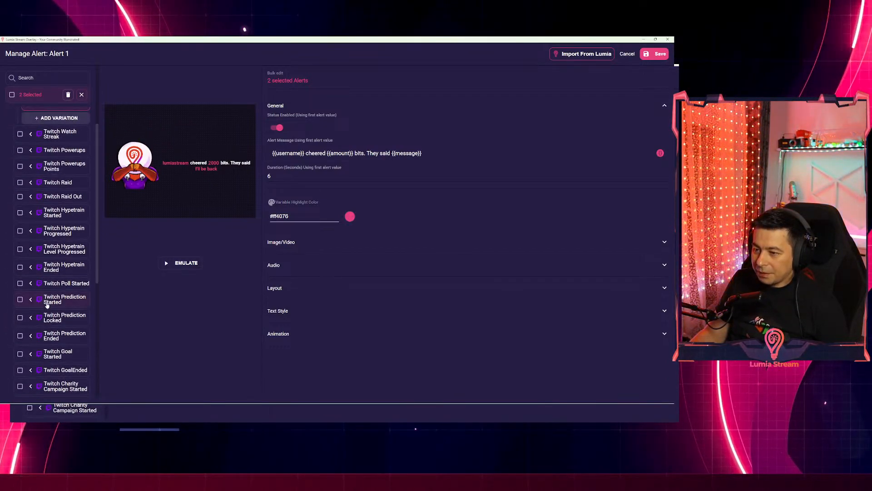
{"action": "scroll", "coordinate": [53, 295], "scroll_direction": "up", "scroll_amount": 3}
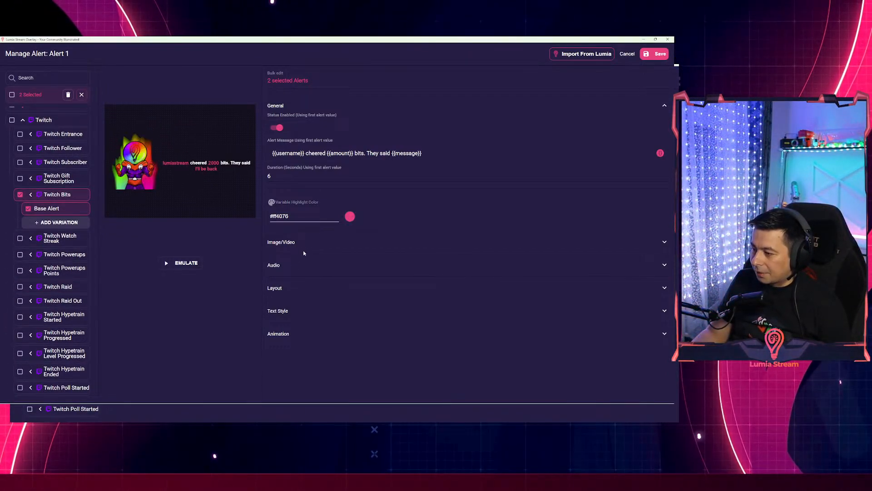
{"action": "left_click", "coordinate": [299, 292]}
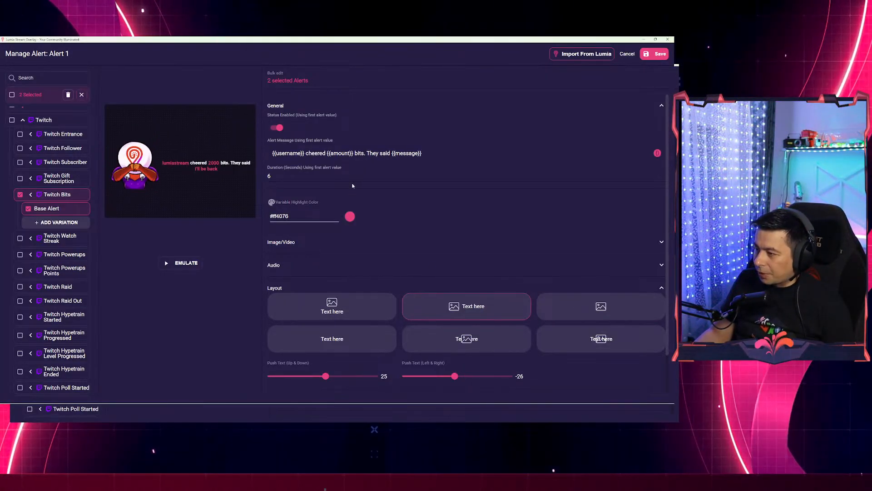
- Set the variable highlight color of the two selected alerts to purple #ae56f5
{"action": "left_click", "coordinate": [349, 217]}
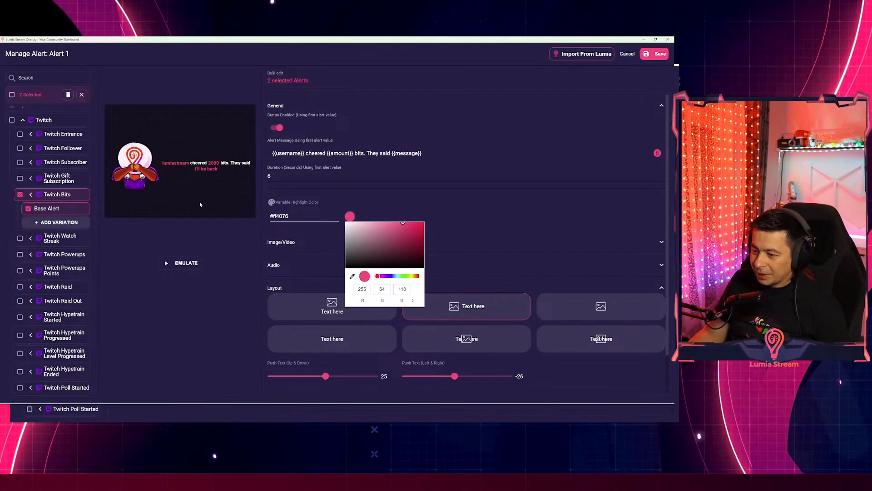
{"action": "left_click_drag", "start_coordinate": [384, 275], "coordinate": [389, 277]}
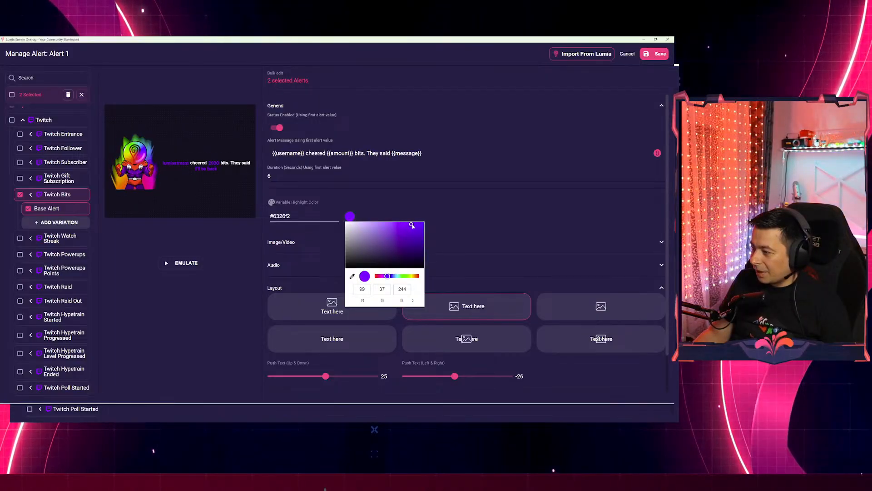
{"action": "left_click_drag", "start_coordinate": [420, 224], "coordinate": [396, 225]}
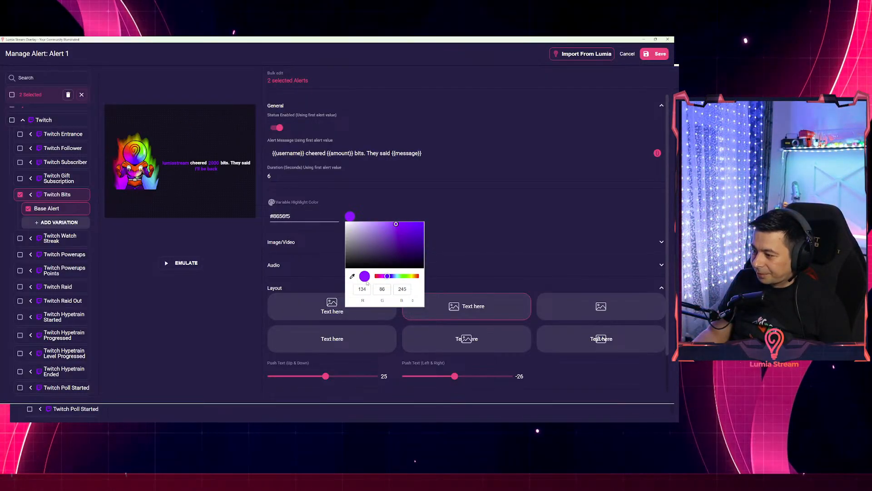
{"action": "left_click_drag", "start_coordinate": [387, 276], "coordinate": [386, 277]}
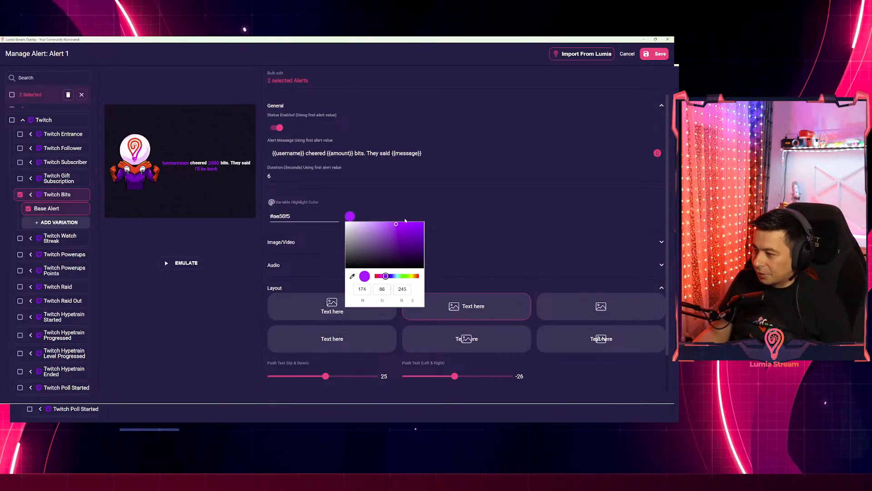
{"action": "left_click", "coordinate": [123, 300]}
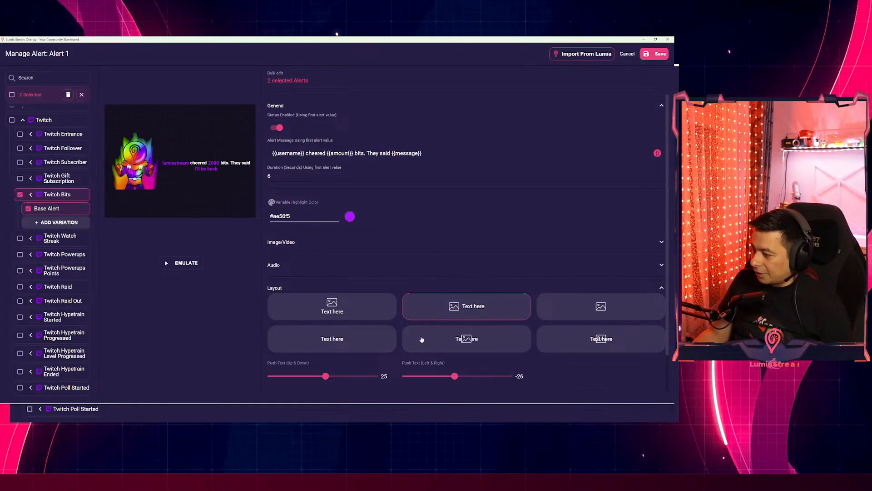
{"action": "scroll", "coordinate": [304, 245], "scroll_direction": "down", "scroll_amount": 1}
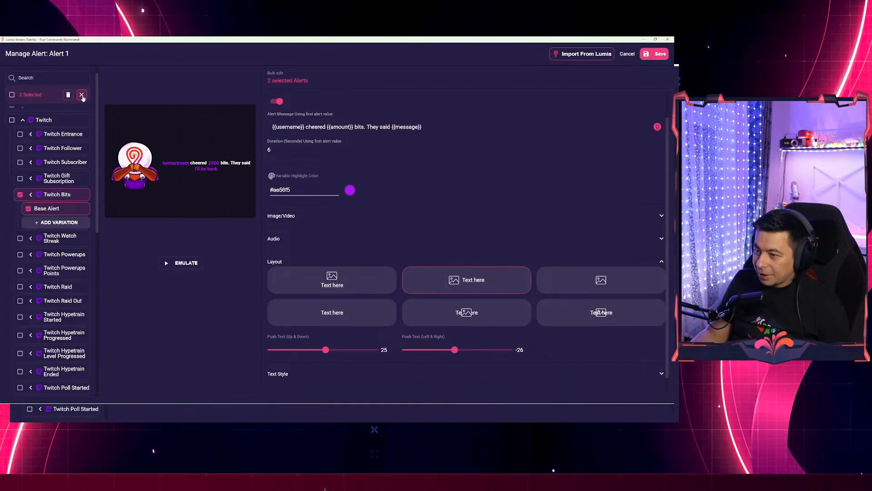
- Clear the bulk selection and set the Kick Kicks alert's vertical text push to 0
{"action": "left_click", "coordinate": [82, 95]}
{"action": "scroll", "coordinate": [68, 273], "scroll_direction": "down", "scroll_amount": 10}
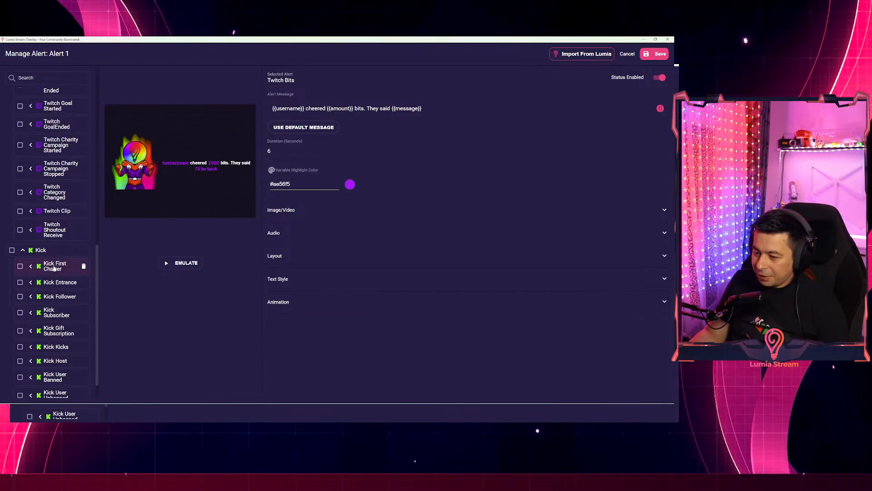
{"action": "scroll", "coordinate": [53, 273], "scroll_direction": "down", "scroll_amount": 2}
{"action": "left_click", "coordinate": [56, 291]}
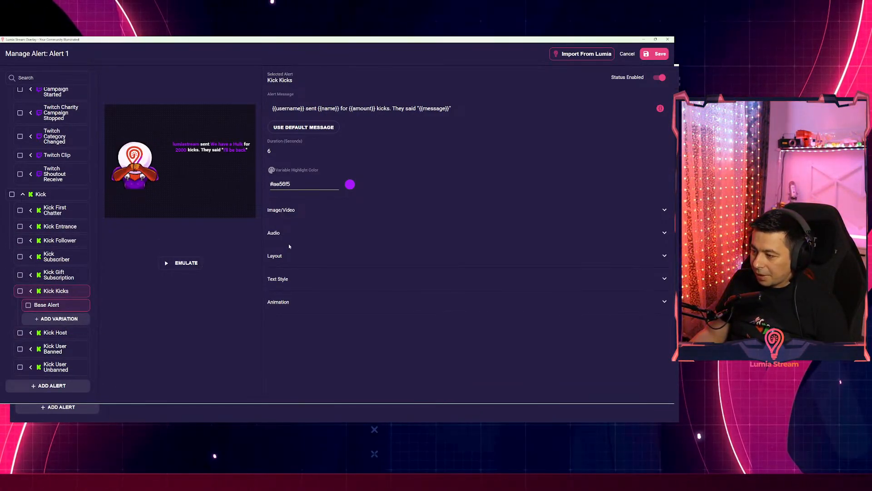
{"action": "left_click", "coordinate": [275, 255]}
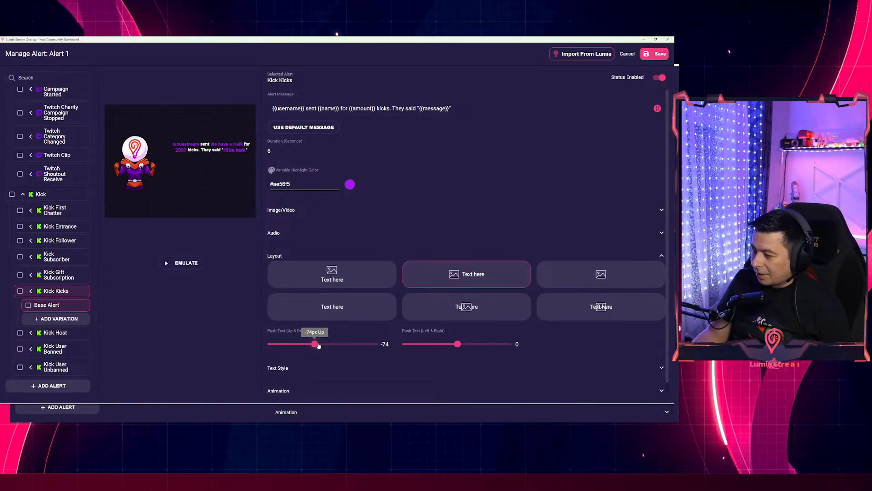
{"action": "left_click_drag", "start_coordinate": [318, 345], "coordinate": [322, 346]}
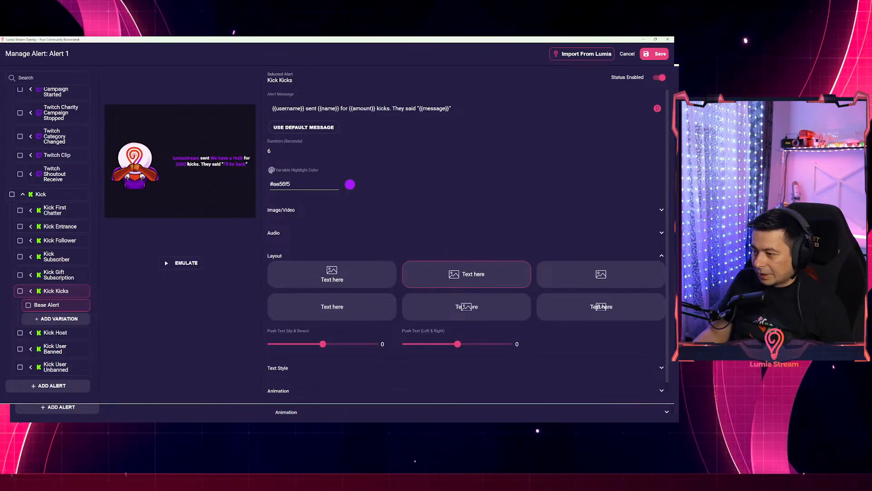
- Set the Kick Kicks alert's variable highlight color to green #56f561
{"action": "left_click", "coordinate": [350, 183]}
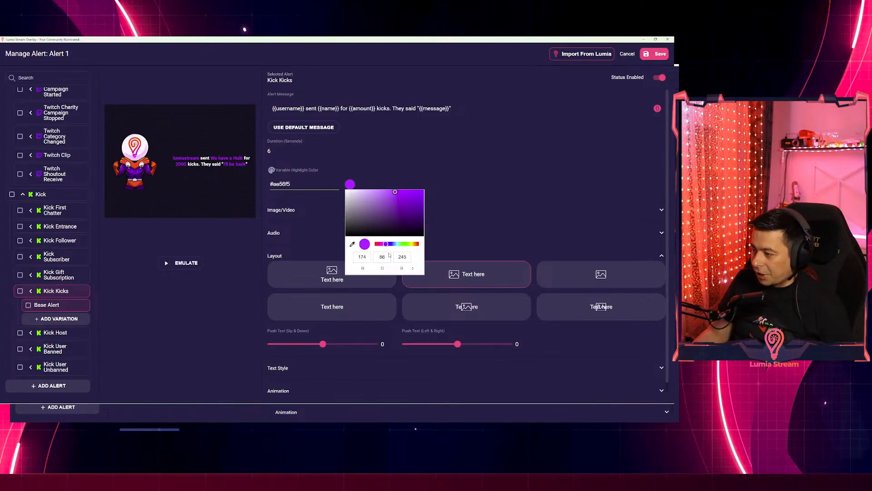
{"action": "left_click_drag", "start_coordinate": [386, 244], "coordinate": [404, 243]}
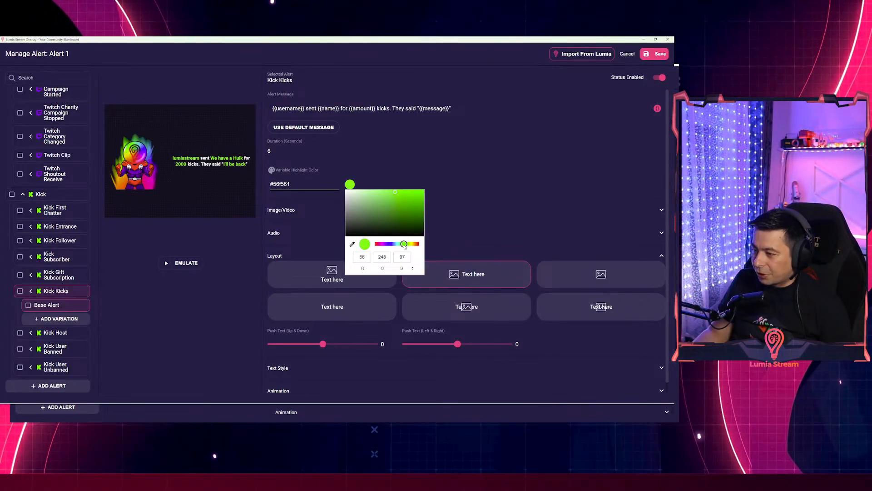
{"action": "left_click", "coordinate": [226, 251]}
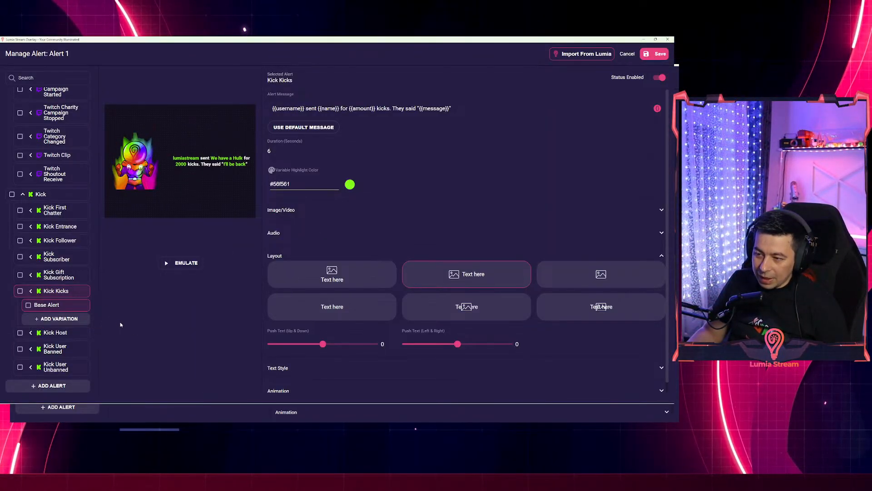
- Add a variation named 10 to the Twitch Bits alert with the condition Equal To Number and value 10
{"action": "left_click", "coordinate": [54, 210]}
{"action": "left_click_drag", "start_coordinate": [98, 239], "coordinate": [92, 86]}
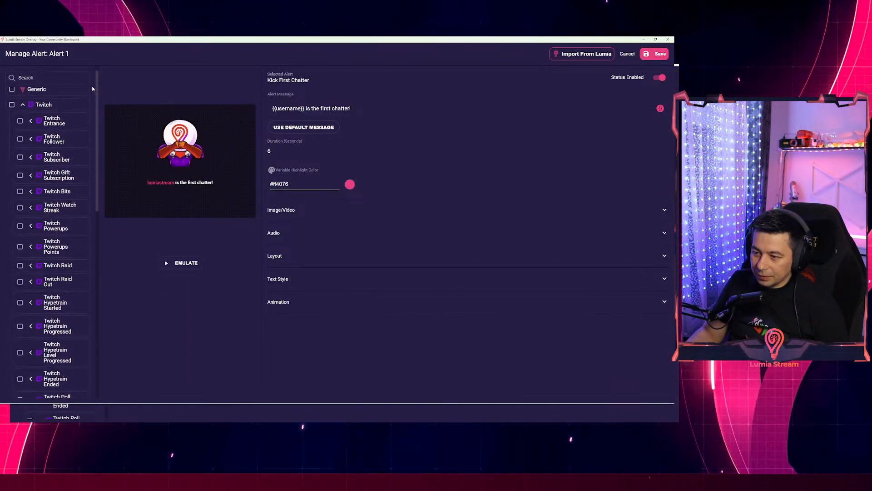
{"action": "left_click", "coordinate": [30, 192]}
{"action": "scroll", "coordinate": [46, 182], "scroll_direction": "down", "scroll_amount": 1}
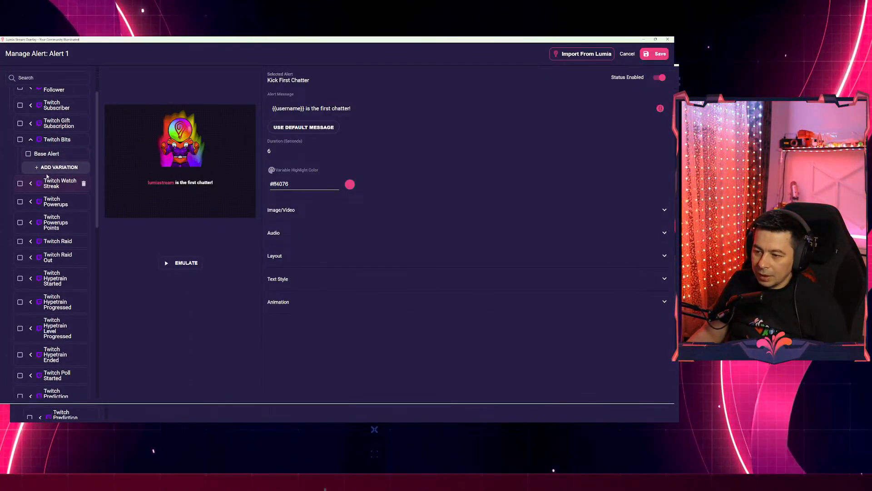
{"action": "left_click", "coordinate": [50, 169]}
{"action": "left_click", "coordinate": [83, 117]}
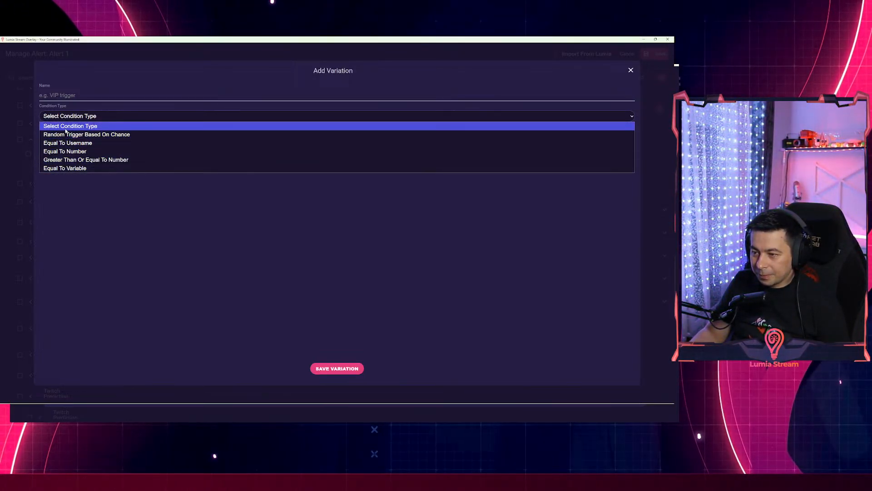
{"action": "left_click", "coordinate": [73, 151]}
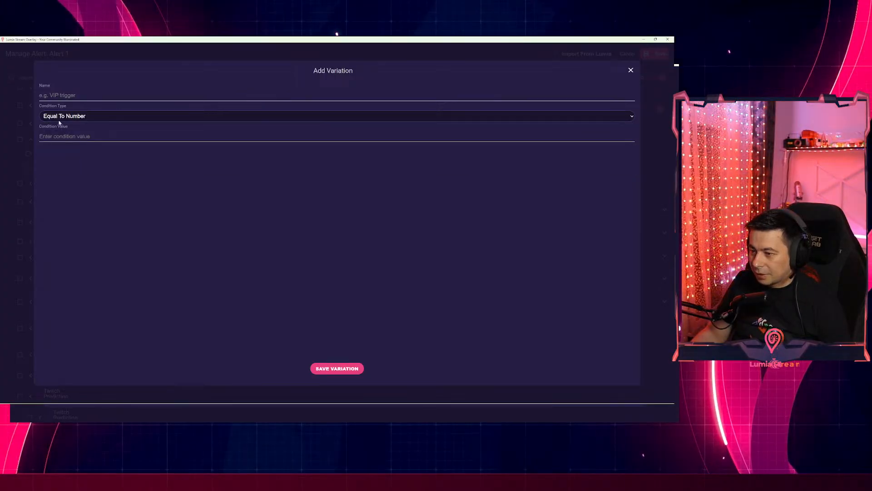
{"action": "left_click", "coordinate": [50, 136]}
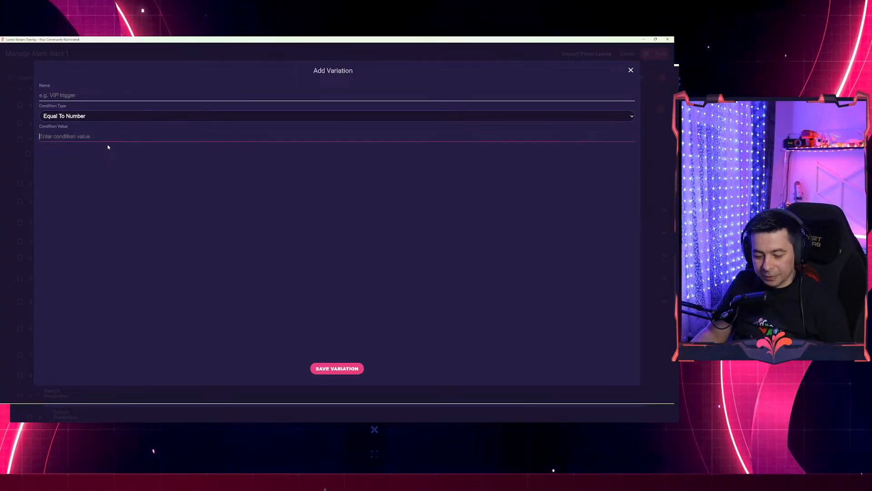
{"action": "type", "text": "1"}
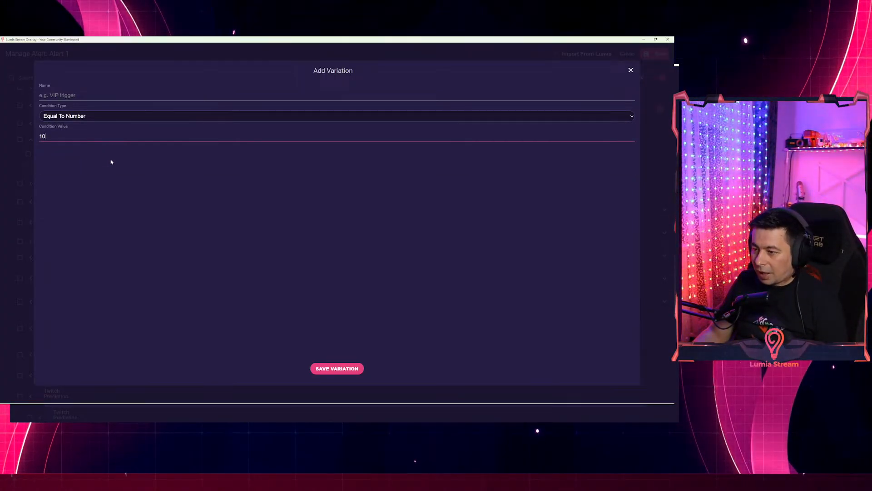
{"action": "type", "text": "0"}
{"action": "left_click", "coordinate": [337, 369]}
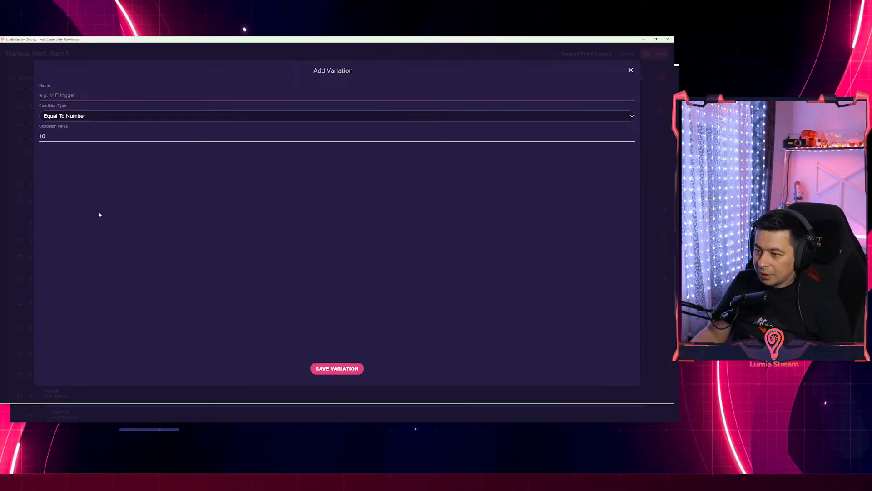
{"action": "type", "text": "10"}
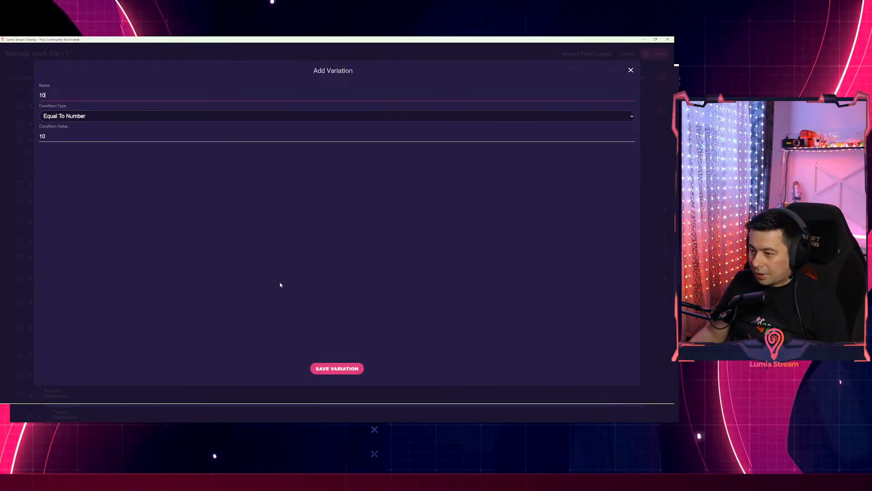
{"action": "left_click", "coordinate": [336, 368]}
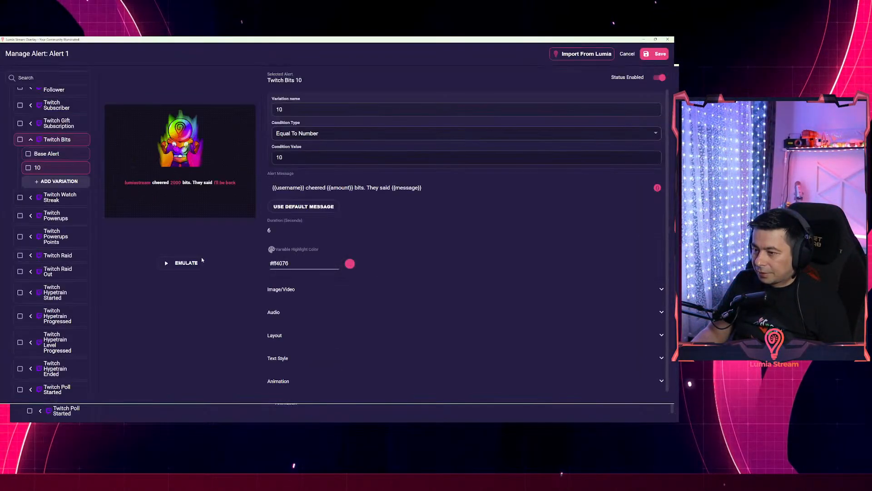
- Add a Twitch Bits variation named 20 with the condition Equal To Number and value 20
{"action": "left_click", "coordinate": [59, 181]}
{"action": "type", "text": "20"}
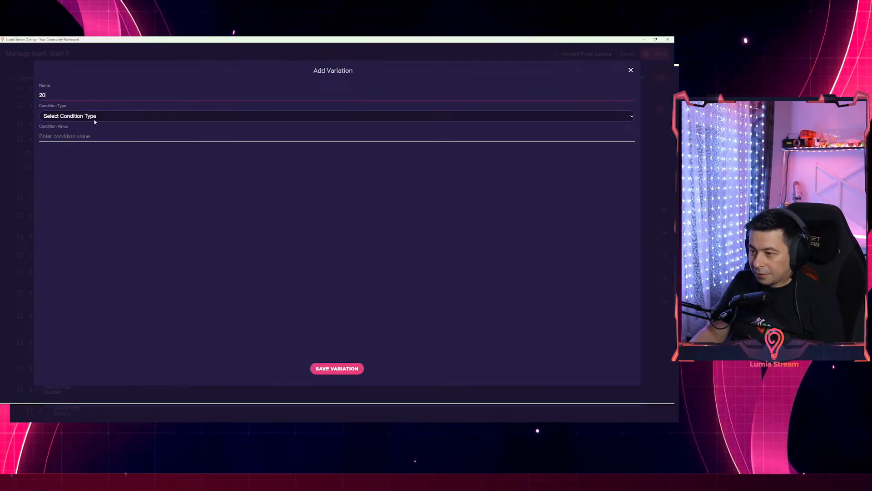
{"action": "left_click", "coordinate": [94, 119]}
{"action": "left_click", "coordinate": [62, 149]}
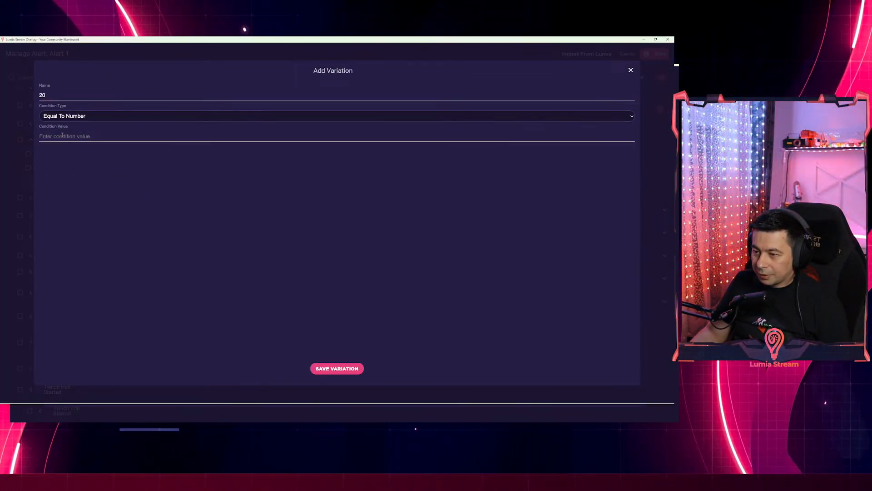
{"action": "left_click", "coordinate": [345, 369]}
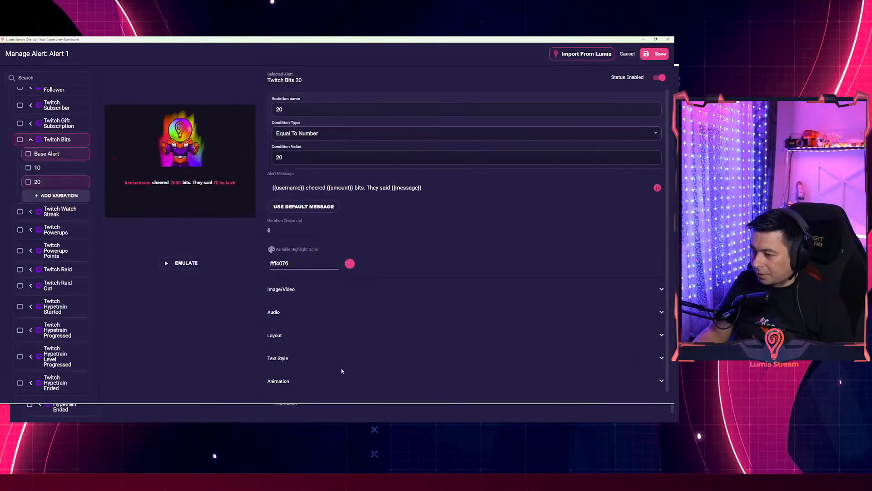
- Add a Twitch Bits variation named 30 with the condition Equal To Number and value 30
{"action": "left_click", "coordinate": [61, 195]}
{"action": "left_click", "coordinate": [73, 96]}
{"action": "type", "text": "30"}
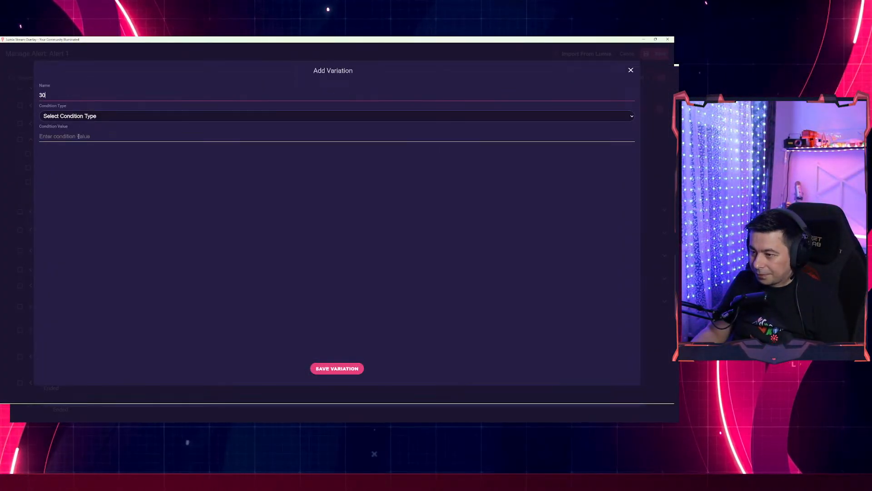
{"action": "left_click", "coordinate": [79, 139]}
{"action": "type", "text": "30"}
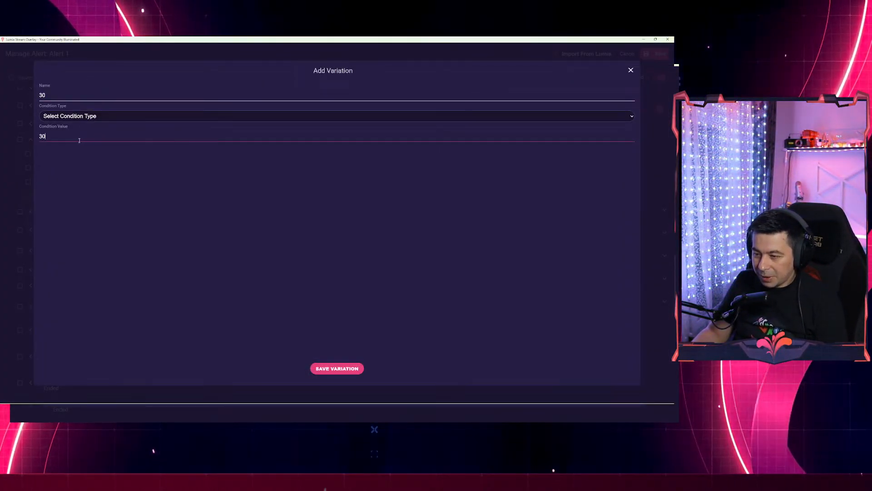
{"action": "left_click", "coordinate": [321, 367]}
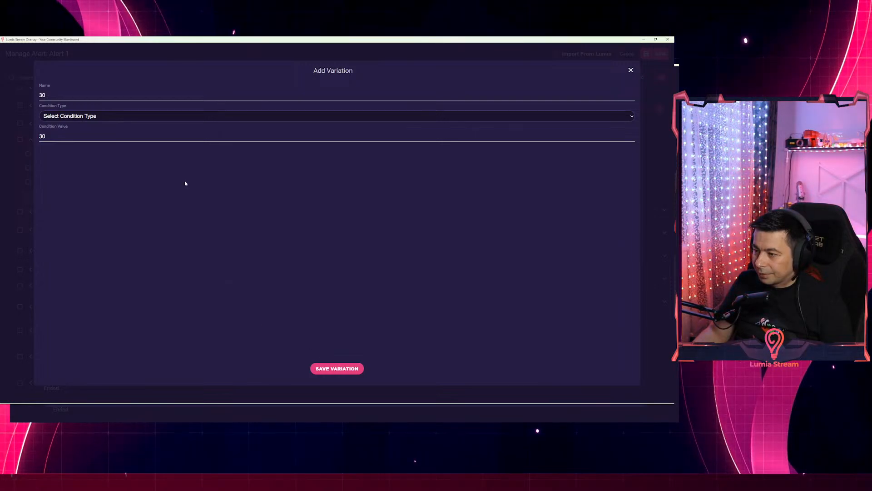
{"action": "left_click", "coordinate": [113, 116]}
{"action": "left_click", "coordinate": [88, 150]}
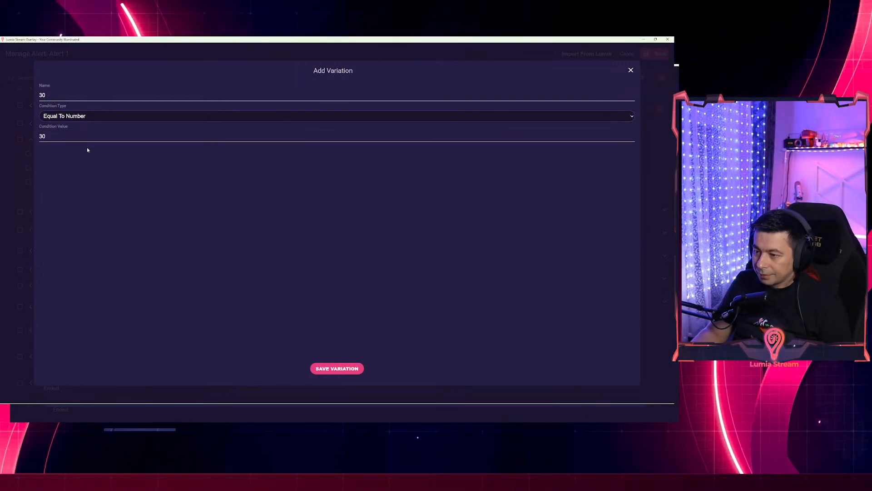
{"action": "left_click", "coordinate": [337, 368]}
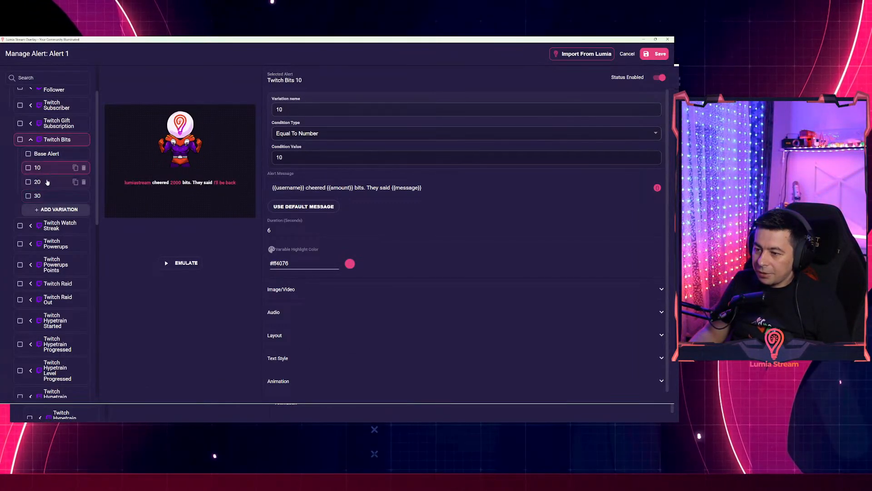
- Bulk-edit Twitch Bits variations 10, 20 and 30 to use the text-behind-image overlap layout, with the text pushed down to 215
{"action": "left_click", "coordinate": [45, 196]}
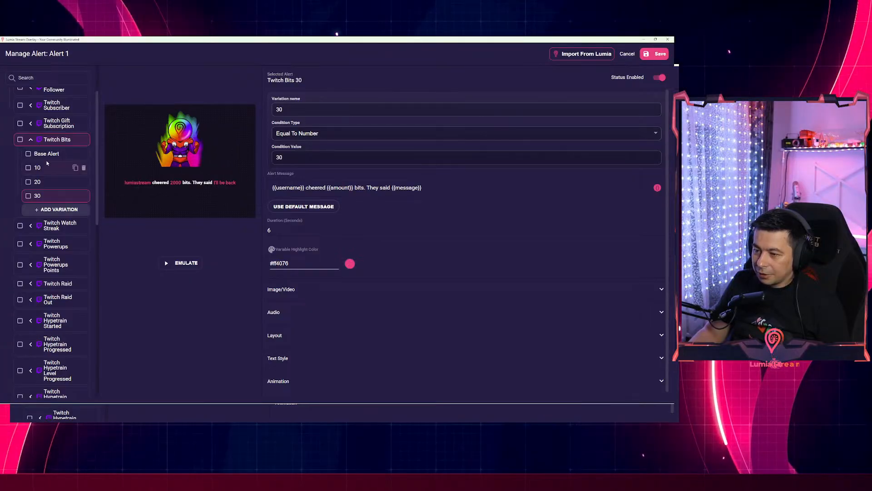
{"action": "left_click", "coordinate": [28, 168]}
{"action": "left_click", "coordinate": [28, 170]}
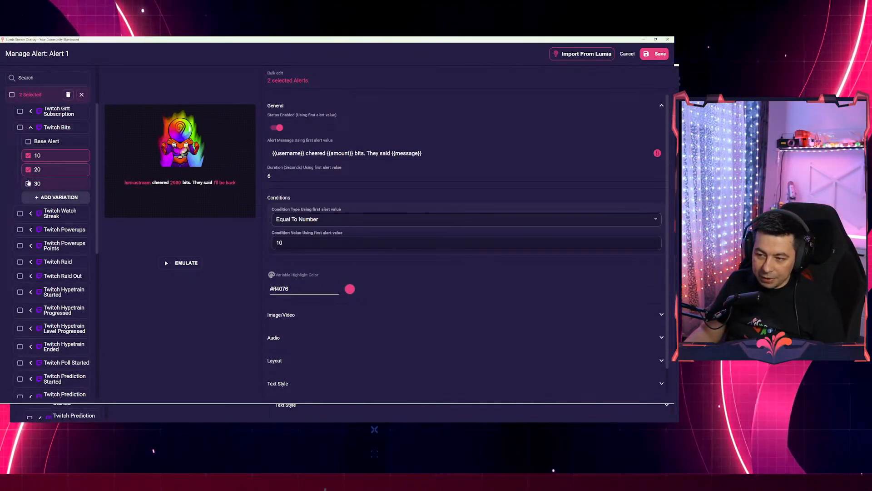
{"action": "left_click", "coordinate": [28, 183]}
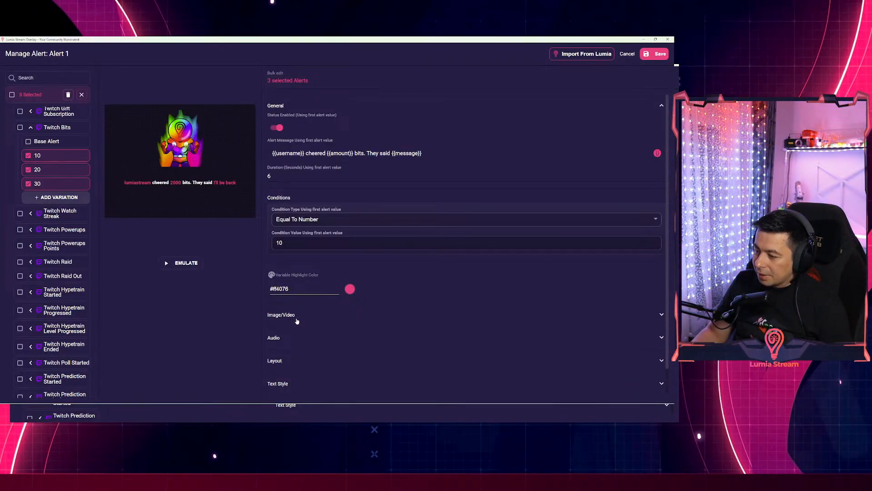
{"action": "left_click", "coordinate": [324, 361]}
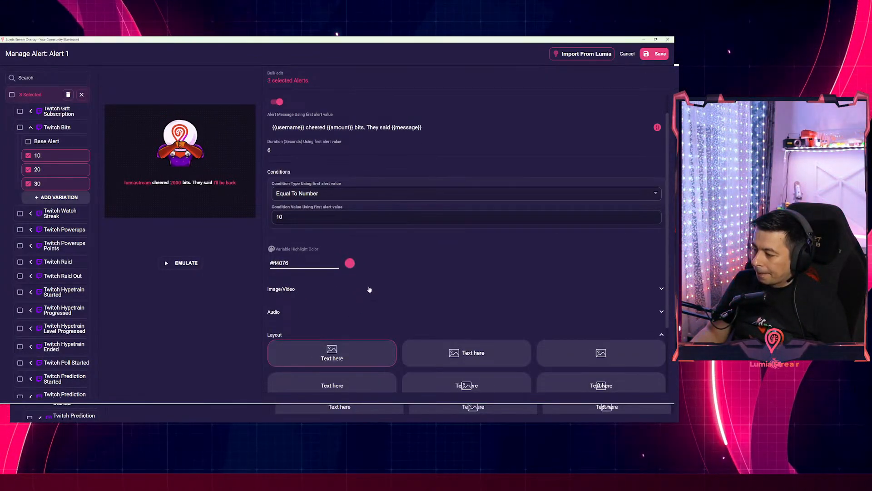
{"action": "scroll", "coordinate": [450, 322], "scroll_direction": "down", "scroll_amount": 2}
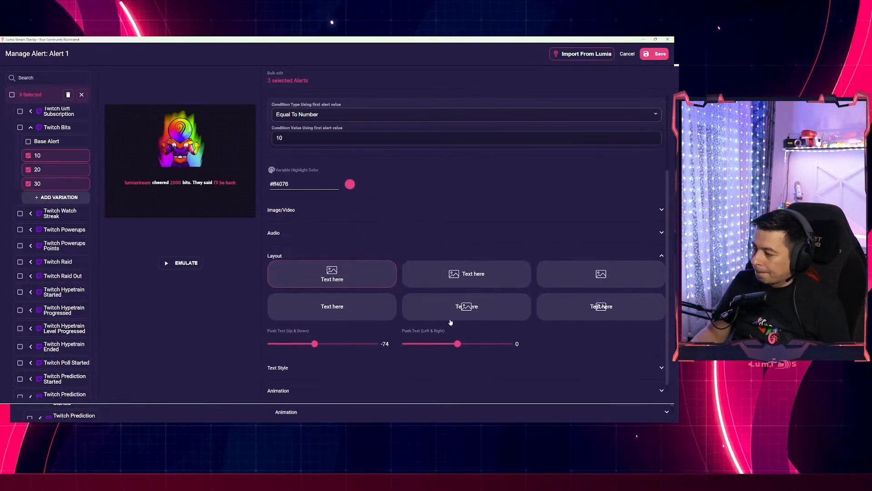
{"action": "left_click", "coordinate": [502, 277]}
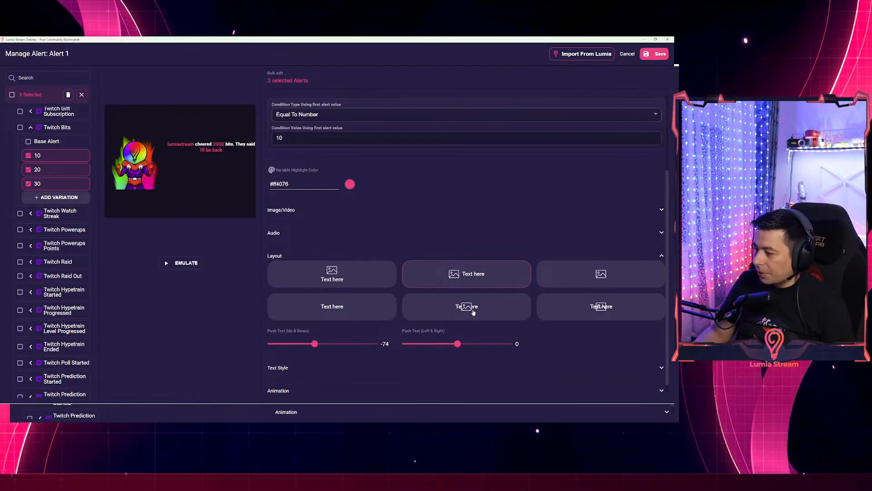
{"action": "left_click", "coordinate": [345, 277]}
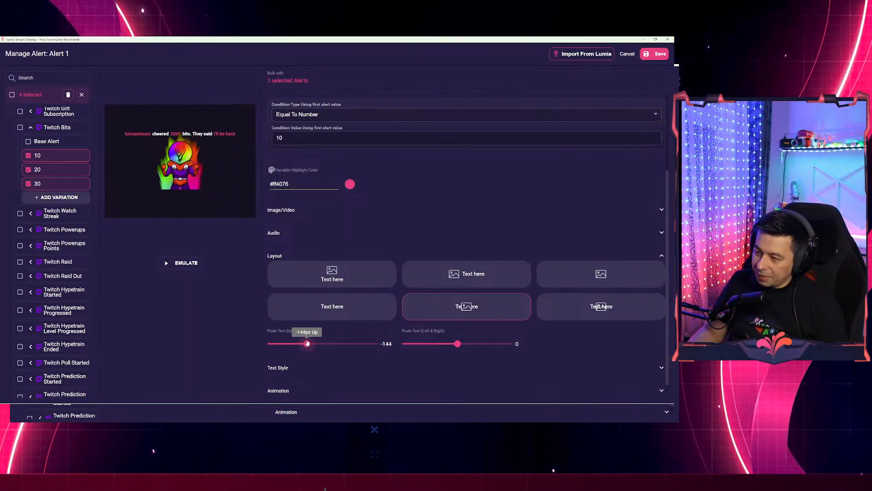
{"action": "left_click_drag", "start_coordinate": [303, 342], "coordinate": [334, 337]}
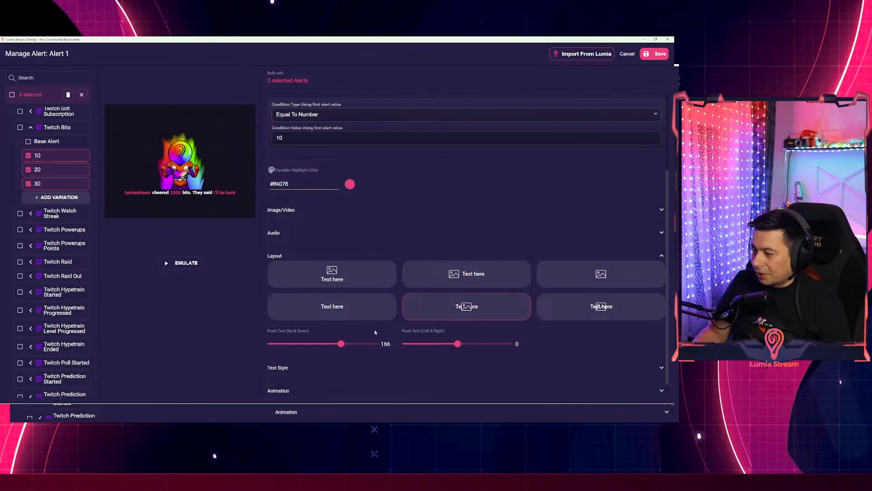
- Set the text size of the three selected Twitch Bits variations to 36
{"action": "left_click", "coordinate": [320, 367]}
{"action": "scroll", "coordinate": [347, 340], "scroll_direction": "down", "scroll_amount": 2}
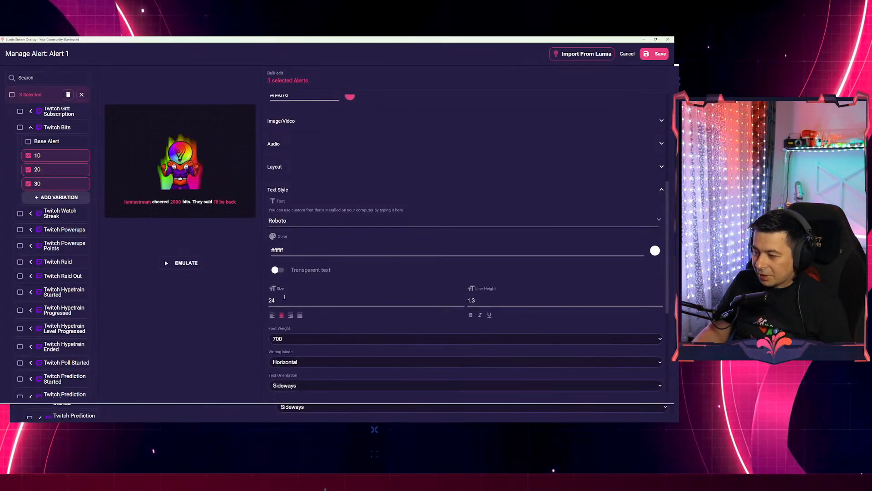
{"action": "left_click", "coordinate": [272, 299]}
{"action": "key", "text": "BackSpace"}
{"action": "type", "text": "3"}
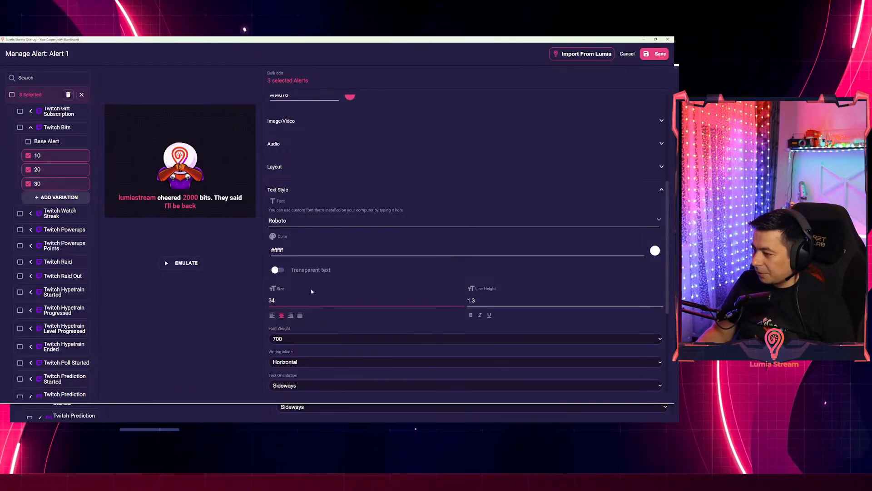
{"action": "scroll", "coordinate": [323, 340], "scroll_direction": "down", "scroll_amount": 2}
{"action": "scroll", "coordinate": [369, 251], "scroll_direction": "up", "scroll_amount": 5}
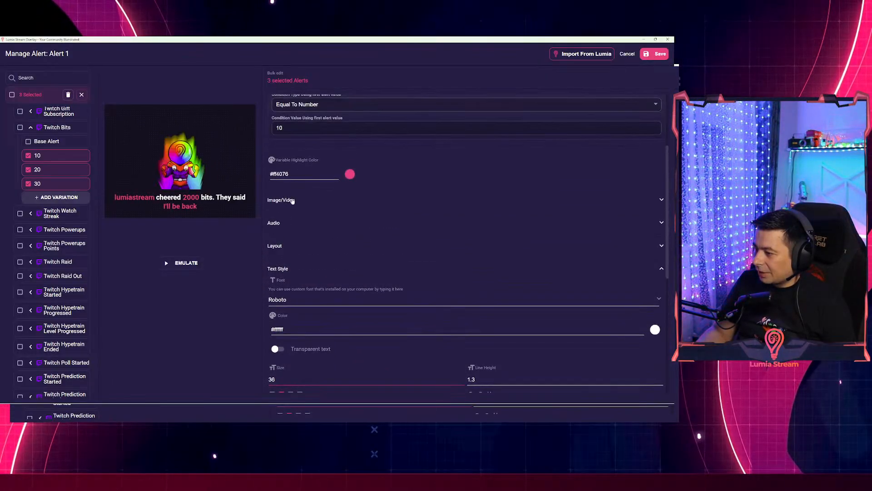
- Change the variable highlight color of the three selected Twitch Bits variations to purple #a142ff
{"action": "left_click", "coordinate": [291, 231]}
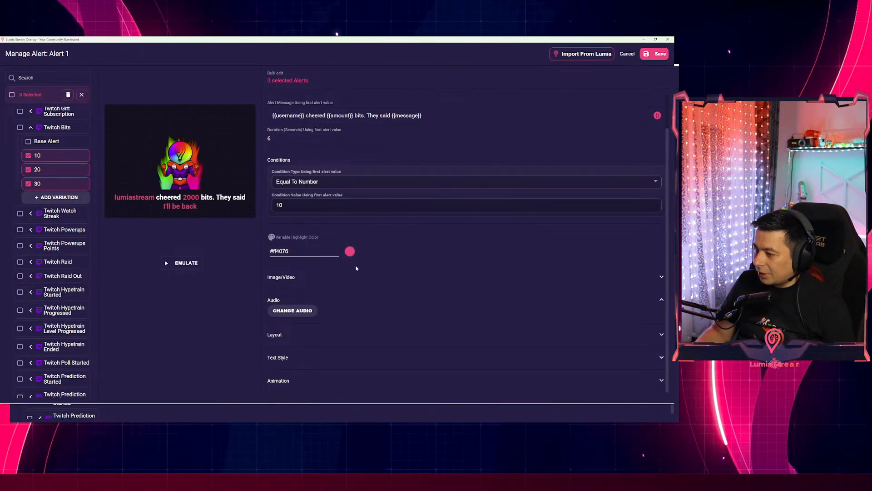
{"action": "left_click", "coordinate": [315, 282]}
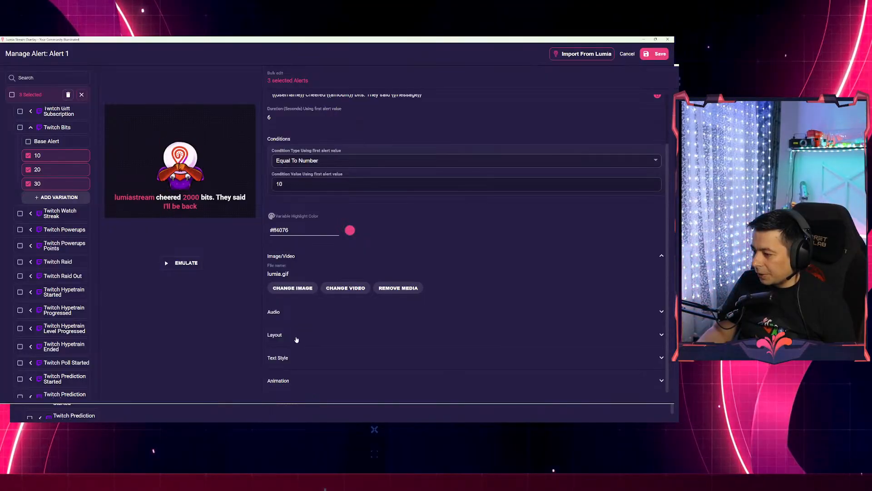
{"action": "left_click", "coordinate": [296, 339]}
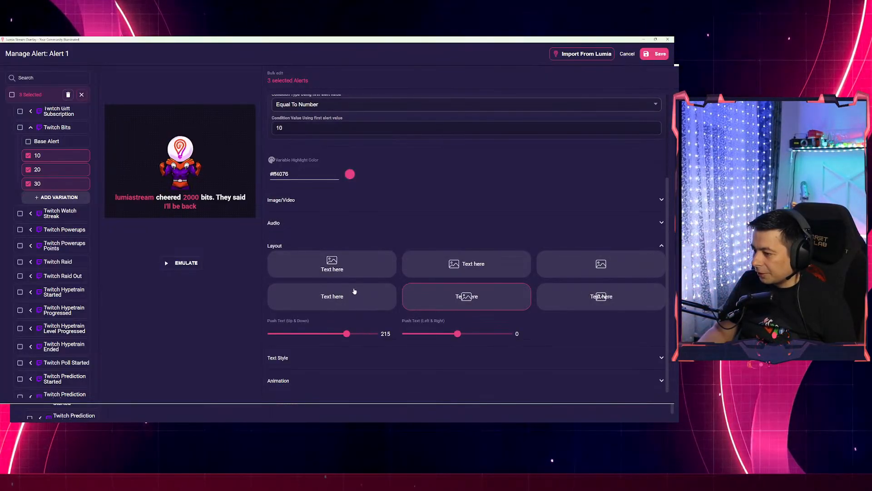
{"action": "left_click", "coordinate": [349, 175]}
{"action": "left_click_drag", "start_coordinate": [381, 233], "coordinate": [389, 234]}
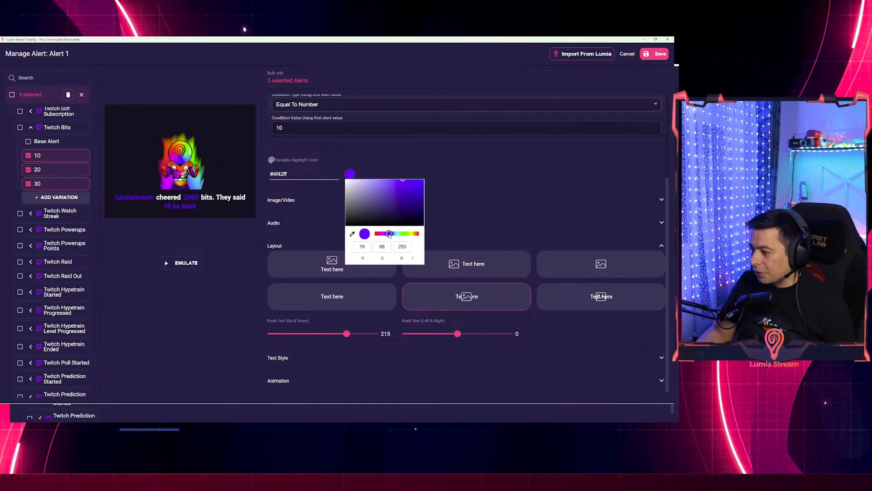
{"action": "left_click", "coordinate": [428, 169]}
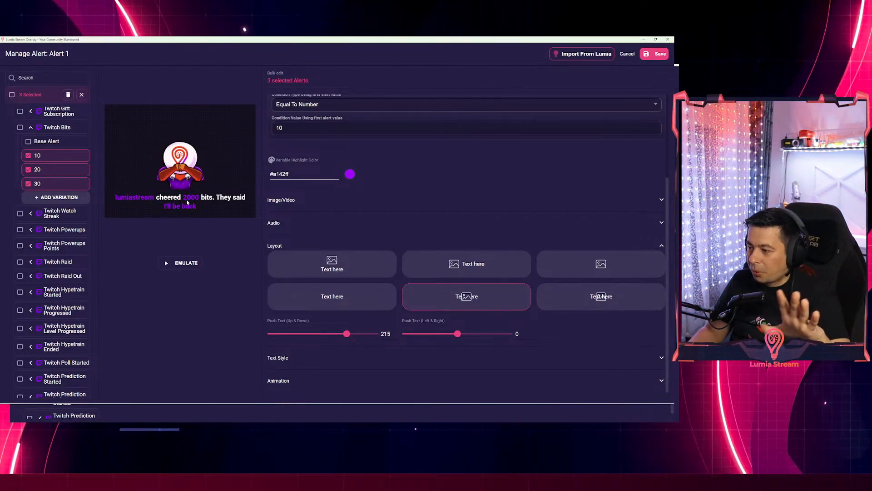
- Set the highlight animation of the selected Twitch Bits variations to HeadShake
{"action": "left_click", "coordinate": [318, 380]}
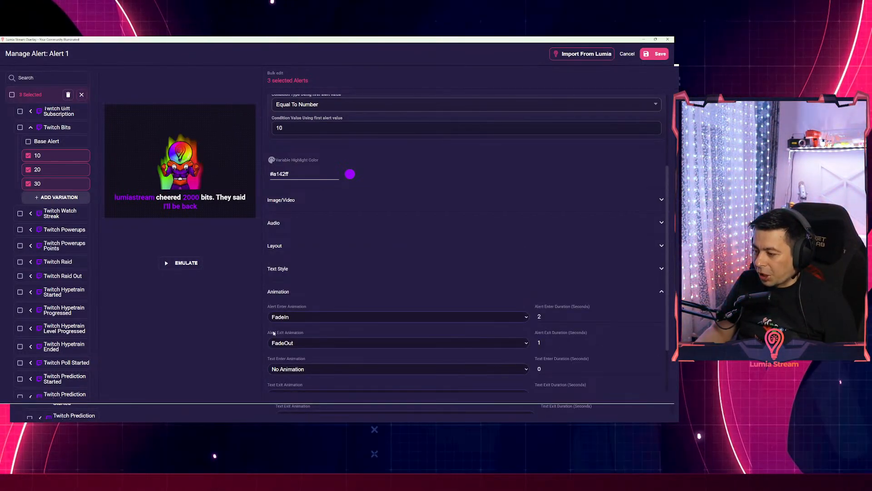
{"action": "scroll", "coordinate": [332, 313], "scroll_direction": "down", "scroll_amount": 1}
{"action": "left_click", "coordinate": [303, 354]}
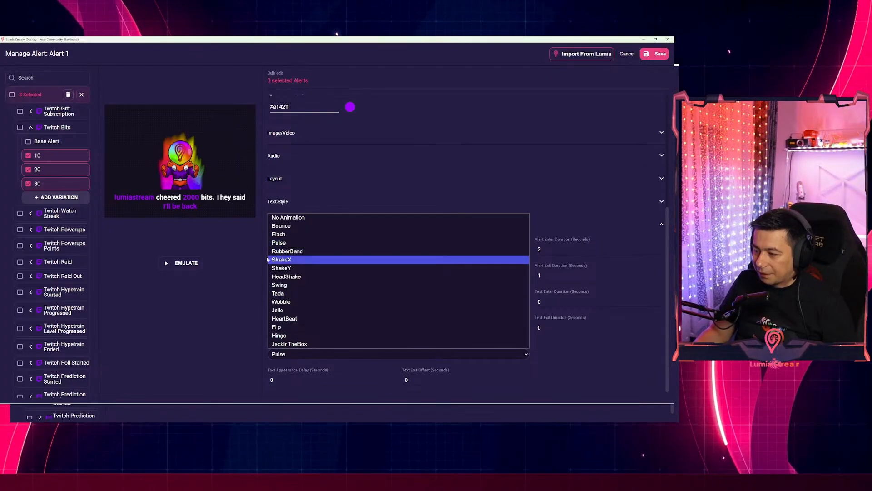
{"action": "left_click", "coordinate": [283, 277]}
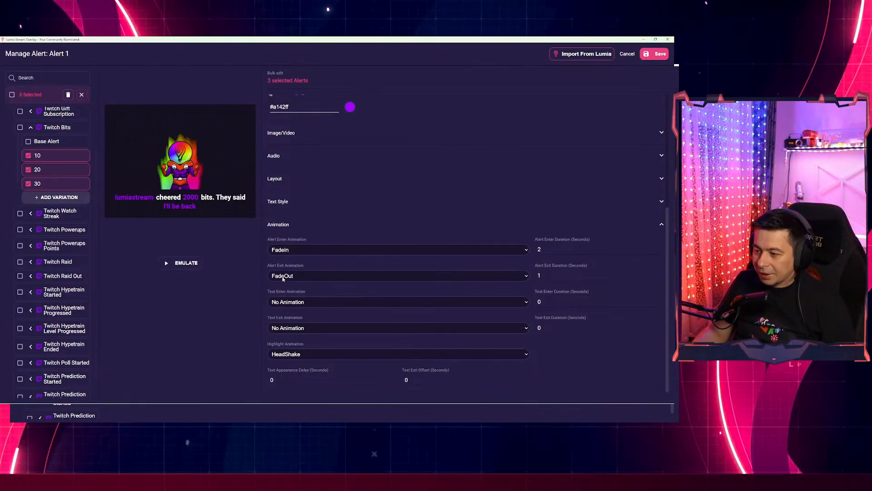
- Try the Hinge and JackInTheBox highlight animations on the selected variations, and return to HeadShake
{"action": "left_click", "coordinate": [299, 354]}
{"action": "left_click", "coordinate": [288, 335]}
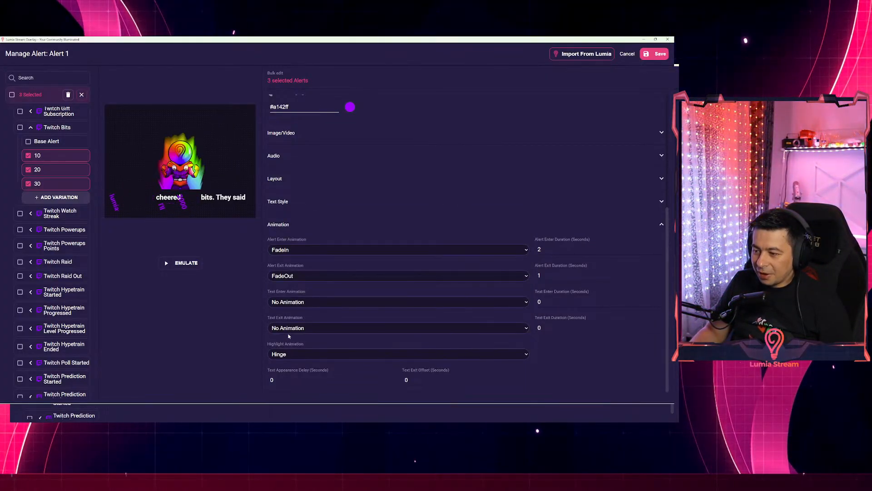
{"action": "left_click", "coordinate": [310, 359]}
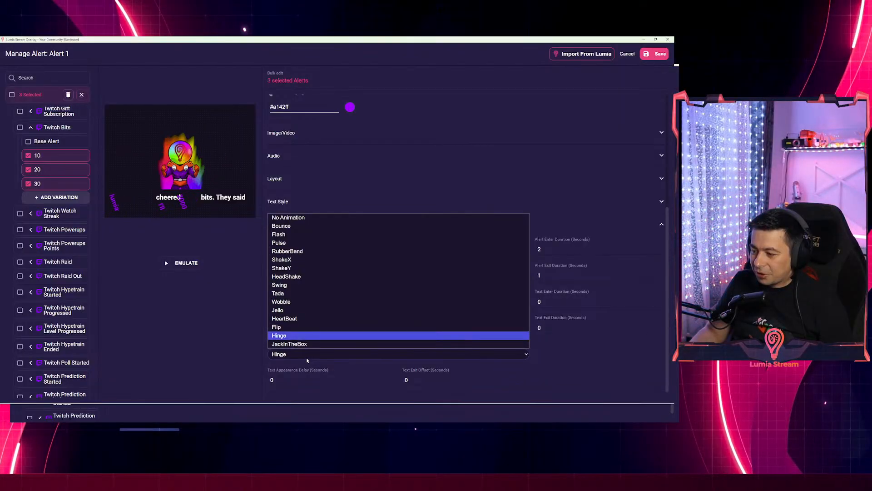
{"action": "left_click", "coordinate": [301, 345]}
{"action": "left_click", "coordinate": [307, 355]}
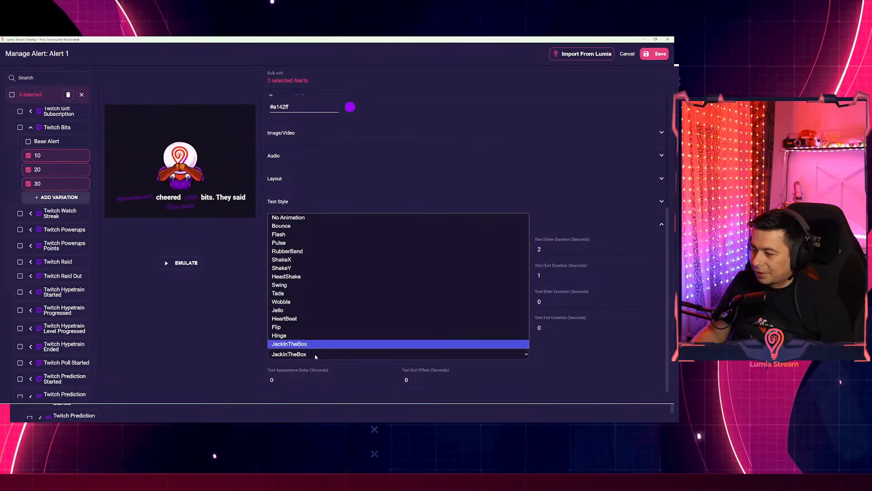
{"action": "left_click", "coordinate": [294, 279]}
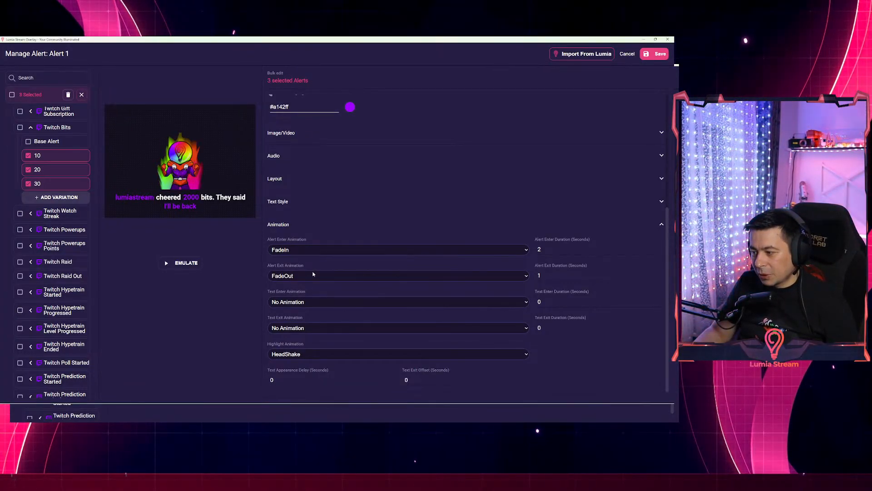
- Set the text enter animation to BounceInLeft and the text exit animation to BounceOutRight, each lasting 2 seconds
{"action": "left_click", "coordinate": [321, 302]}
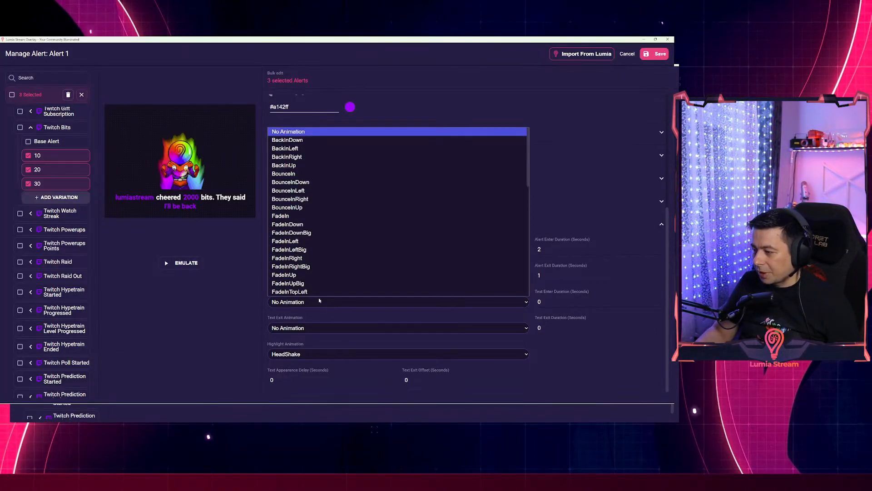
{"action": "left_click", "coordinate": [295, 191]}
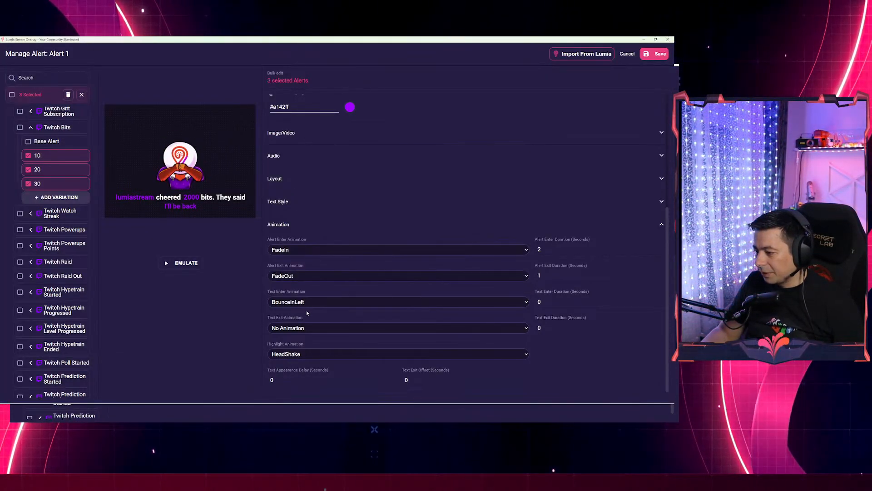
{"action": "left_click", "coordinate": [298, 327]}
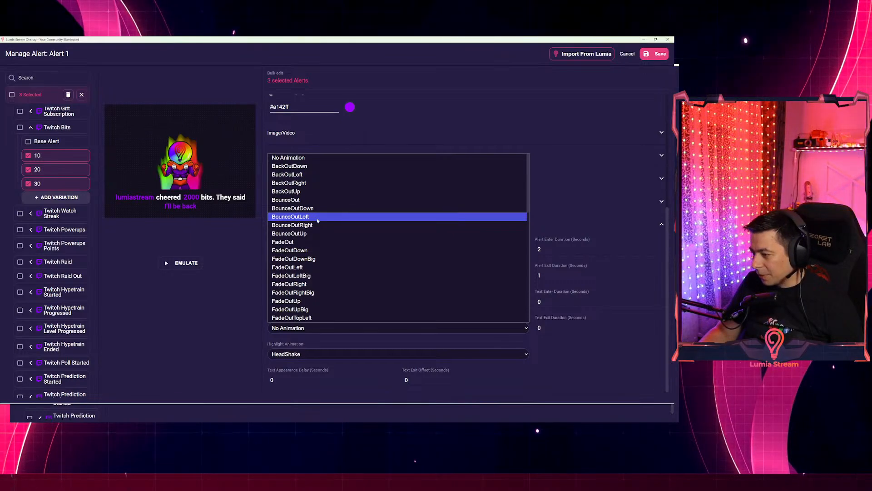
{"action": "left_click", "coordinate": [295, 225]}
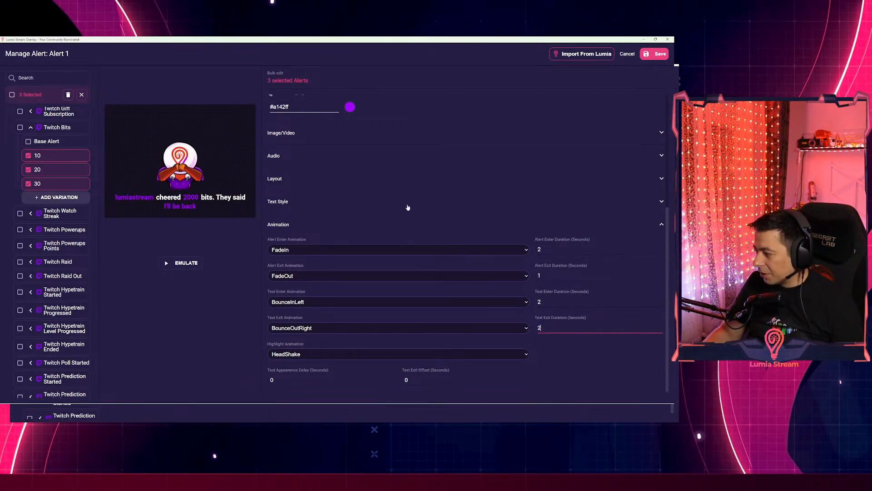
{"action": "scroll", "coordinate": [478, 320], "scroll_direction": "up", "scroll_amount": 3}
{"action": "scroll", "coordinate": [479, 320], "scroll_direction": "down", "scroll_amount": 2}
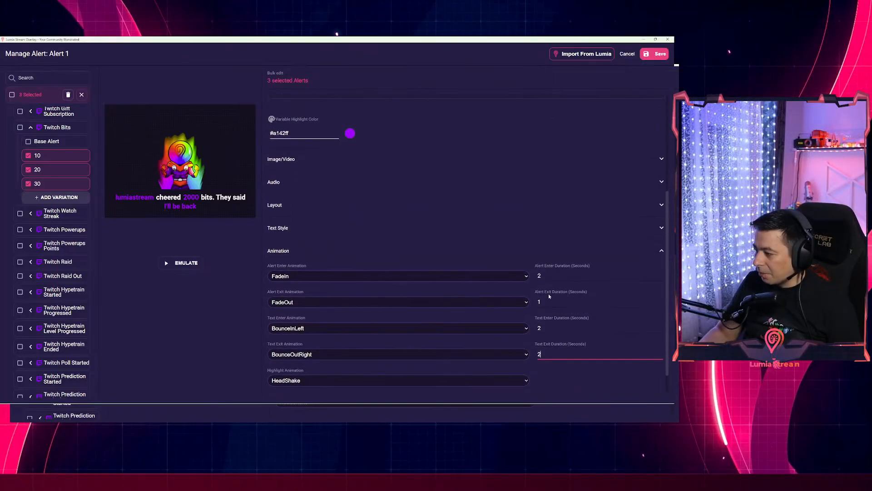
- Set the duration of the selected Twitch Bits variations to 8 seconds and clear the bulk selection
{"action": "scroll", "coordinate": [351, 248], "scroll_direction": "up", "scroll_amount": 5}
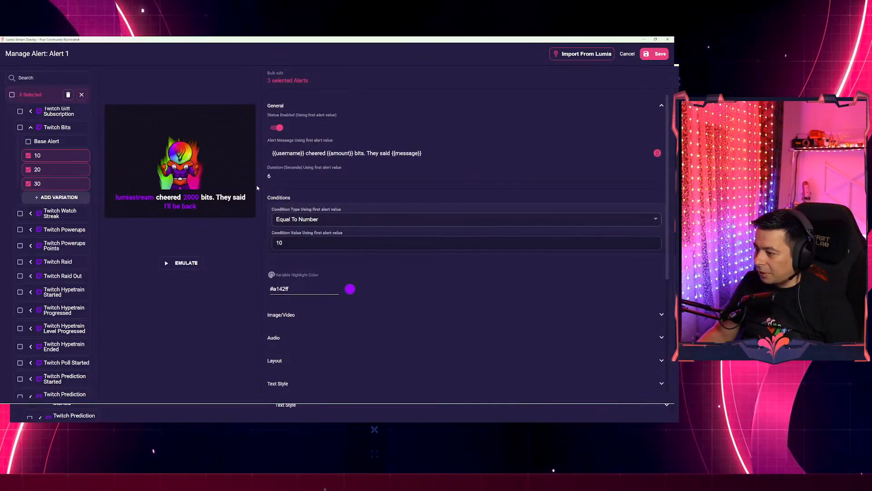
{"action": "type", "text": "8"}
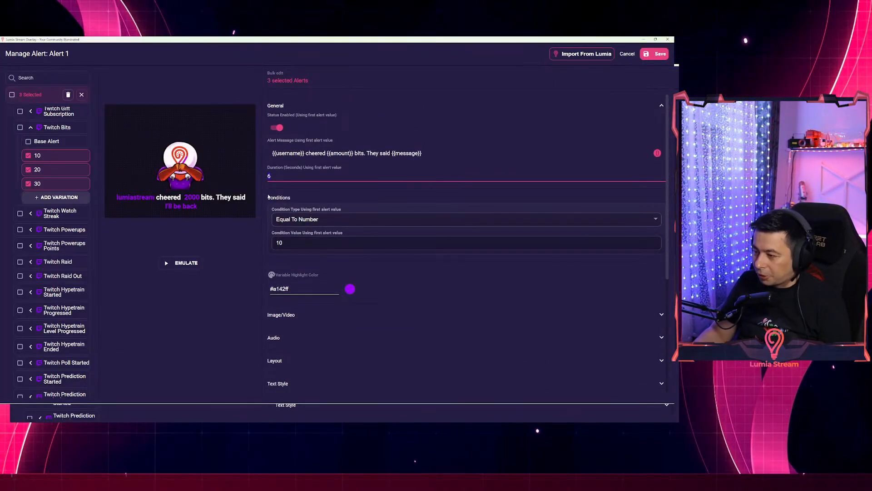
{"action": "left_click", "coordinate": [230, 326]}
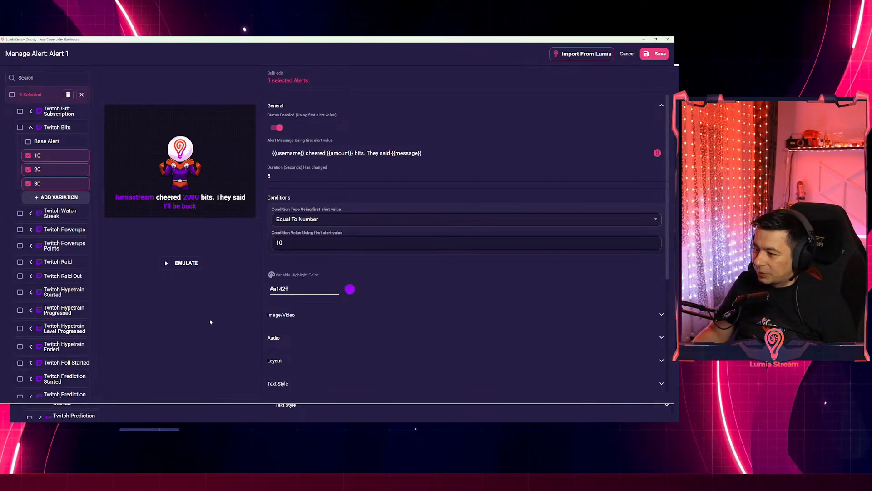
{"action": "left_click", "coordinate": [83, 94]}
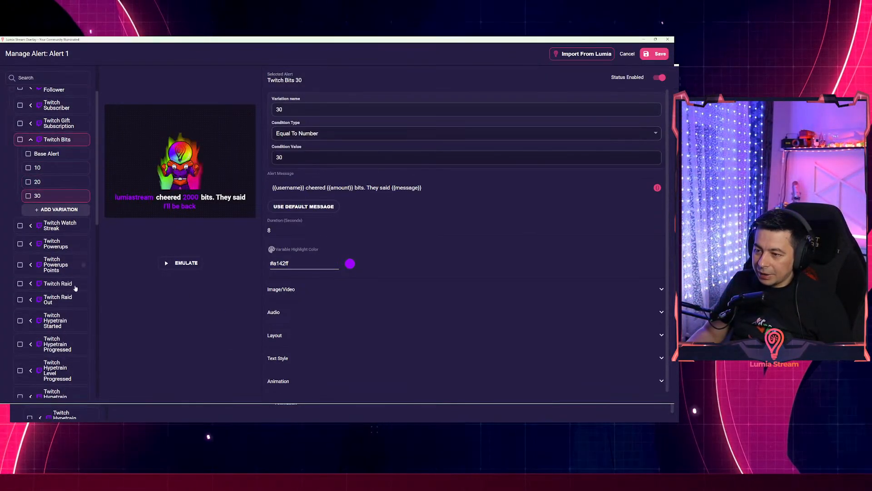
- Check the Twitch Bits variation 20, save the alert settings and close the overlay editor window
{"action": "left_click", "coordinate": [50, 182]}
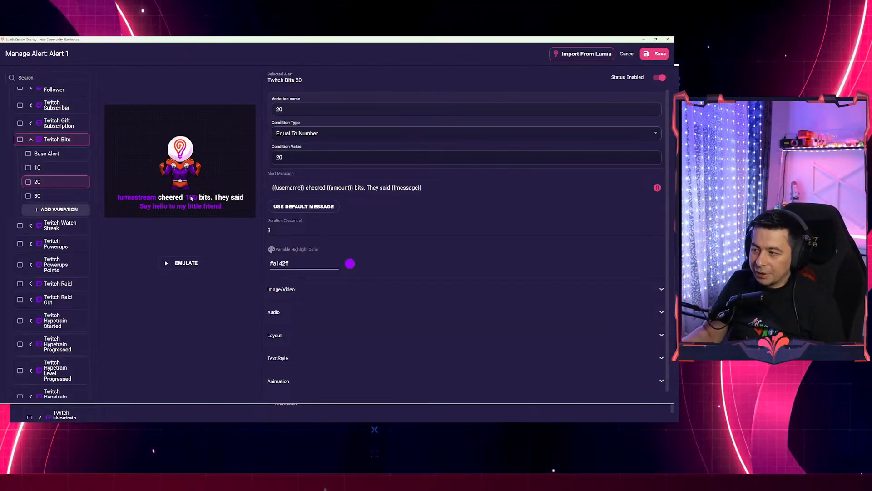
{"action": "left_click", "coordinate": [647, 54]}
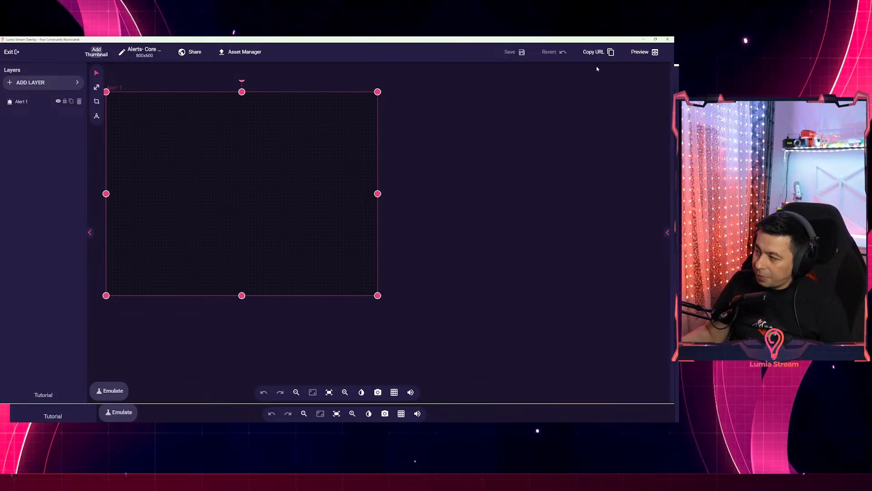
{"action": "left_click", "coordinate": [667, 39]}
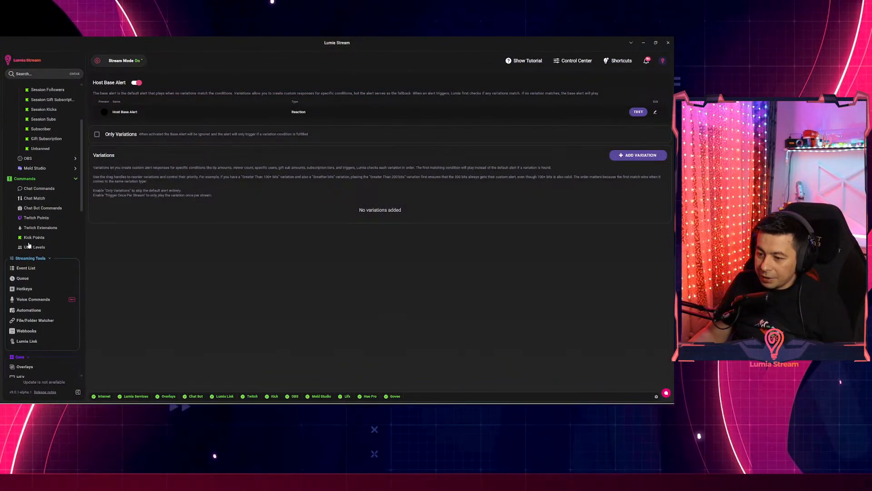
- Add the Alerts- Core stream overlay to the OBS scene Coworking Sharing Screen Tracked
{"action": "scroll", "coordinate": [29, 243], "scroll_direction": "down", "scroll_amount": 4}
{"action": "left_click", "coordinate": [25, 208]}
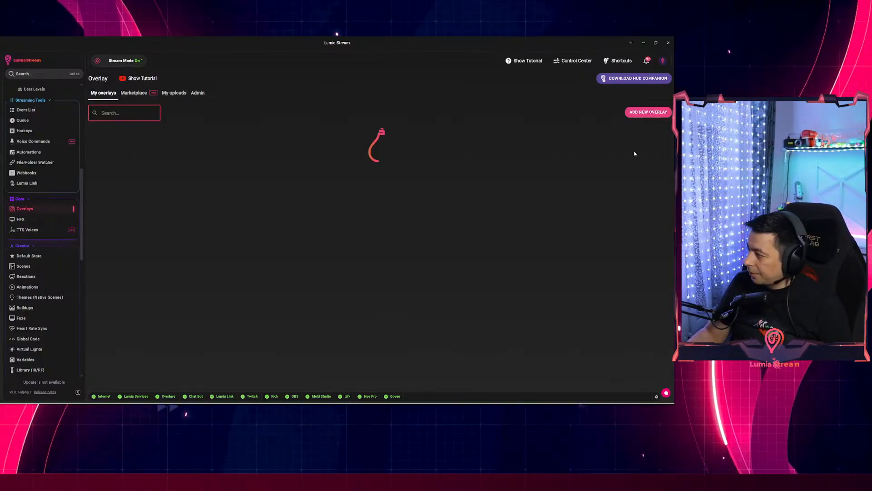
{"action": "scroll", "coordinate": [634, 154], "scroll_direction": "down", "scroll_amount": 10}
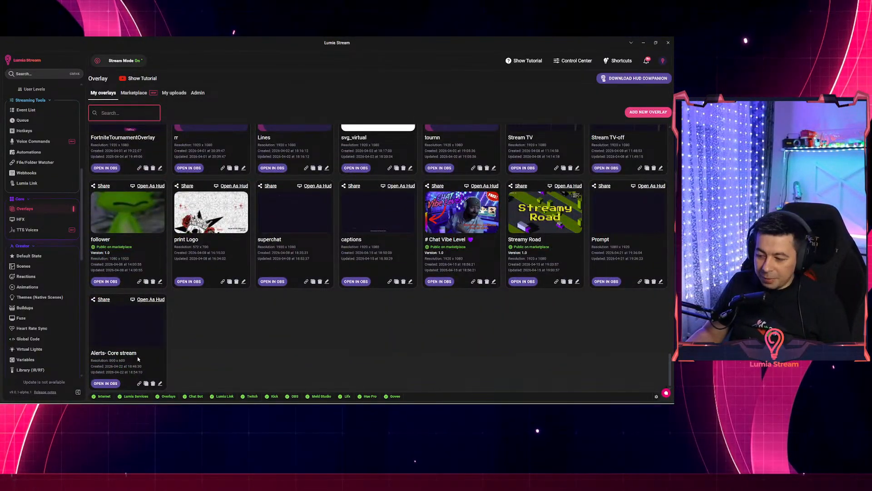
{"action": "left_click", "coordinate": [108, 384]}
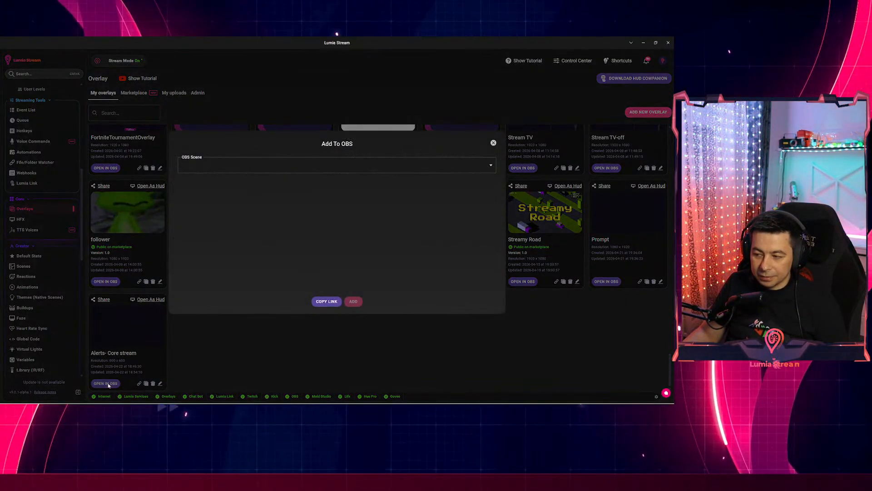
{"action": "left_click", "coordinate": [241, 166]}
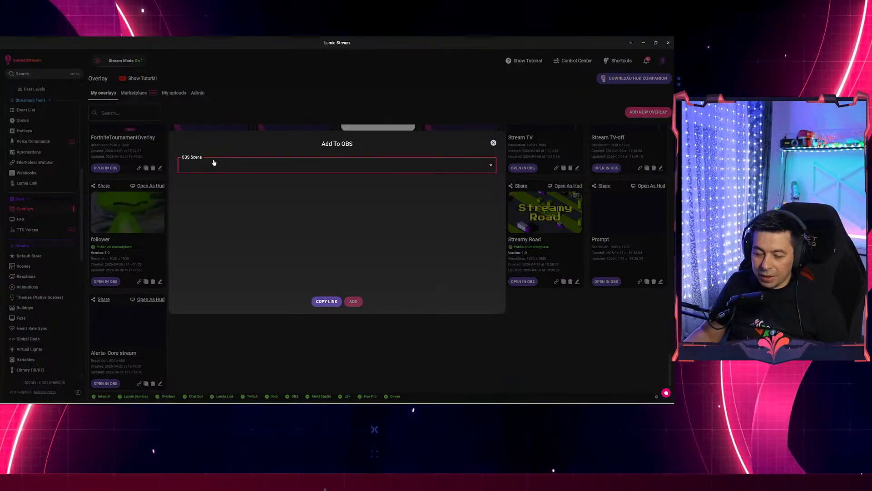
{"action": "left_click", "coordinate": [239, 165]}
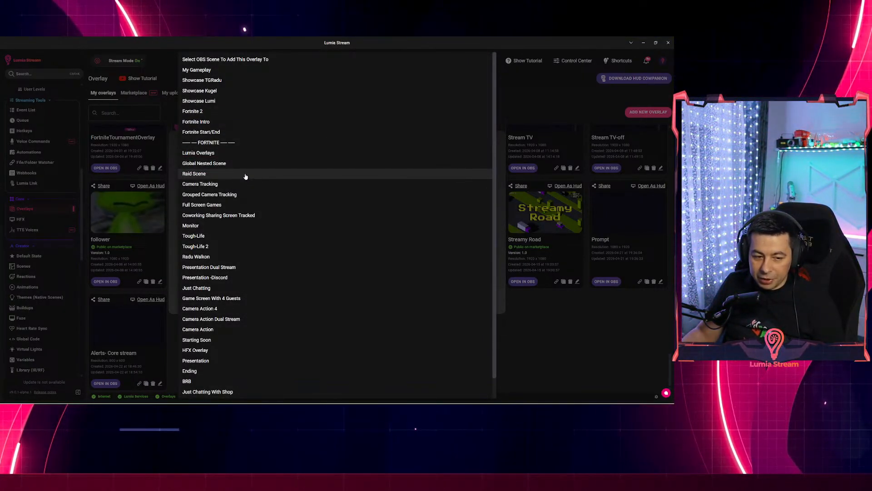
{"action": "left_click", "coordinate": [244, 215]}
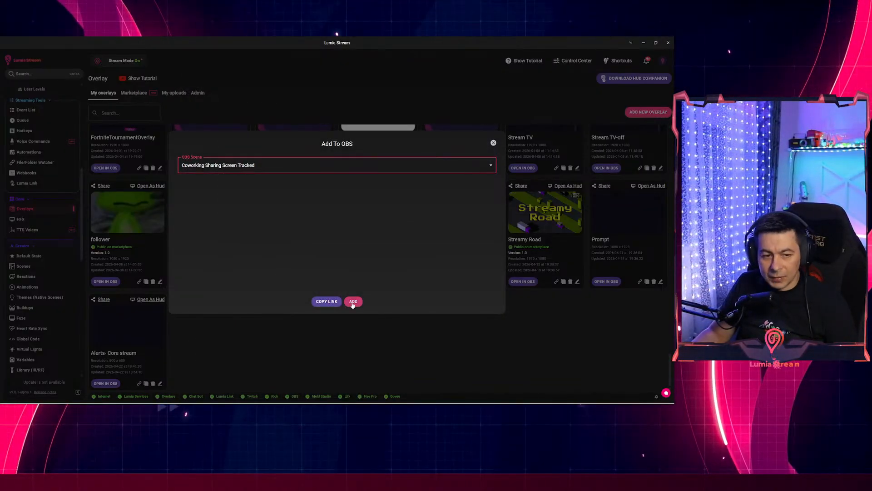
{"action": "left_click", "coordinate": [352, 302]}
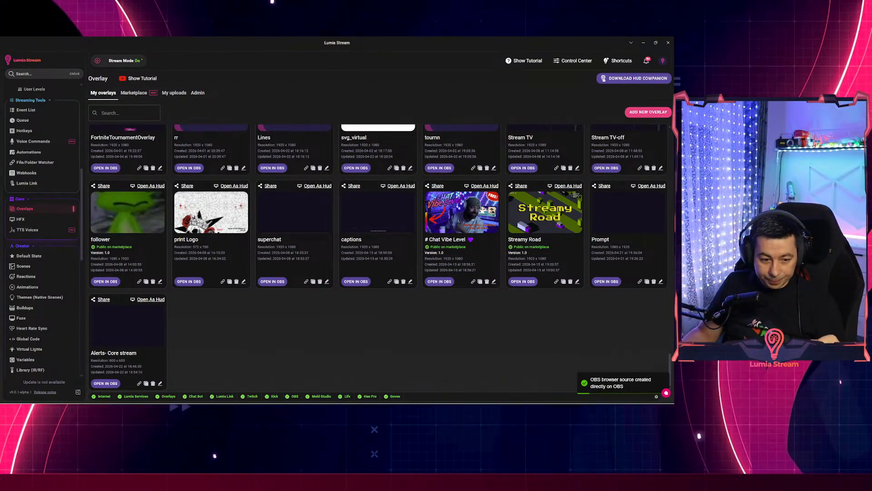
- Check the width and height in the Alerts- Core stream source's properties in OBS and cancel without changes
{"action": "left_click_drag", "start_coordinate": [1, 291], "coordinate": [387, 139]}
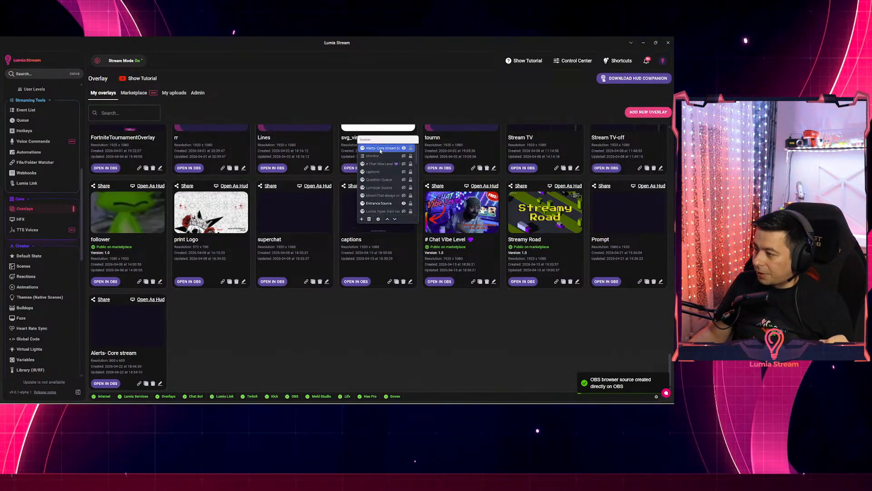
{"action": "left_click_drag", "start_coordinate": [1, 181], "coordinate": [341, 85]}
{"action": "left_click", "coordinate": [253, 170]}
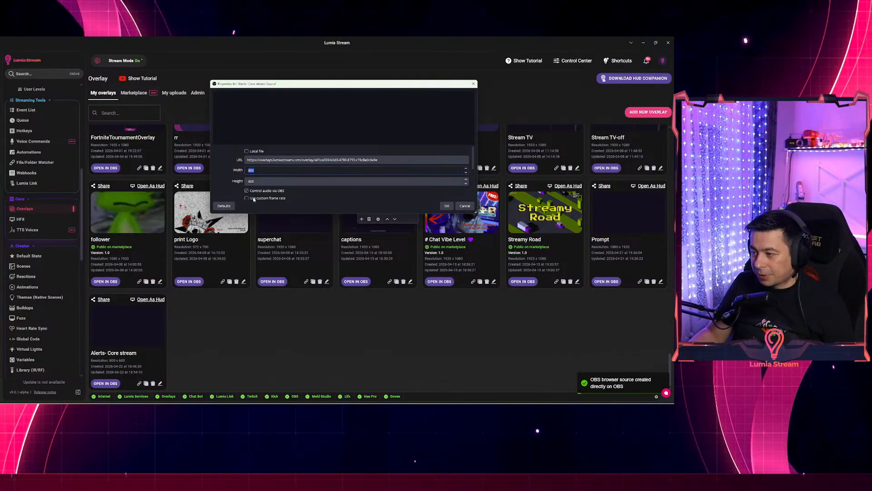
{"action": "double_click", "coordinate": [249, 181]}
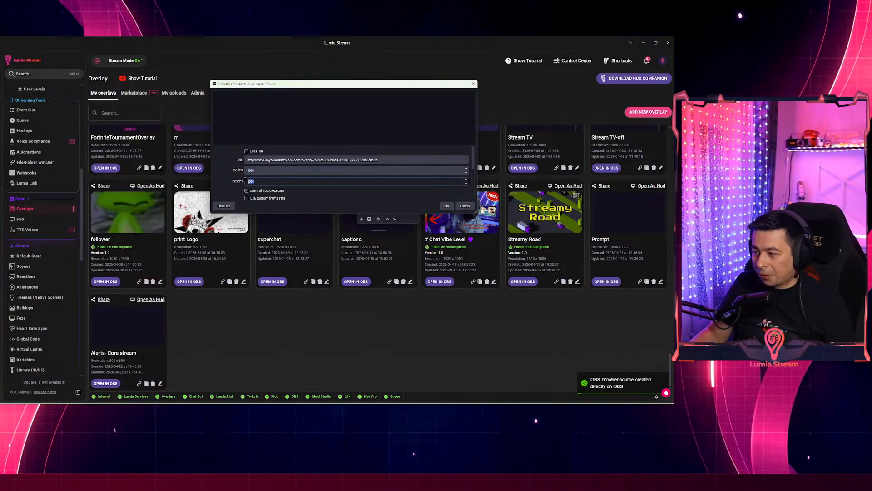
{"action": "left_click", "coordinate": [465, 206]}
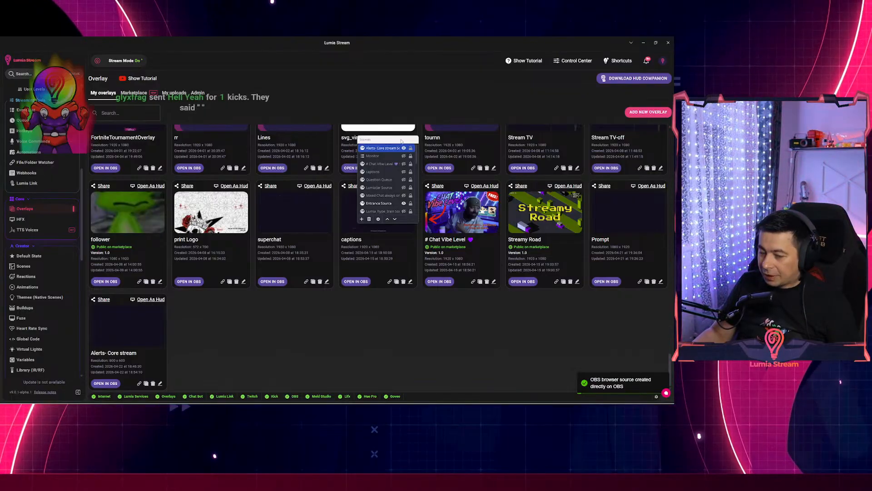
{"action": "left_click_drag", "start_coordinate": [403, 141], "coordinate": [0, 271]}
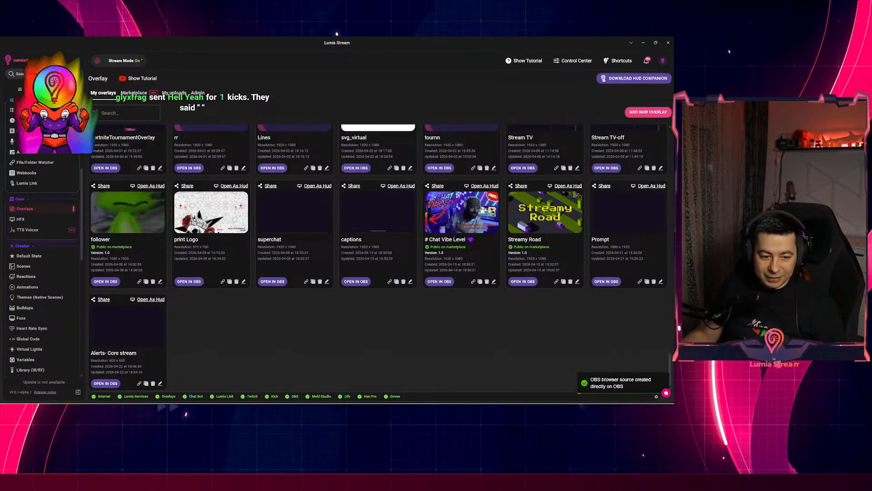
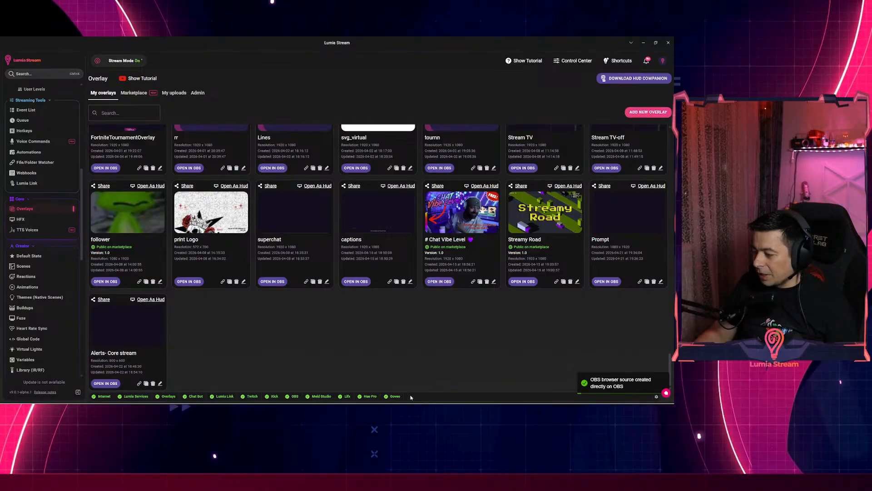
- Copy the Alerts- Core stream overlay's URL from its editor and again from its entry in the overlay list
{"action": "left_click", "coordinate": [122, 323]}
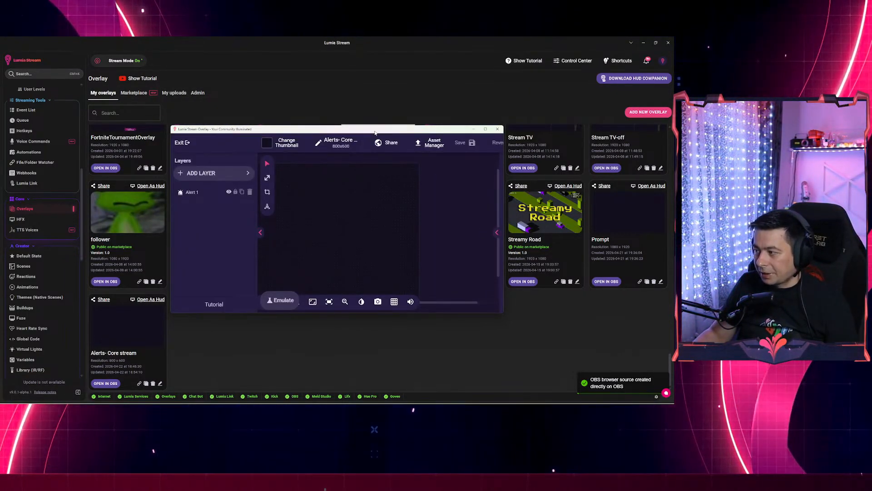
{"action": "left_click", "coordinate": [485, 130]}
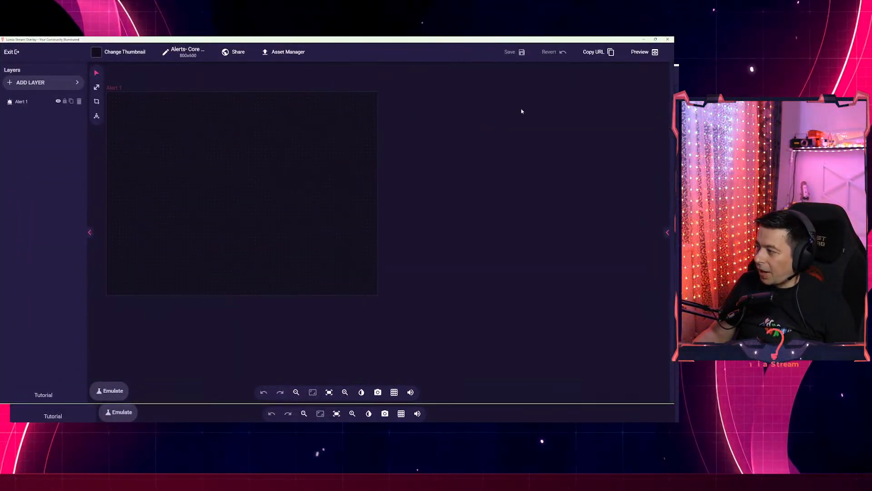
{"action": "left_click", "coordinate": [603, 54]}
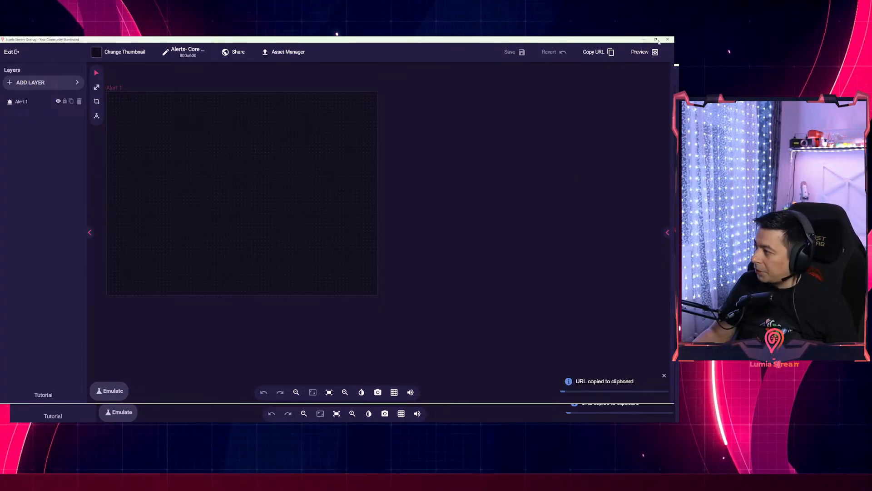
{"action": "left_click", "coordinate": [643, 39]}
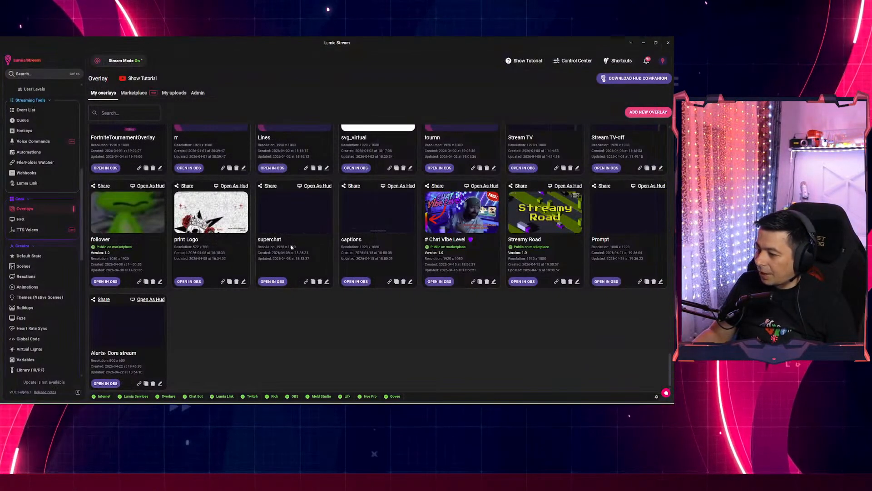
{"action": "left_click", "coordinate": [139, 384]}
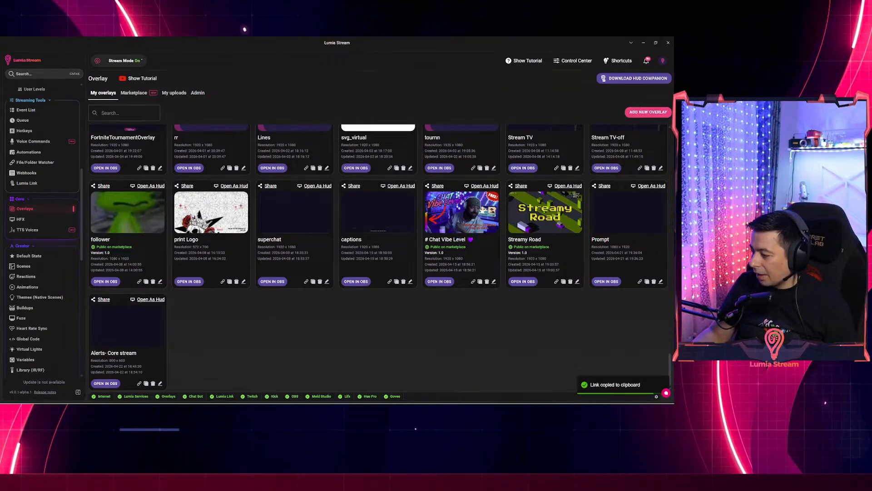
- Switch to Meld Studio and add a Browser layer to the scene
{"action": "key", "text": "alt+Tab"}
{"action": "left_click_drag", "start_coordinate": [416, 164], "coordinate": [398, 101]}
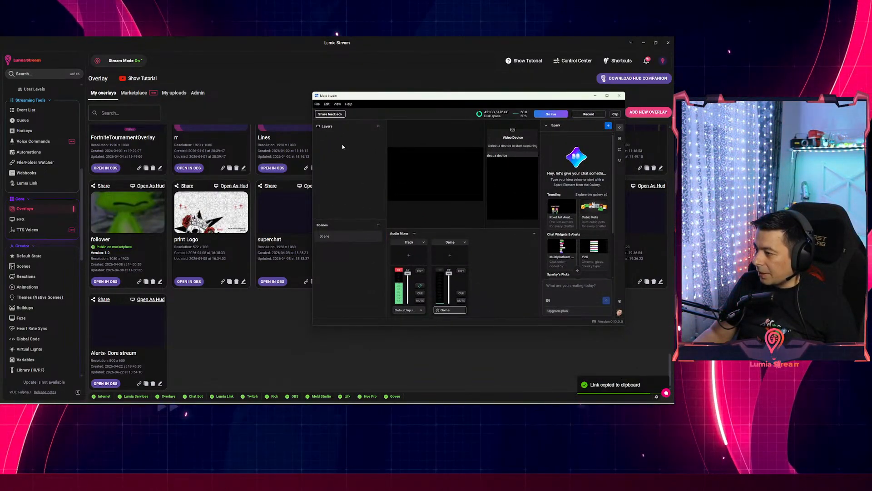
{"action": "left_click", "coordinate": [377, 128]}
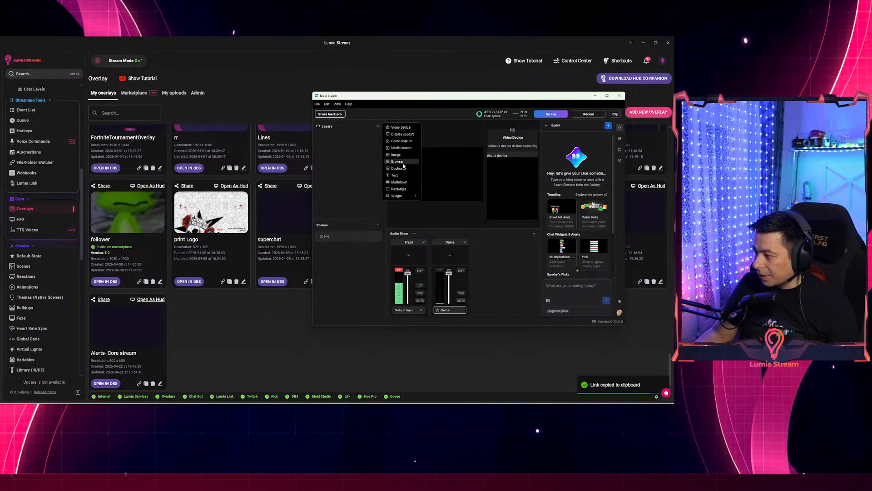
{"action": "left_click", "coordinate": [397, 161]}
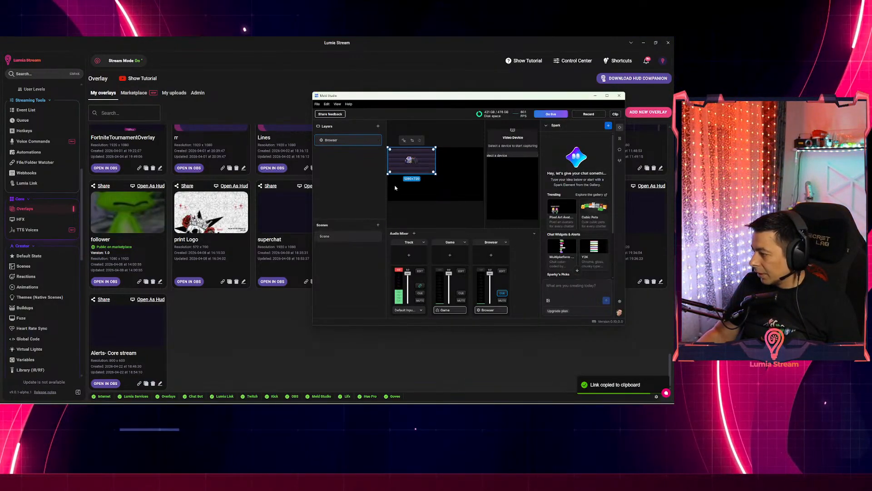
- Maximize the Meld Studio window and show the properties of the Browser layer
{"action": "double_click", "coordinate": [358, 143]}
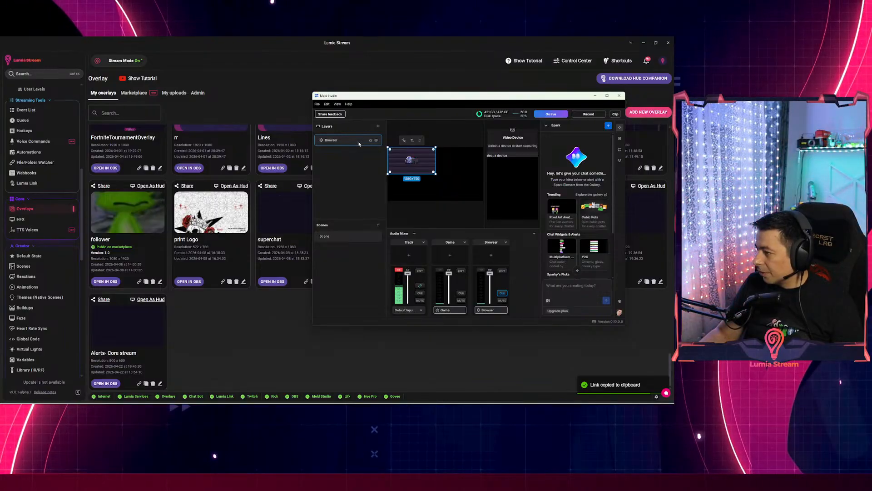
{"action": "left_click", "coordinate": [363, 166]}
{"action": "left_click", "coordinate": [423, 164]}
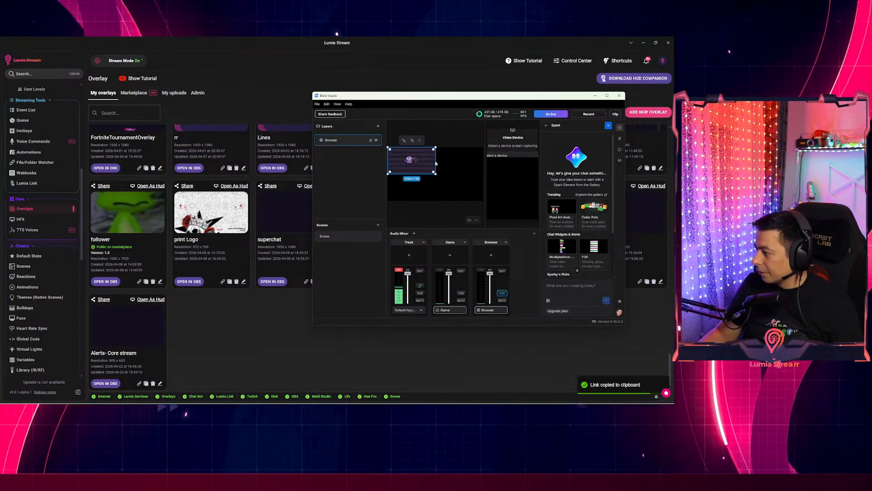
{"action": "left_click", "coordinate": [607, 96]}
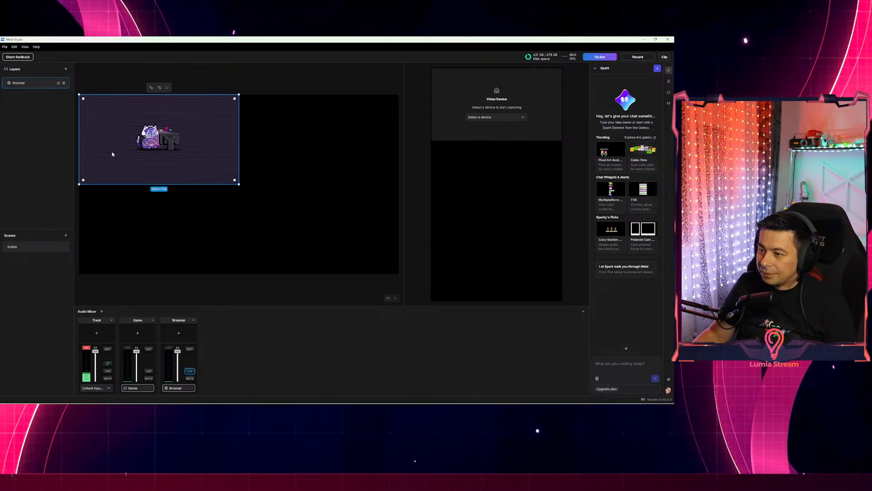
{"action": "right_click", "coordinate": [19, 83]}
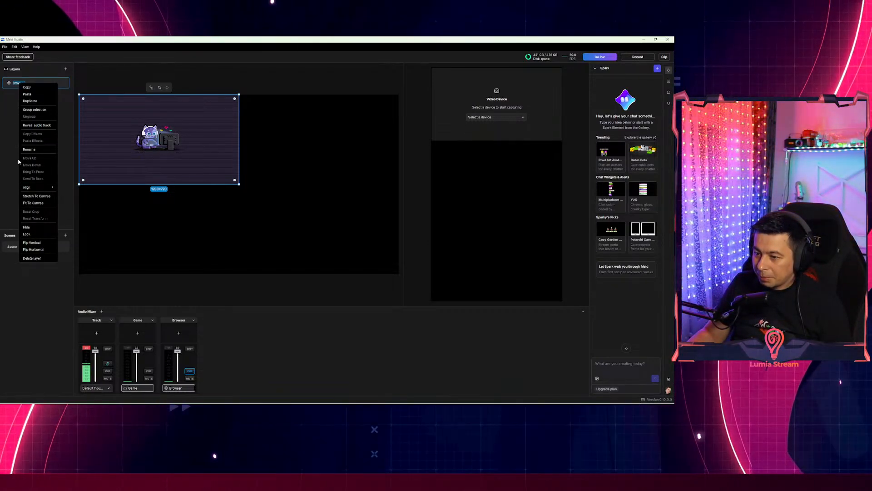
{"action": "left_click", "coordinate": [14, 179]}
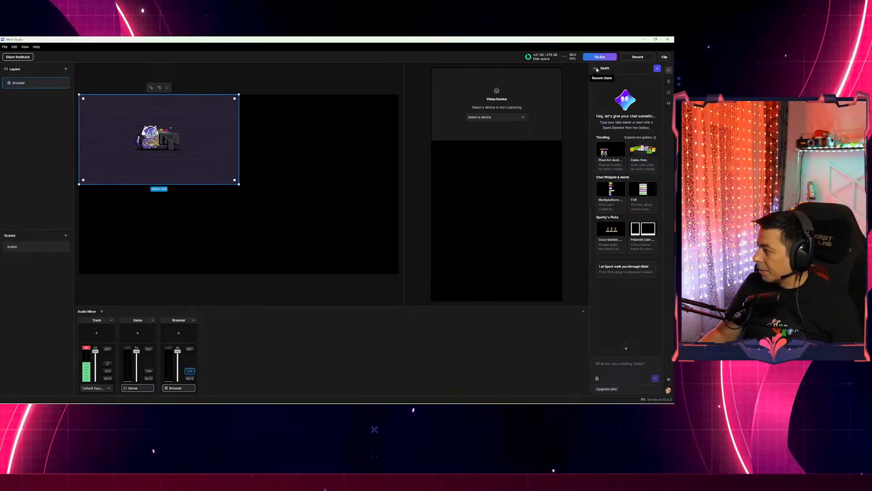
{"action": "left_click", "coordinate": [669, 81]}
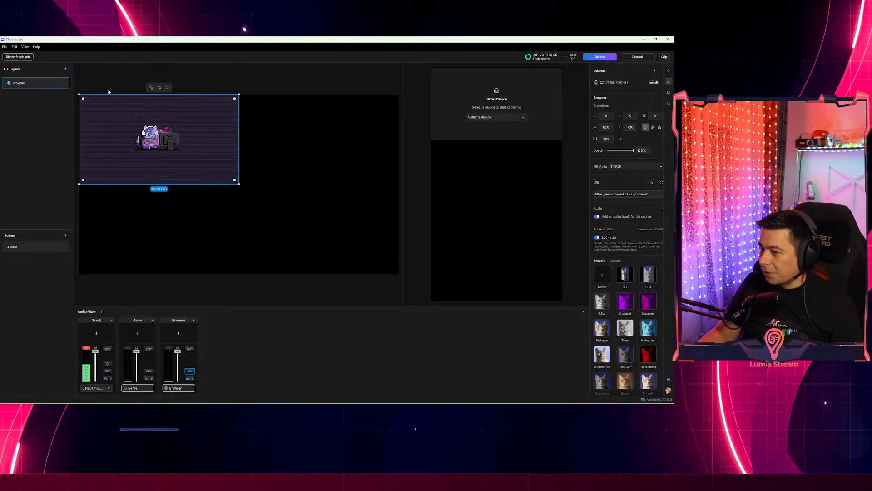
- Set the Browser layer's width to 800 and its height to 600 with the aspect ratio locked
{"action": "left_click", "coordinate": [607, 127]}
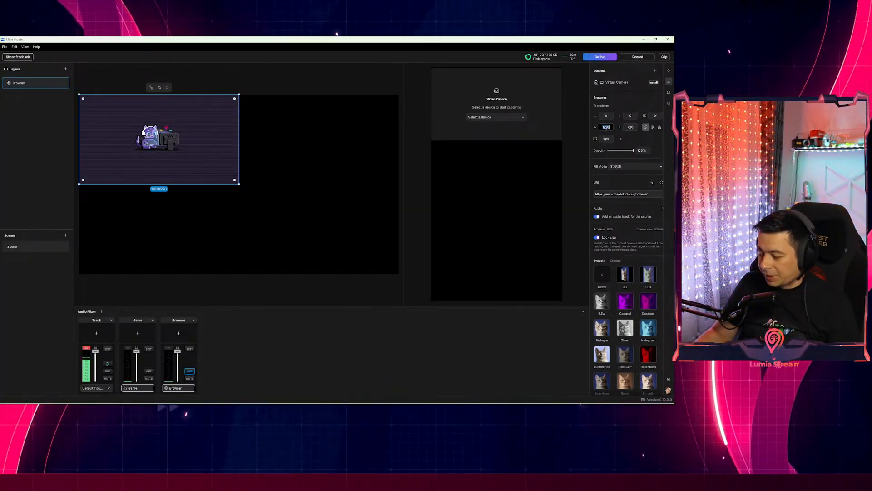
{"action": "type", "text": "800"}
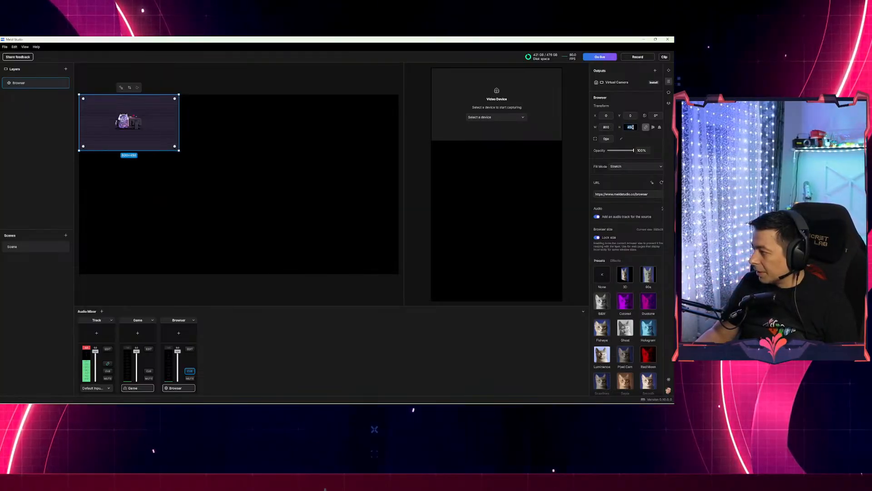
{"action": "left_click", "coordinate": [630, 127]}
{"action": "type", "text": "600"}
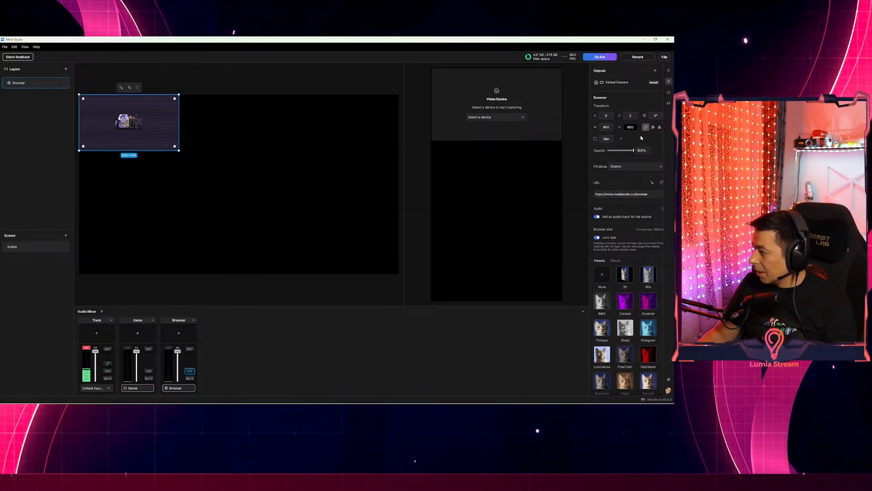
{"action": "key", "text": "Return"}
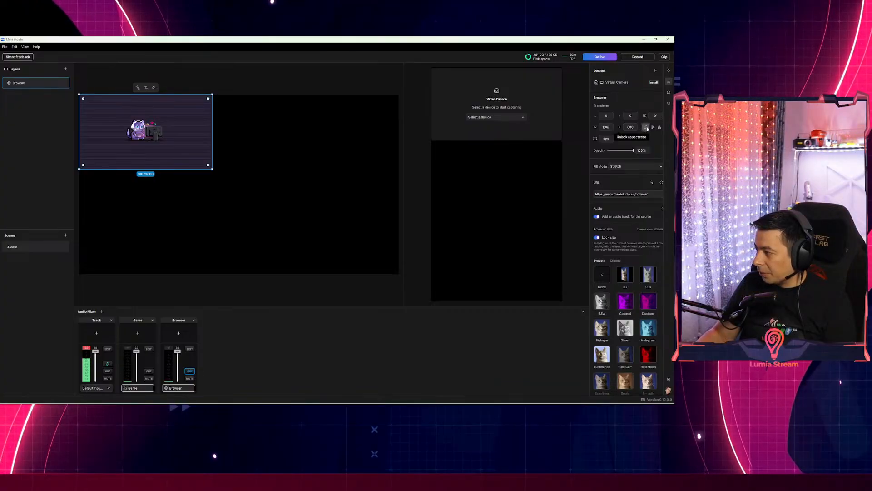
- Unlock the Browser layer's aspect ratio and set its width to 800
{"action": "left_click", "coordinate": [647, 129]}
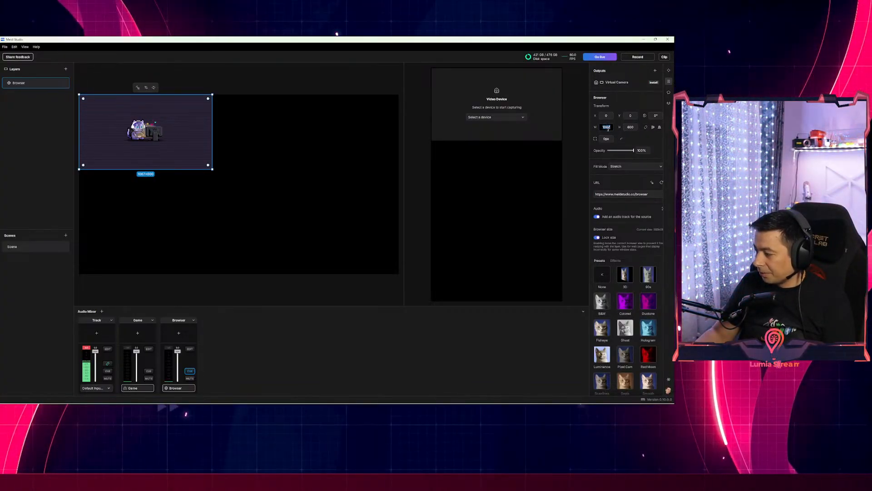
{"action": "type", "text": "800"}
{"action": "left_click", "coordinate": [633, 131]}
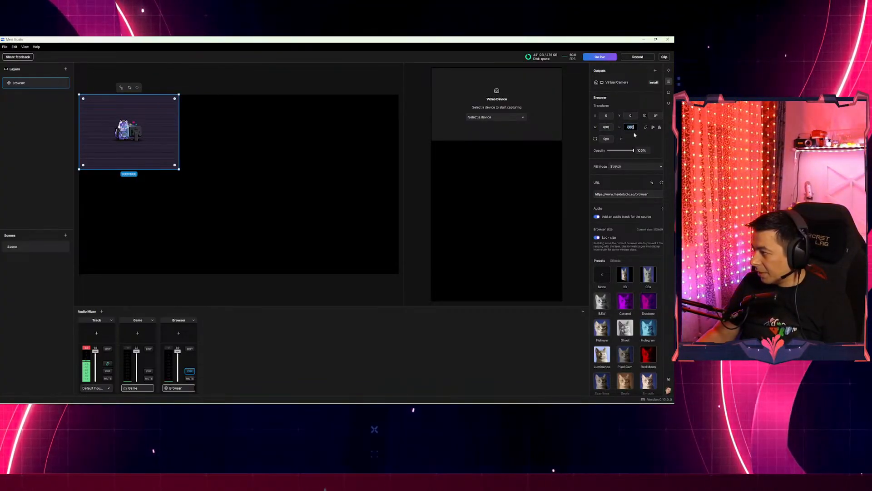
{"action": "left_click", "coordinate": [650, 141]}
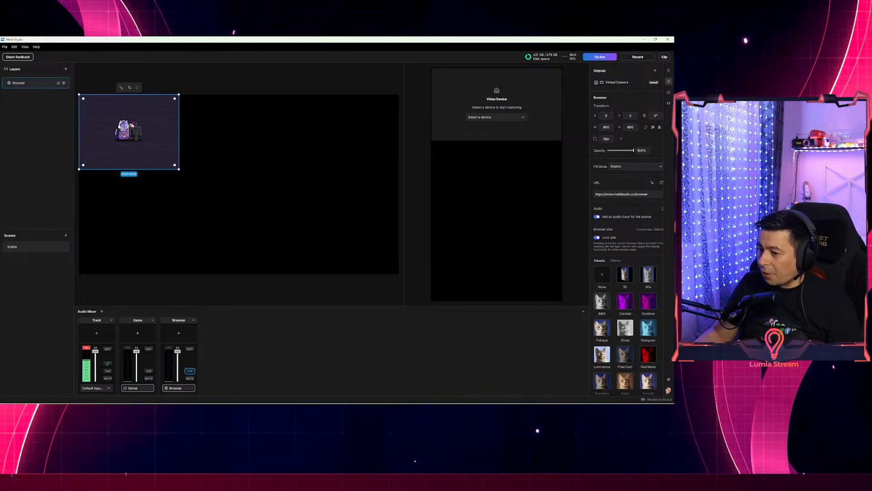
- Replace the Browser layer's URL with the copied overlay link and move the layer to about the middle of the canvas
{"action": "left_click", "coordinate": [615, 195]}
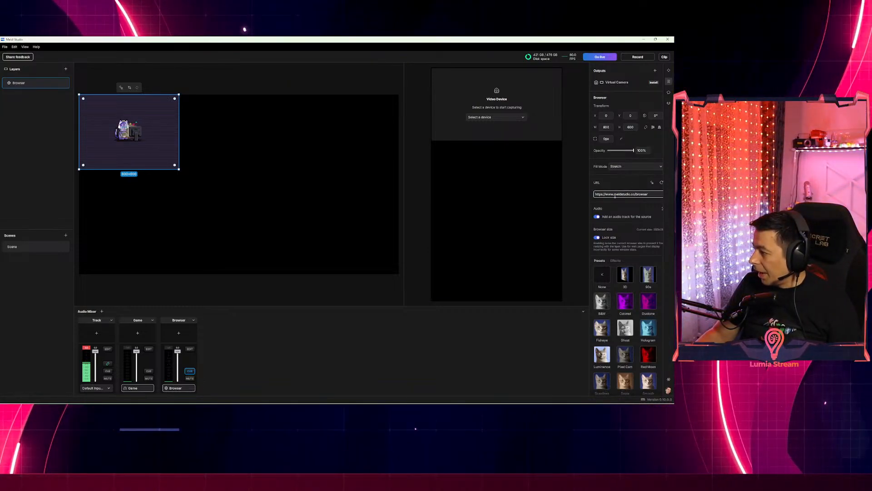
{"action": "triple_click", "coordinate": [615, 195]}
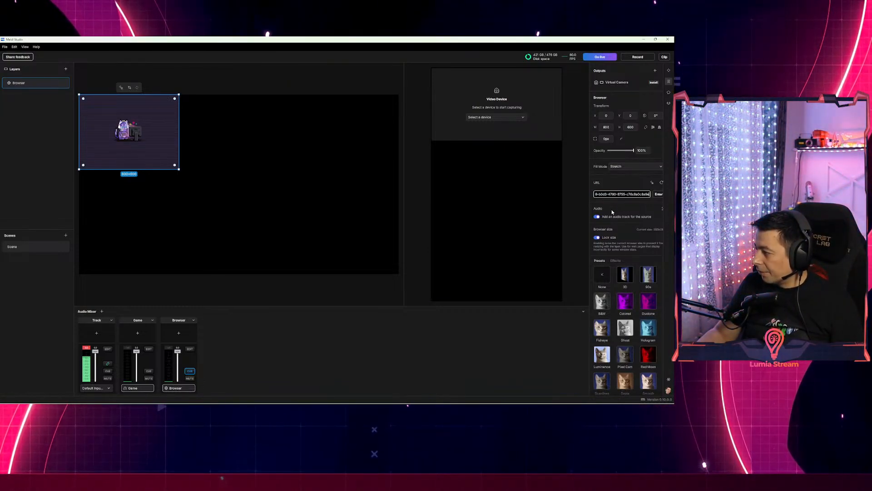
{"action": "left_click", "coordinate": [658, 194]}
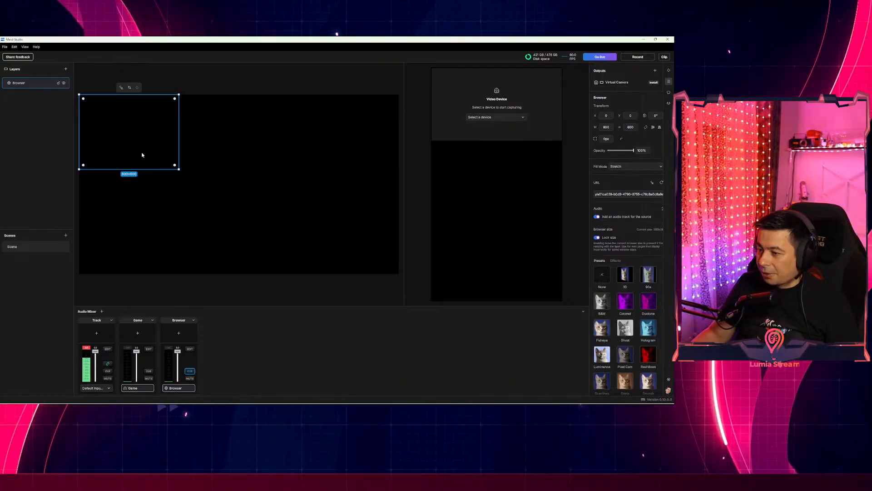
{"action": "left_click_drag", "start_coordinate": [172, 156], "coordinate": [244, 184]}
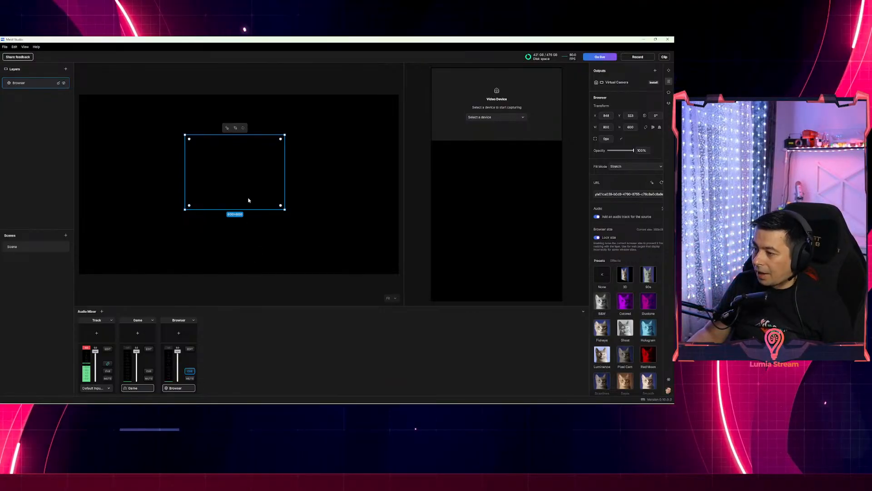
{"action": "left_click_drag", "start_coordinate": [245, 196], "coordinate": [243, 198]}
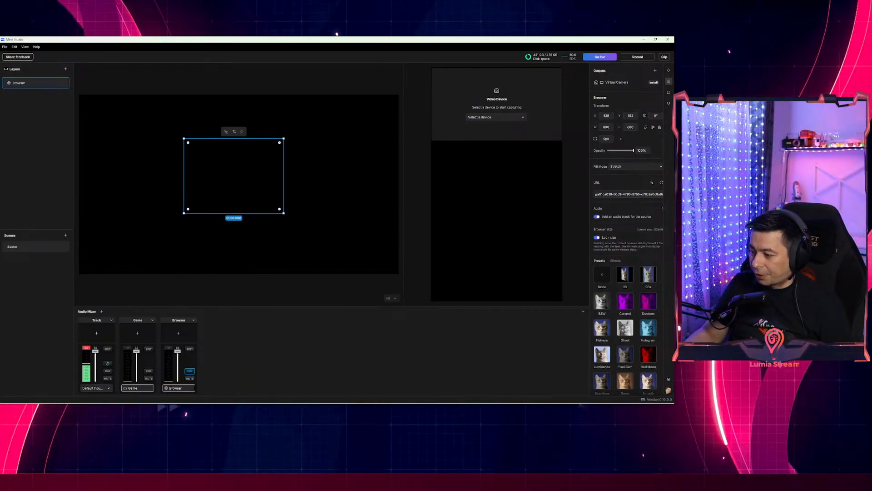
- Switch to Lumia Stream and shrink its window to sit beside the Browser layer on the Meld canvas
{"action": "left_click", "coordinate": [341, 382]}
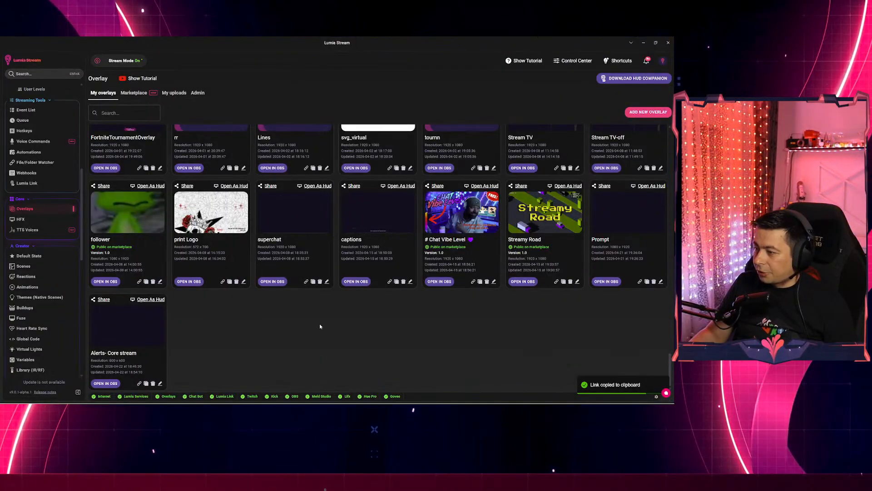
{"action": "left_click_drag", "start_coordinate": [299, 48], "coordinate": [390, 168]}
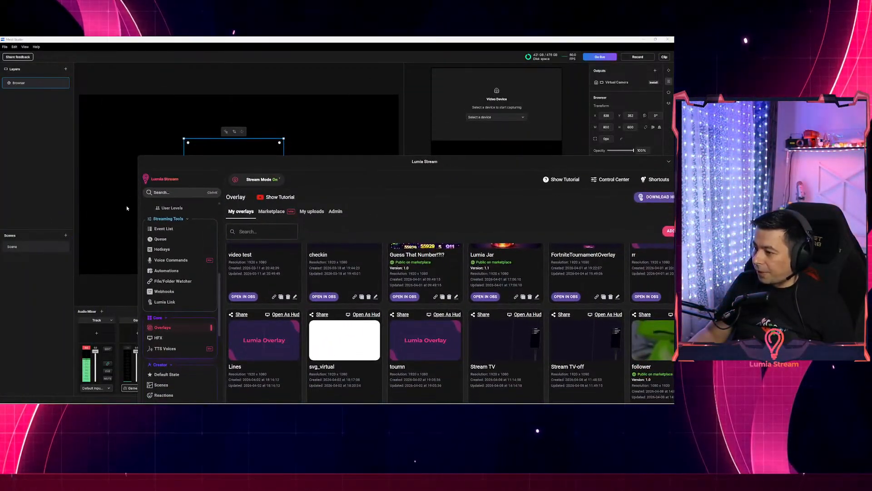
{"action": "left_click_drag", "start_coordinate": [137, 219], "coordinate": [374, 220]}
{"action": "left_click_drag", "start_coordinate": [457, 166], "coordinate": [386, 98]}
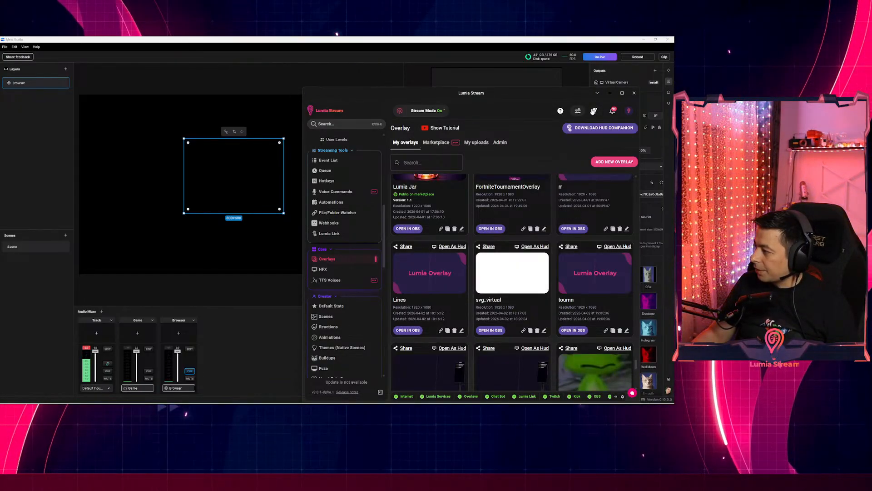
{"action": "left_click", "coordinate": [593, 111]}
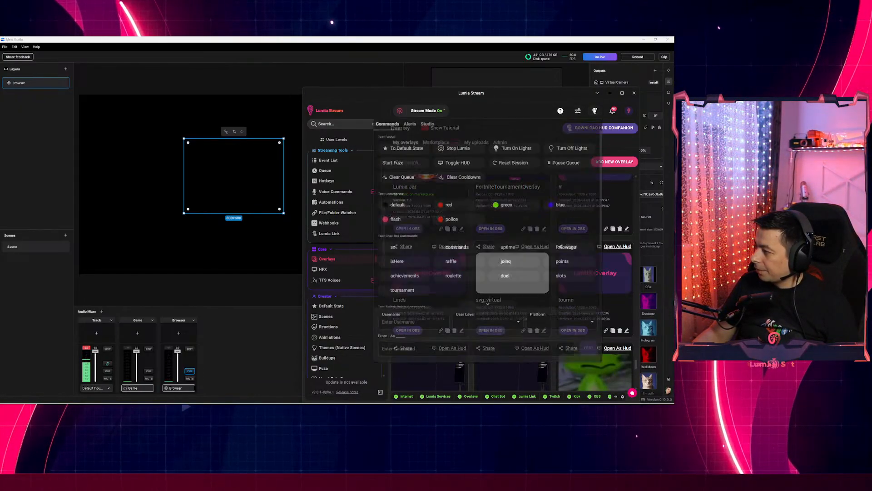
{"action": "left_click", "coordinate": [407, 125]}
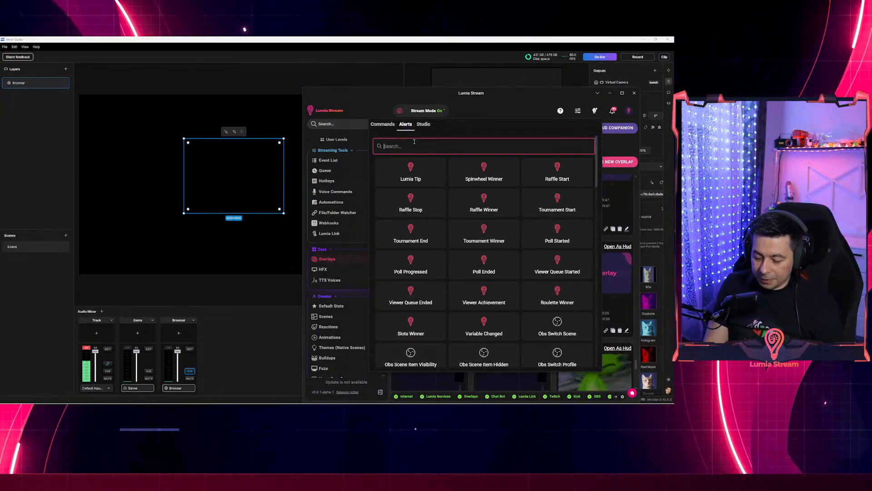
{"action": "type", "text": "bit"}
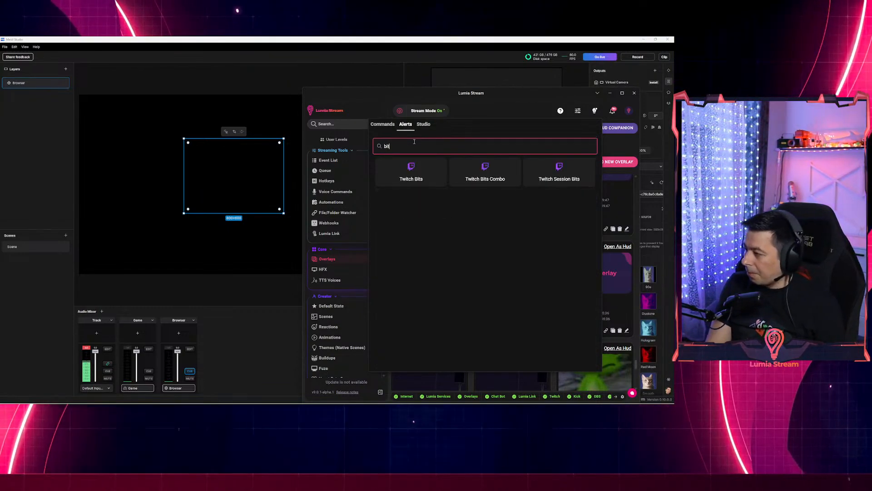
{"action": "left_click", "coordinate": [412, 169]}
{"action": "left_click", "coordinate": [376, 214]}
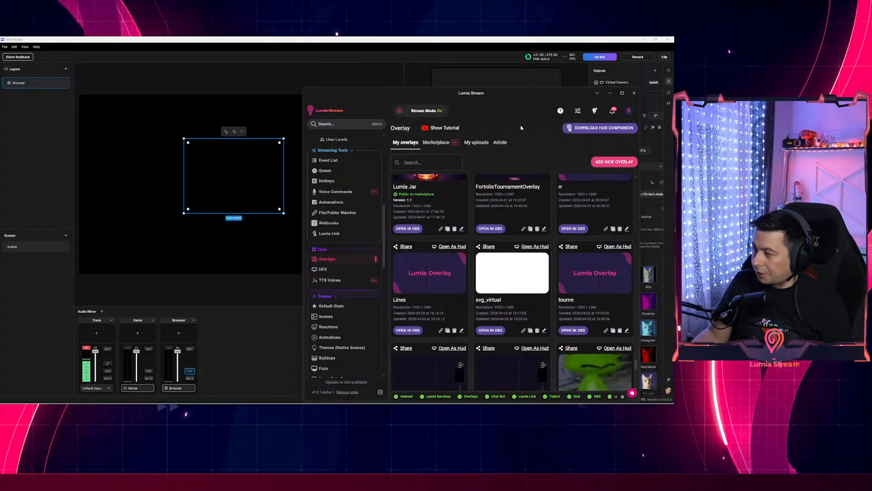
- Find the Twitch Bits alert among the shortcuts and send a test of 10 bits
{"action": "left_click", "coordinate": [579, 112]}
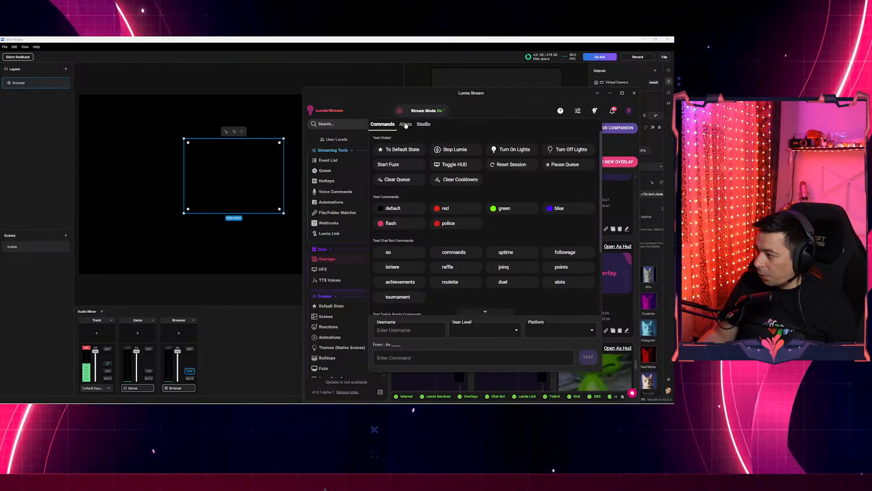
{"action": "left_click", "coordinate": [406, 124]}
{"action": "type", "text": "bits"}
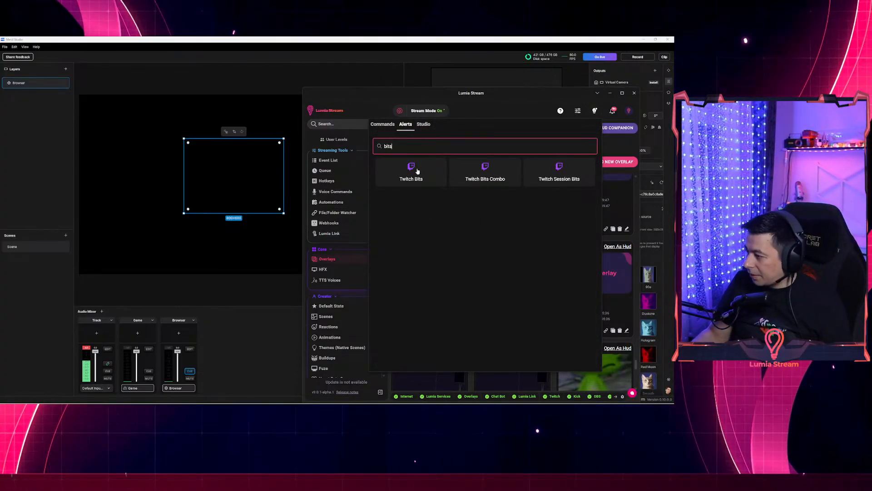
{"action": "left_click", "coordinate": [418, 168]}
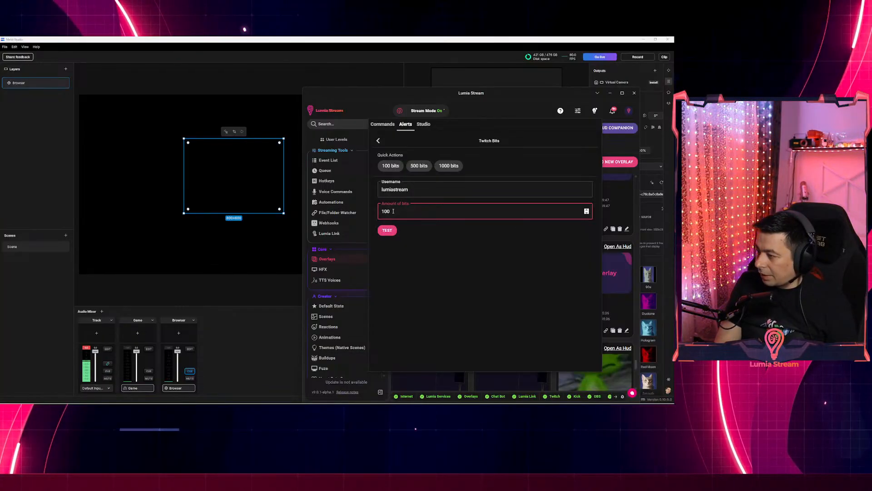
{"action": "left_click", "coordinate": [388, 231]}
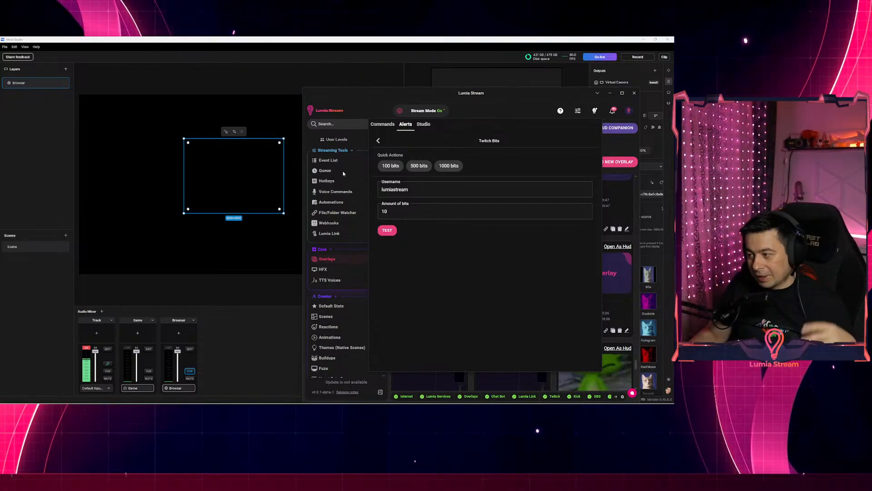
{"action": "left_click", "coordinate": [313, 141]}
- Open the "Alerts- Core stream" overlay in the editor and place its window beside the Meld canvas
{"action": "scroll", "coordinate": [444, 294], "scroll_direction": "down", "scroll_amount": 6}
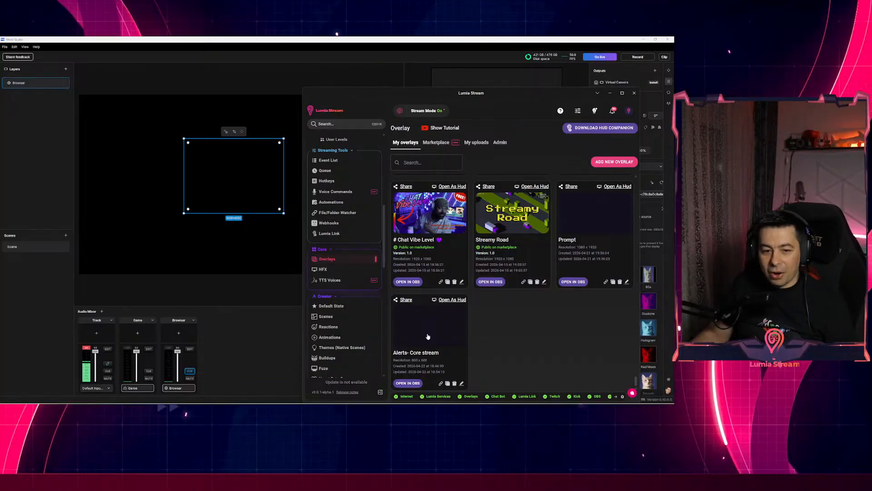
{"action": "left_click", "coordinate": [428, 336]}
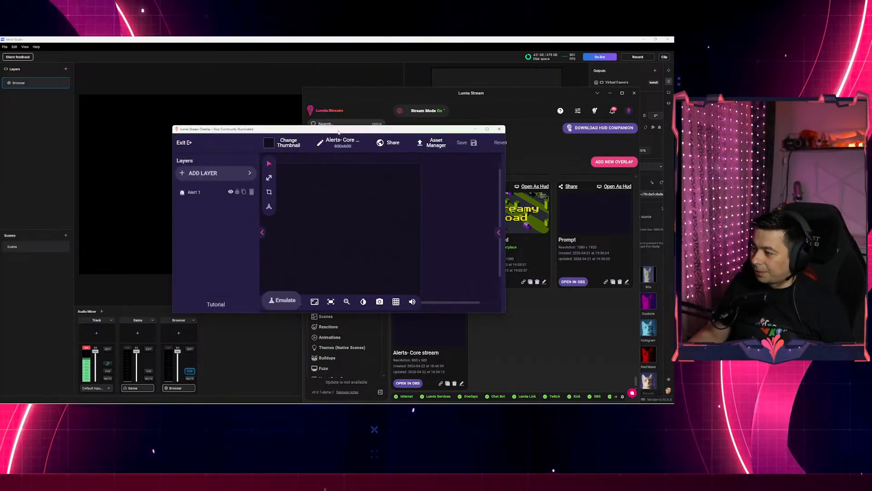
{"action": "left_click_drag", "start_coordinate": [336, 132], "coordinate": [461, 98]}
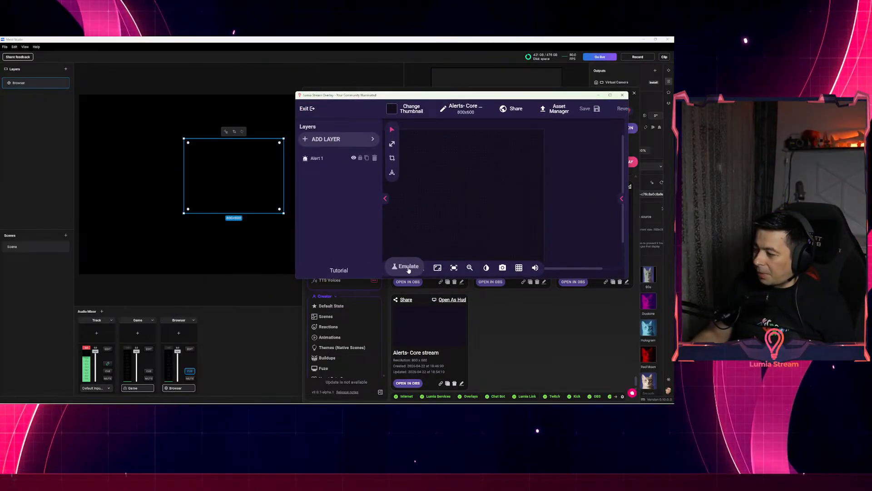
- Emulate a Twitch Bits alert of 10 bits from the overlay editor in Overlays only mode
{"action": "left_click", "coordinate": [409, 267]}
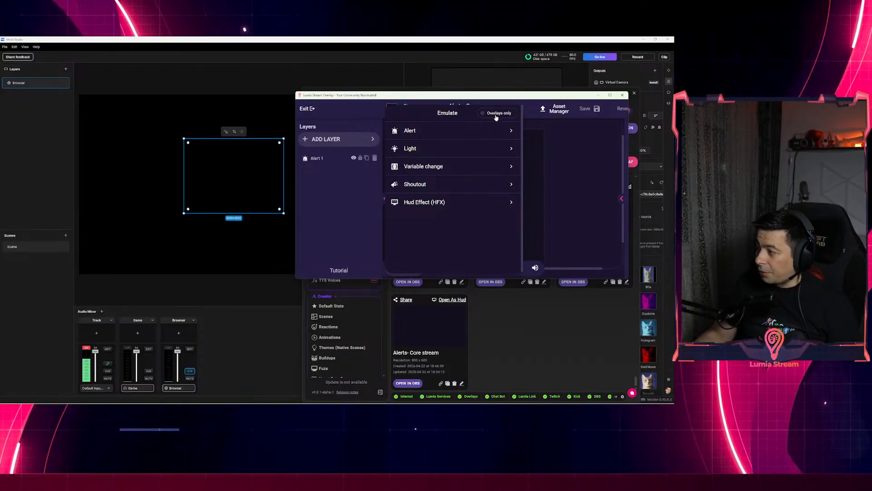
{"action": "left_click", "coordinate": [451, 131]}
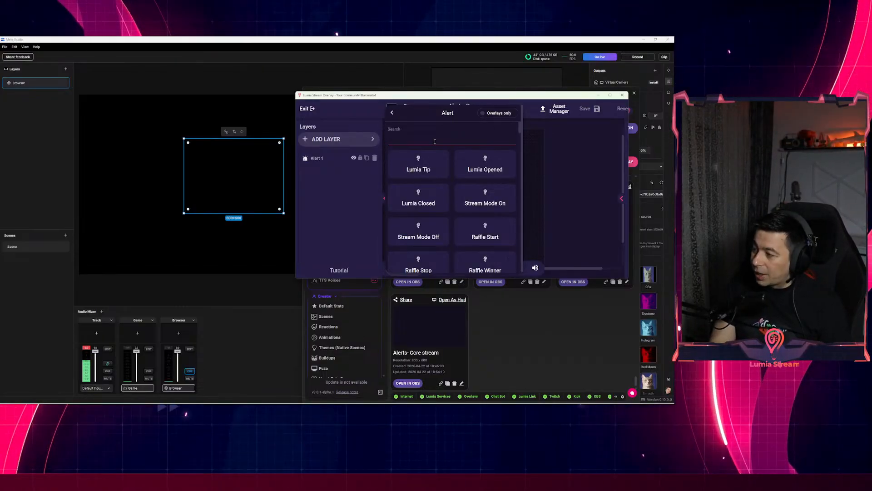
{"action": "type", "text": "bi"}
{"action": "left_click", "coordinate": [437, 161]}
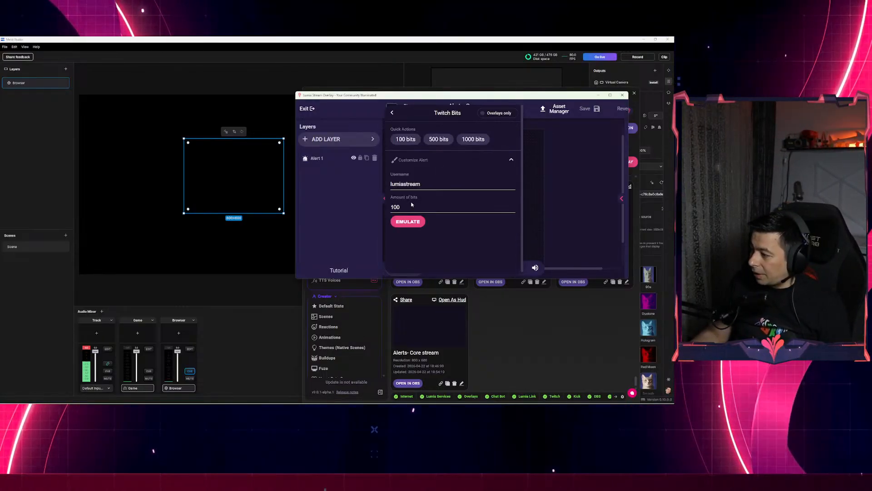
{"action": "left_click_drag", "start_coordinate": [409, 207], "coordinate": [388, 207]}
{"action": "type", "text": "10"}
{"action": "left_click", "coordinate": [419, 222]}
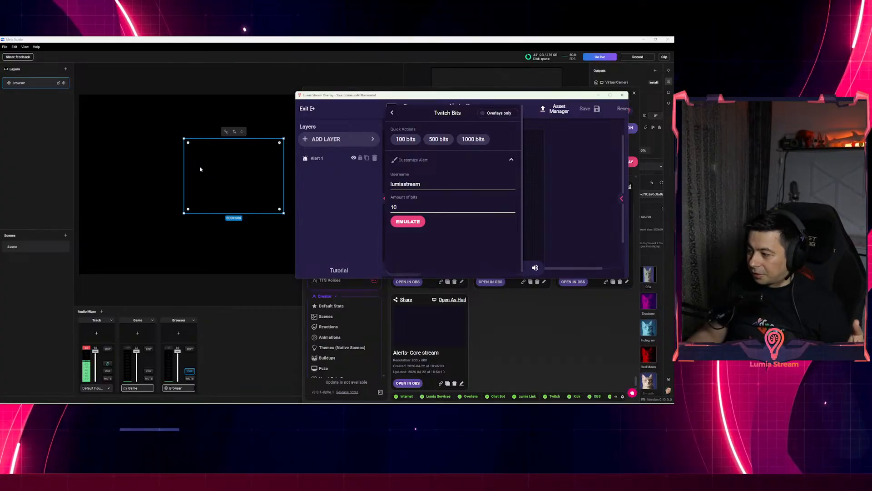
- Switch the emulation mode to Live, emulate the 10-bit alert again and close the emulator
{"action": "left_click", "coordinate": [494, 114]}
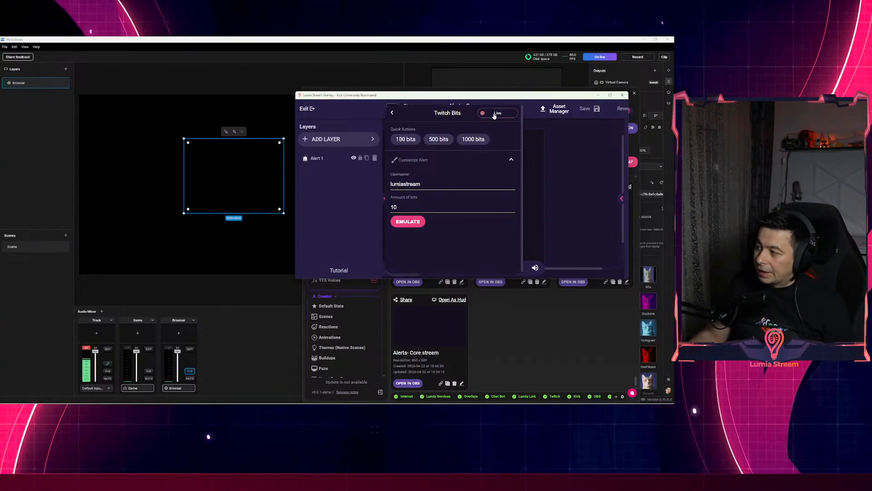
{"action": "left_click", "coordinate": [408, 222]}
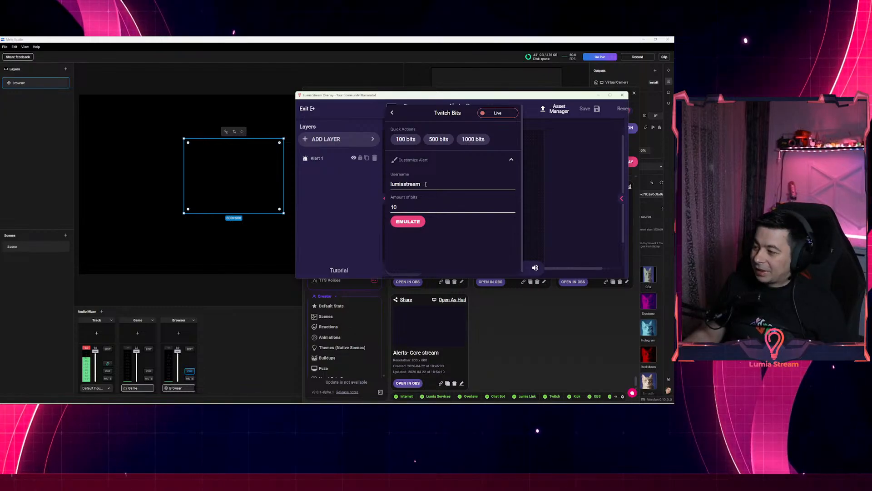
{"action": "left_click", "coordinate": [536, 131]}
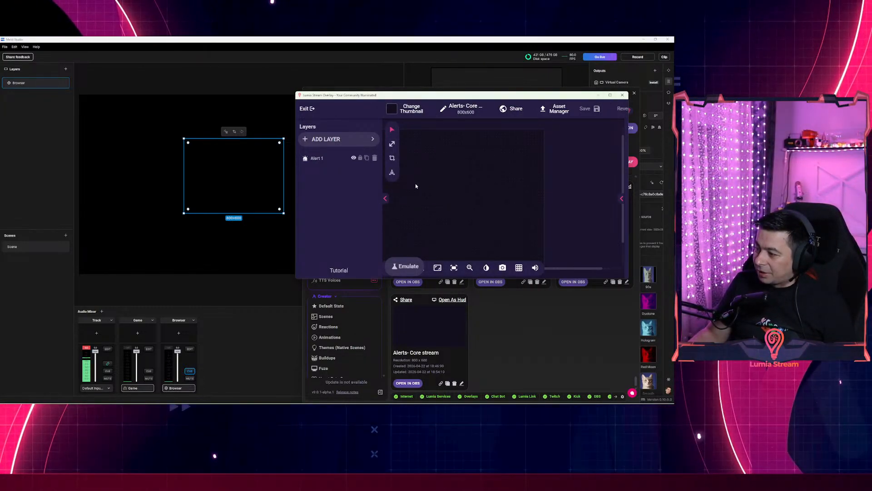
- Return to the main Lumia Stream window and maximize it
{"action": "mouse_move", "coordinate": [340, 399]}
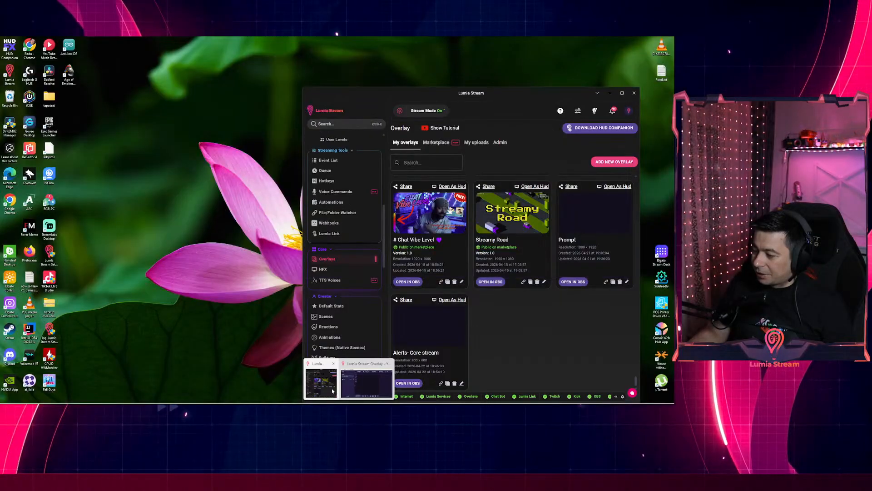
{"action": "left_click", "coordinate": [321, 384]}
{"action": "left_click", "coordinate": [621, 94]}
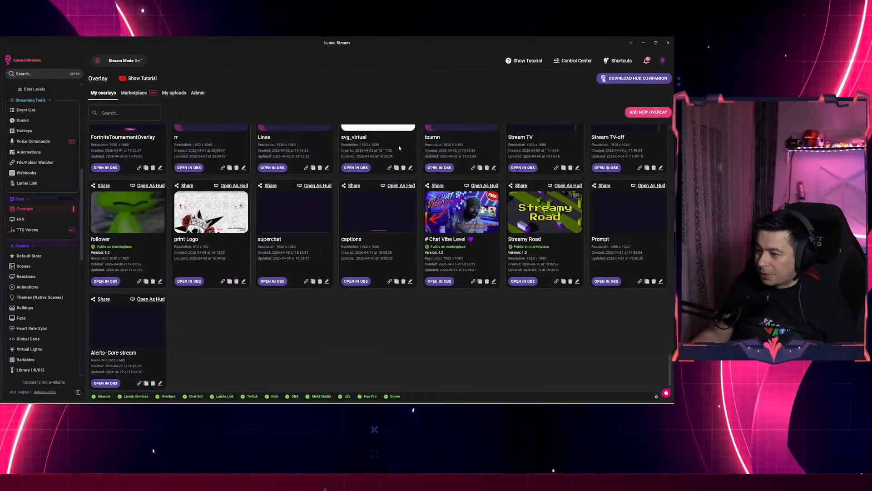
- Open the Twitch Bits alert settings, test the Bits Base Alert, and collapse the Twitch alert list
{"action": "scroll", "coordinate": [64, 235], "scroll_direction": "up", "scroll_amount": 8}
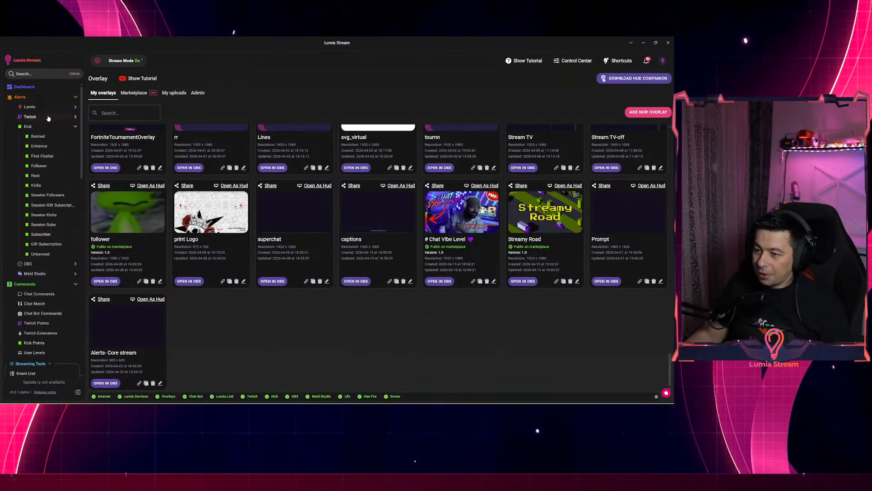
{"action": "left_click", "coordinate": [28, 106]}
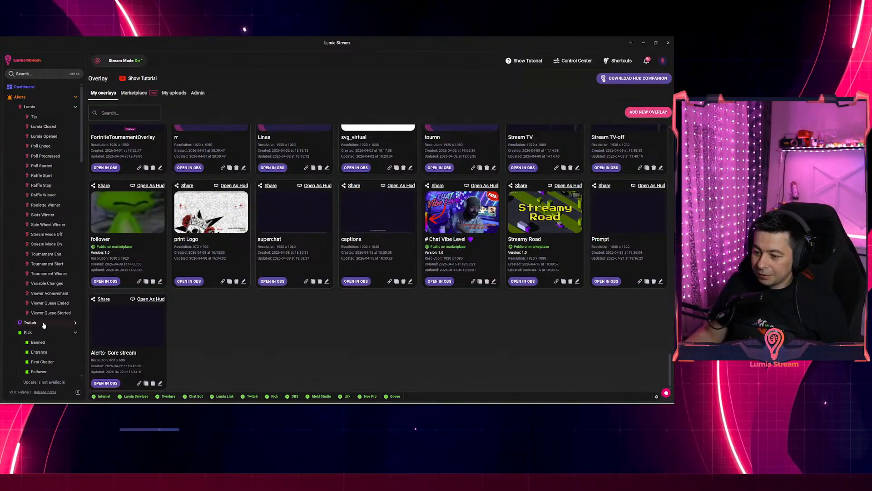
{"action": "left_click", "coordinate": [44, 324]}
{"action": "scroll", "coordinate": [48, 273], "scroll_direction": "down", "scroll_amount": 3}
{"action": "left_click", "coordinate": [34, 230]}
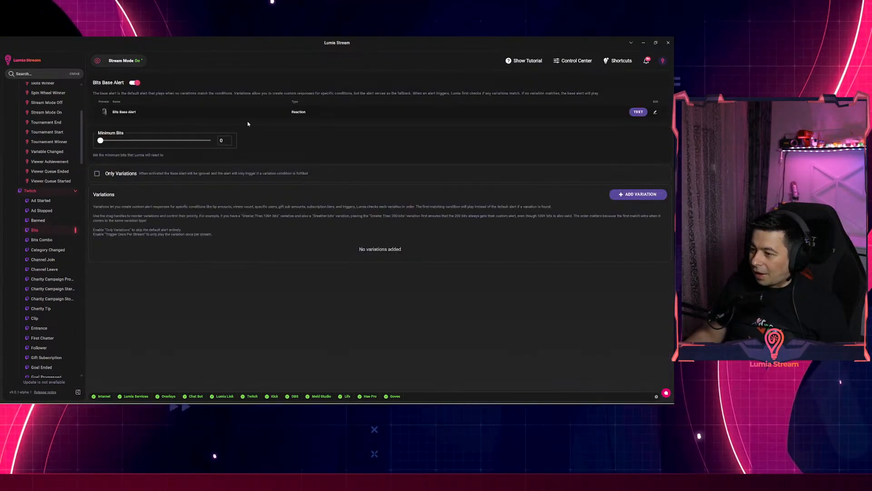
{"action": "left_click", "coordinate": [639, 114]}
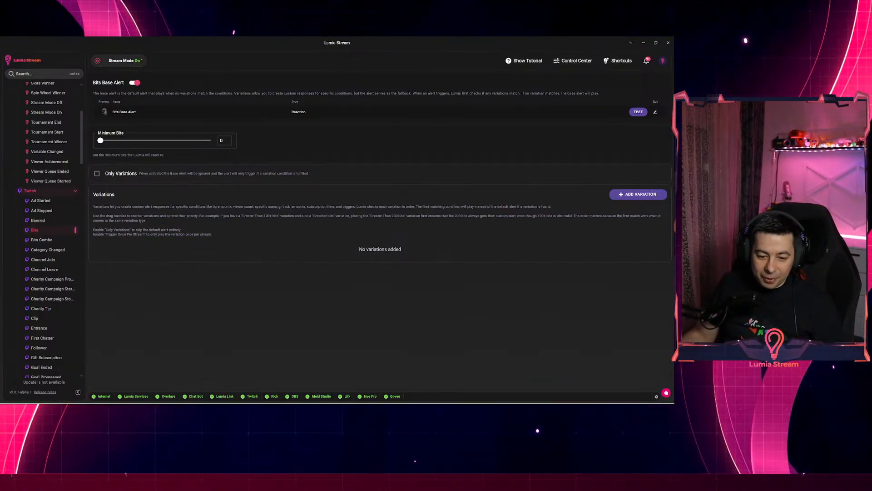
{"action": "left_click", "coordinate": [75, 191]}
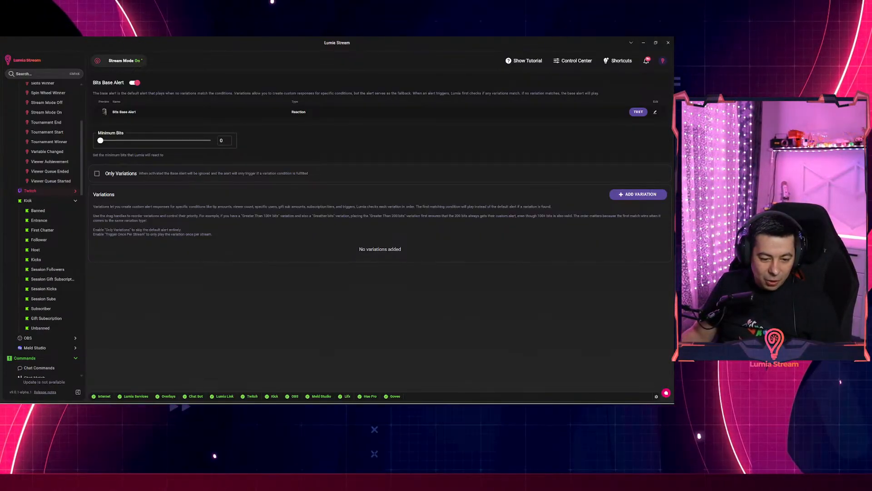
{"action": "key", "text": "super+d"}
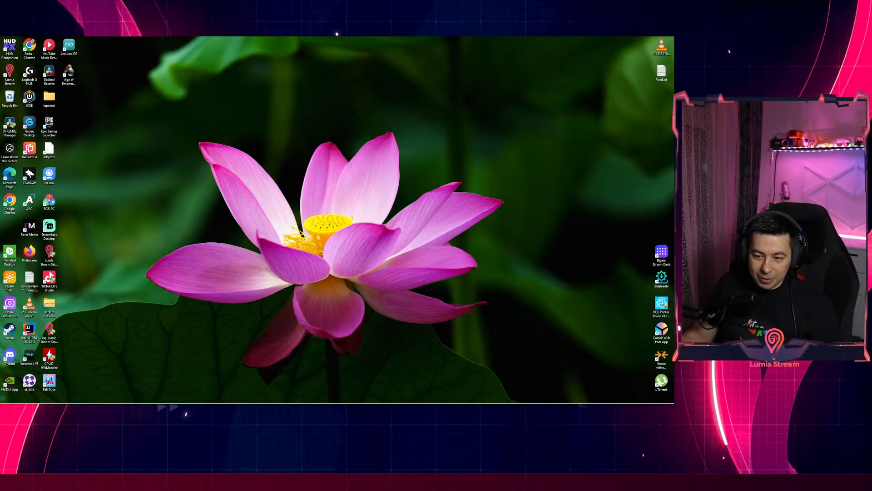
{"action": "key", "text": "super+d"}
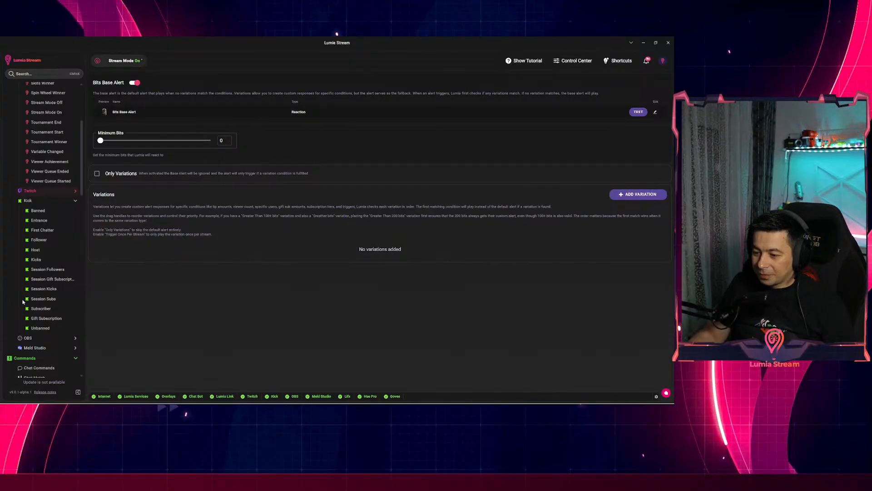
- Open the connections settings, search new connections for "stream deck" and add Elgato Stream Deck
{"action": "left_click_drag", "start_coordinate": [82, 177], "coordinate": [85, 344]}
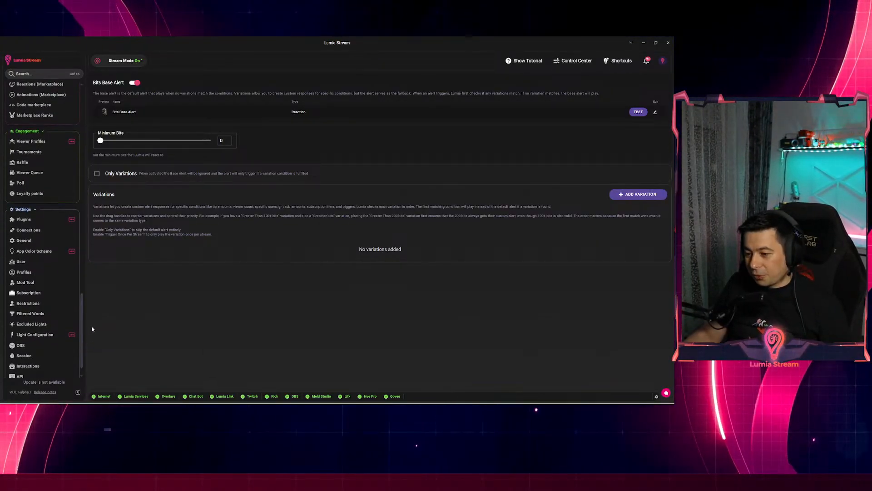
{"action": "left_click", "coordinate": [22, 231]}
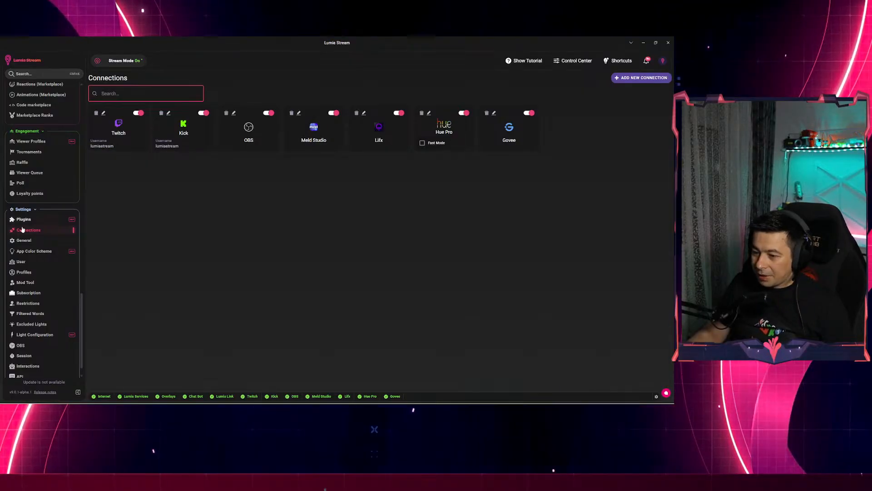
{"action": "left_click", "coordinate": [634, 78]}
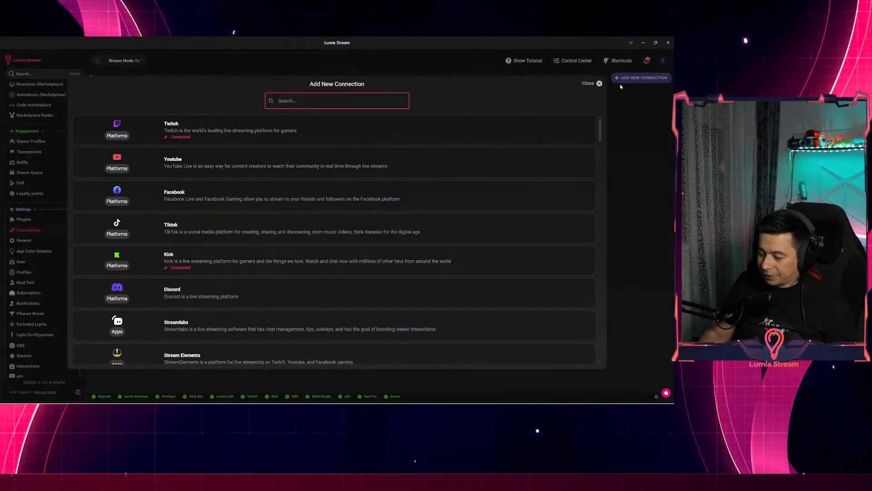
{"action": "type", "text": "str"}
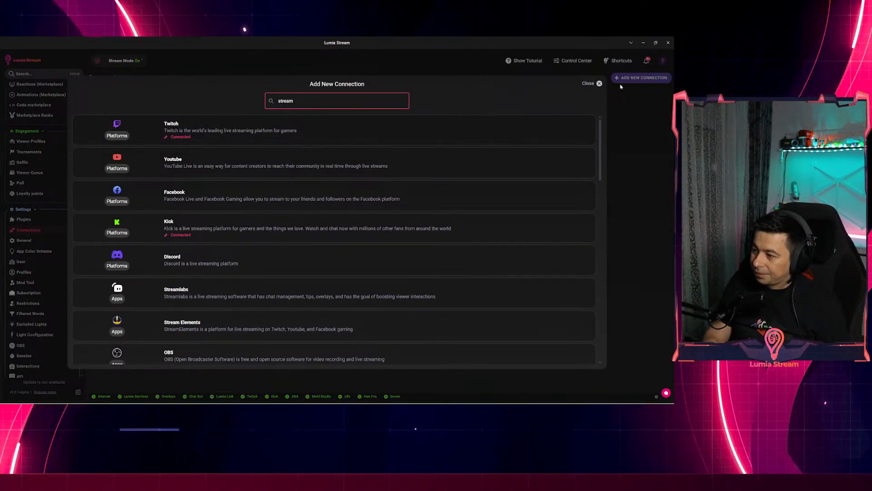
{"action": "type", "text": "eam deck"}
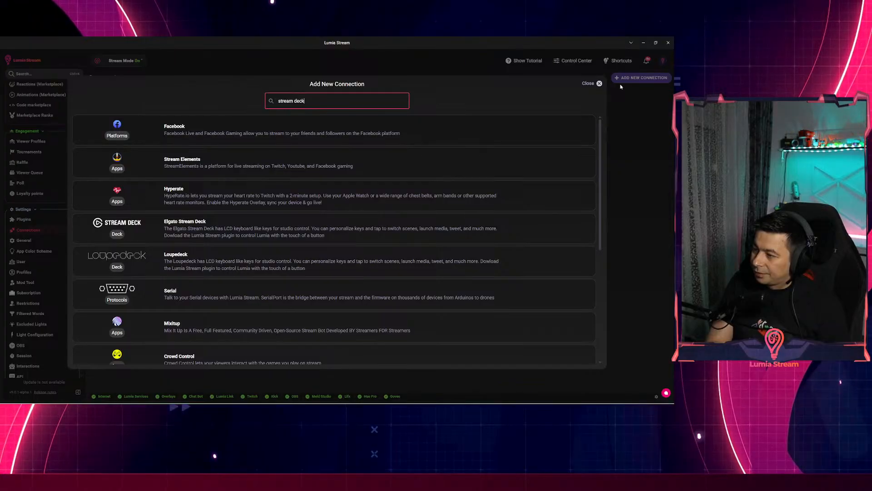
{"action": "left_click", "coordinate": [208, 227]}
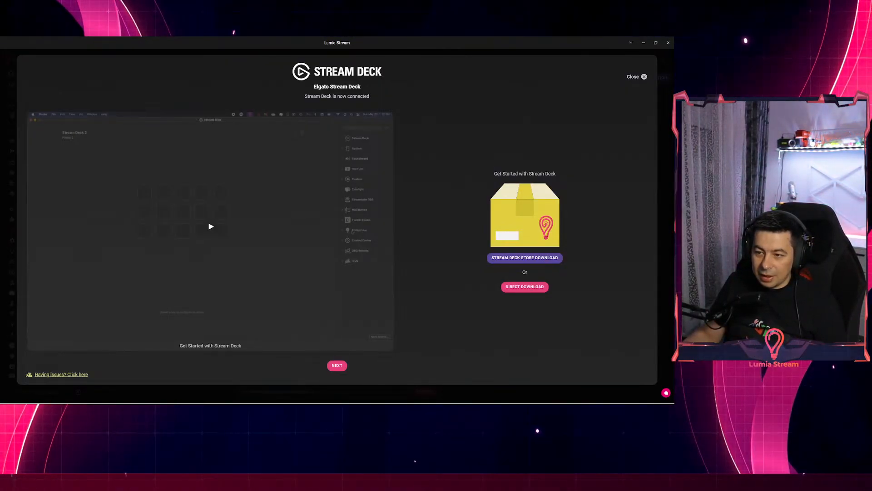
- Open the Lumia Stream plugin's Stream Deck store page, then switch to the Stream Deck app and select the Stream Deck device
{"action": "left_click", "coordinate": [525, 257]}
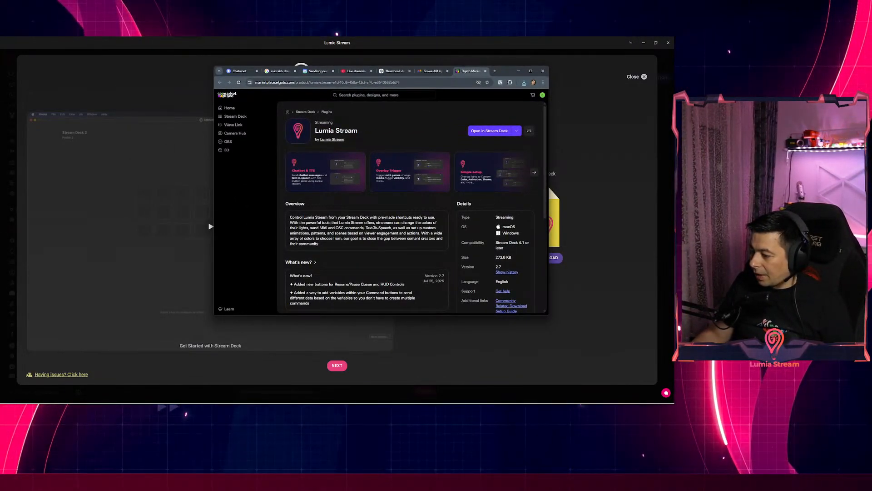
{"action": "left_click", "coordinate": [327, 409]}
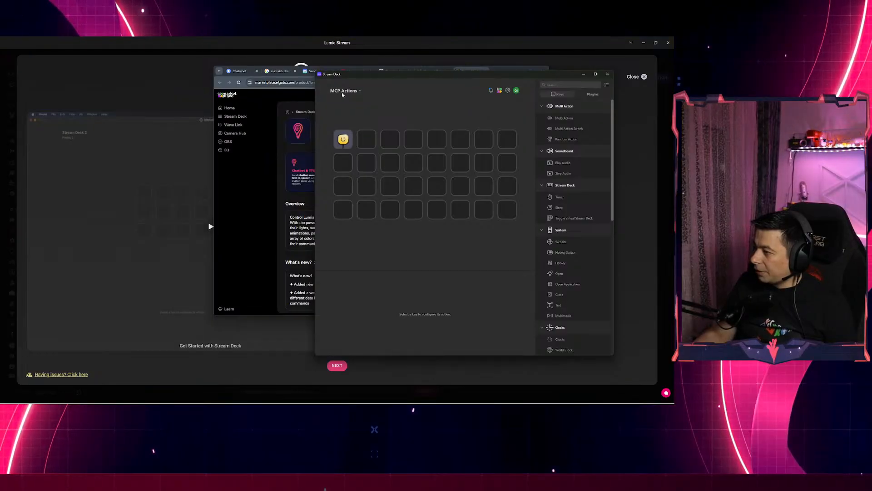
{"action": "left_click", "coordinate": [343, 93]}
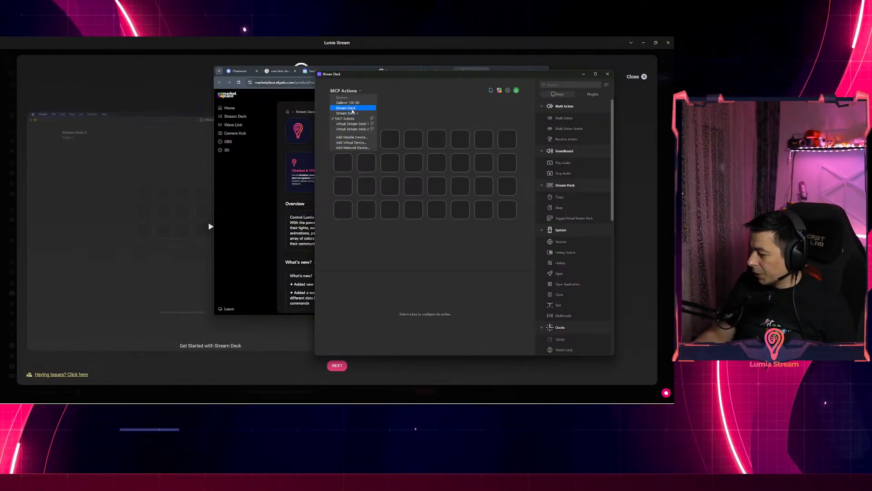
{"action": "left_click", "coordinate": [352, 109]}
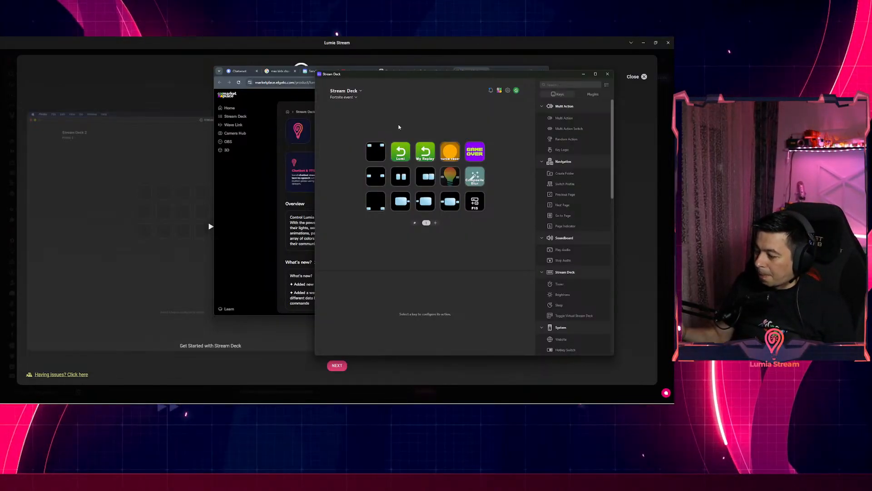
- Open the Lumia Stream plugin in Stream Deck from its Elgato Marketplace page and finish the connection setup
{"action": "left_click_drag", "start_coordinate": [419, 80], "coordinate": [231, 147]}
{"action": "left_click", "coordinate": [498, 127]}
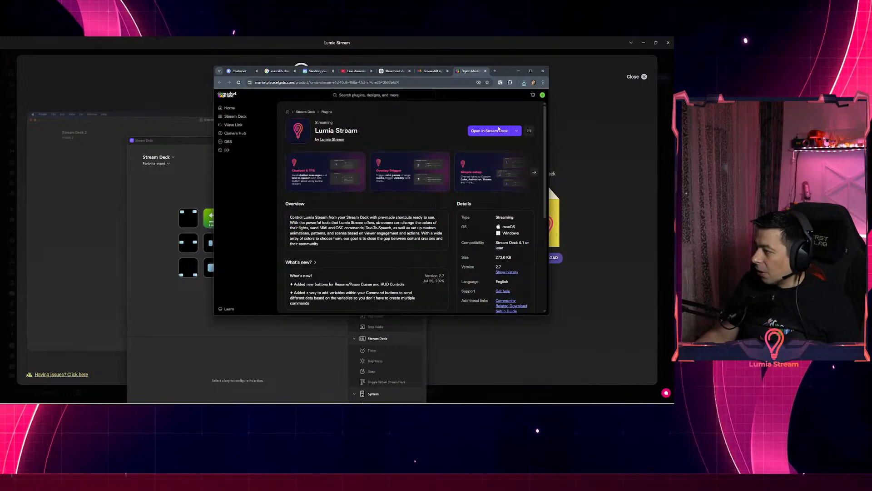
{"action": "left_click", "coordinate": [483, 132]}
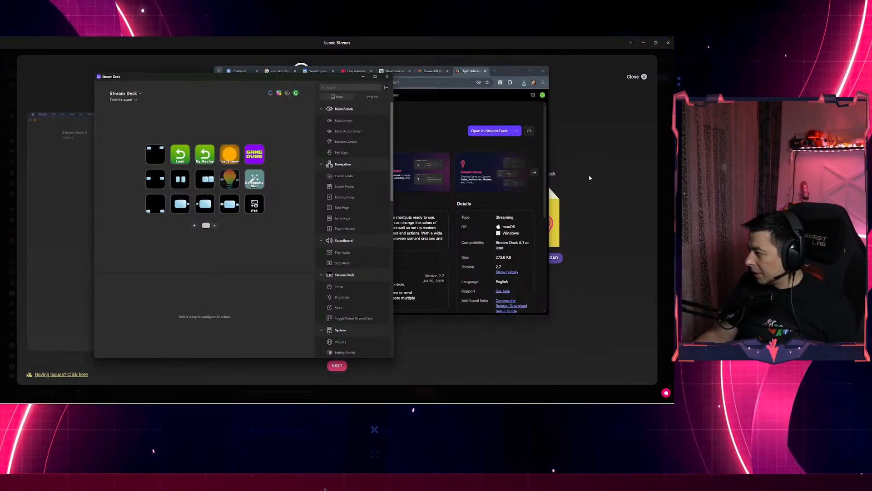
{"action": "left_click", "coordinate": [337, 366]}
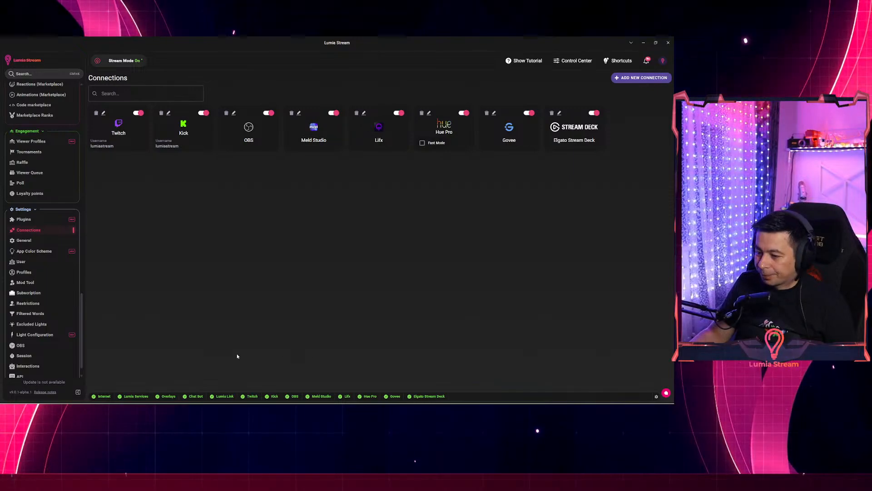
- Install the Stream Deck Actions plugin from the plugin marketplace
{"action": "left_click", "coordinate": [35, 220]}
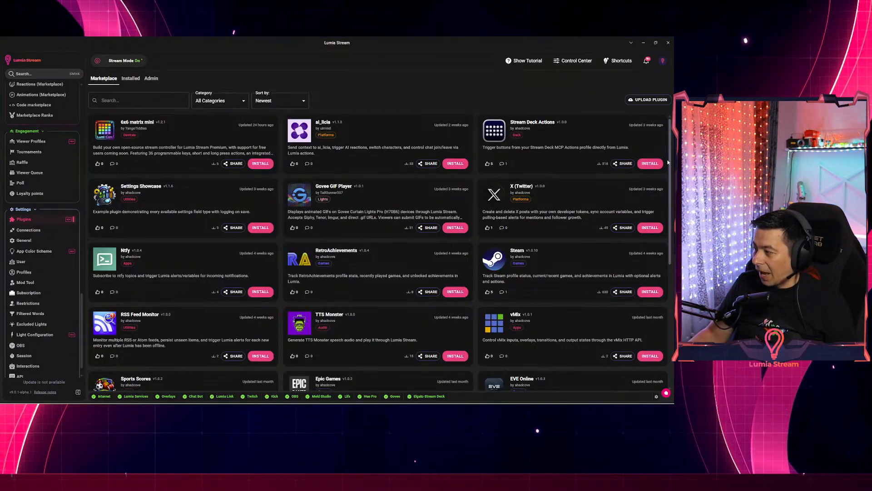
{"action": "left_click", "coordinate": [653, 166]}
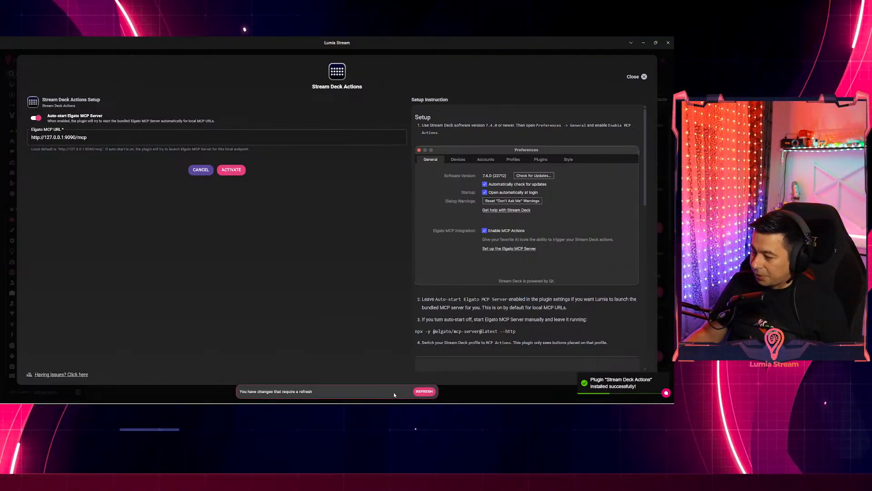
- Switch to the Stream Deck app, check the Enable MCP Actions option in its general preferences, and close the preferences
{"action": "mouse_move", "coordinate": [326, 408]}
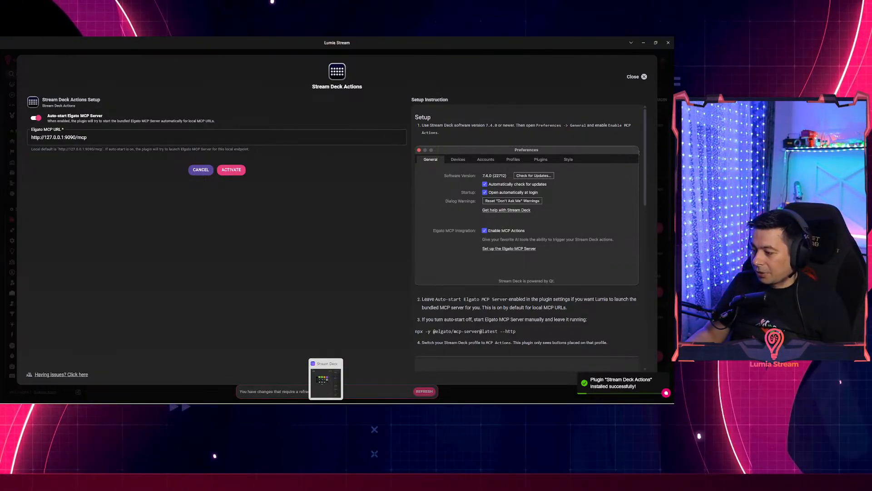
{"action": "left_click", "coordinate": [326, 384]}
{"action": "left_click_drag", "start_coordinate": [184, 79], "coordinate": [207, 153]}
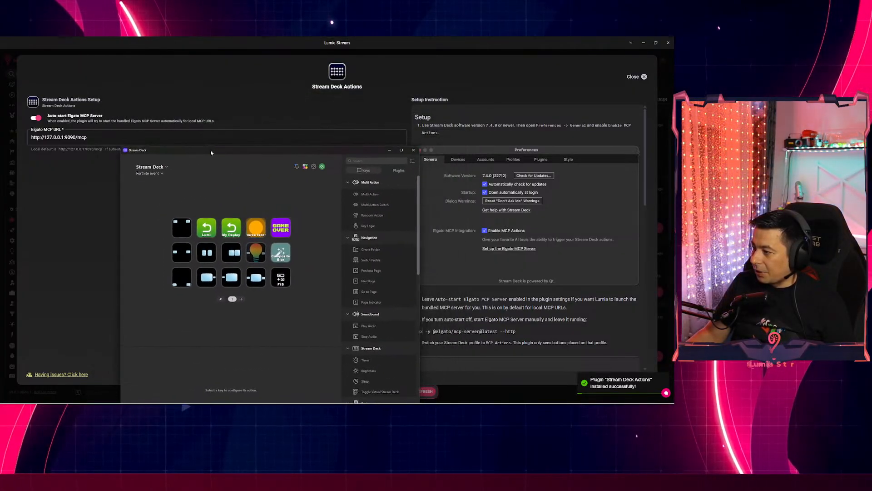
{"action": "left_click", "coordinate": [310, 167]}
{"action": "left_click_drag", "start_coordinate": [384, 91], "coordinate": [280, 135]}
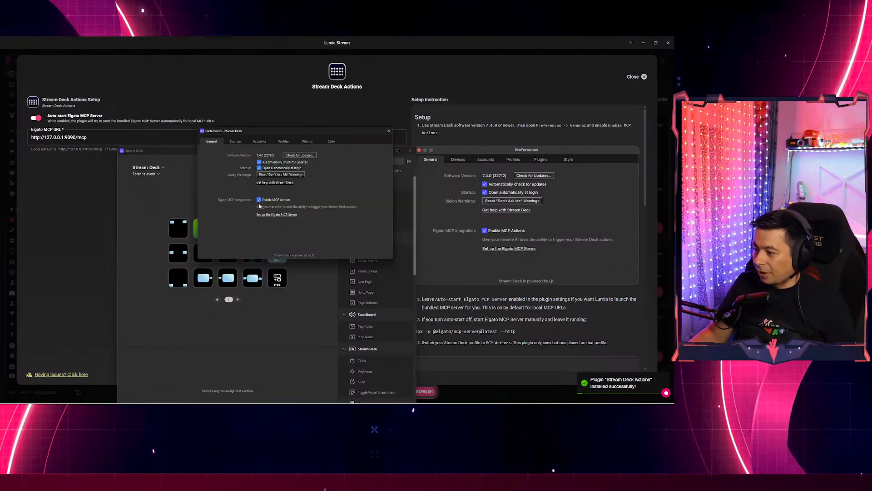
{"action": "left_click", "coordinate": [388, 131]}
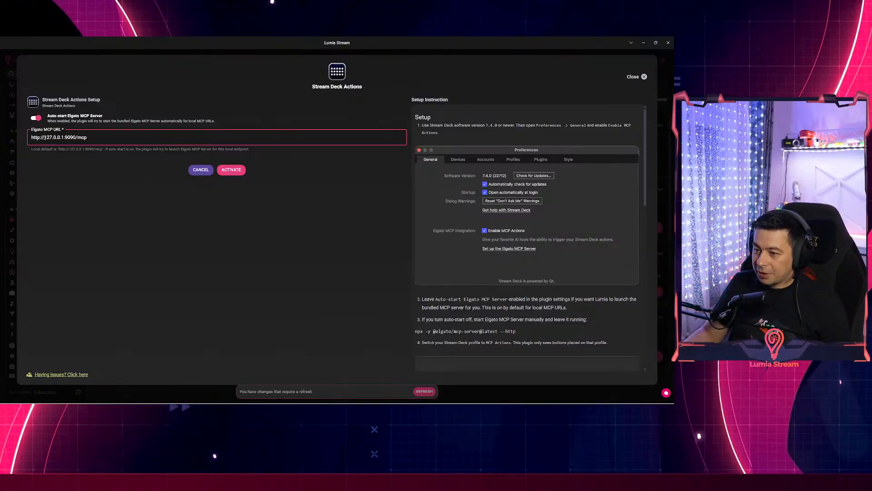
{"action": "left_click", "coordinate": [75, 137]}
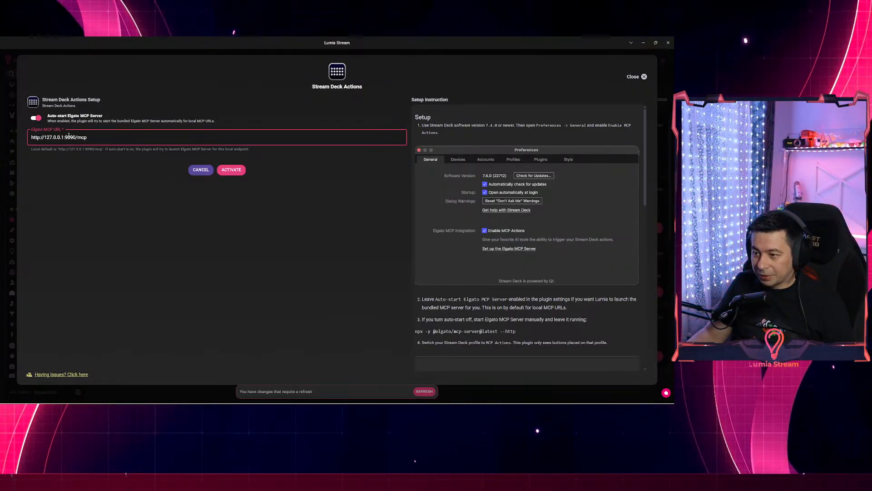
{"action": "left_click", "coordinate": [235, 170]}
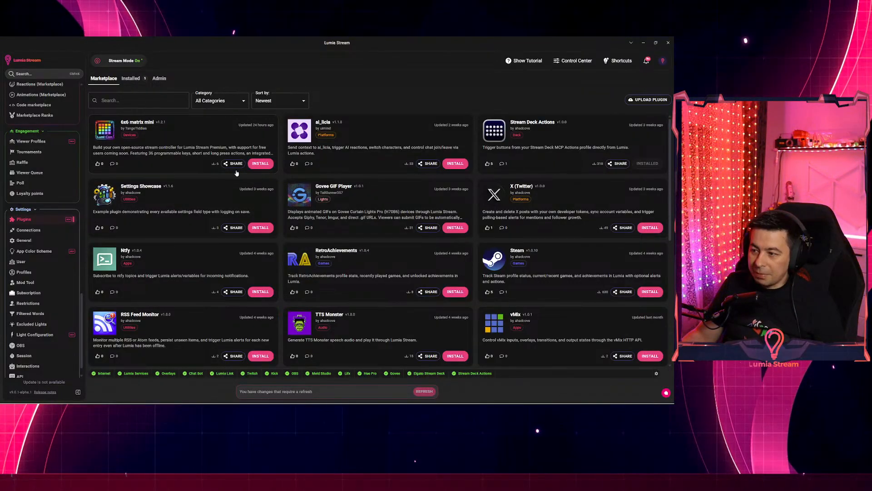
{"action": "left_click", "coordinate": [430, 392]}
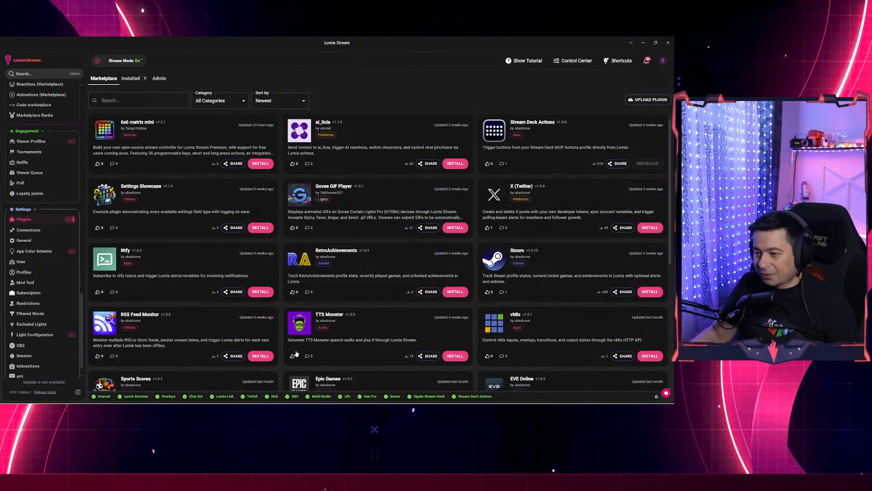
- Turn off the chat bot command whose message is "is here" and open the Chat Commands list
{"action": "scroll", "coordinate": [50, 270], "scroll_direction": "up", "scroll_amount": 3}
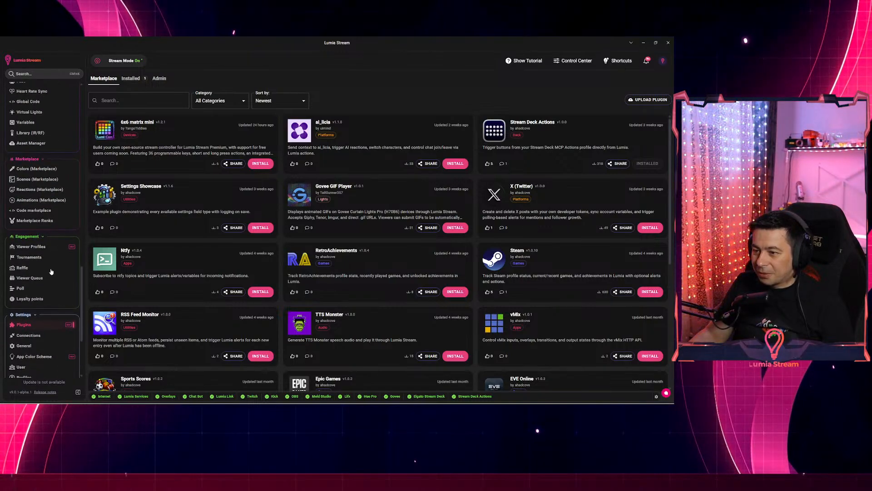
{"action": "scroll", "coordinate": [50, 270], "scroll_direction": "up", "scroll_amount": 5}
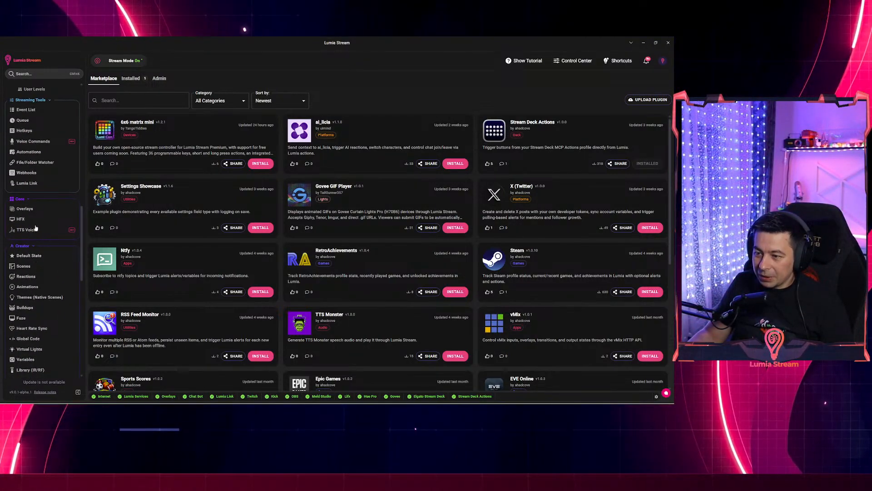
{"action": "scroll", "coordinate": [33, 143], "scroll_direction": "up", "scroll_amount": 3}
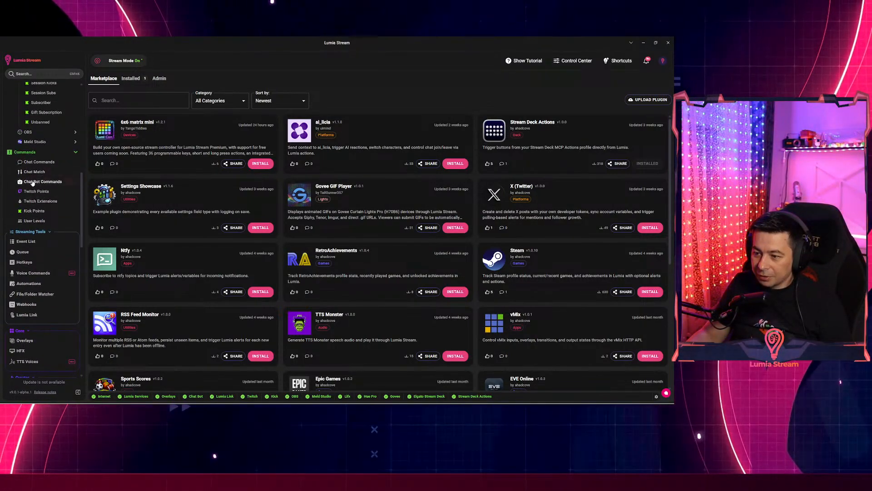
{"action": "left_click", "coordinate": [32, 181]}
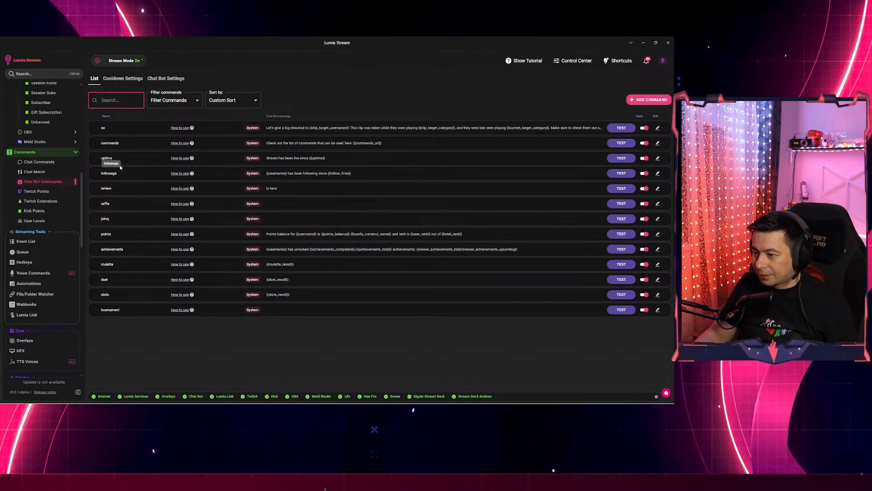
{"action": "left_click", "coordinate": [645, 189]}
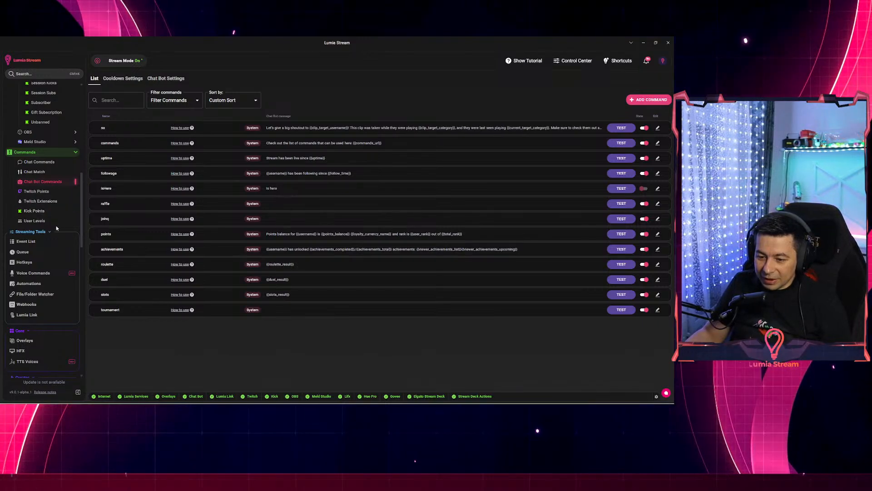
{"action": "left_click", "coordinate": [39, 162]}
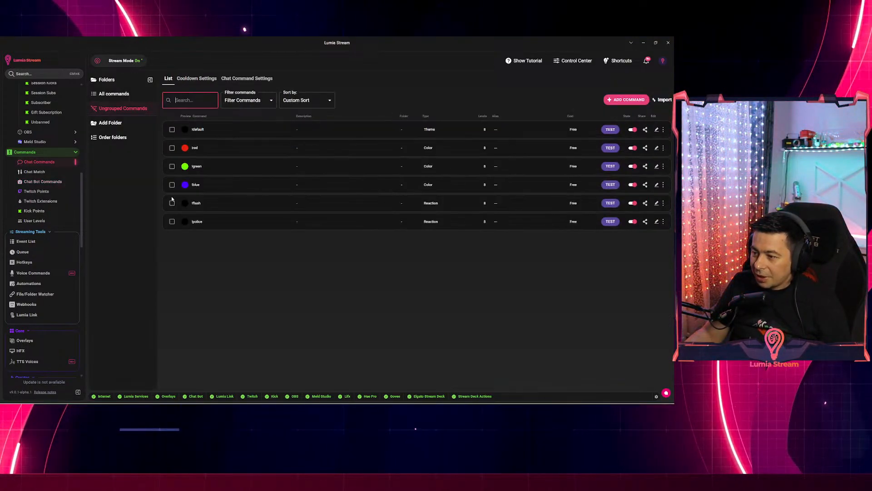
- Reopen the Elgato Stream Deck connection setup to review it, close it and refresh the pending changes
{"action": "scroll", "coordinate": [34, 275], "scroll_direction": "down", "scroll_amount": 5}
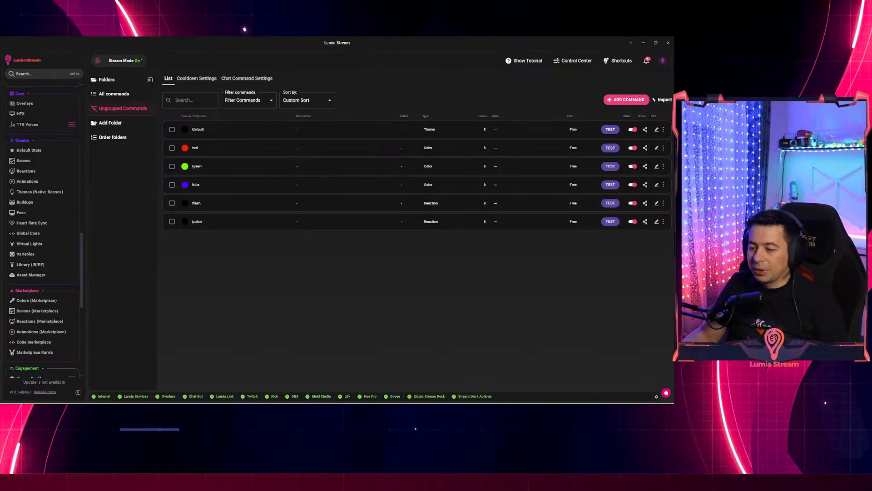
{"action": "scroll", "coordinate": [59, 359], "scroll_direction": "down", "scroll_amount": 6}
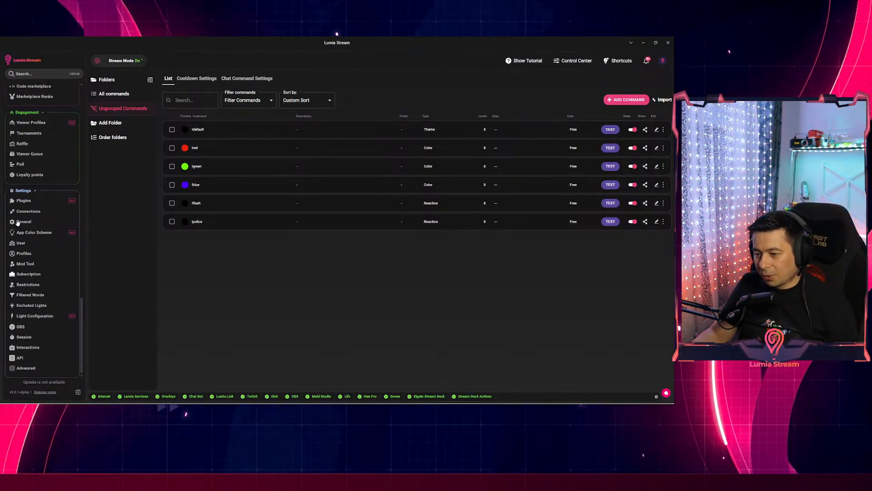
{"action": "left_click", "coordinate": [27, 211]}
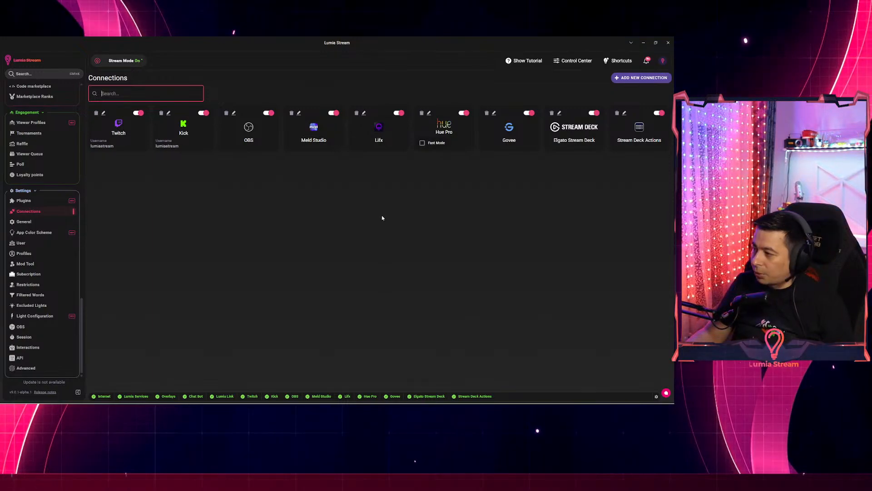
{"action": "left_click", "coordinate": [559, 114]}
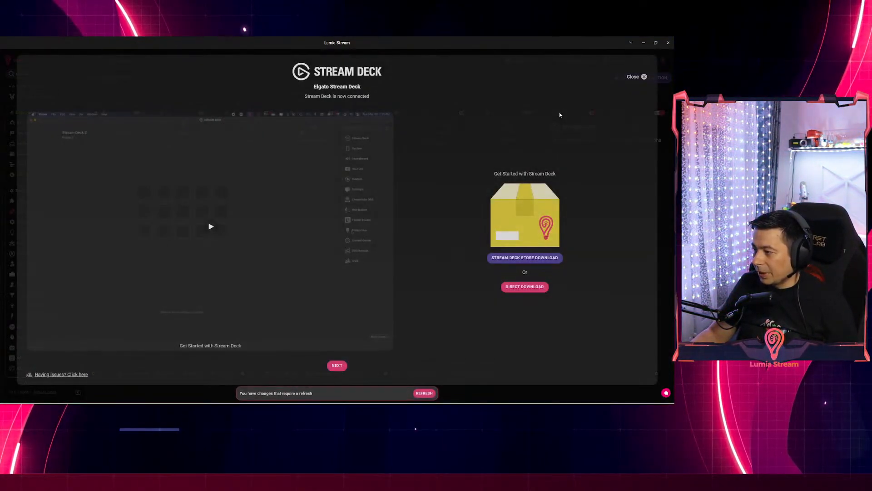
{"action": "left_click", "coordinate": [644, 78]}
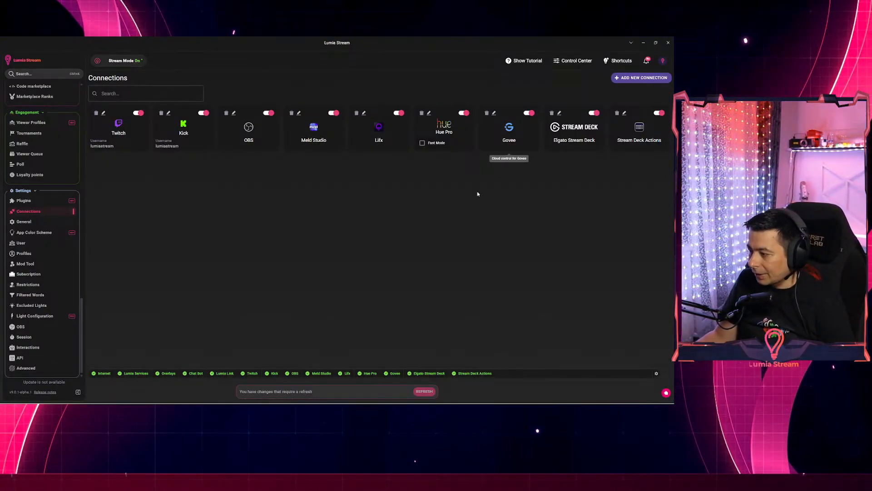
{"action": "left_click", "coordinate": [424, 391]}
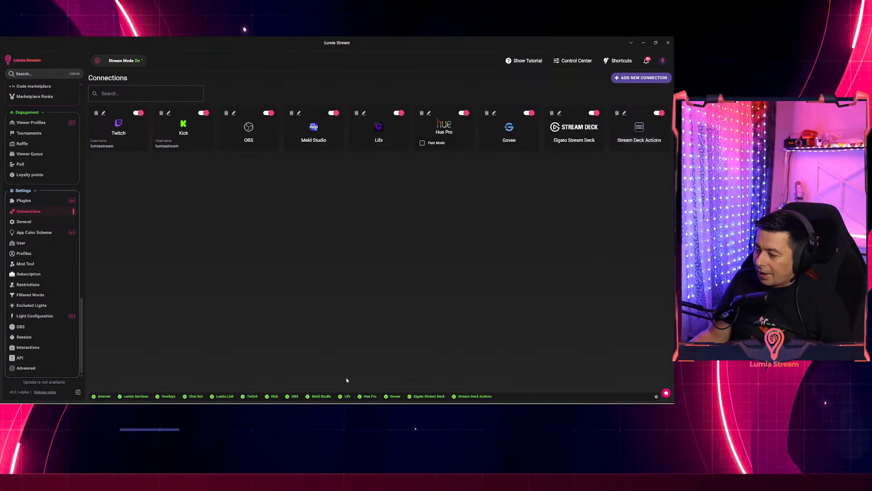
{"action": "mouse_move", "coordinate": [348, 408]}
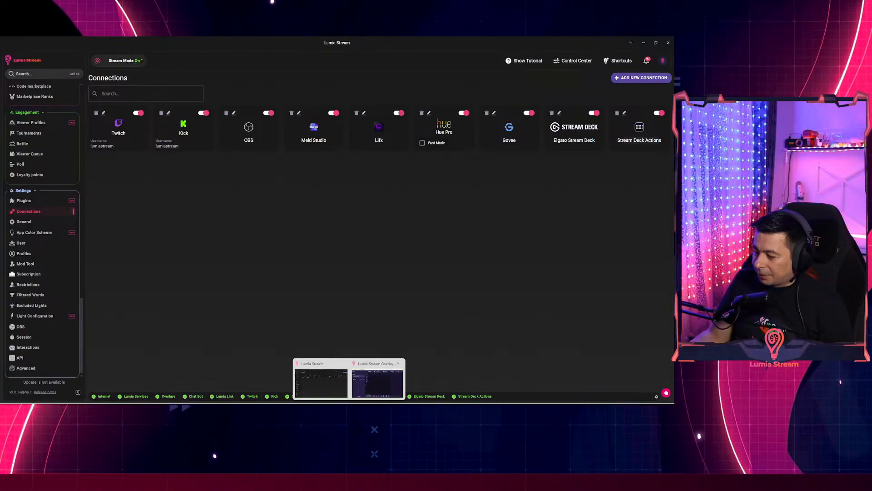
- Switch to the Stream Deck app, reposition its window and select MCP Actions as the device
{"action": "left_click", "coordinate": [325, 409]}
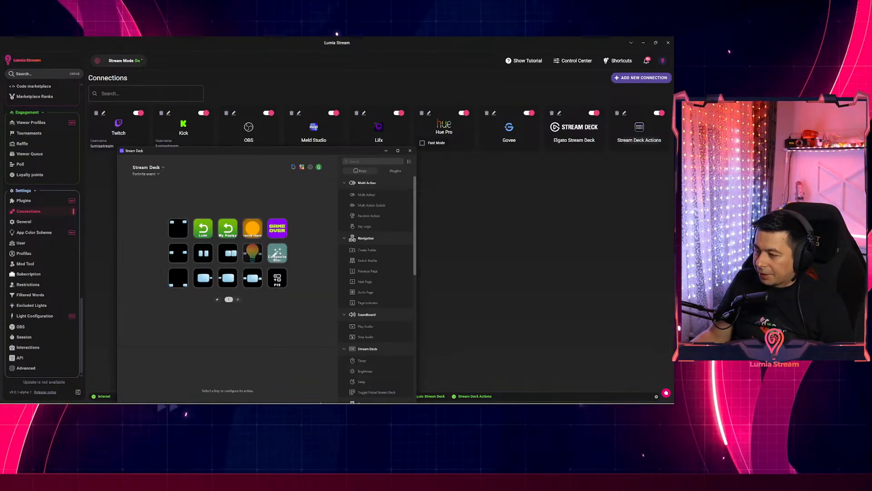
{"action": "left_click_drag", "start_coordinate": [184, 159], "coordinate": [290, 83]}
{"action": "left_click", "coordinate": [253, 90]}
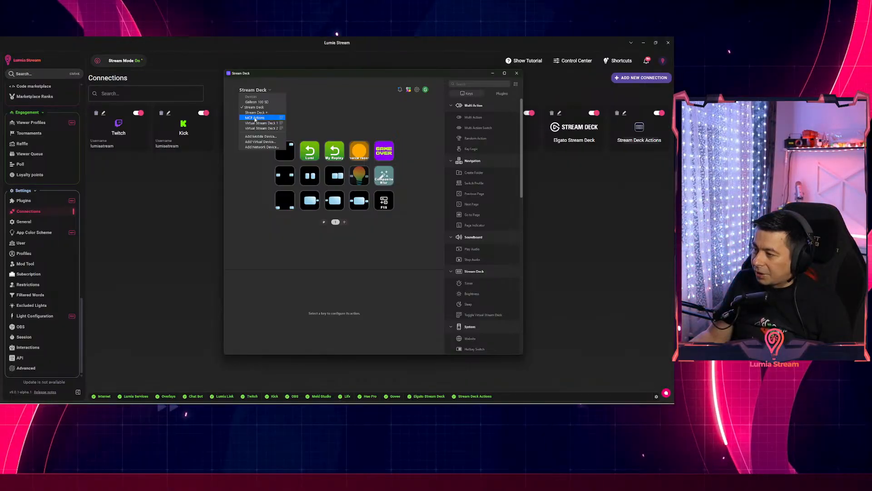
{"action": "left_click", "coordinate": [255, 119]}
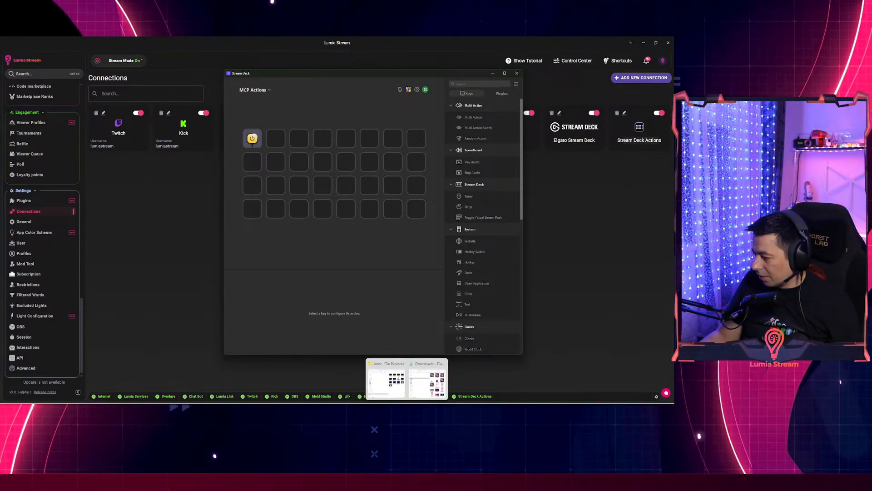
- Bring up the Spotify window briefly, then return to the MCP Actions layout in the Stream Deck app
{"action": "left_click", "coordinate": [442, 409]}
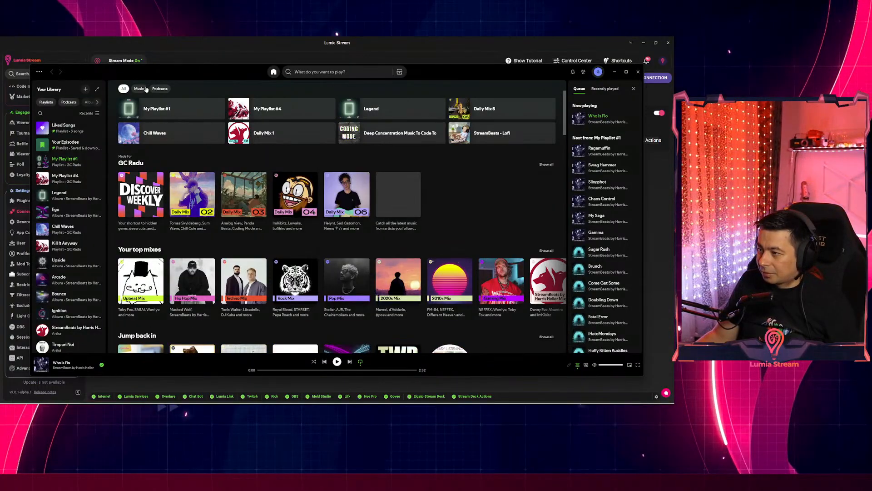
{"action": "left_click", "coordinate": [407, 46]}
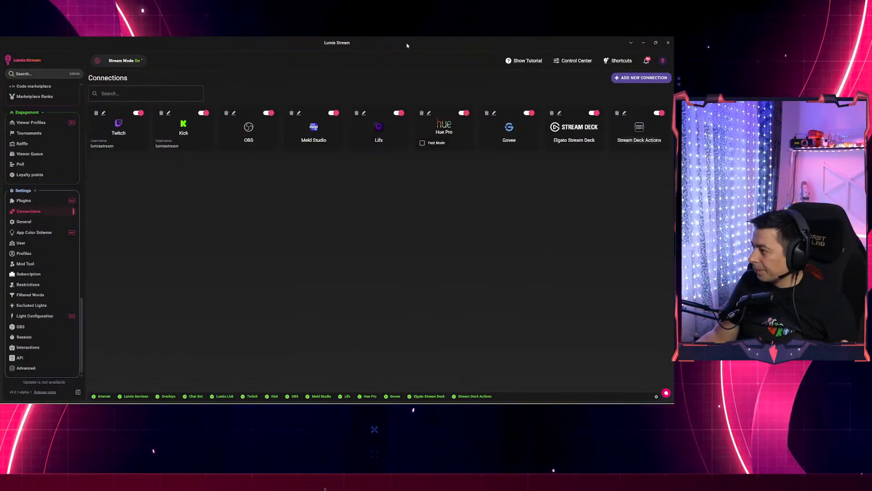
{"action": "mouse_move", "coordinate": [384, 408]}
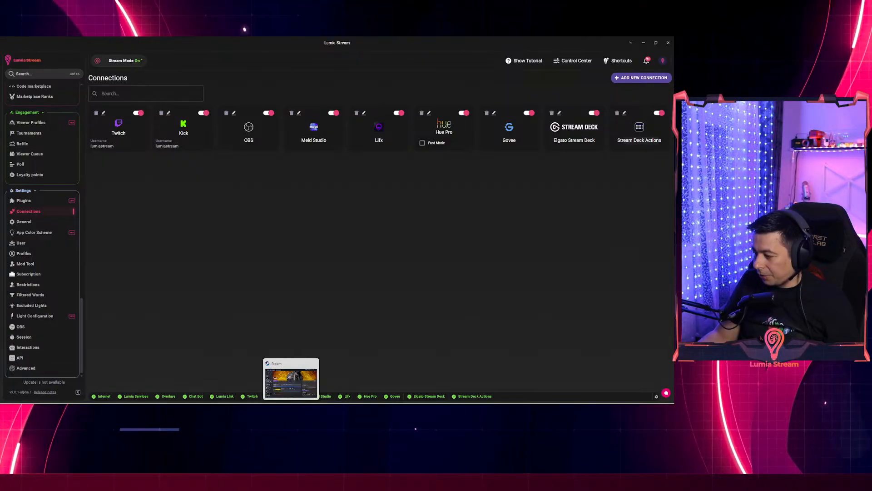
{"action": "mouse_move", "coordinate": [326, 408]}
{"action": "left_click", "coordinate": [323, 387]}
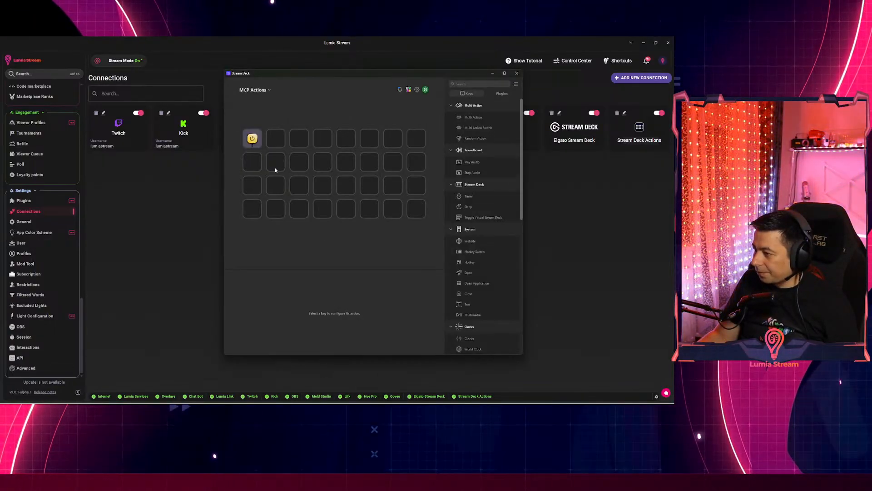
- Add a System Close action to the second key in the first row and title it Spotify
{"action": "left_click", "coordinate": [278, 143]}
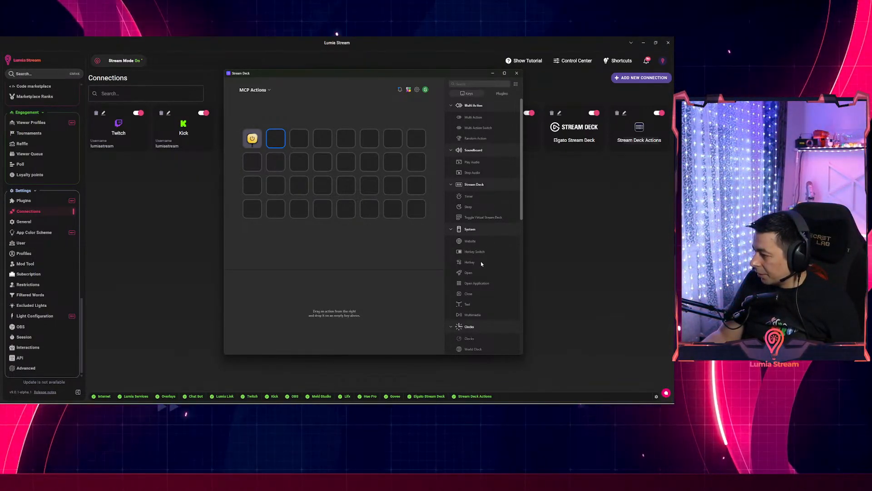
{"action": "left_click_drag", "start_coordinate": [448, 278], "coordinate": [277, 140]}
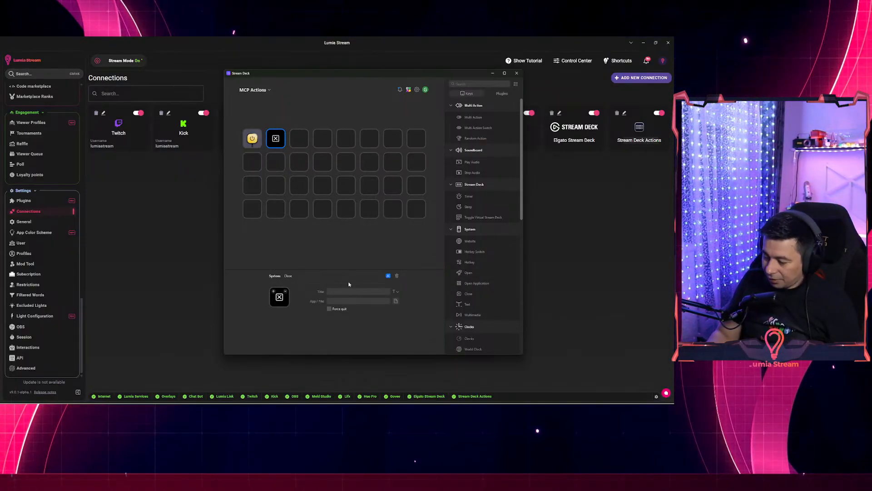
{"action": "type", "text": "Spotify"}
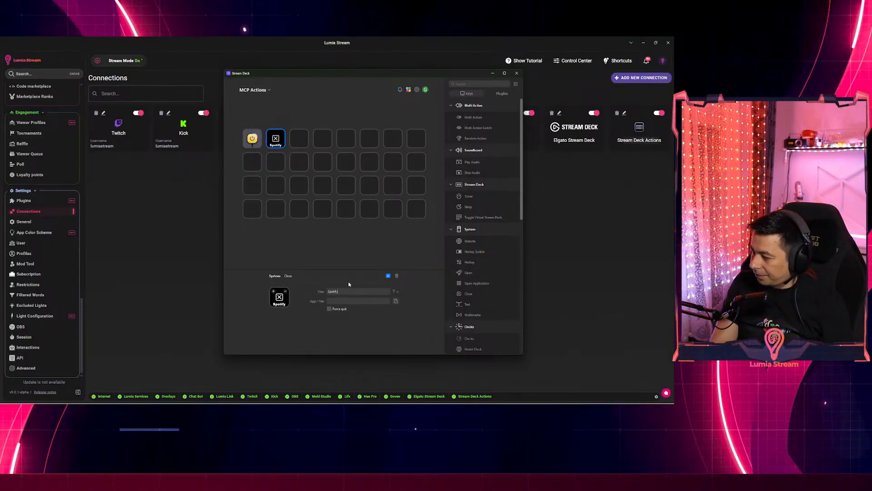
- Open the app file picker for the Close action and check the running Spotify app's shortcut options for its file location
{"action": "left_click", "coordinate": [396, 301]}
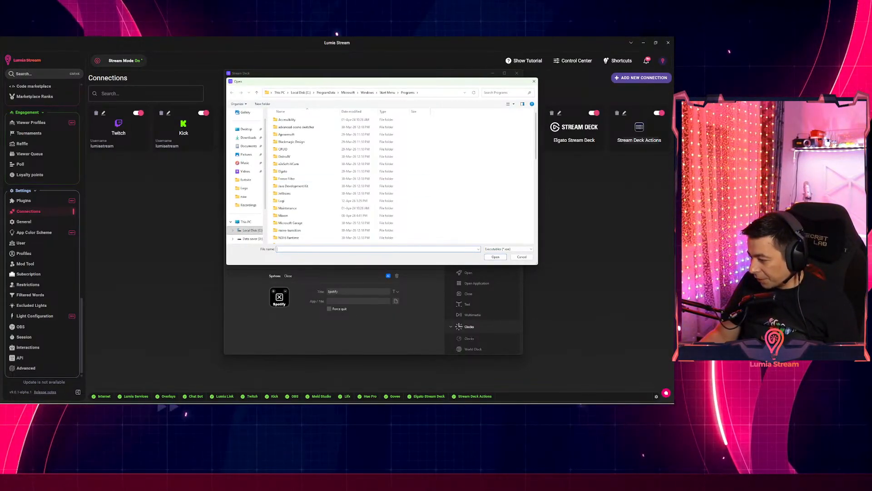
{"action": "right_click", "coordinate": [439, 401]}
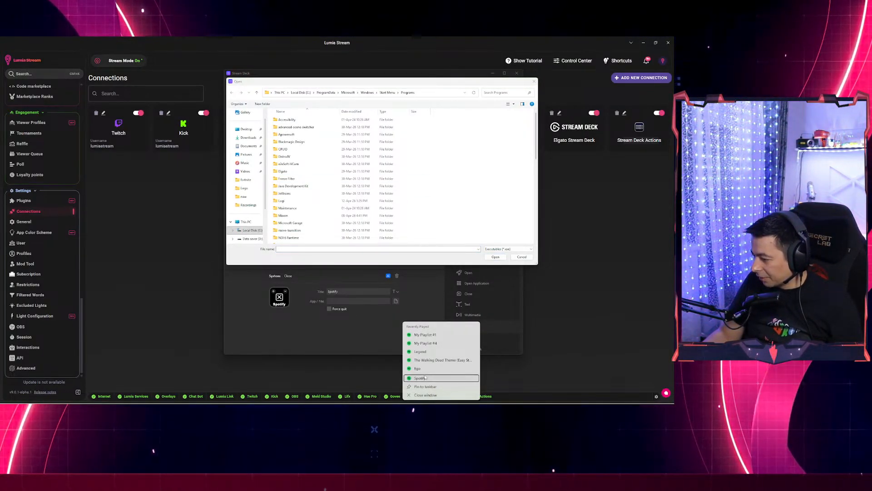
{"action": "right_click", "coordinate": [423, 378]}
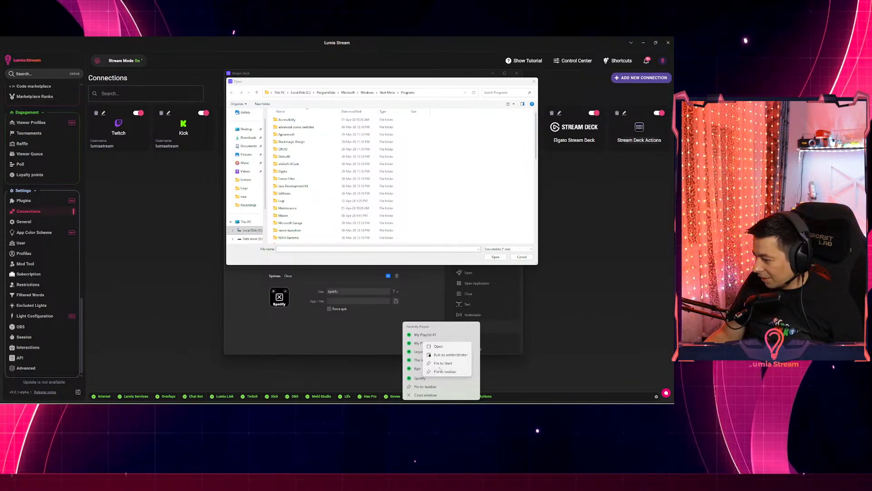
{"action": "left_click", "coordinate": [438, 346]}
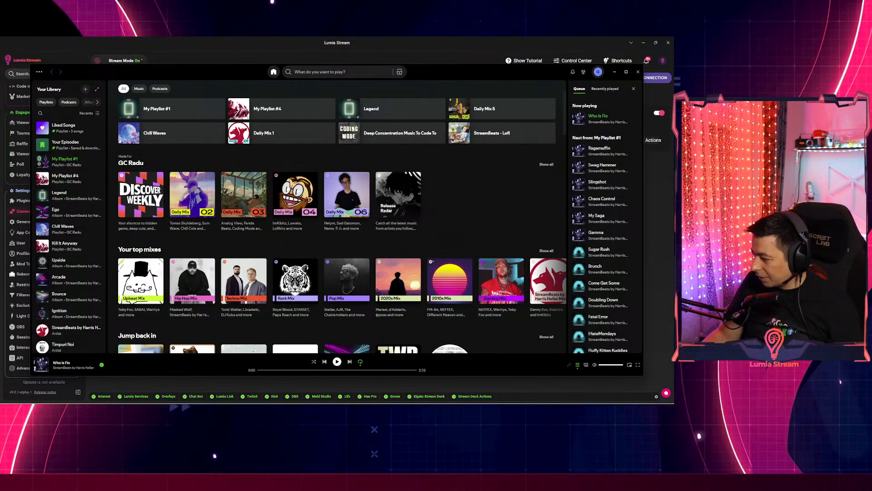
{"action": "right_click", "coordinate": [440, 401]}
{"action": "right_click", "coordinate": [432, 378]}
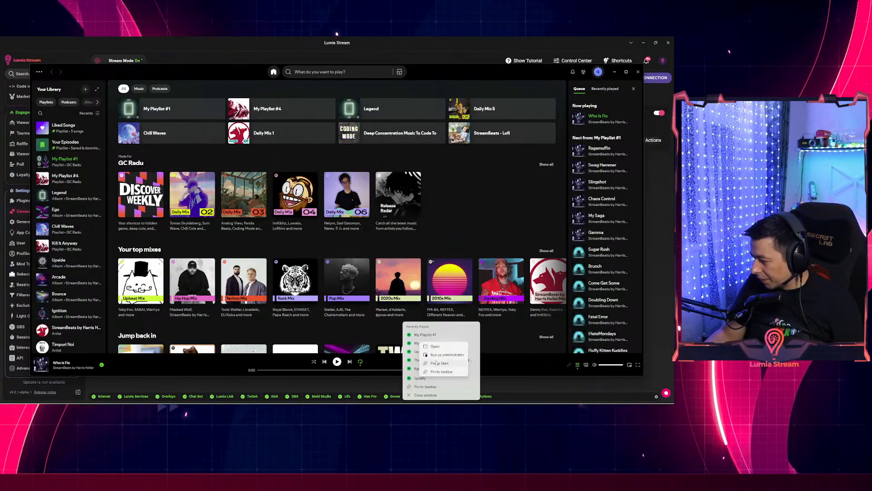
{"action": "right_click", "coordinate": [423, 336]}
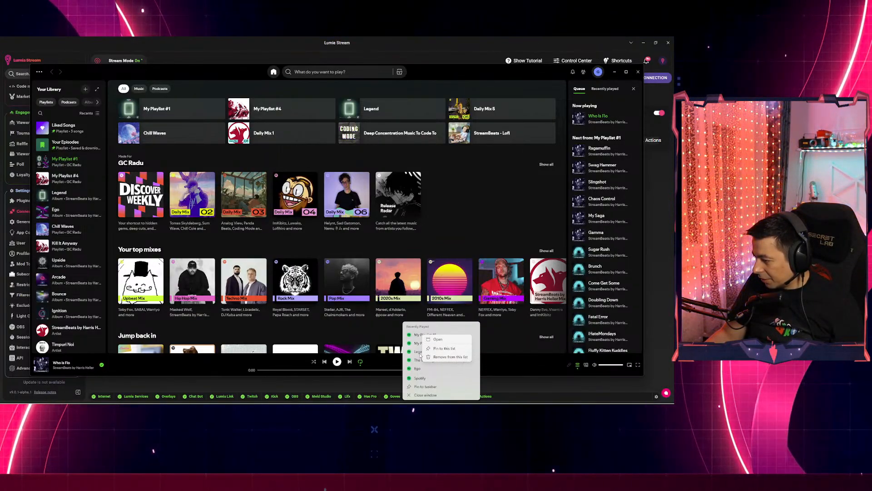
{"action": "left_click", "coordinate": [517, 389]}
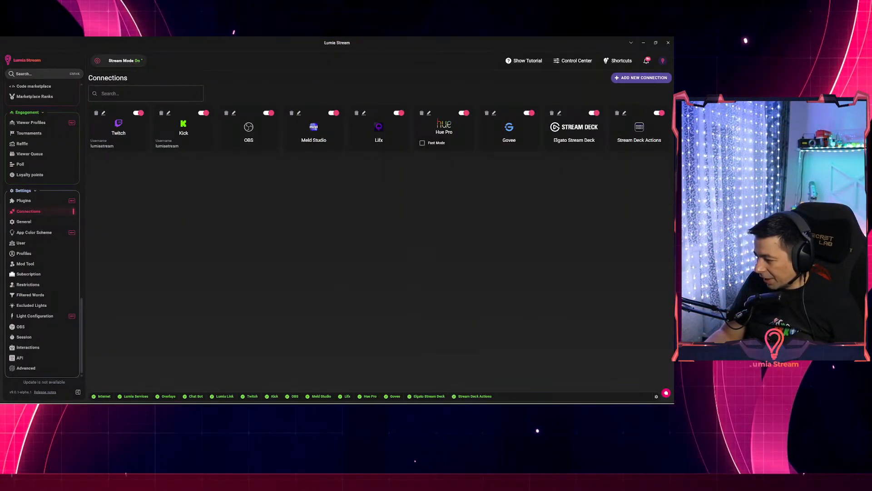
{"action": "left_click", "coordinate": [427, 404]}
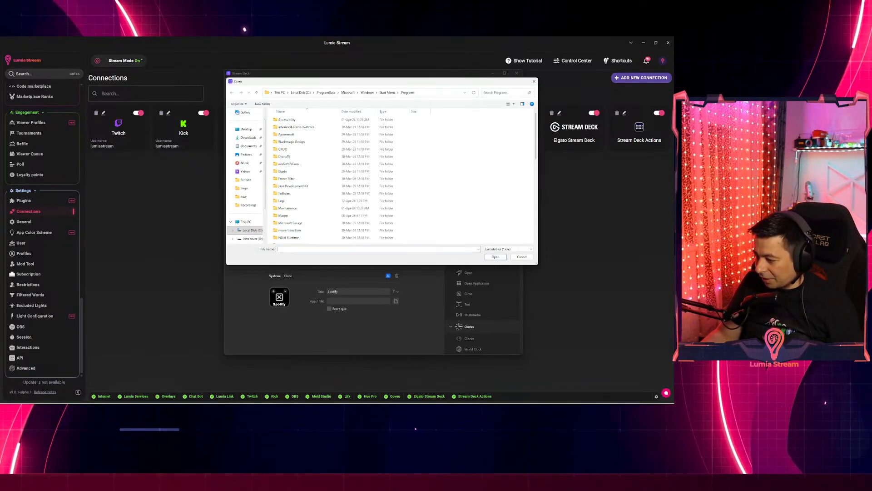
- Look through the Start Menu Programs folder for a Spotify entry
{"action": "key", "text": "s"}
{"action": "key", "text": "s"}
{"action": "key", "text": "s"}
{"action": "key", "text": "s"}
{"action": "key", "text": "s"}
{"action": "key", "text": "s"}
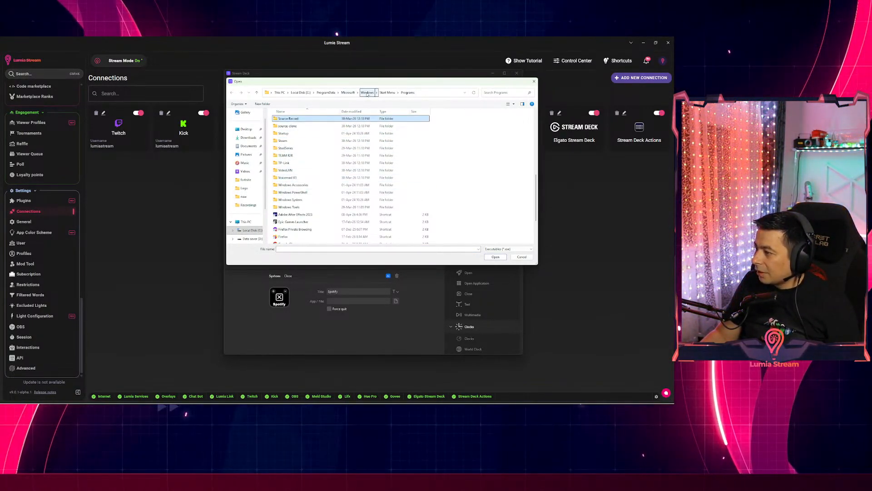
{"action": "scroll", "coordinate": [297, 221], "scroll_direction": "down", "scroll_amount": 2}
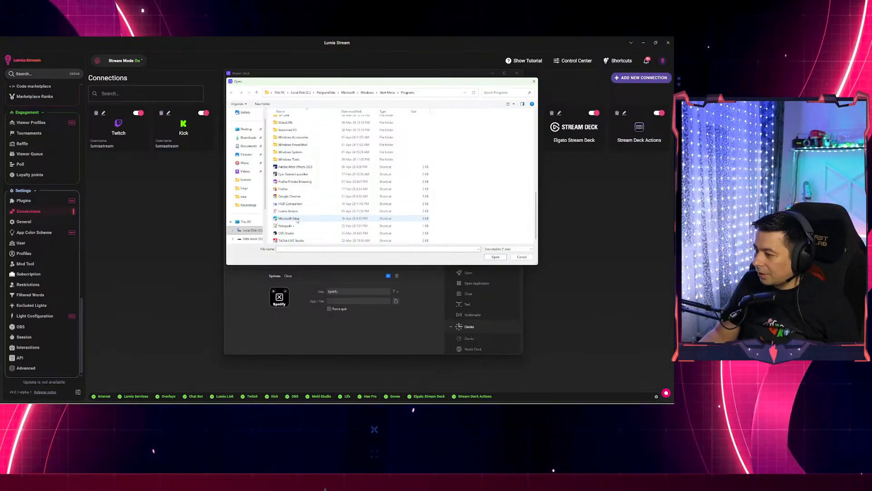
{"action": "scroll", "coordinate": [298, 221], "scroll_direction": "up", "scroll_amount": 10}
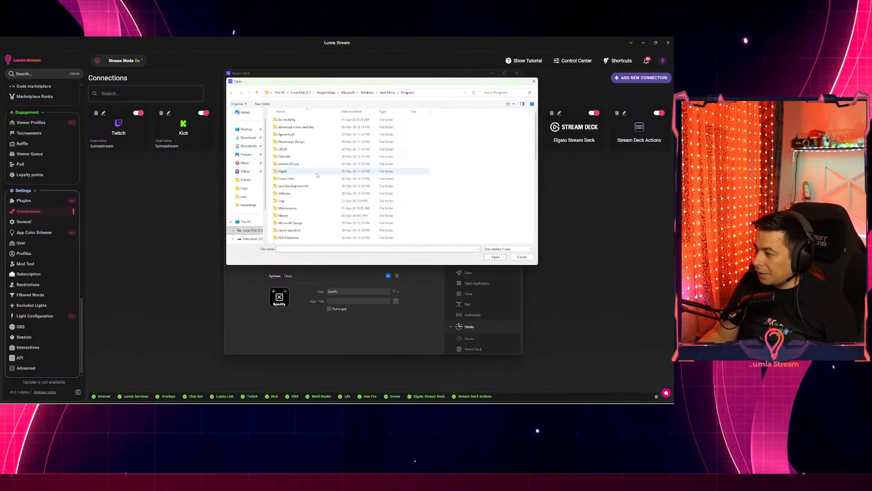
- Browse to Program Files on Local Disk (C:) and look for a Spotify folder
{"action": "left_click", "coordinate": [253, 230]}
{"action": "double_click", "coordinate": [293, 186]}
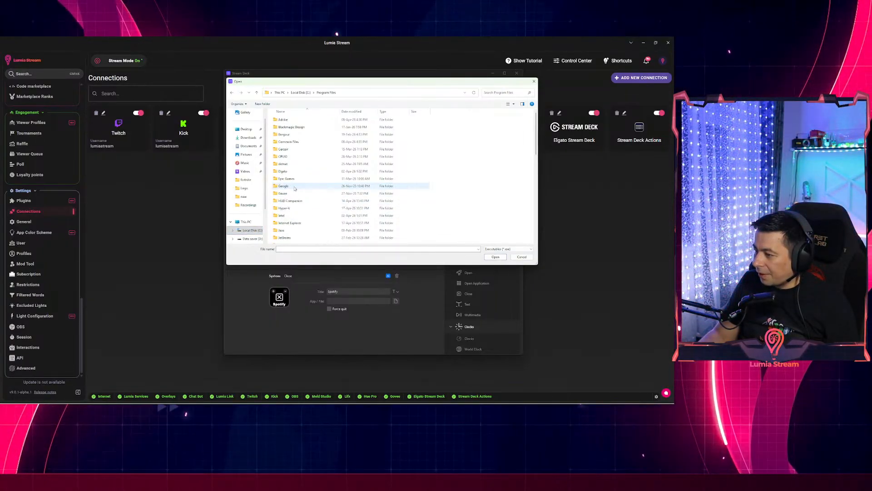
{"action": "left_click", "coordinate": [310, 180]}
{"action": "key", "text": "s"}
{"action": "key", "text": "s"}
{"action": "key", "text": "s"}
{"action": "key", "text": "s"}
{"action": "key", "text": "s"}
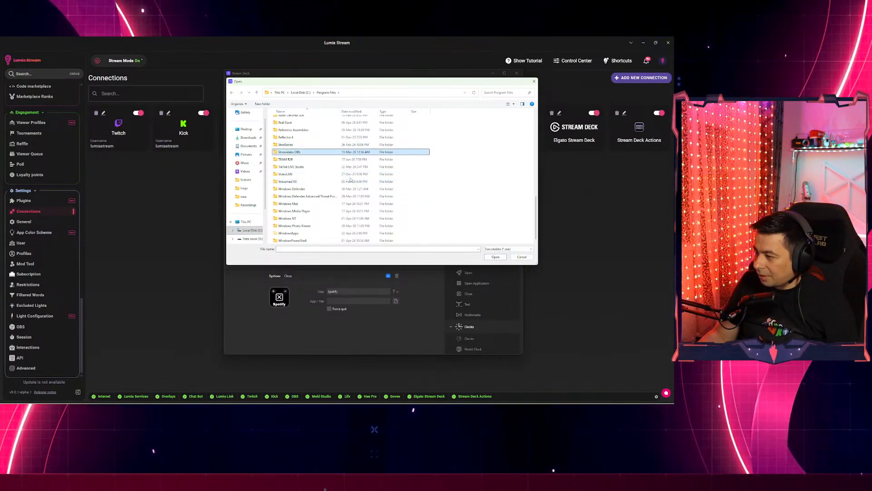
{"action": "scroll", "coordinate": [318, 219], "scroll_direction": "up", "scroll_amount": 1}
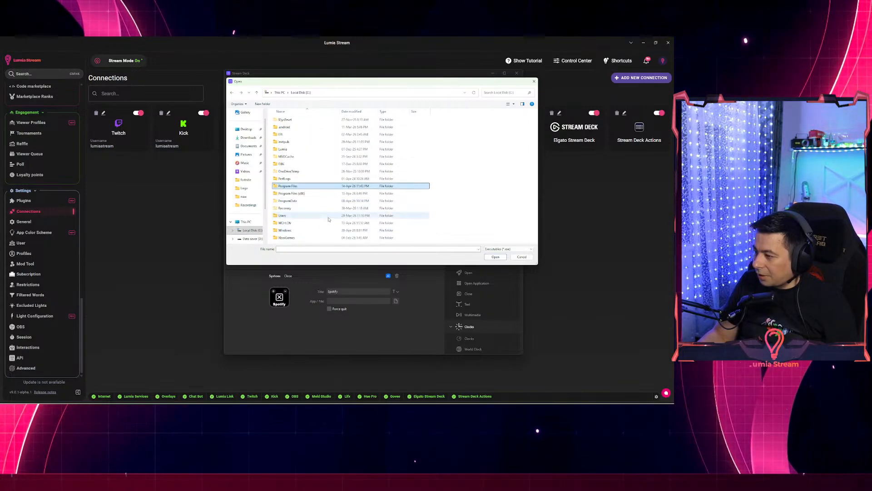
- Go back to Local Disk (C:) and look for a Spotify folder in Program Files (x86)
{"action": "key", "text": "alt+Left"}
{"action": "double_click", "coordinate": [299, 193]}
{"action": "key", "text": "s"}
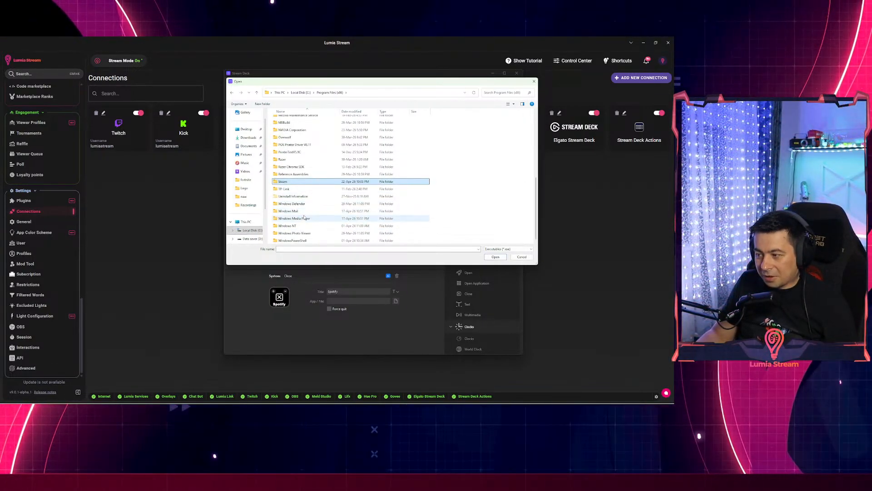
{"action": "scroll", "coordinate": [319, 207], "scroll_direction": "up", "scroll_amount": 4}
{"action": "scroll", "coordinate": [320, 207], "scroll_direction": "down", "scroll_amount": 4}
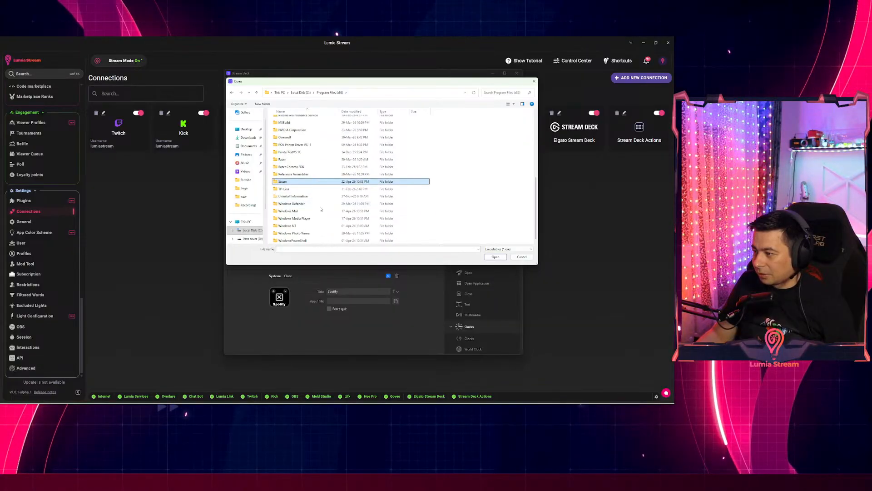
- Check the running Spotify app's shortcut options again and look for a Spotify shortcut on the desktop
{"action": "mouse_move", "coordinate": [442, 408]}
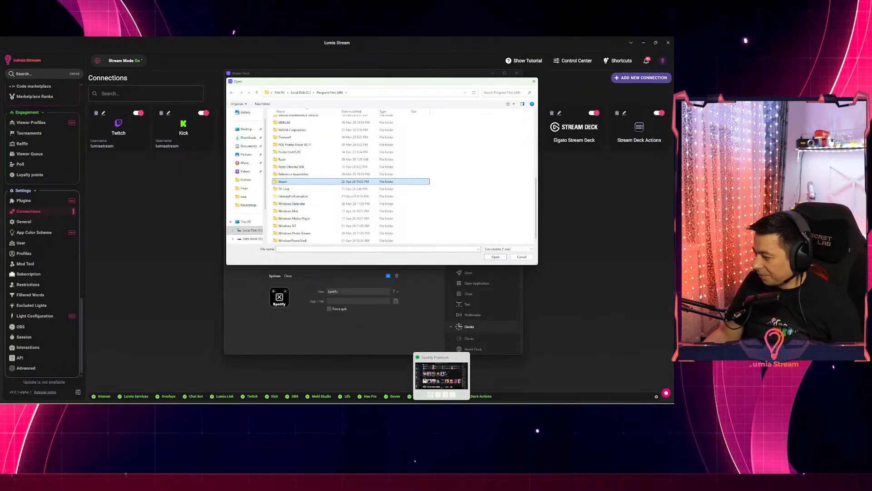
{"action": "right_click", "coordinate": [442, 408]}
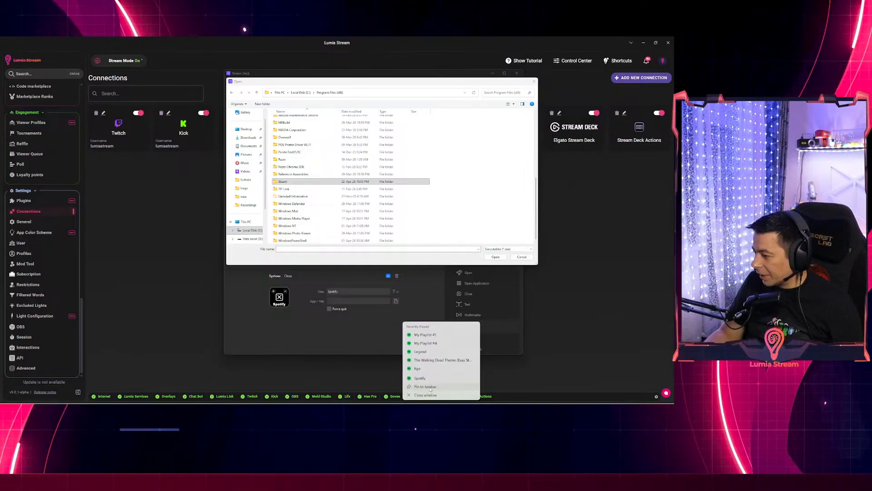
{"action": "key", "text": "super+d"}
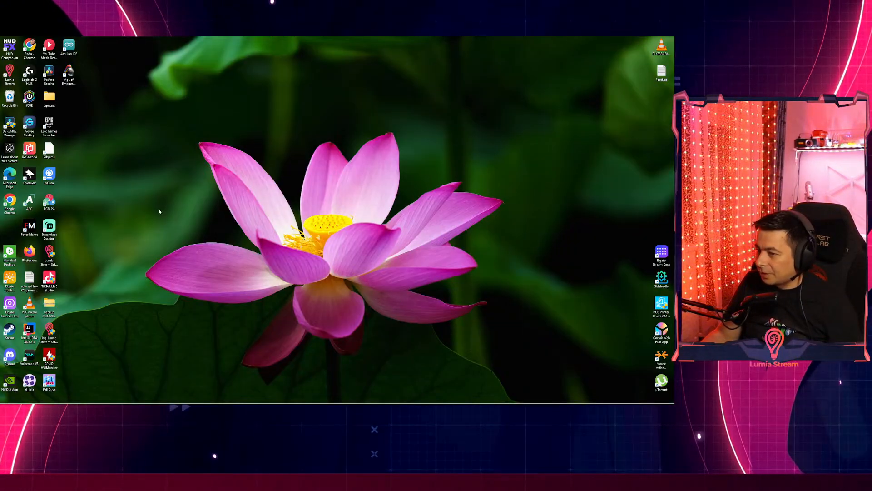
{"action": "key", "text": "s"}
{"action": "key", "text": "s"}
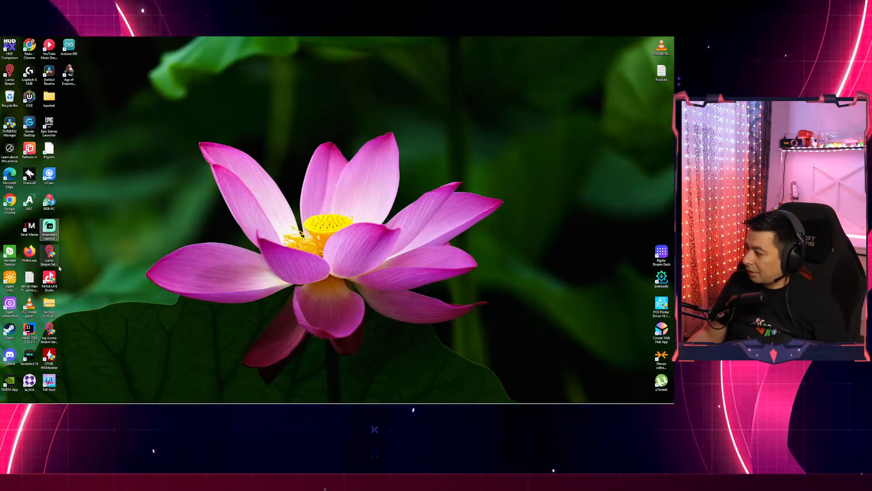
- Search Windows for Spotify, inspect its app settings for an install location and return to the file picker
{"action": "key", "text": "s"}
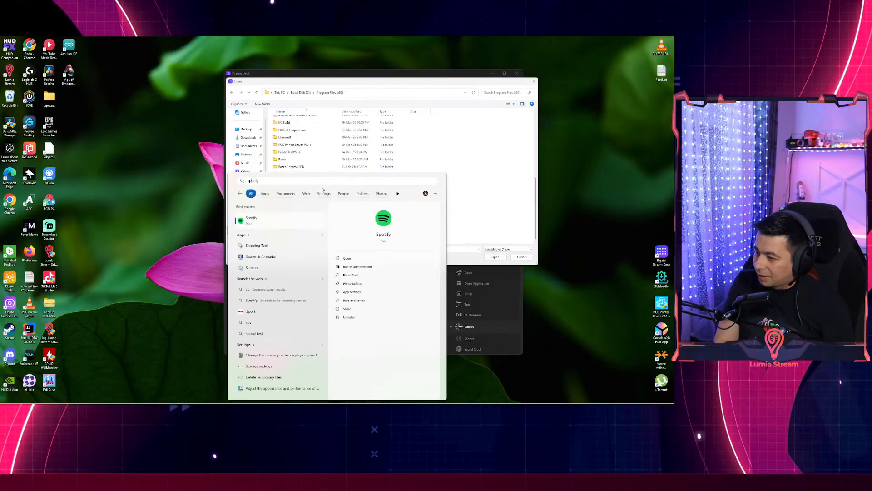
{"action": "right_click", "coordinate": [251, 220]}
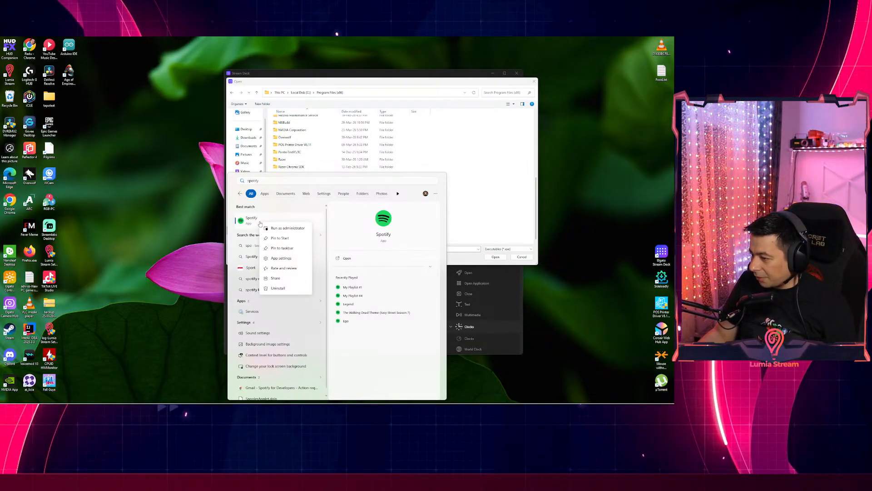
{"action": "left_click", "coordinate": [287, 262]}
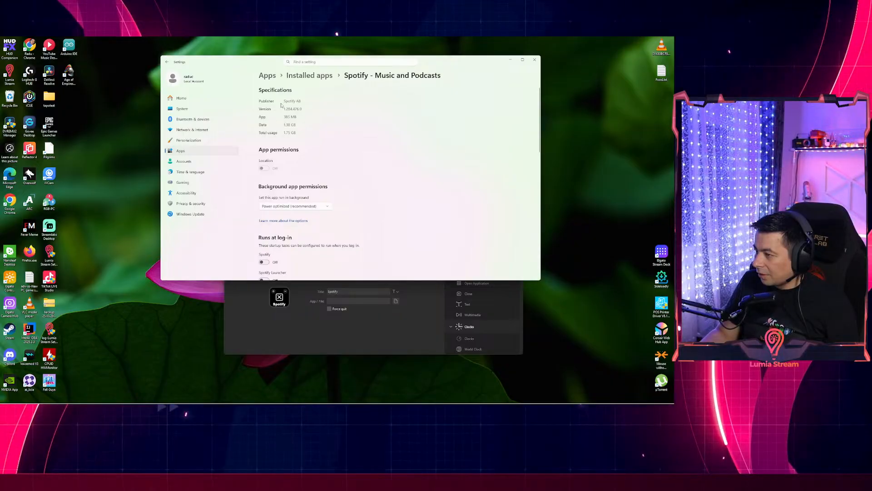
{"action": "scroll", "coordinate": [319, 207], "scroll_direction": "down", "scroll_amount": 10}
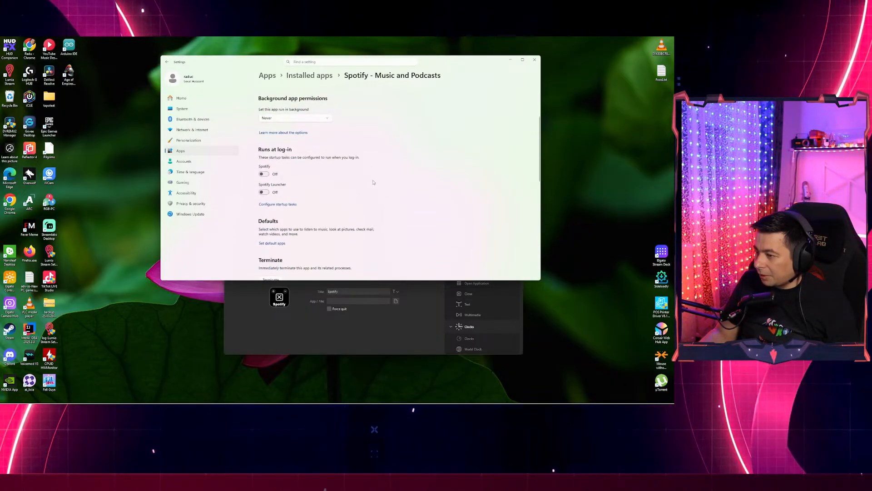
{"action": "key", "text": "alt+Tab"}
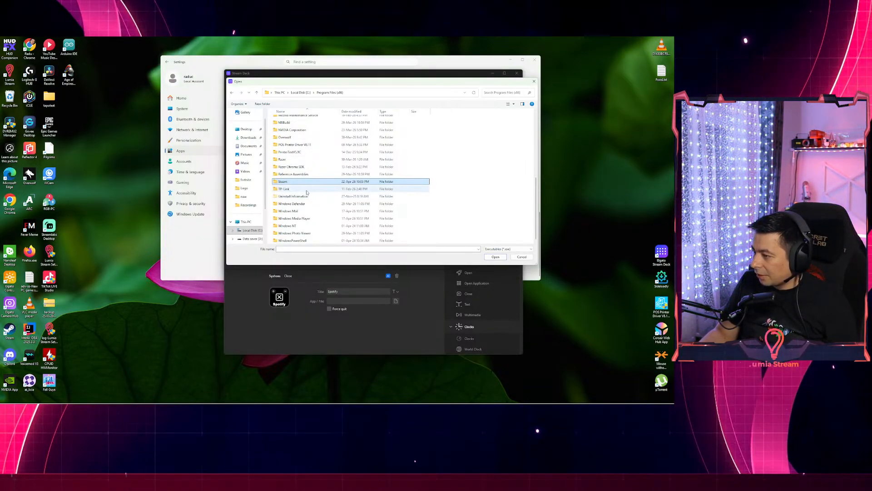
- Search Windows for Spotify, open it and check its application menu for options
{"action": "left_click", "coordinate": [204, 265]}
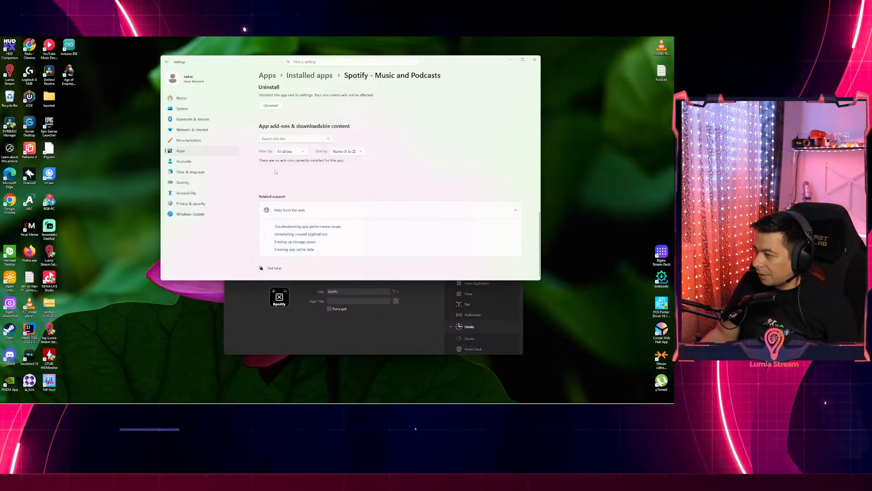
{"action": "key", "text": "super"}
{"action": "type", "text": "spotify"}
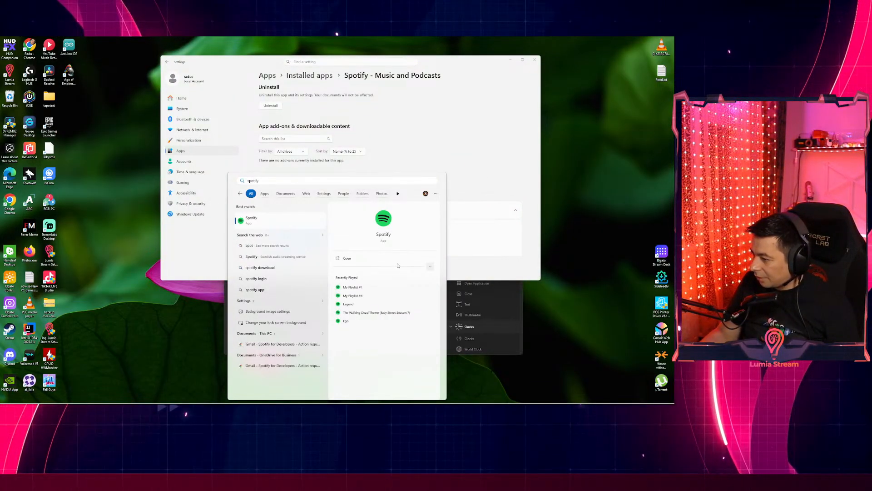
{"action": "left_click", "coordinate": [349, 262]}
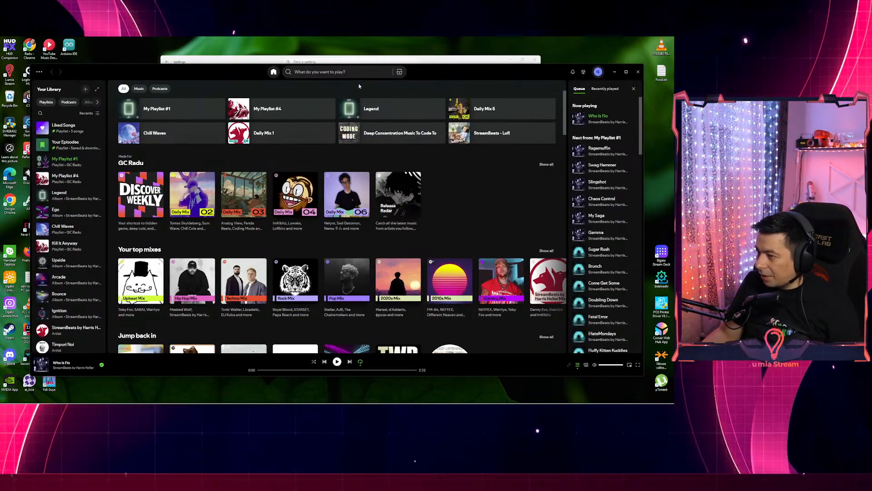
{"action": "left_click", "coordinate": [39, 72]}
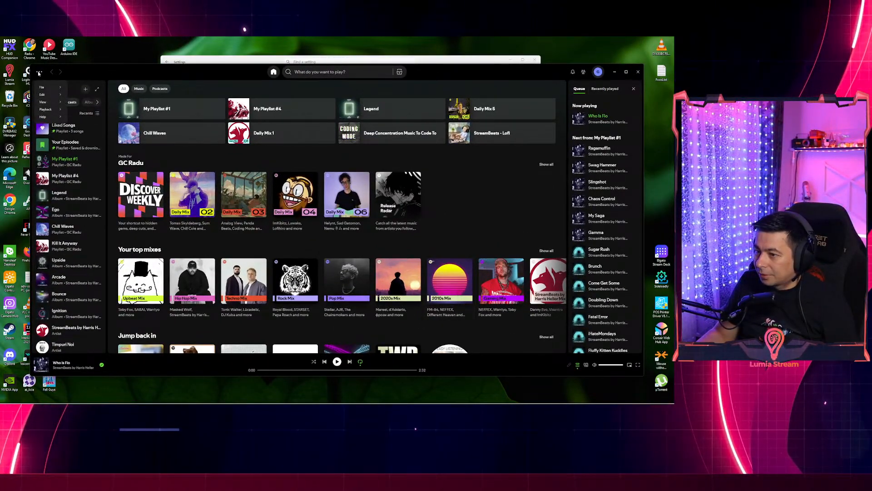
{"action": "left_click", "coordinate": [39, 73]}
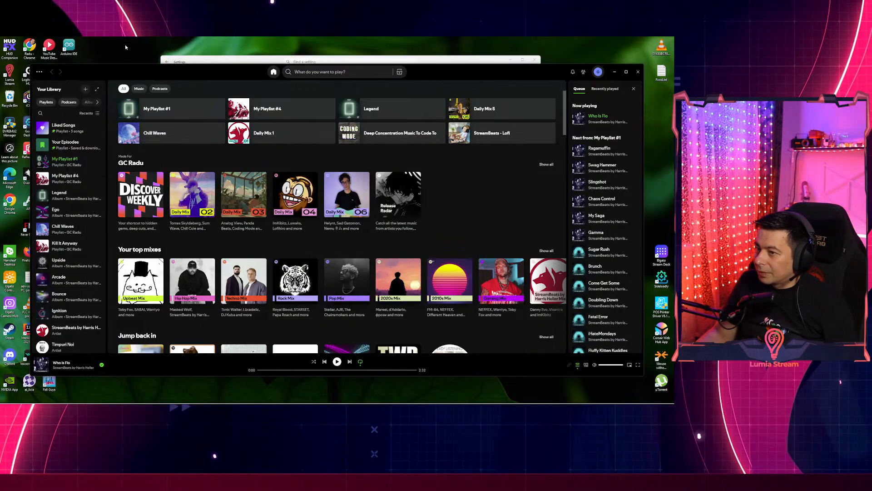
- Launch Steam, return to the Stream Deck file picker and look through Desktop entries starting with S
{"action": "double_click", "coordinate": [9, 339]}
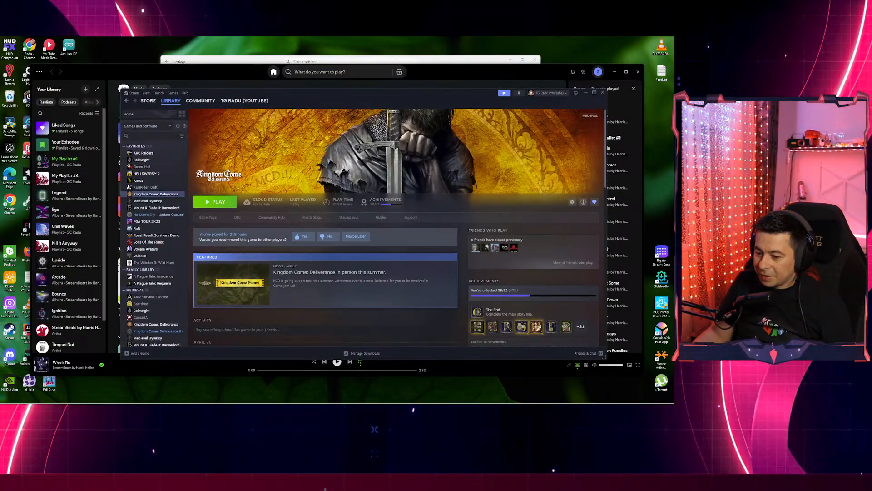
{"action": "left_click", "coordinate": [319, 406]}
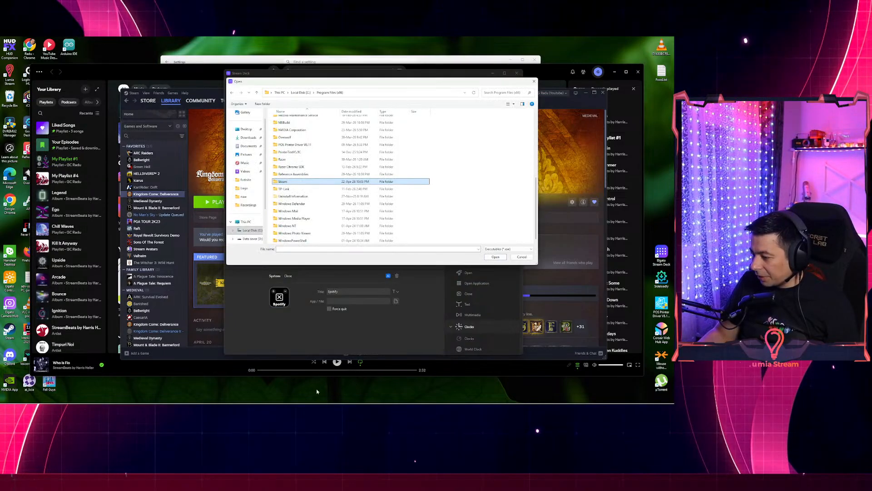
{"action": "left_click", "coordinate": [245, 129]}
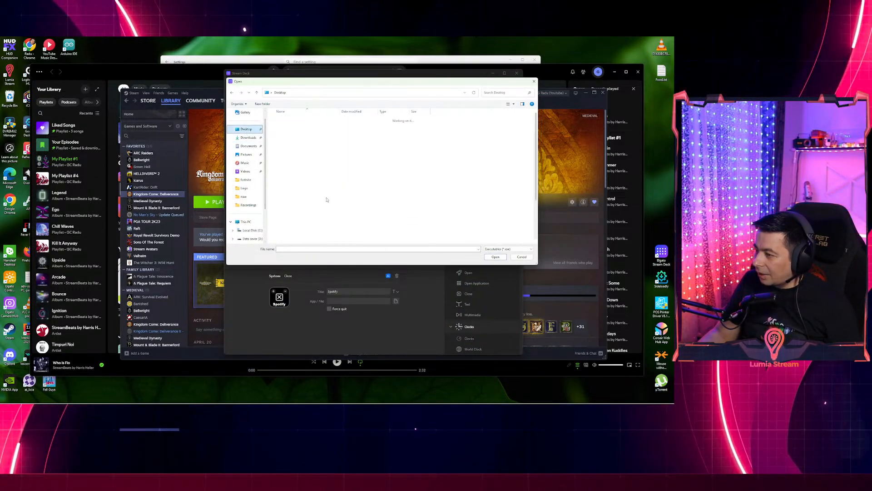
{"action": "left_click", "coordinate": [298, 187]}
{"action": "key", "text": "s"}
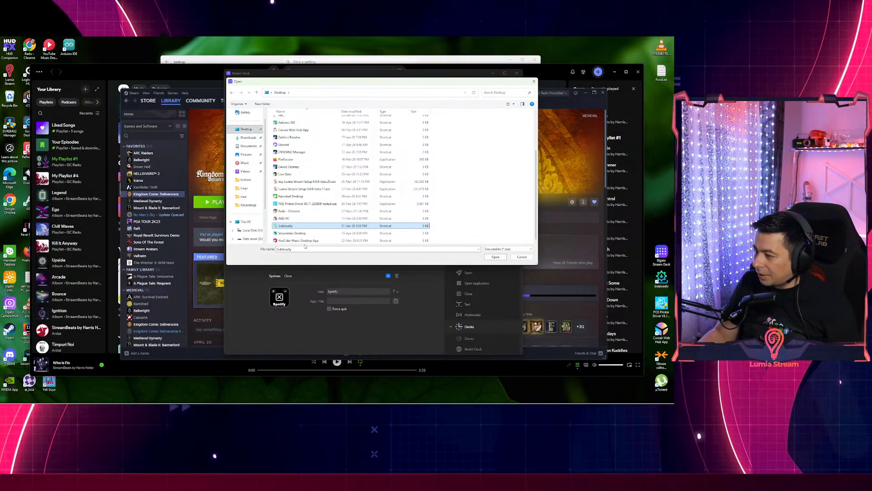
{"action": "key", "text": "s"}
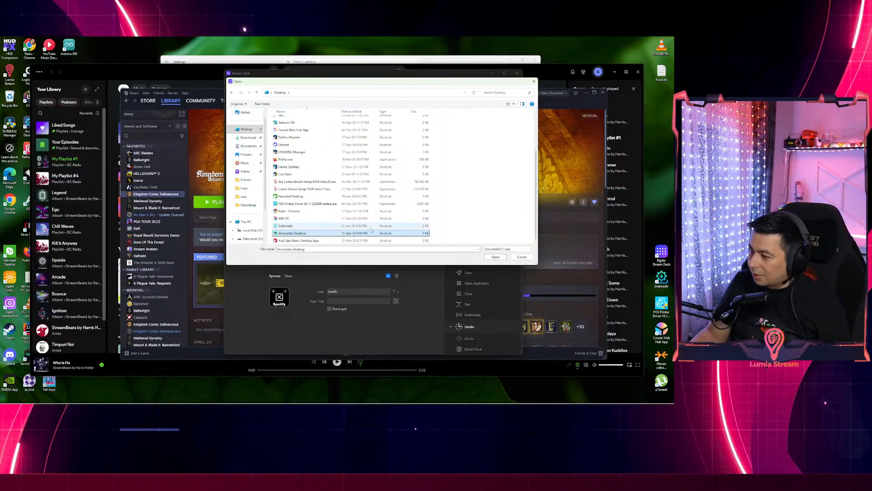
{"action": "left_click", "coordinate": [364, 188]}
{"action": "key", "text": "s"}
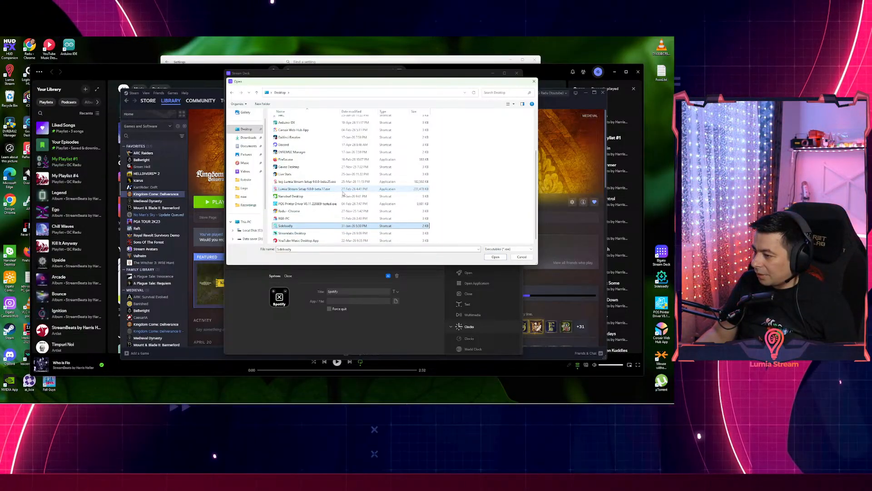
{"action": "key", "text": "s"}
{"action": "key", "text": "s"}
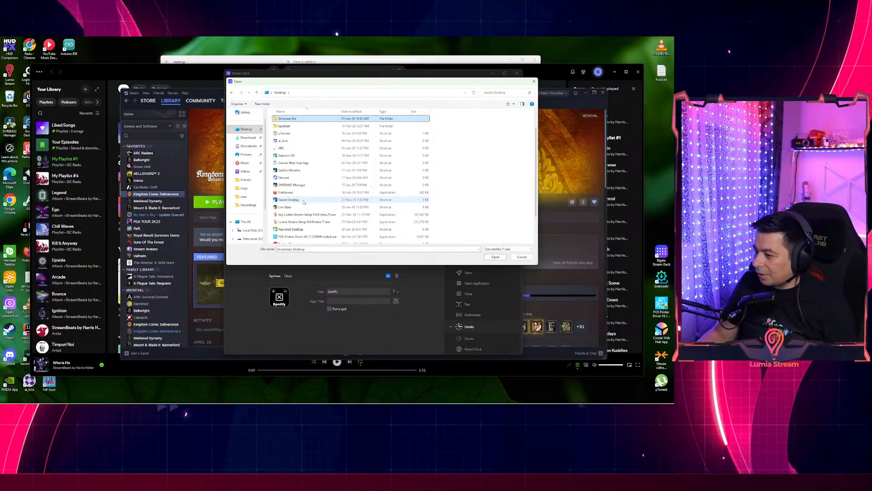
- Look through the Desktop and Downloads folders for a usable application and check which file types the picker accepts
{"action": "scroll", "coordinate": [310, 207], "scroll_direction": "down", "scroll_amount": 2}
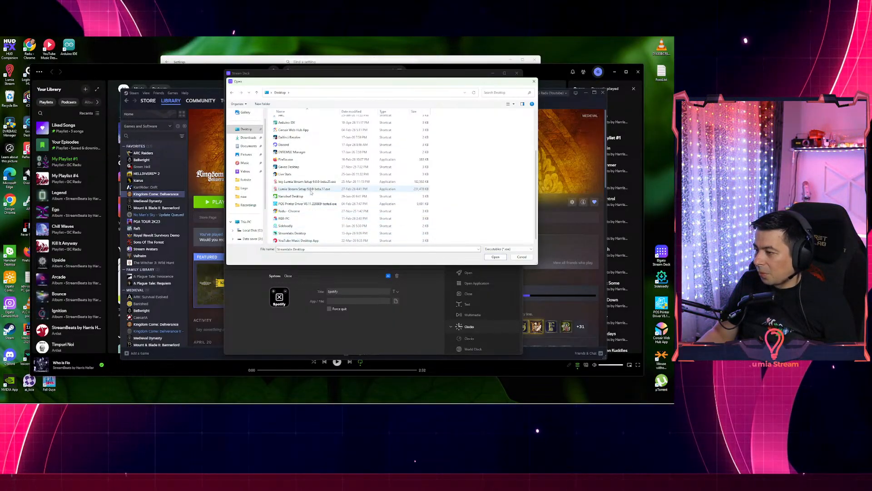
{"action": "scroll", "coordinate": [295, 200], "scroll_direction": "up", "scroll_amount": 3}
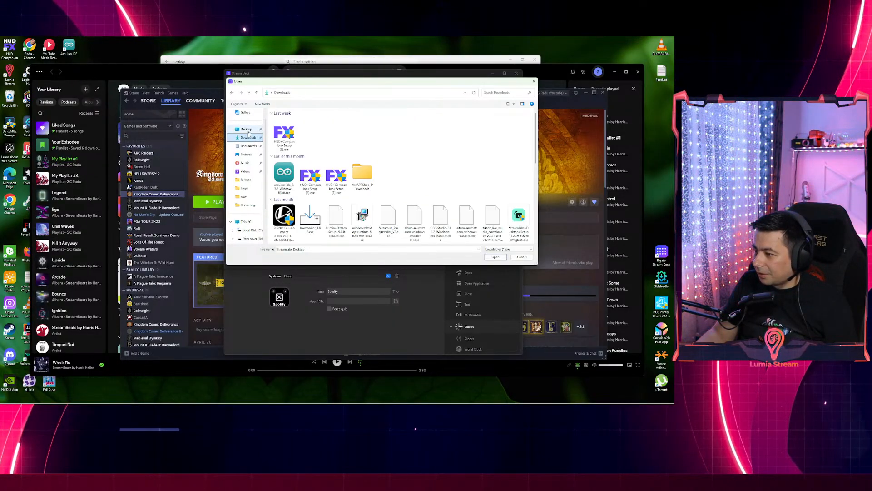
{"action": "scroll", "coordinate": [298, 176], "scroll_direction": "down", "scroll_amount": 3}
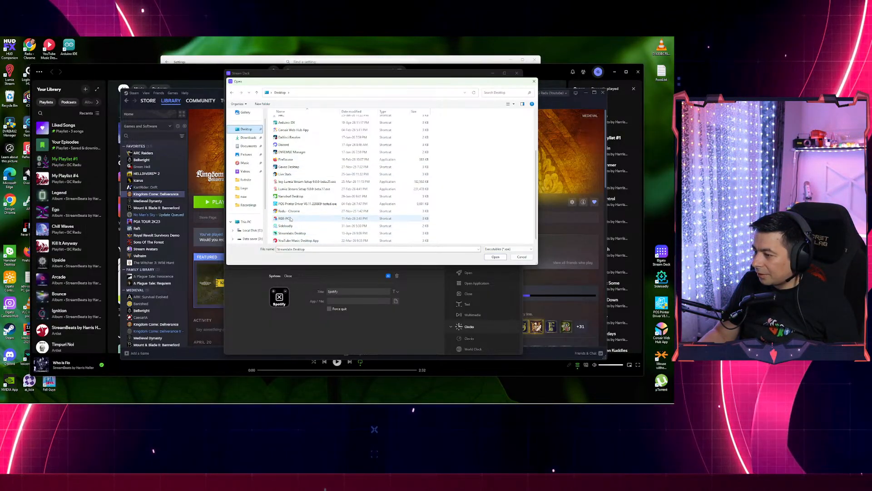
{"action": "scroll", "coordinate": [291, 214], "scroll_direction": "up", "scroll_amount": 2}
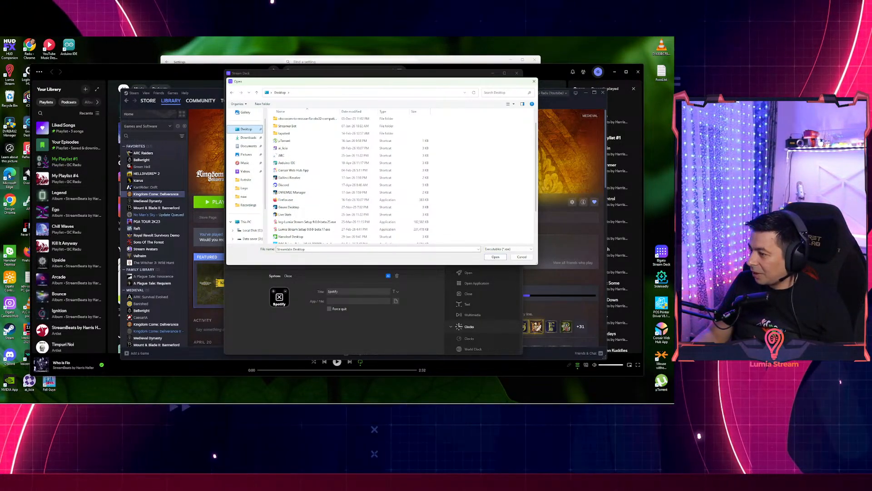
{"action": "scroll", "coordinate": [296, 186], "scroll_direction": "down", "scroll_amount": 2}
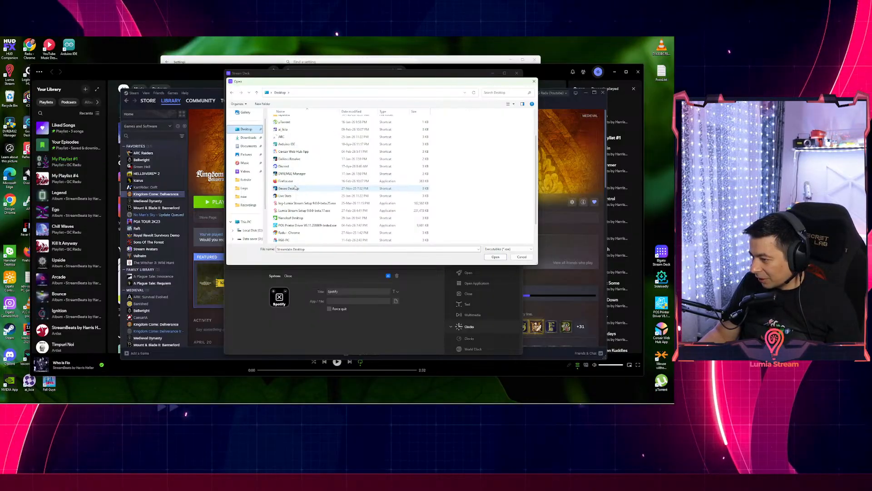
{"action": "left_click", "coordinate": [296, 188]}
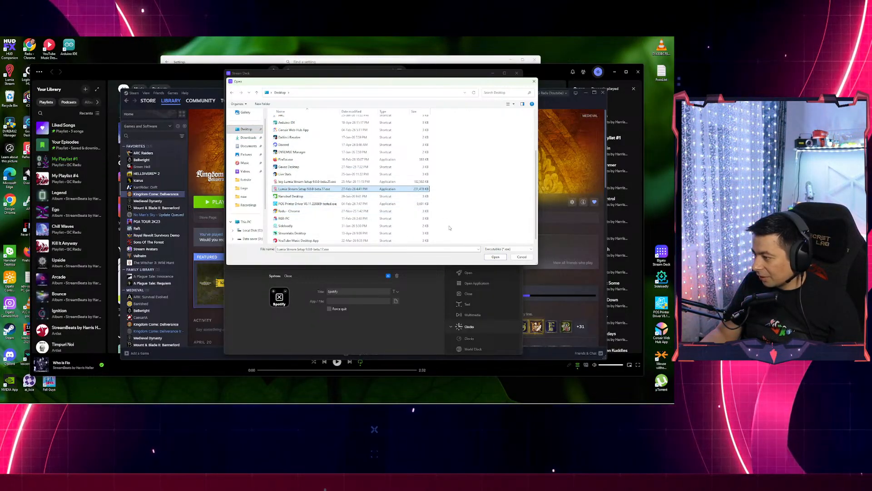
{"action": "left_click", "coordinate": [505, 249]}
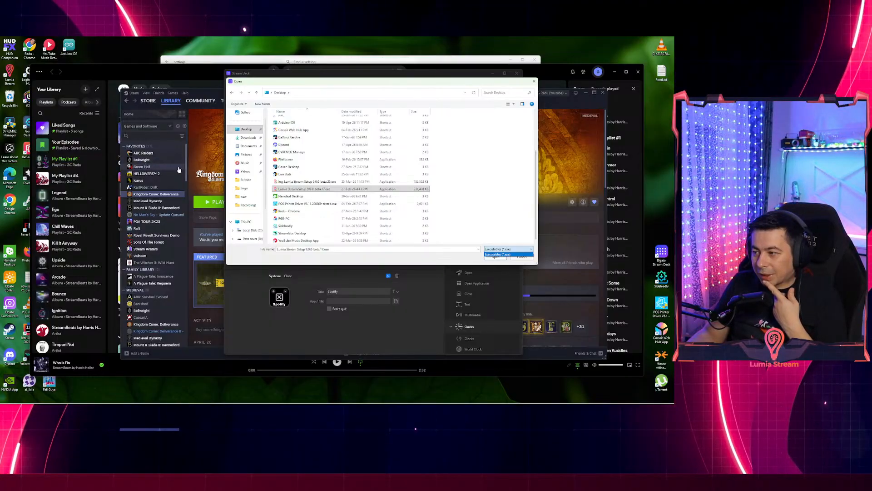
{"action": "left_click", "coordinate": [290, 212]}
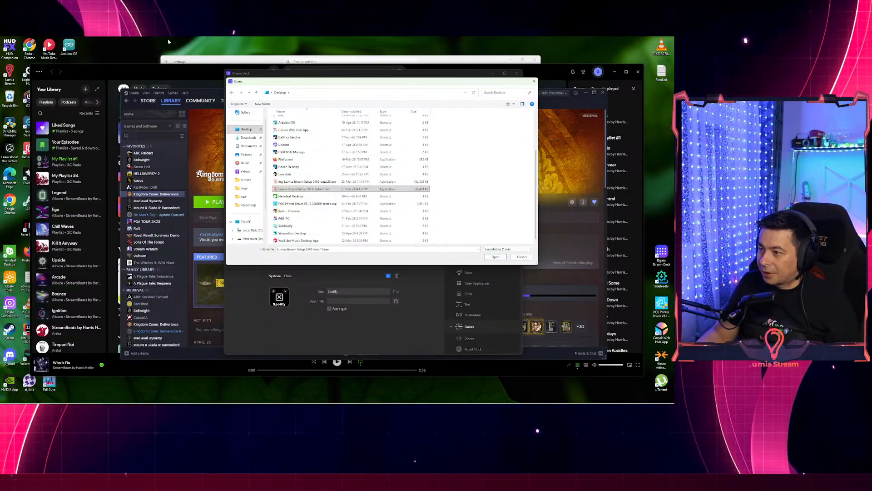
- Close the Spotify, Steam and Settings windows, cancel the file picker and minimise Stream Deck
{"action": "left_click_drag", "start_coordinate": [140, 75], "coordinate": [284, 257]}
{"action": "left_click_drag", "start_coordinate": [628, 255], "coordinate": [566, 256]}
{"action": "left_click", "coordinate": [572, 254]}
{"action": "left_click", "coordinate": [585, 92]}
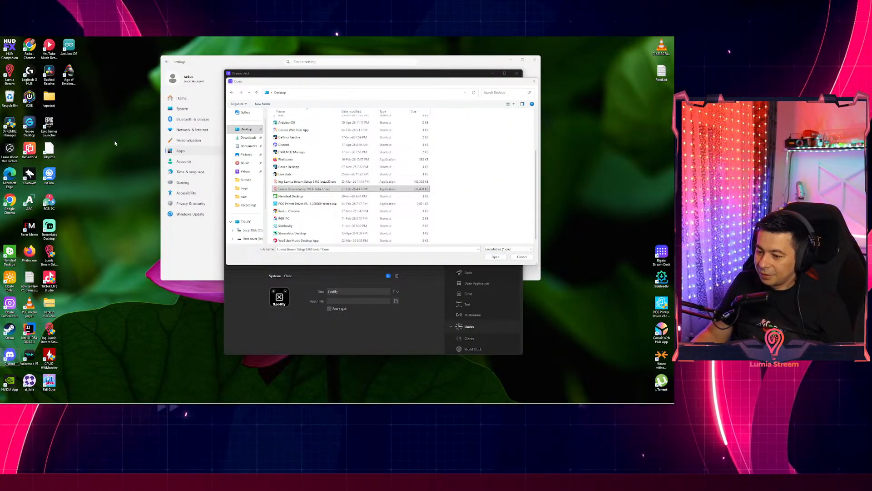
{"action": "left_click", "coordinate": [534, 61]}
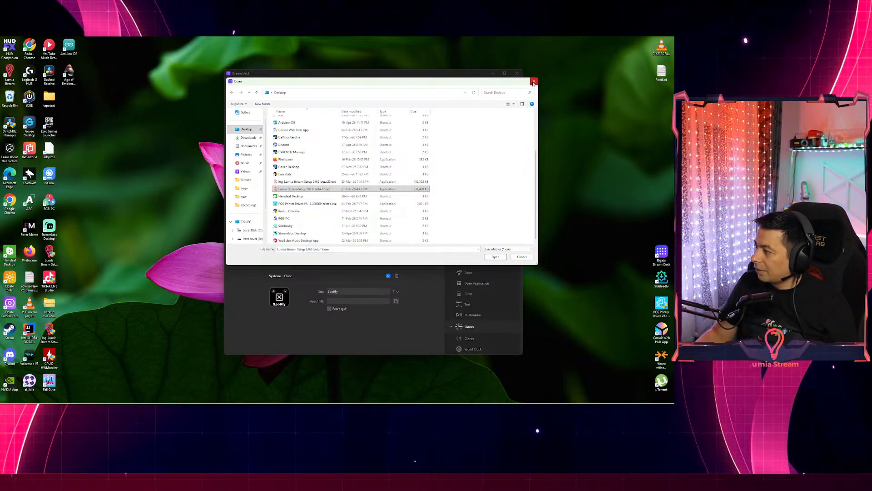
{"action": "left_click", "coordinate": [533, 81]}
{"action": "left_click", "coordinate": [493, 73]}
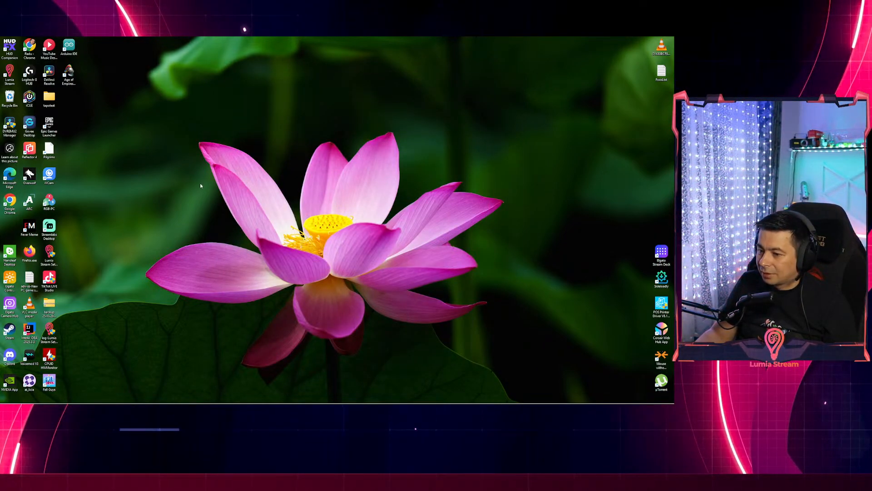
- Launch Firefox, switch back to Stream Deck and retitle the Close action Firefox
{"action": "double_click", "coordinate": [29, 252]}
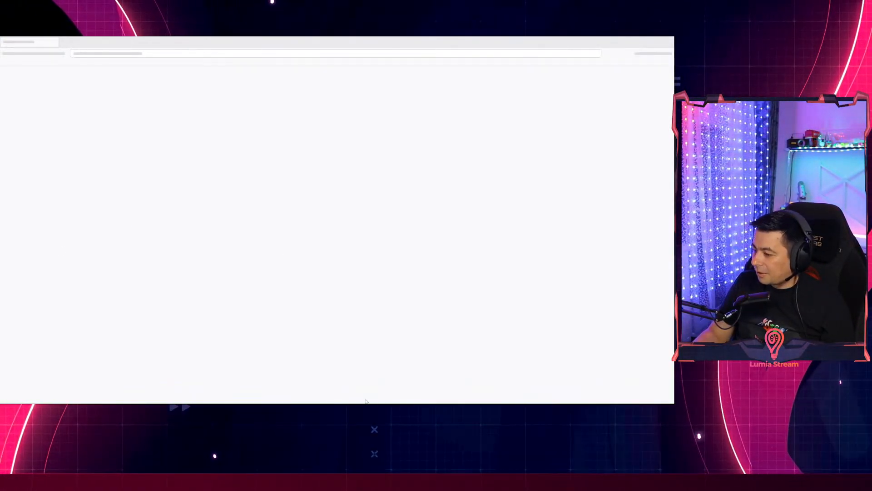
{"action": "left_click", "coordinate": [348, 409]}
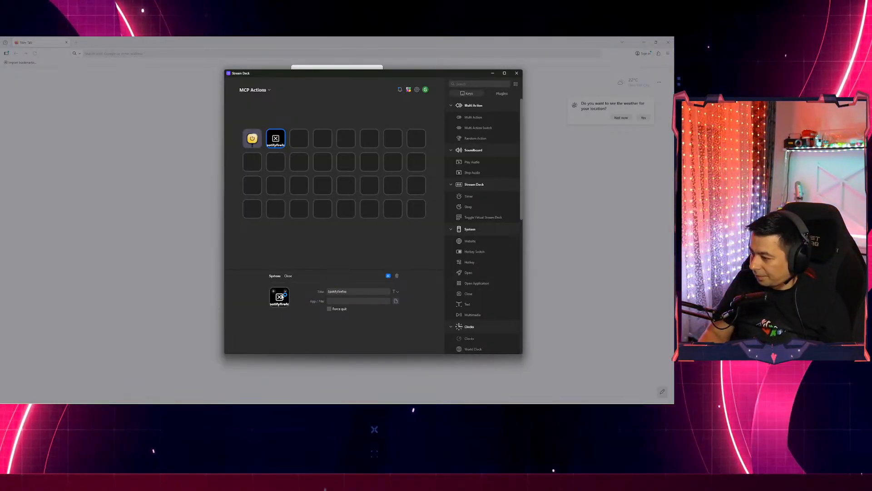
{"action": "type", "text": "firef"}
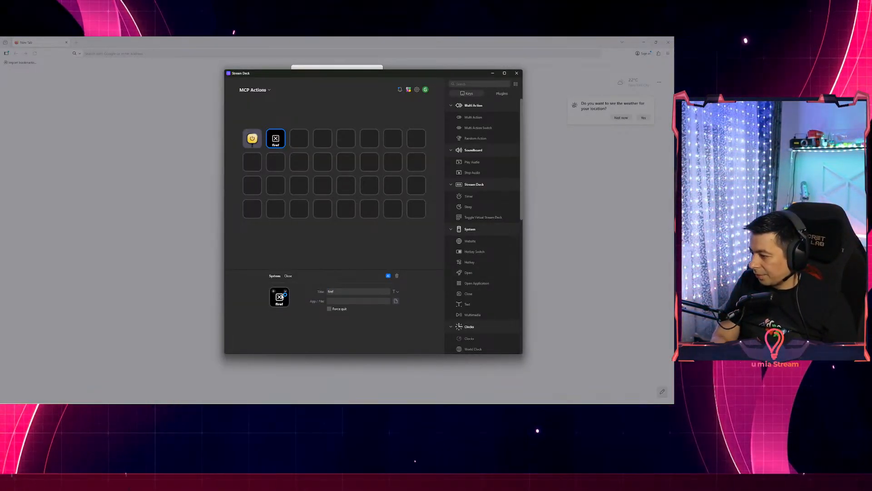
{"action": "type", "text": "ox"}
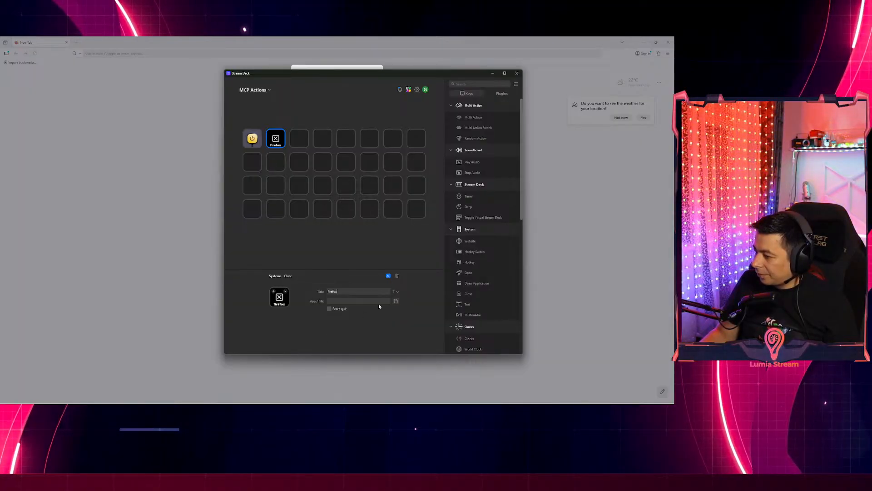
- Choose the Firefox executable on the desktop as the app to close, with Force quit enabled
{"action": "left_click", "coordinate": [396, 300]}
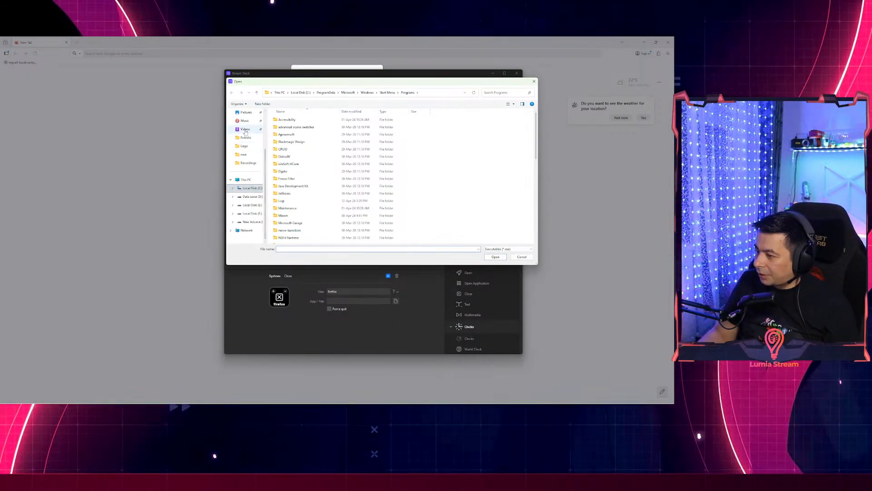
{"action": "scroll", "coordinate": [245, 132], "scroll_direction": "up", "scroll_amount": 2}
{"action": "double_click", "coordinate": [285, 216]}
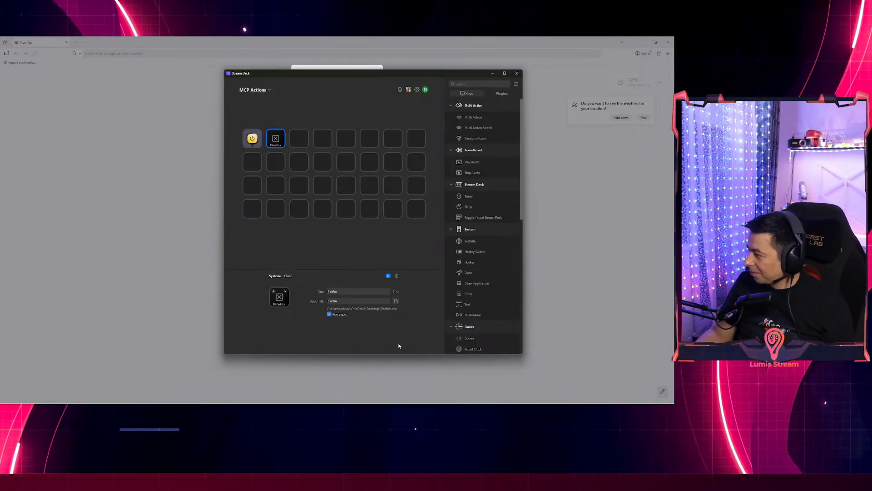
- Decline making Firefox the primary browser and minimise its window
{"action": "left_click", "coordinate": [540, 128]}
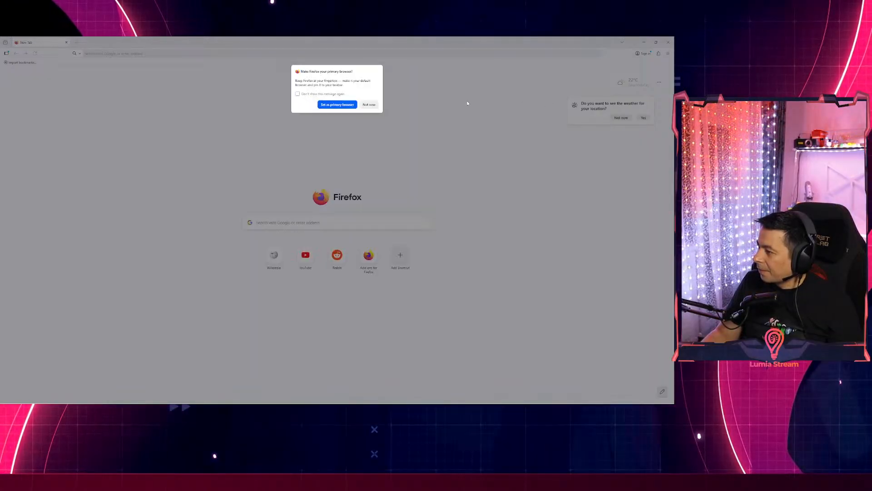
{"action": "left_click", "coordinate": [368, 108]}
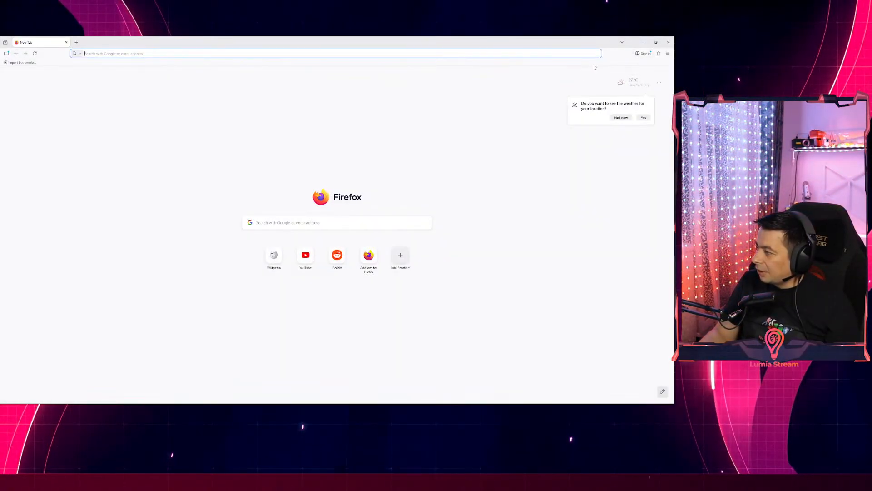
{"action": "left_click", "coordinate": [644, 42]}
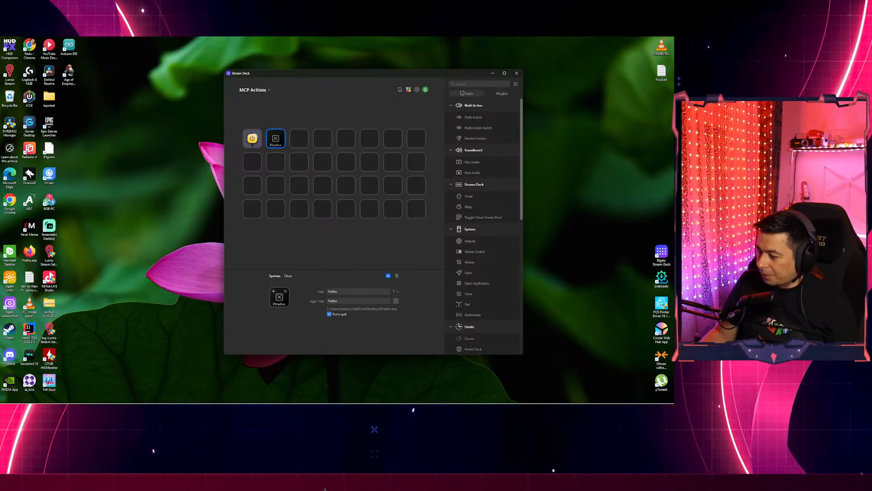
- Switch to Lumia Stream and start adding a new chat command
{"action": "mouse_move", "coordinate": [343, 404]}
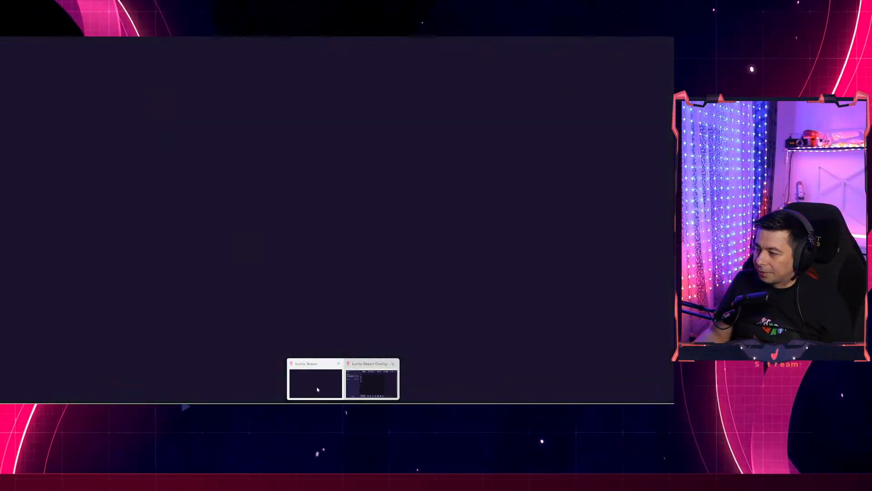
{"action": "left_click", "coordinate": [319, 389]}
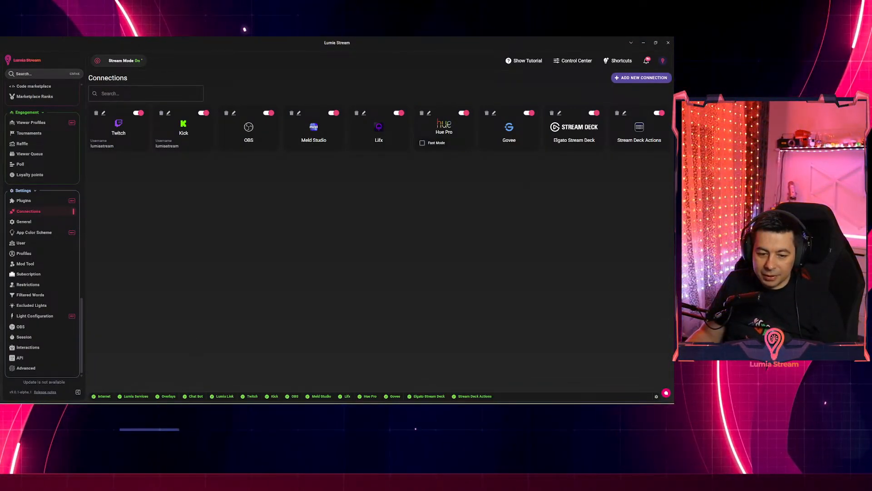
{"action": "scroll", "coordinate": [24, 124], "scroll_direction": "up", "scroll_amount": 15}
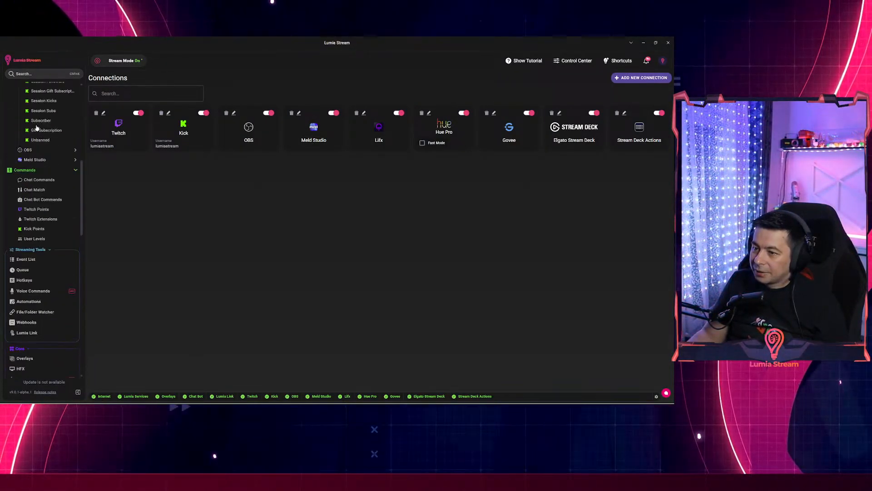
{"action": "scroll", "coordinate": [33, 259], "scroll_direction": "down", "scroll_amount": 1}
{"action": "left_click", "coordinate": [39, 248]}
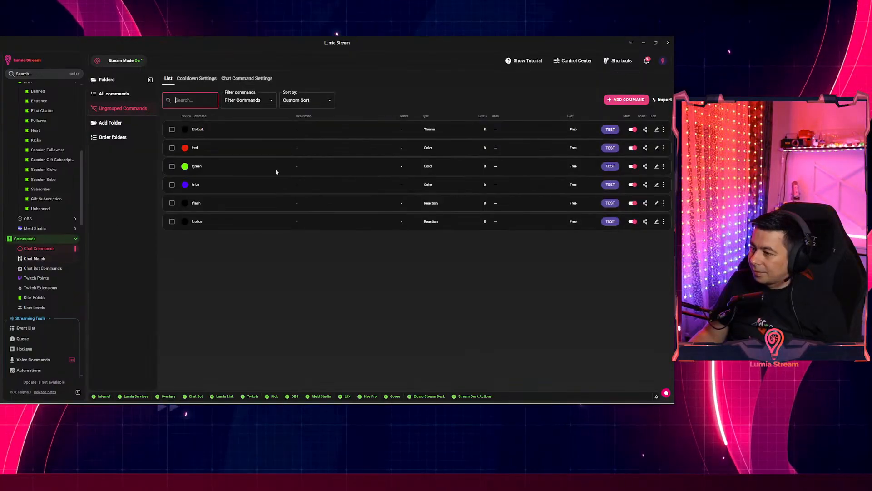
{"action": "left_click", "coordinate": [626, 99]}
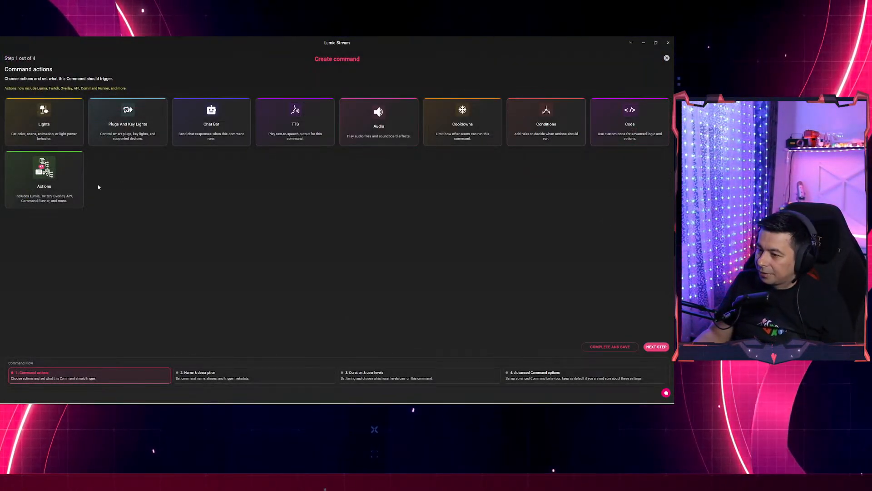
- Set the command's action source to Stream Deck Actions with type Trigger Stream Deck Button and the Firefox button
{"action": "left_click", "coordinate": [43, 187]}
{"action": "left_click", "coordinate": [47, 105]}
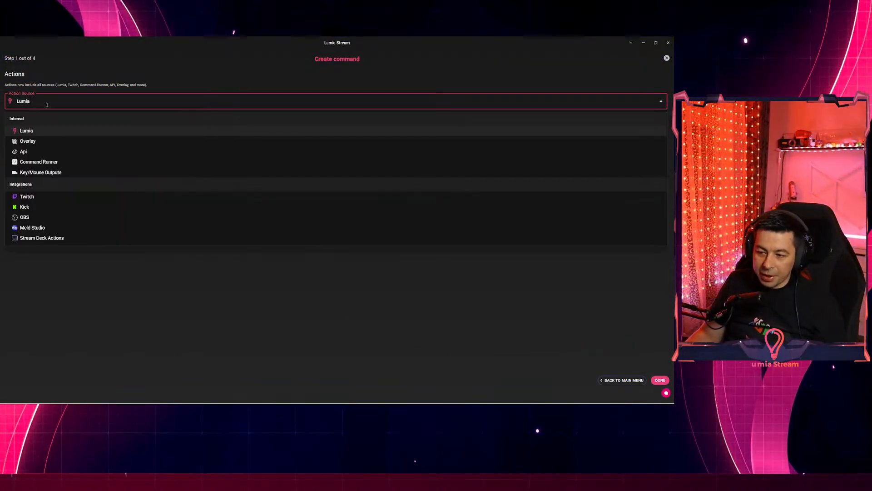
{"action": "left_click", "coordinate": [39, 241]}
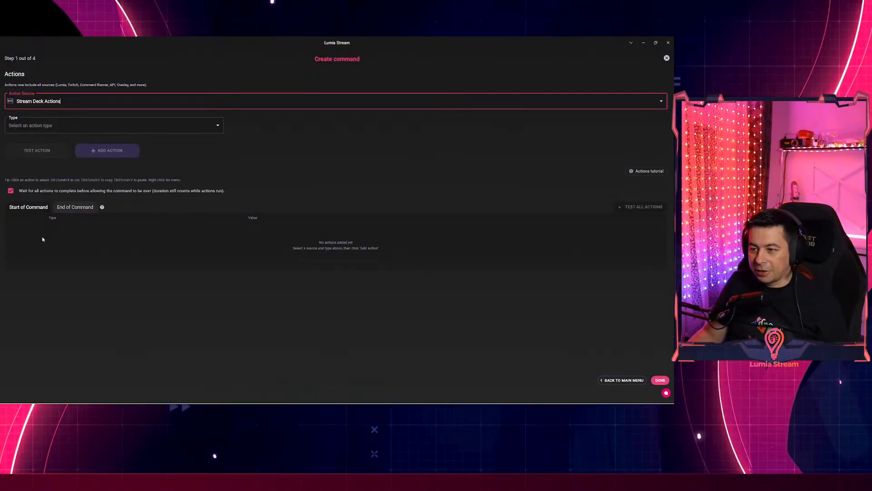
{"action": "left_click", "coordinate": [88, 126]}
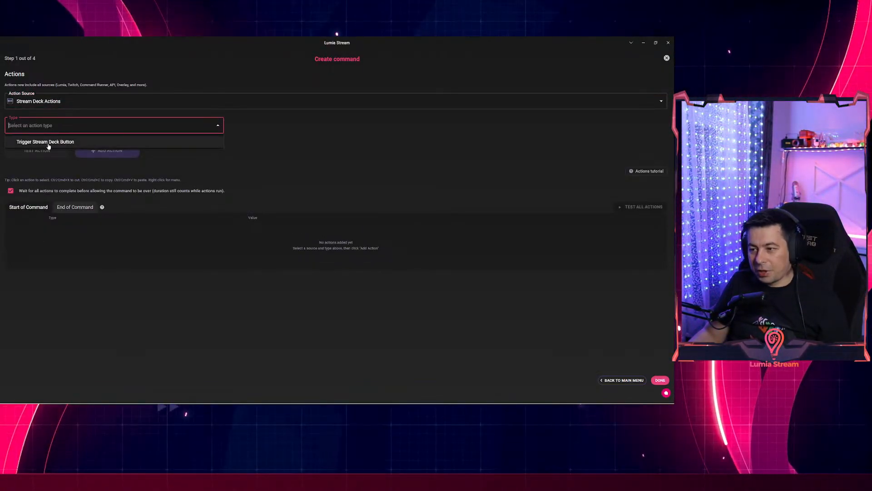
{"action": "left_click", "coordinate": [48, 142]}
{"action": "left_click", "coordinate": [287, 125]}
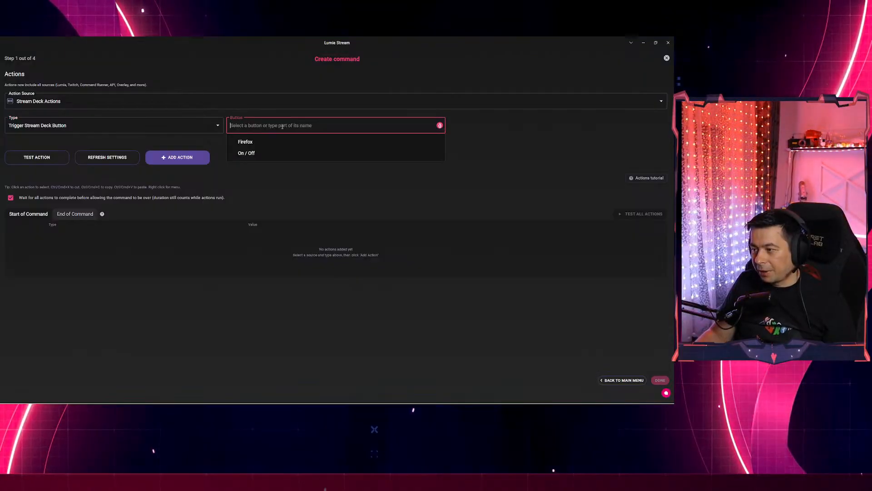
{"action": "left_click", "coordinate": [245, 142]}
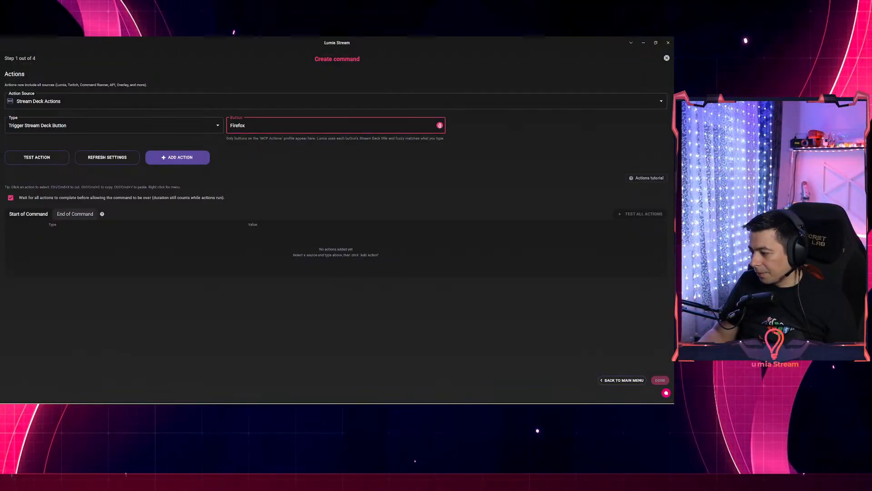
- Test the Firefox close action with the Lumia Stream and Firefox windows arranged side by side, dismissing the Firefox profiles pop-up
{"action": "left_click", "coordinate": [37, 157]}
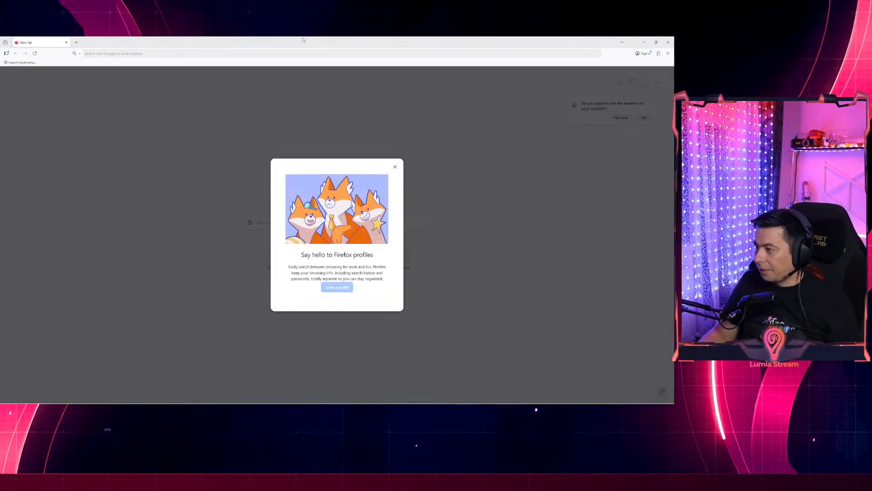
{"action": "left_click_drag", "start_coordinate": [303, 40], "coordinate": [484, 118]}
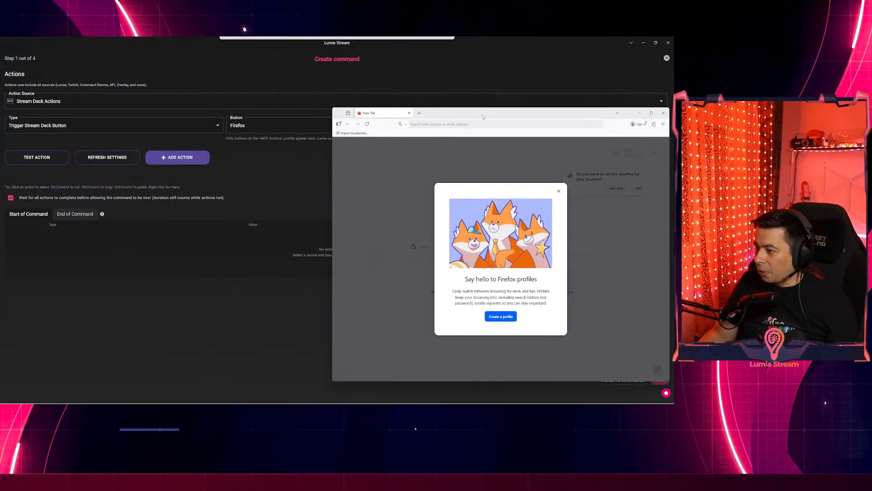
{"action": "left_click", "coordinate": [28, 162]}
{"action": "left_click", "coordinate": [28, 162]}
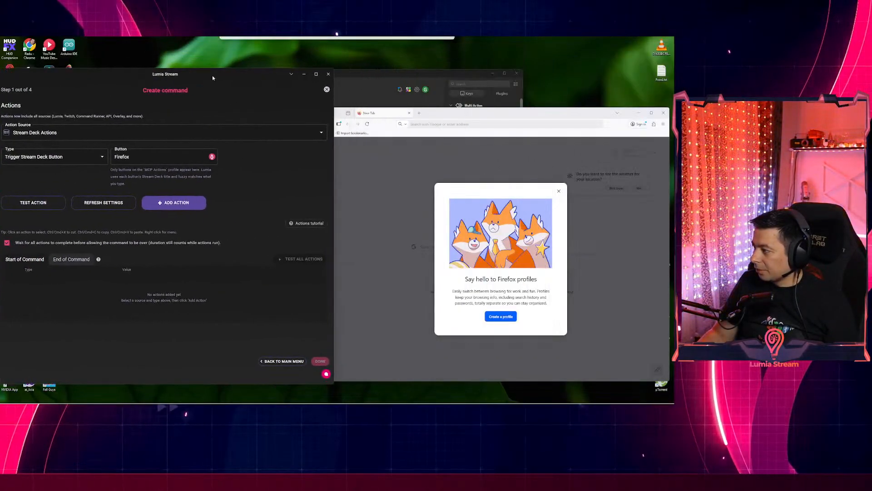
{"action": "left_click", "coordinate": [558, 192]}
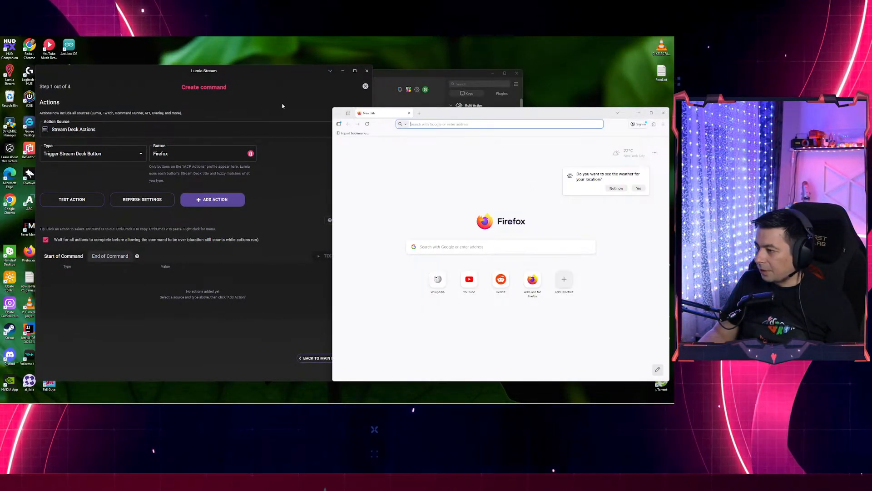
{"action": "left_click_drag", "start_coordinate": [452, 116], "coordinate": [492, 103]}
{"action": "left_click", "coordinate": [86, 183]}
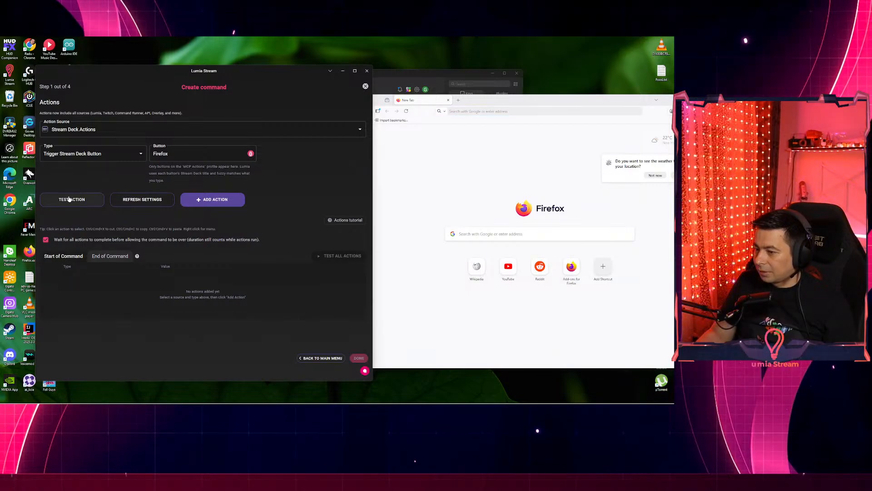
{"action": "left_click", "coordinate": [69, 199]}
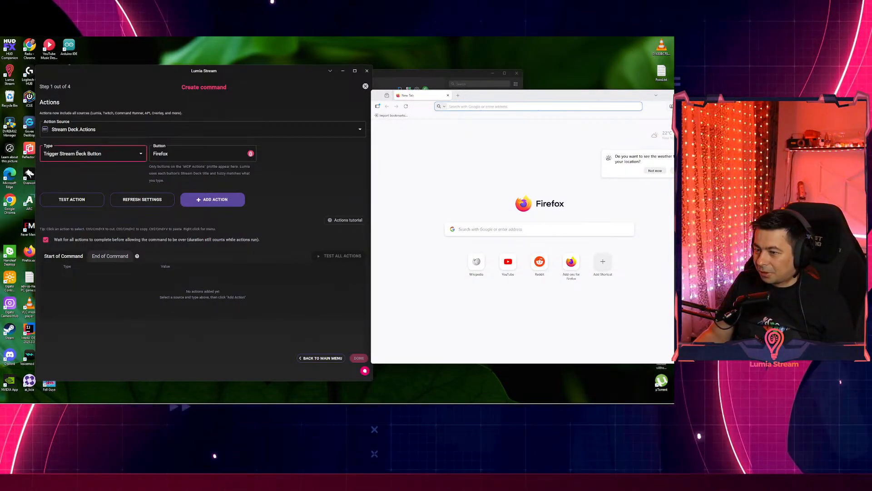
- Switch to Stream Deck, add a System Open action to the third key and assign the Firefox executable from the desktop
{"action": "key", "text": "alt+Tab"}
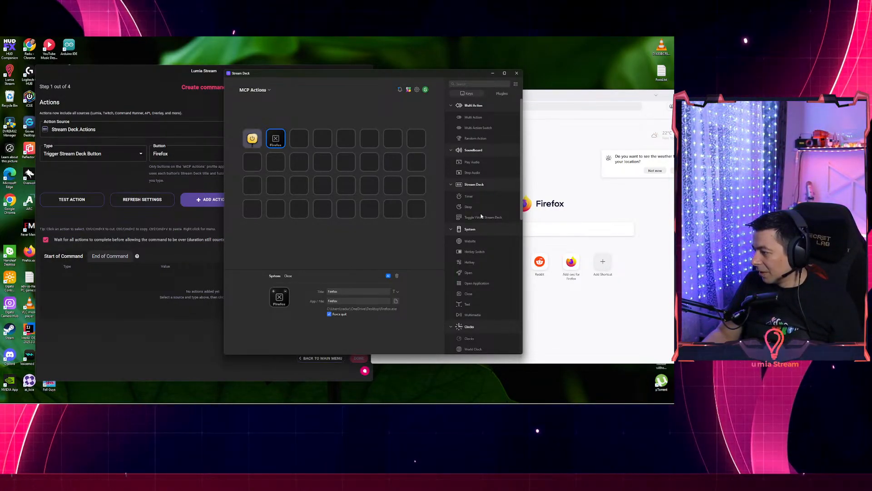
{"action": "left_click_drag", "start_coordinate": [469, 272], "coordinate": [298, 138]}
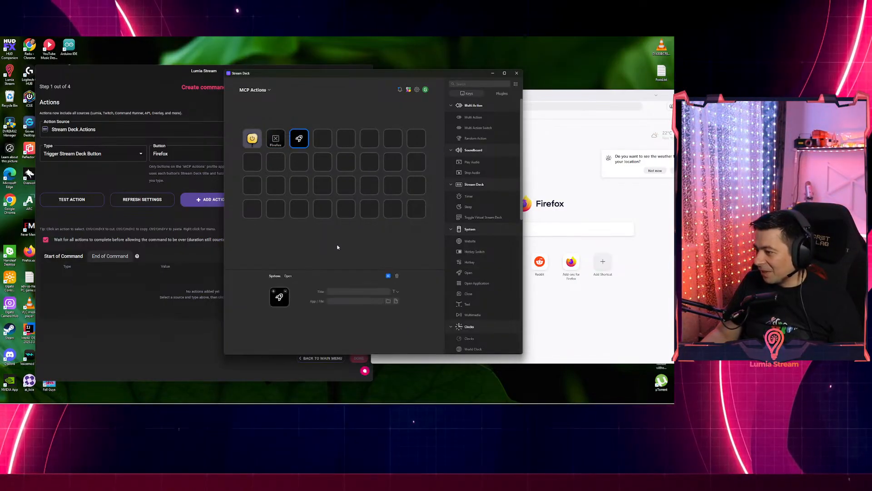
{"action": "left_click", "coordinate": [388, 301]}
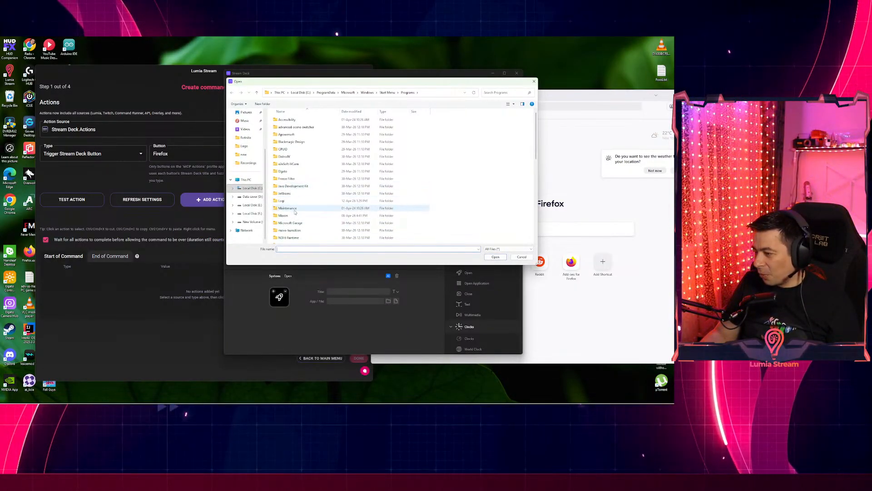
{"action": "scroll", "coordinate": [248, 143], "scroll_direction": "up", "scroll_amount": 2}
{"action": "left_click", "coordinate": [246, 139]}
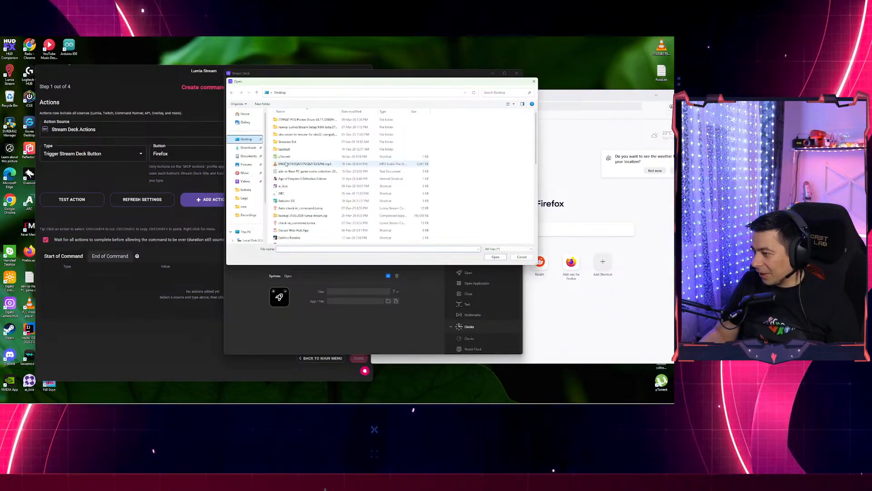
{"action": "left_click", "coordinate": [286, 119]}
{"action": "left_click", "coordinate": [285, 133]}
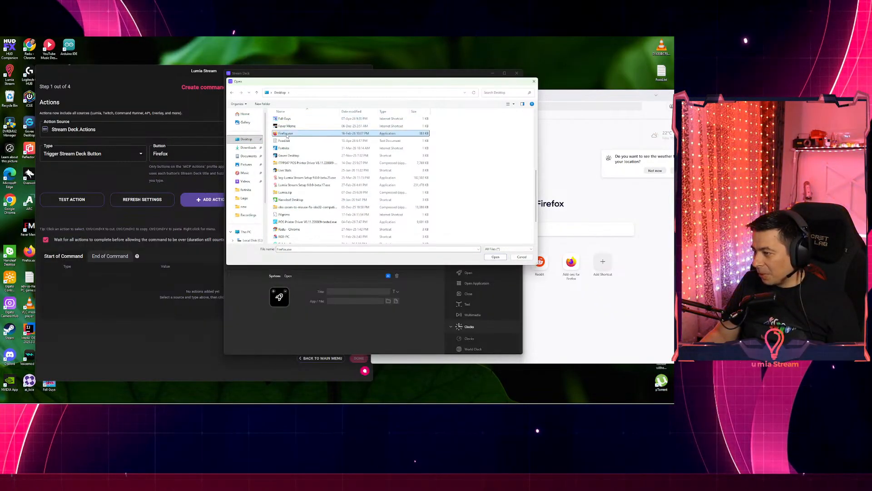
{"action": "left_click", "coordinate": [286, 133]}
{"action": "left_click", "coordinate": [354, 178]}
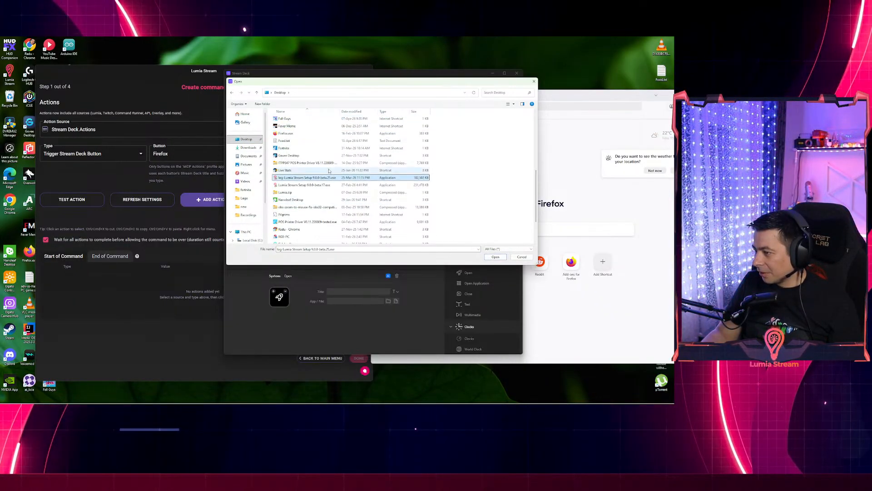
{"action": "left_click", "coordinate": [300, 135]}
{"action": "left_click", "coordinate": [493, 257]}
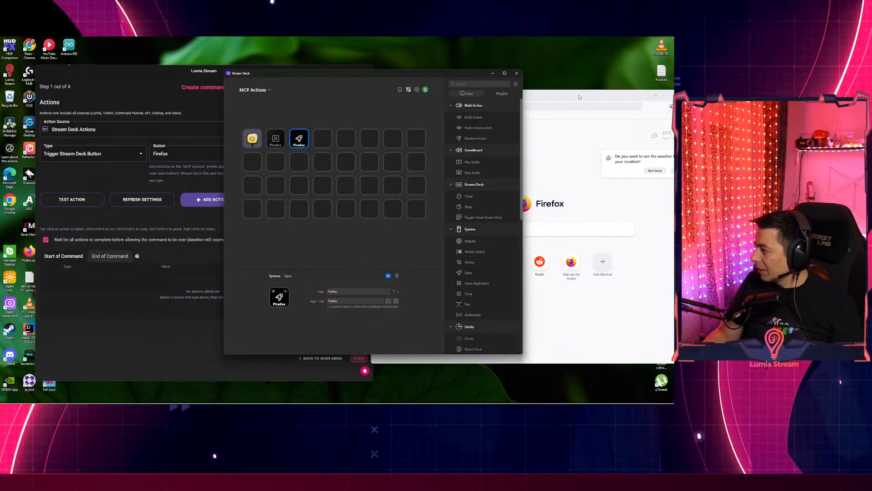
- Close the Firefox window and check the available buttons for the Stream Deck action in Lumia Stream
{"action": "left_click", "coordinate": [602, 99]}
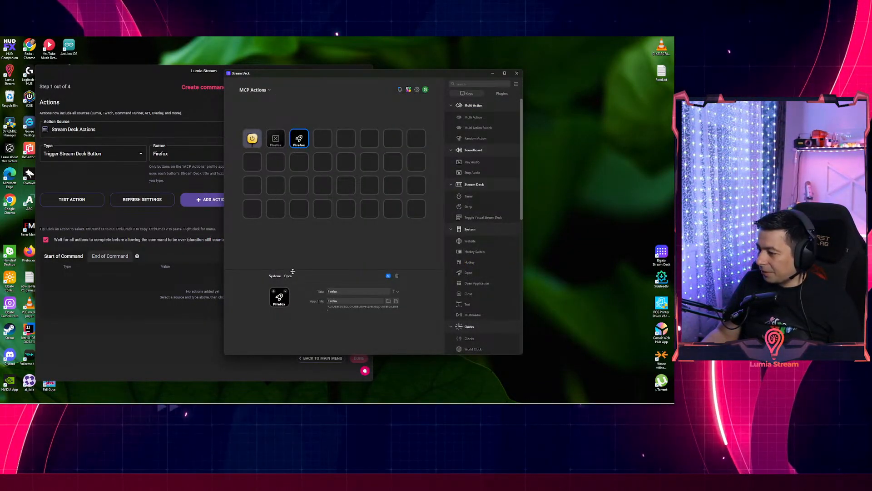
{"action": "left_click", "coordinate": [130, 154]}
{"action": "left_click", "coordinate": [187, 155]}
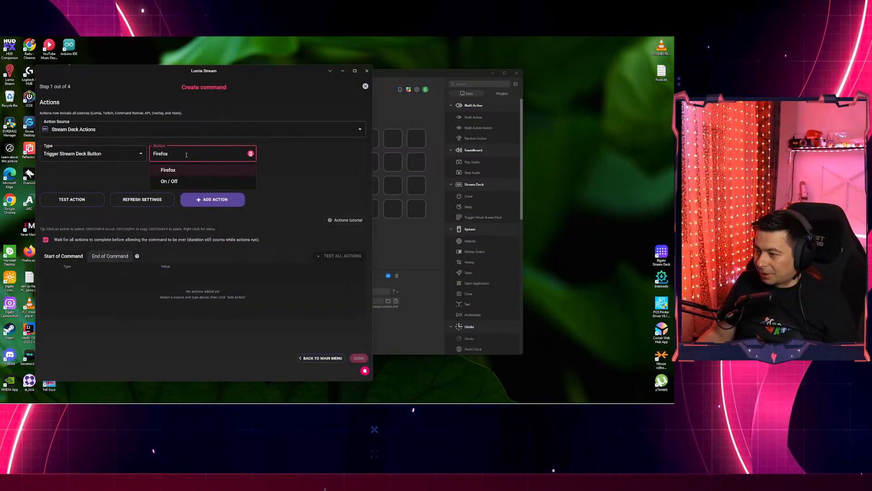
- Delete the Firefox Close key in the MCP Actions profile and move the Firefox Open key into its slot
{"action": "left_click", "coordinate": [392, 218]}
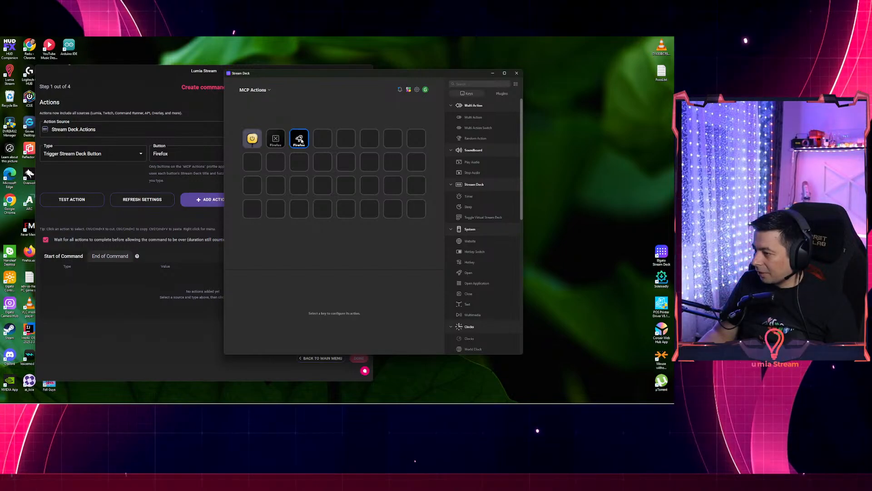
{"action": "left_click", "coordinate": [300, 140]}
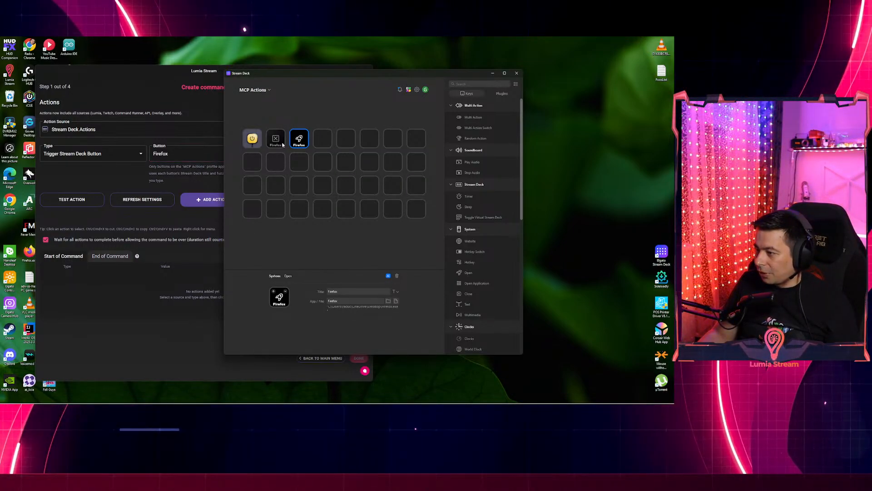
{"action": "left_click", "coordinate": [281, 143]}
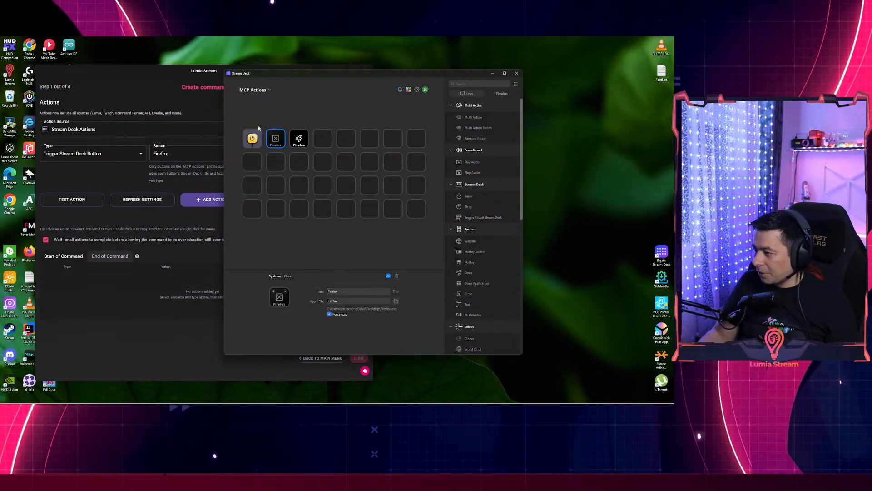
{"action": "key", "text": "Delete"}
{"action": "left_click_drag", "start_coordinate": [280, 142], "coordinate": [279, 142]}
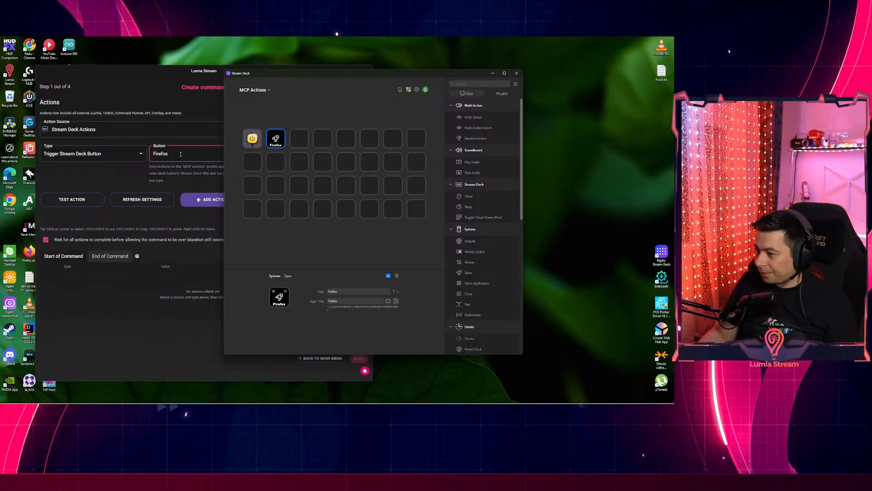
- Refresh the Stream Deck action settings in Lumia Stream, reselect the Firefox button and test the action
{"action": "left_click", "coordinate": [198, 181]}
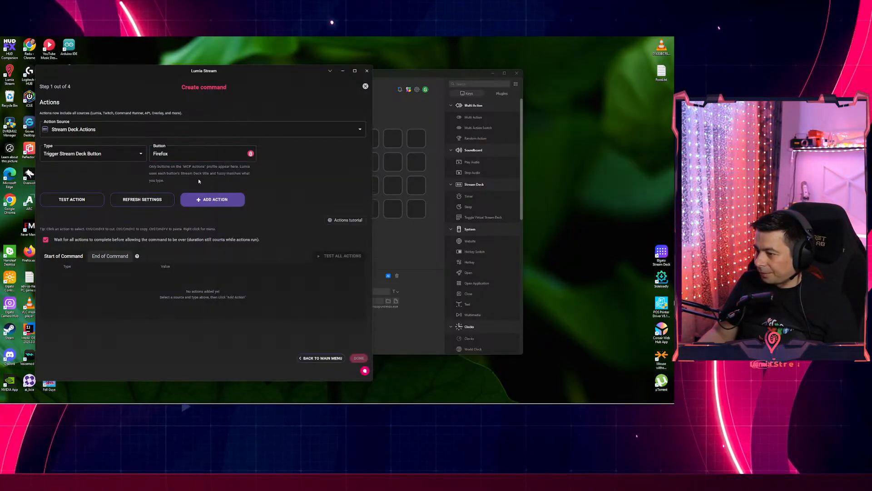
{"action": "left_click", "coordinate": [145, 204]}
{"action": "left_click", "coordinate": [180, 156]}
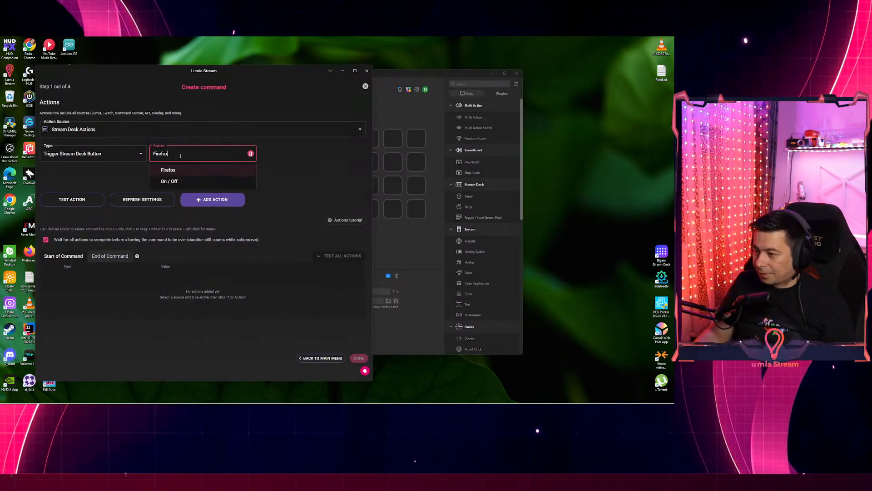
{"action": "left_click", "coordinate": [176, 172]}
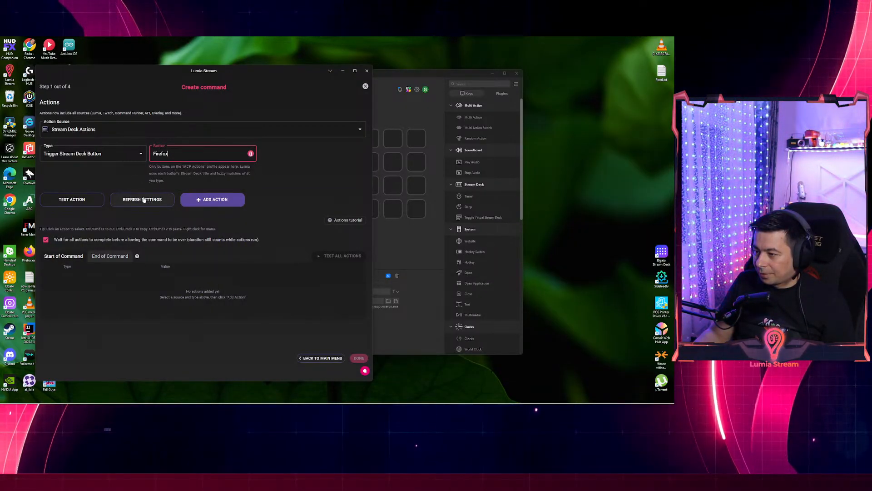
{"action": "left_click", "coordinate": [89, 202]}
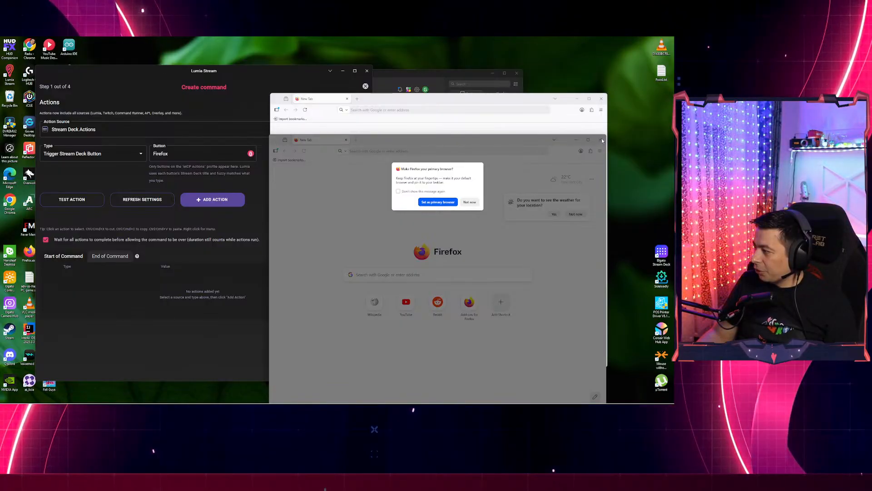
- Decline making Firefox the primary browser and close both Firefox windows
{"action": "left_click", "coordinate": [470, 202]}
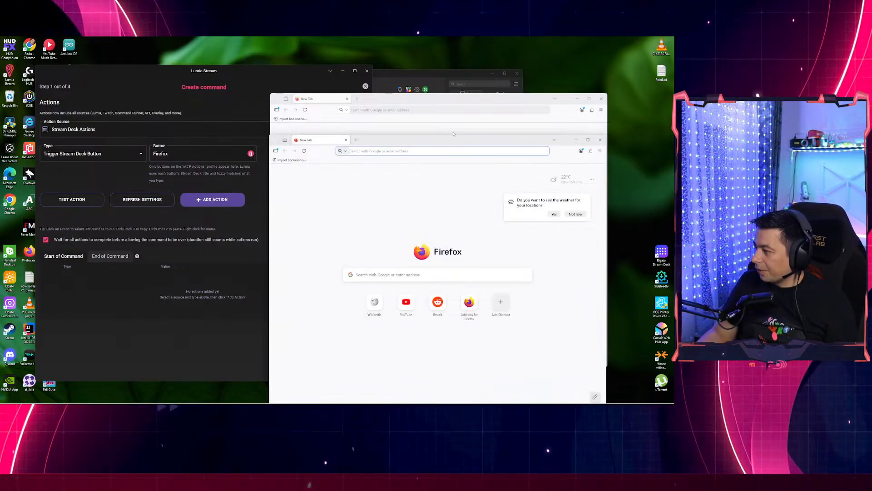
{"action": "left_click", "coordinate": [600, 140]}
{"action": "left_click", "coordinate": [601, 99]}
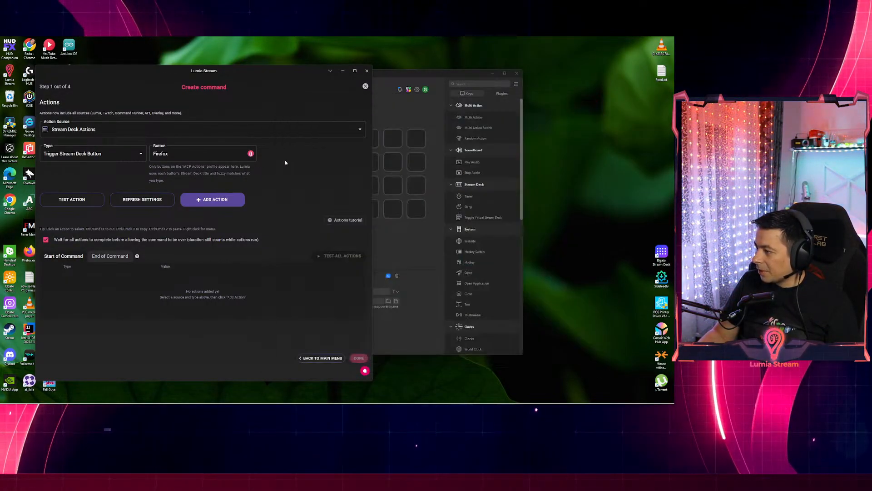
- Test the Firefox action again, decline the primary browser prompt, close Firefox and return to Stream Deck
{"action": "left_click", "coordinate": [73, 200]}
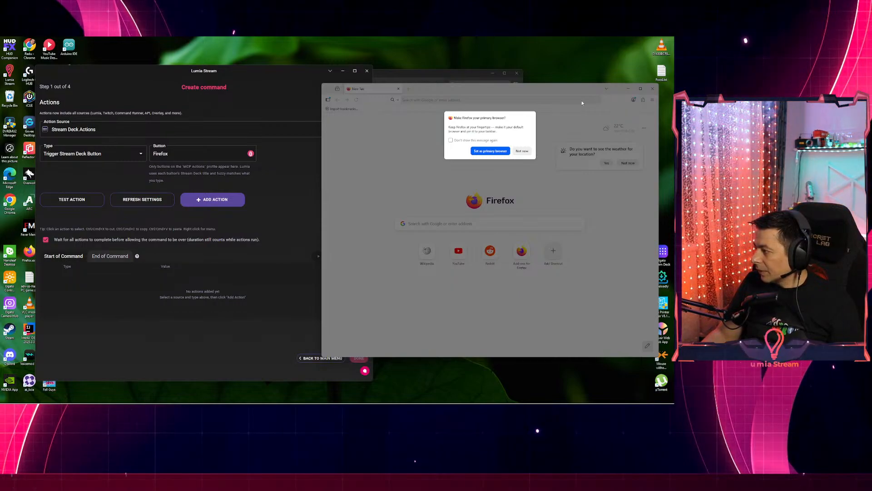
{"action": "left_click", "coordinate": [522, 150]}
{"action": "left_click", "coordinate": [652, 89]}
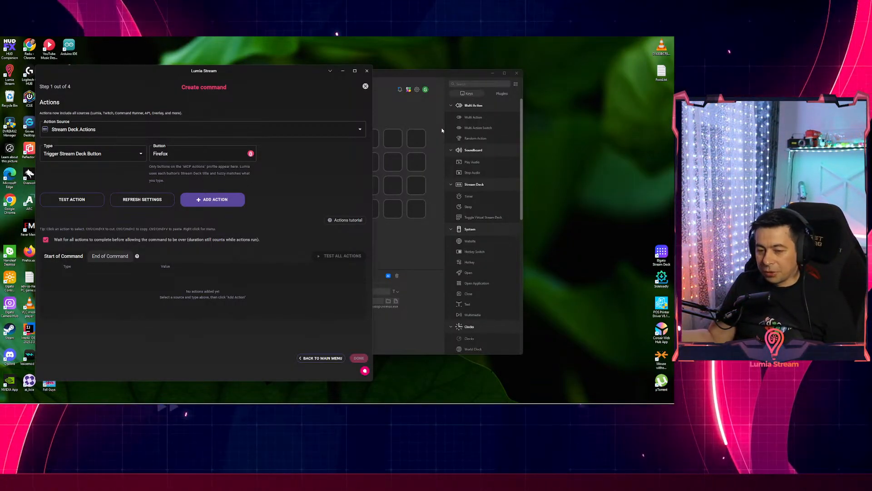
{"action": "left_click", "coordinate": [409, 113]}
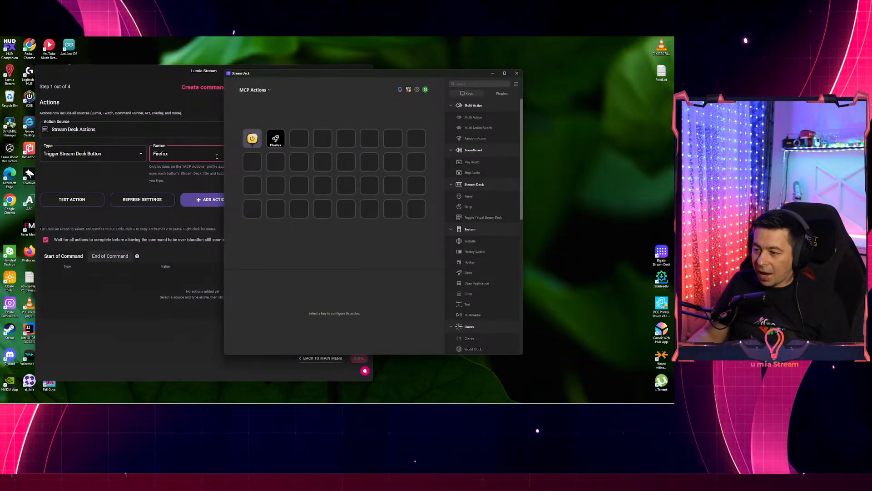